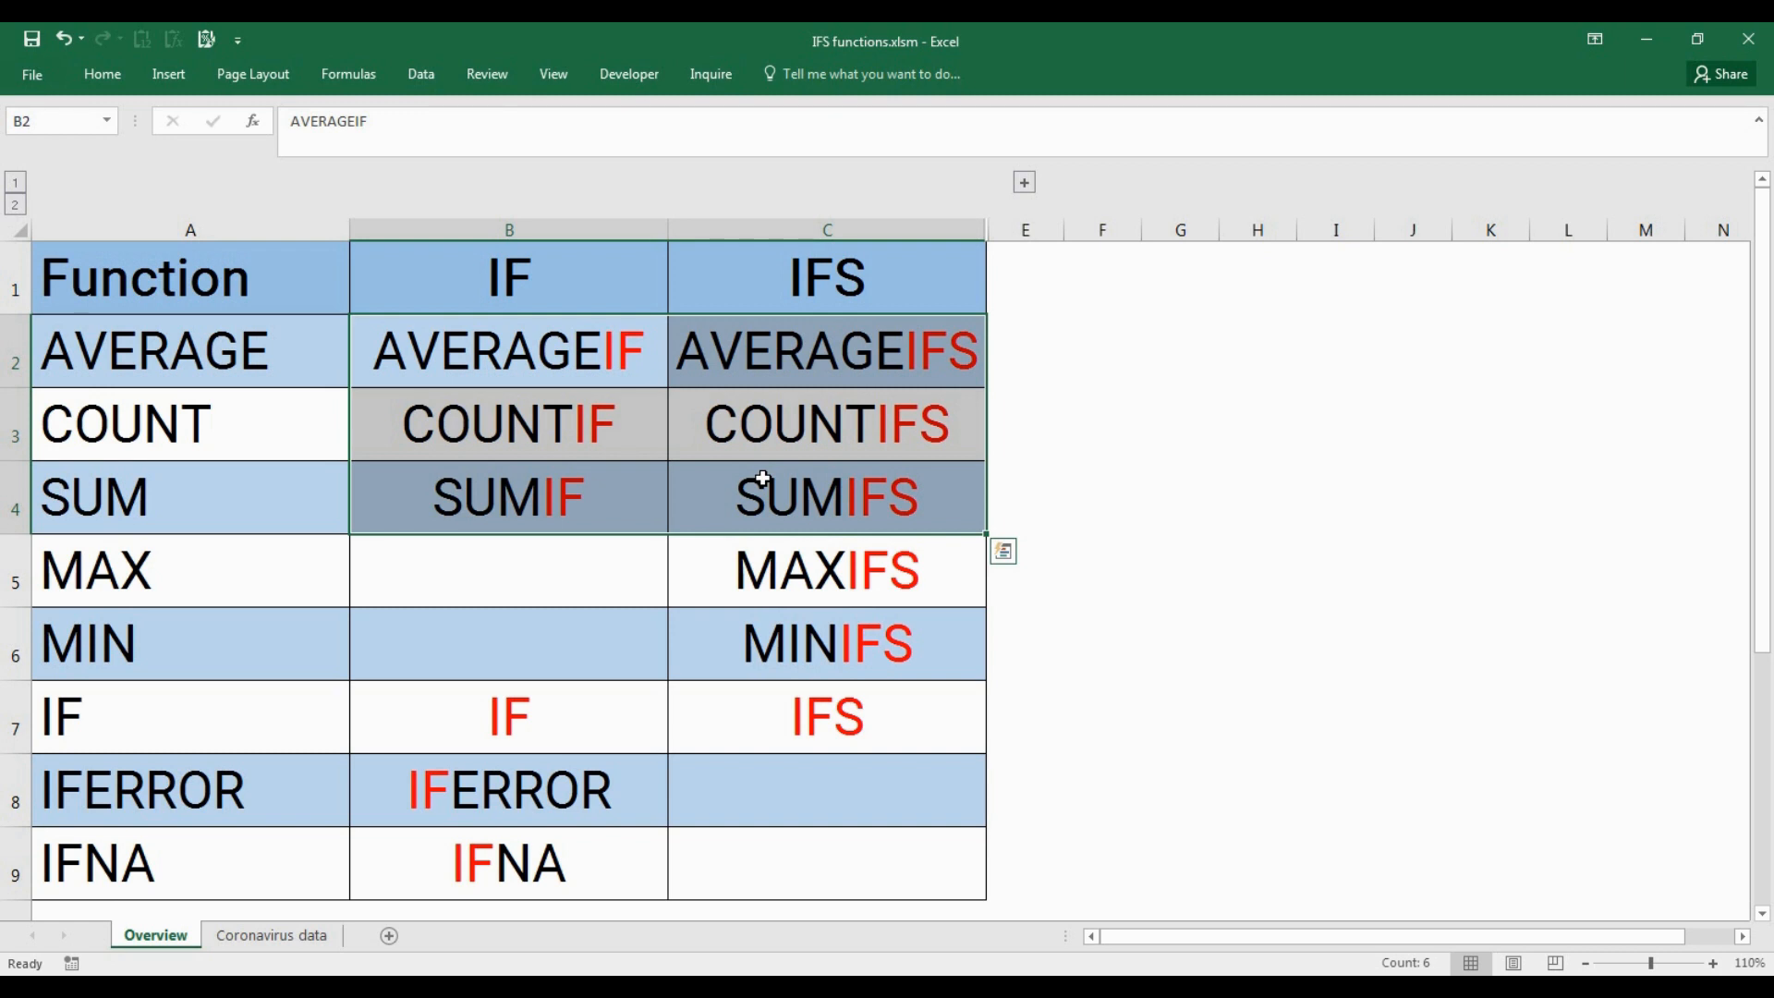
Step: Review the IF and IFS variants of each function in the overview table, expanding hidden column D to read the IFERROR and IFNA equivalents
{"action": "left_click_drag", "start_coordinate": [596, 359], "coordinate": [610, 487]}
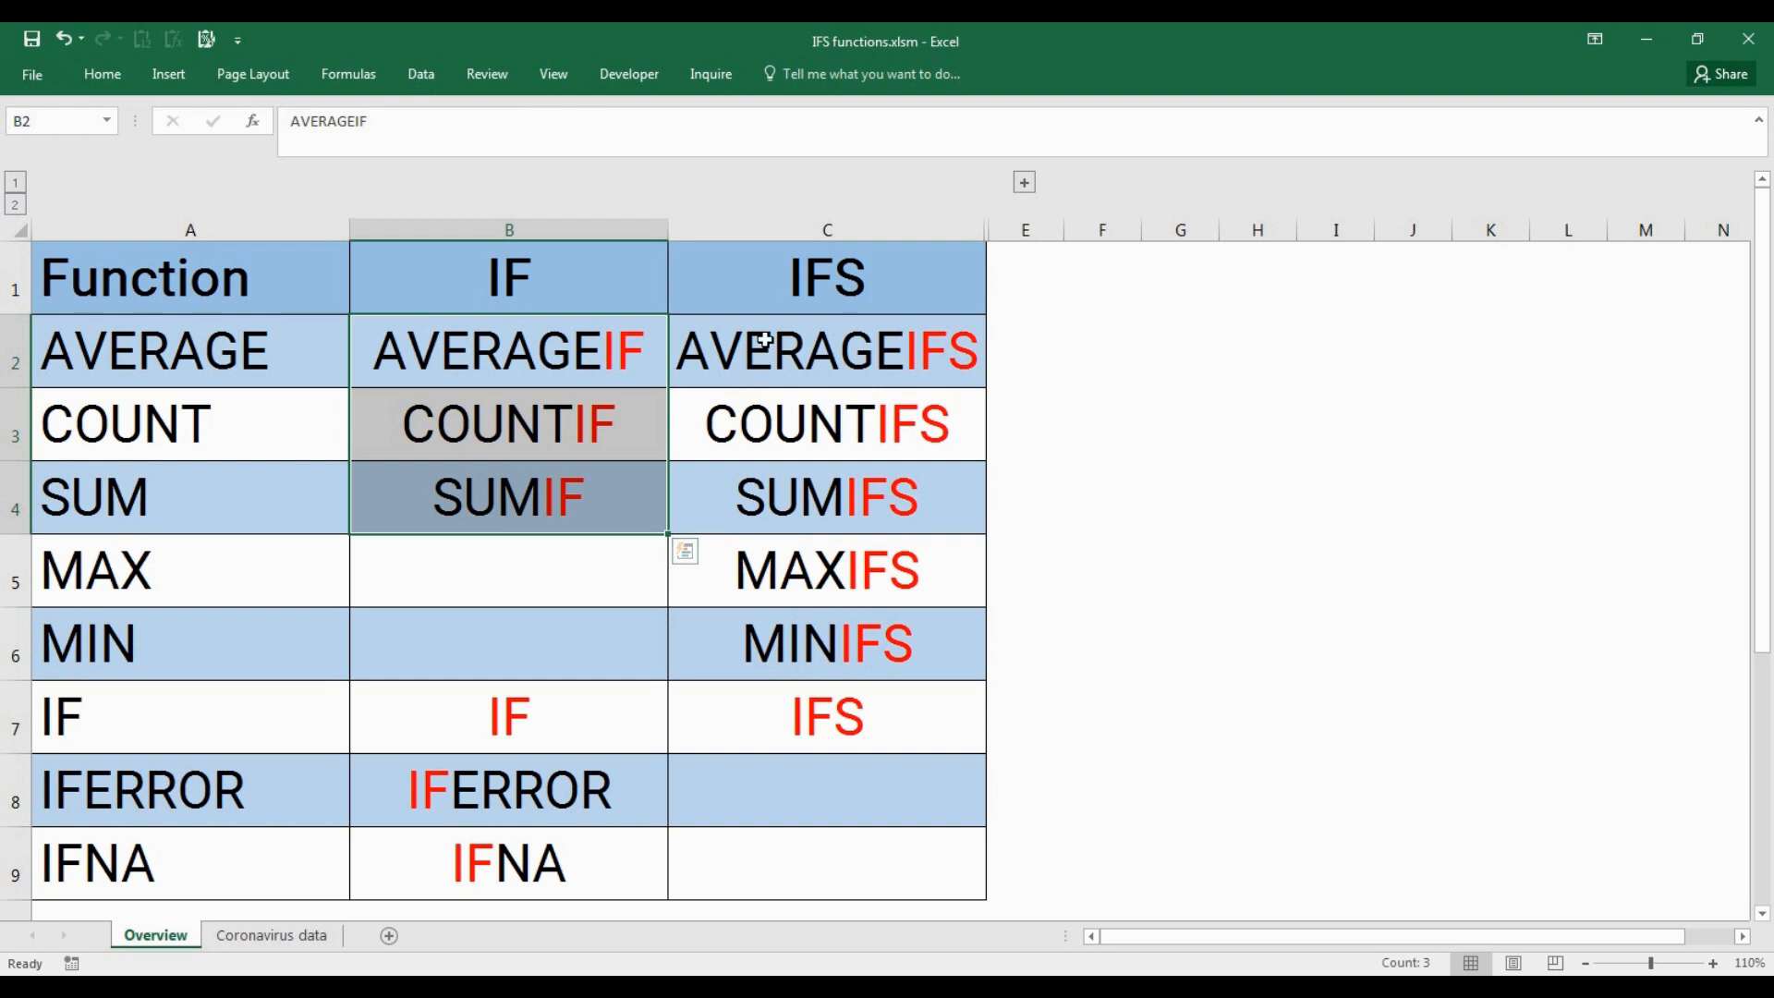
{"action": "left_click_drag", "start_coordinate": [759, 314], "coordinate": [762, 620]}
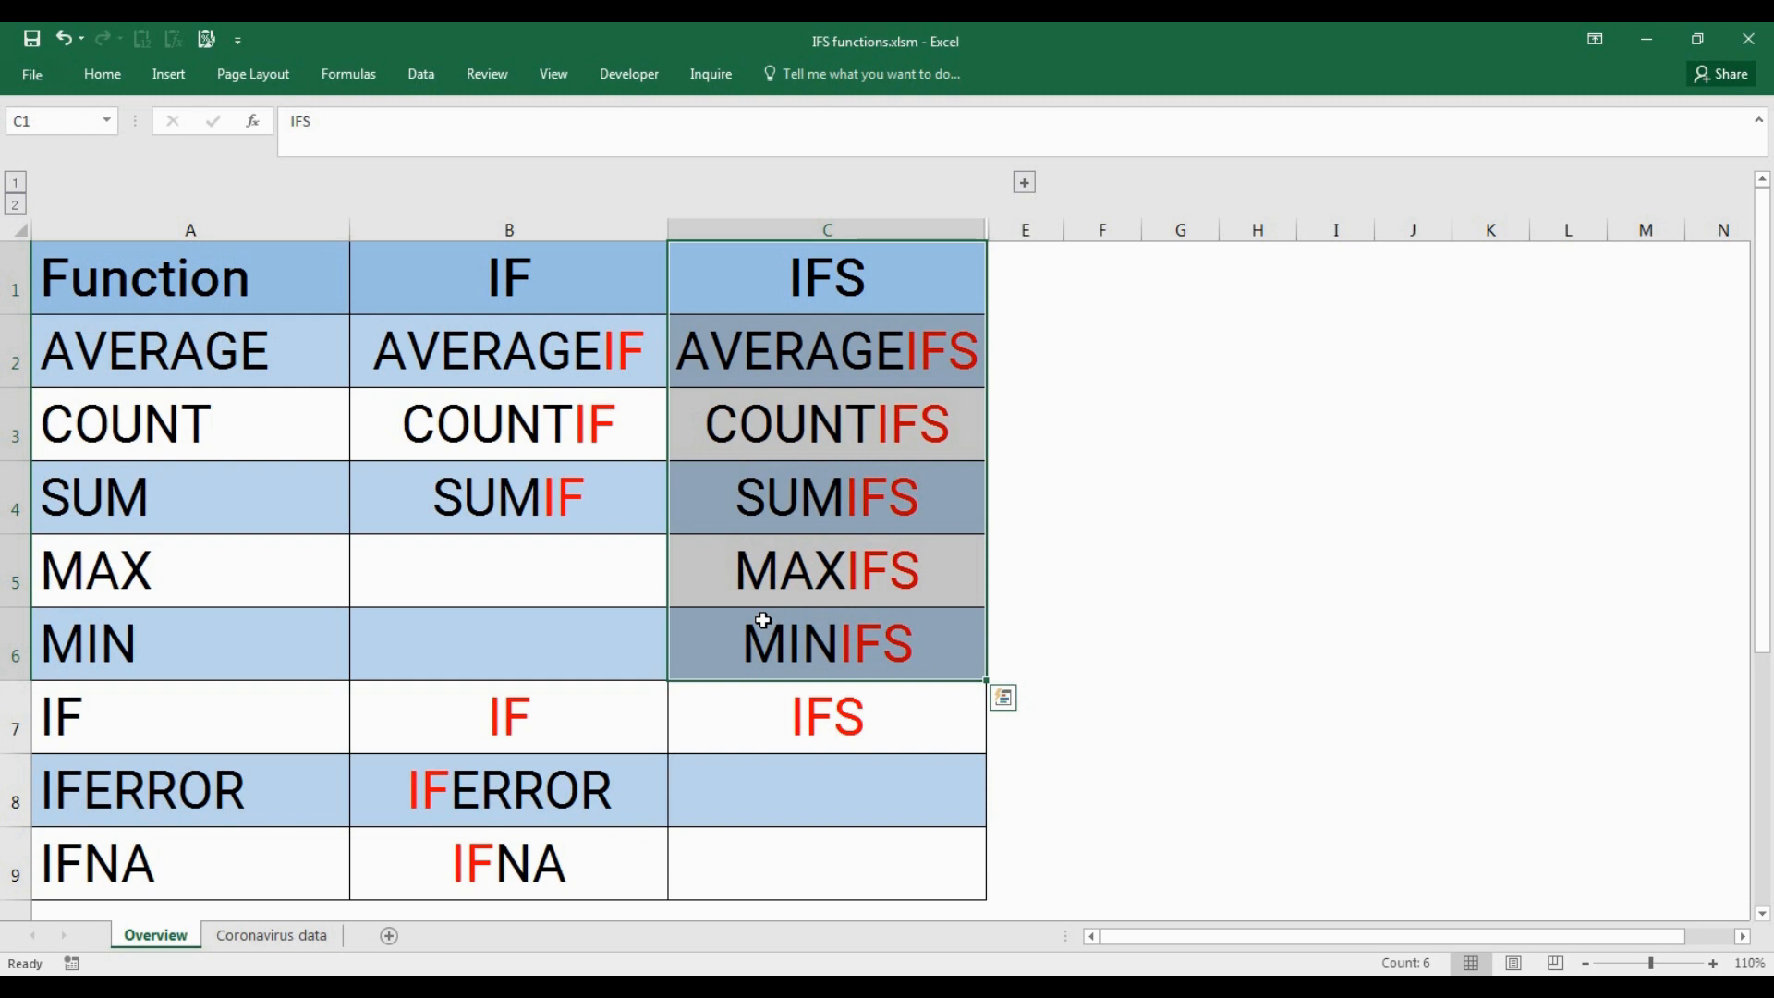
{"action": "left_click_drag", "start_coordinate": [812, 574], "coordinate": [231, 619]}
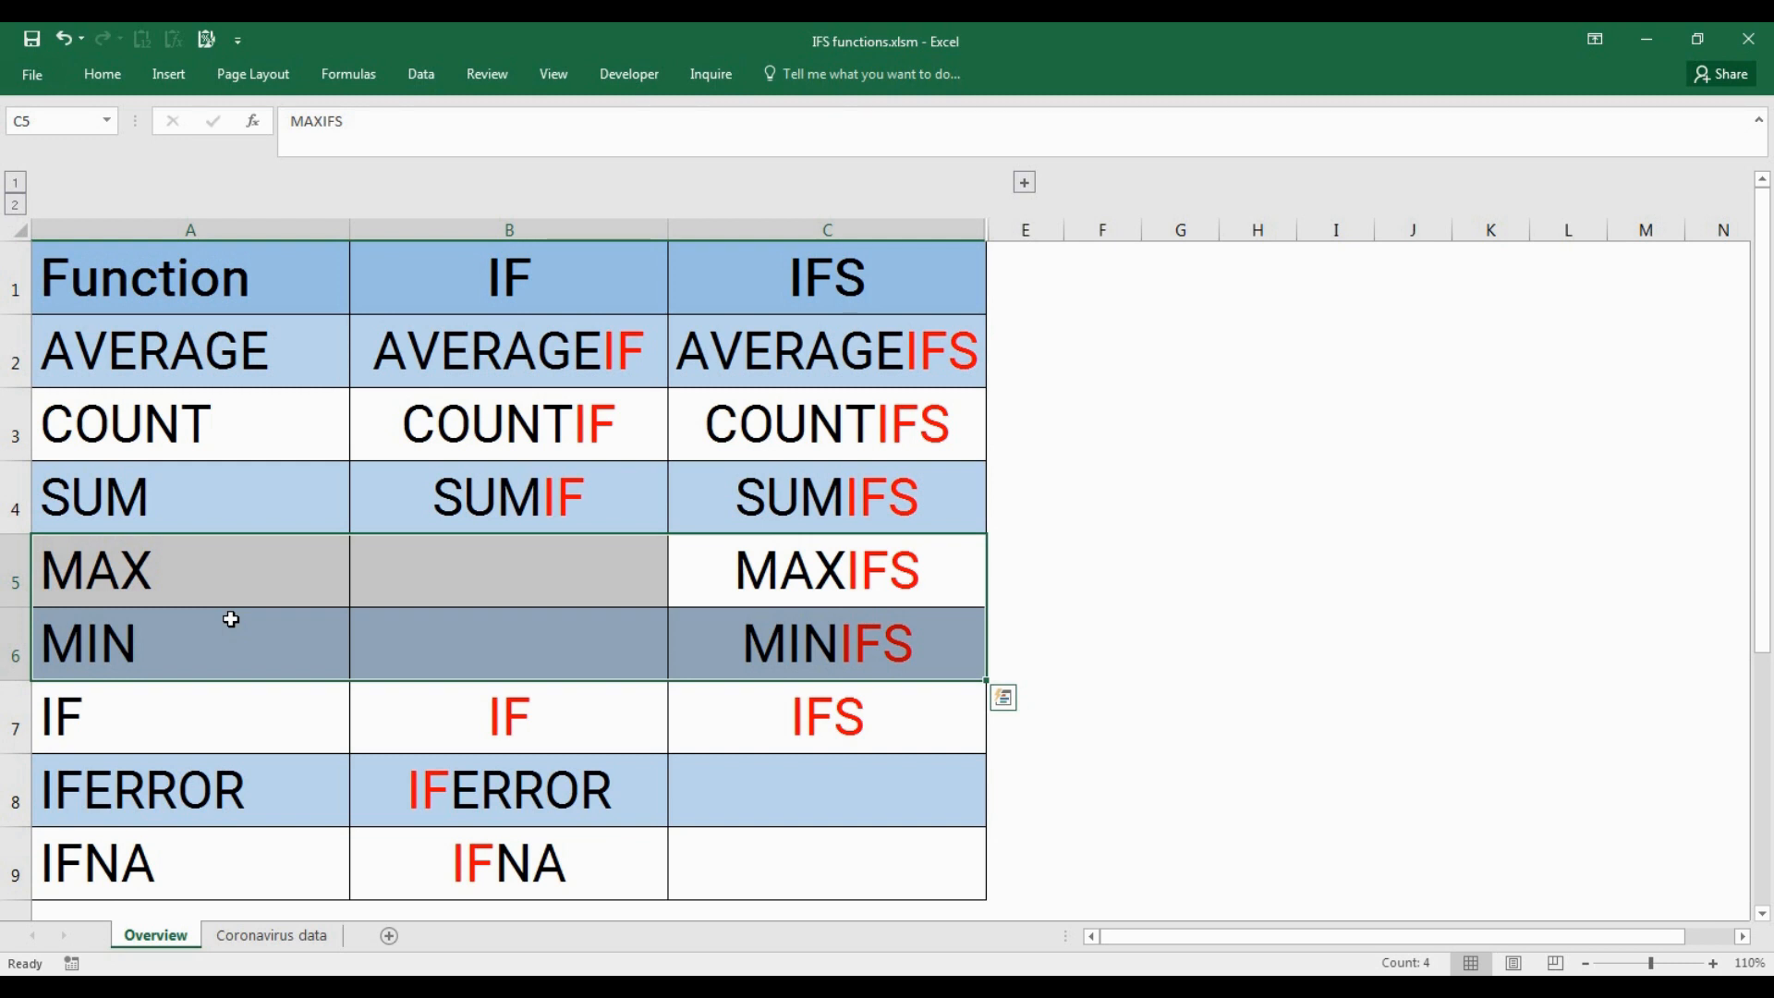
{"action": "left_click_drag", "start_coordinate": [294, 707], "coordinate": [922, 744]}
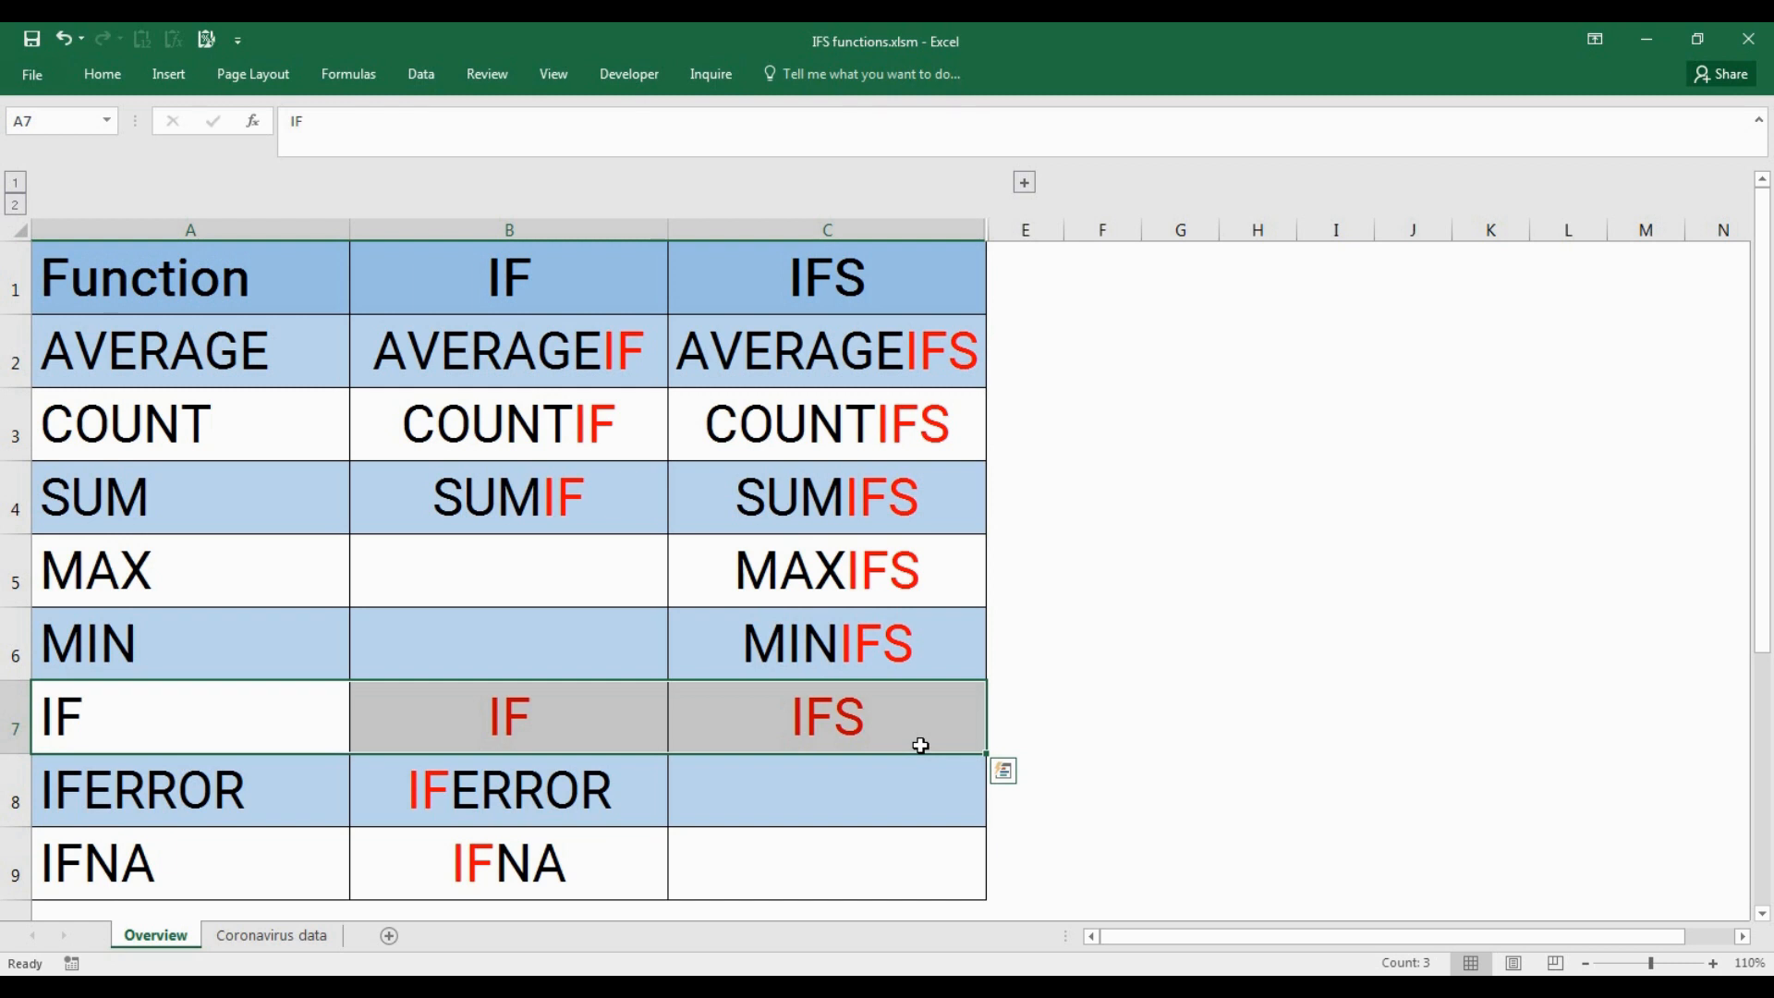
{"action": "left_click_drag", "start_coordinate": [324, 784], "coordinate": [759, 860]}
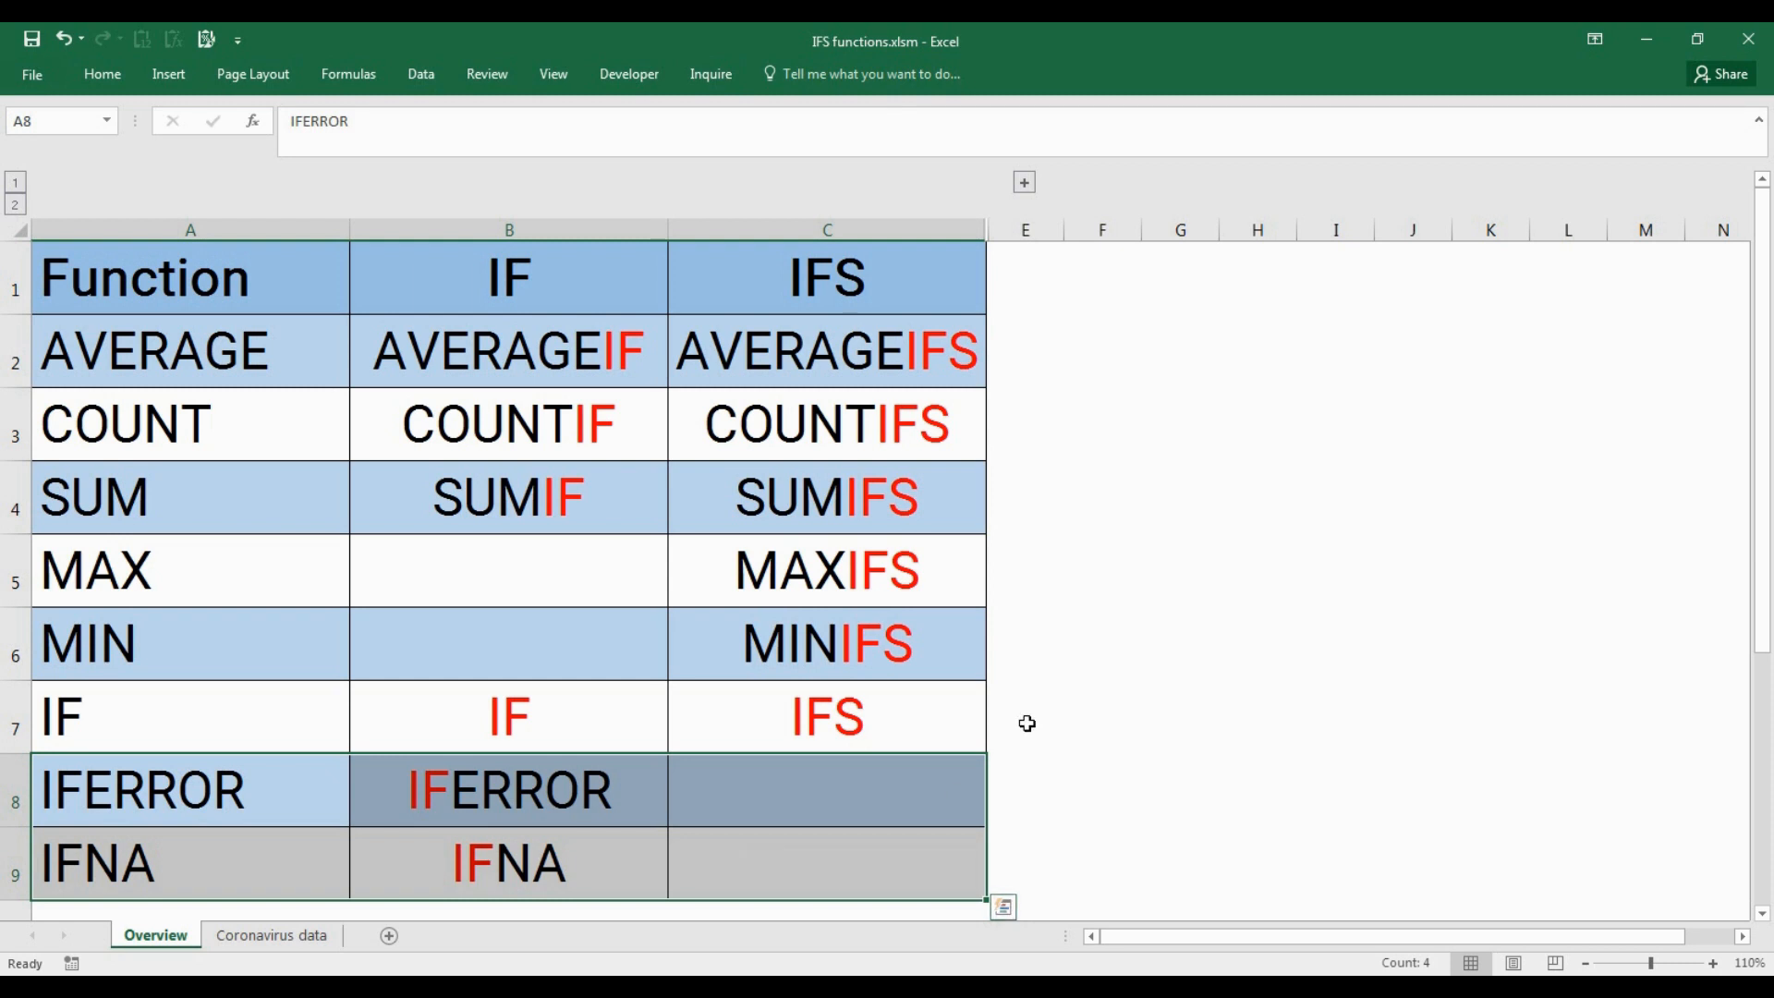
{"action": "left_click", "coordinate": [1025, 183]}
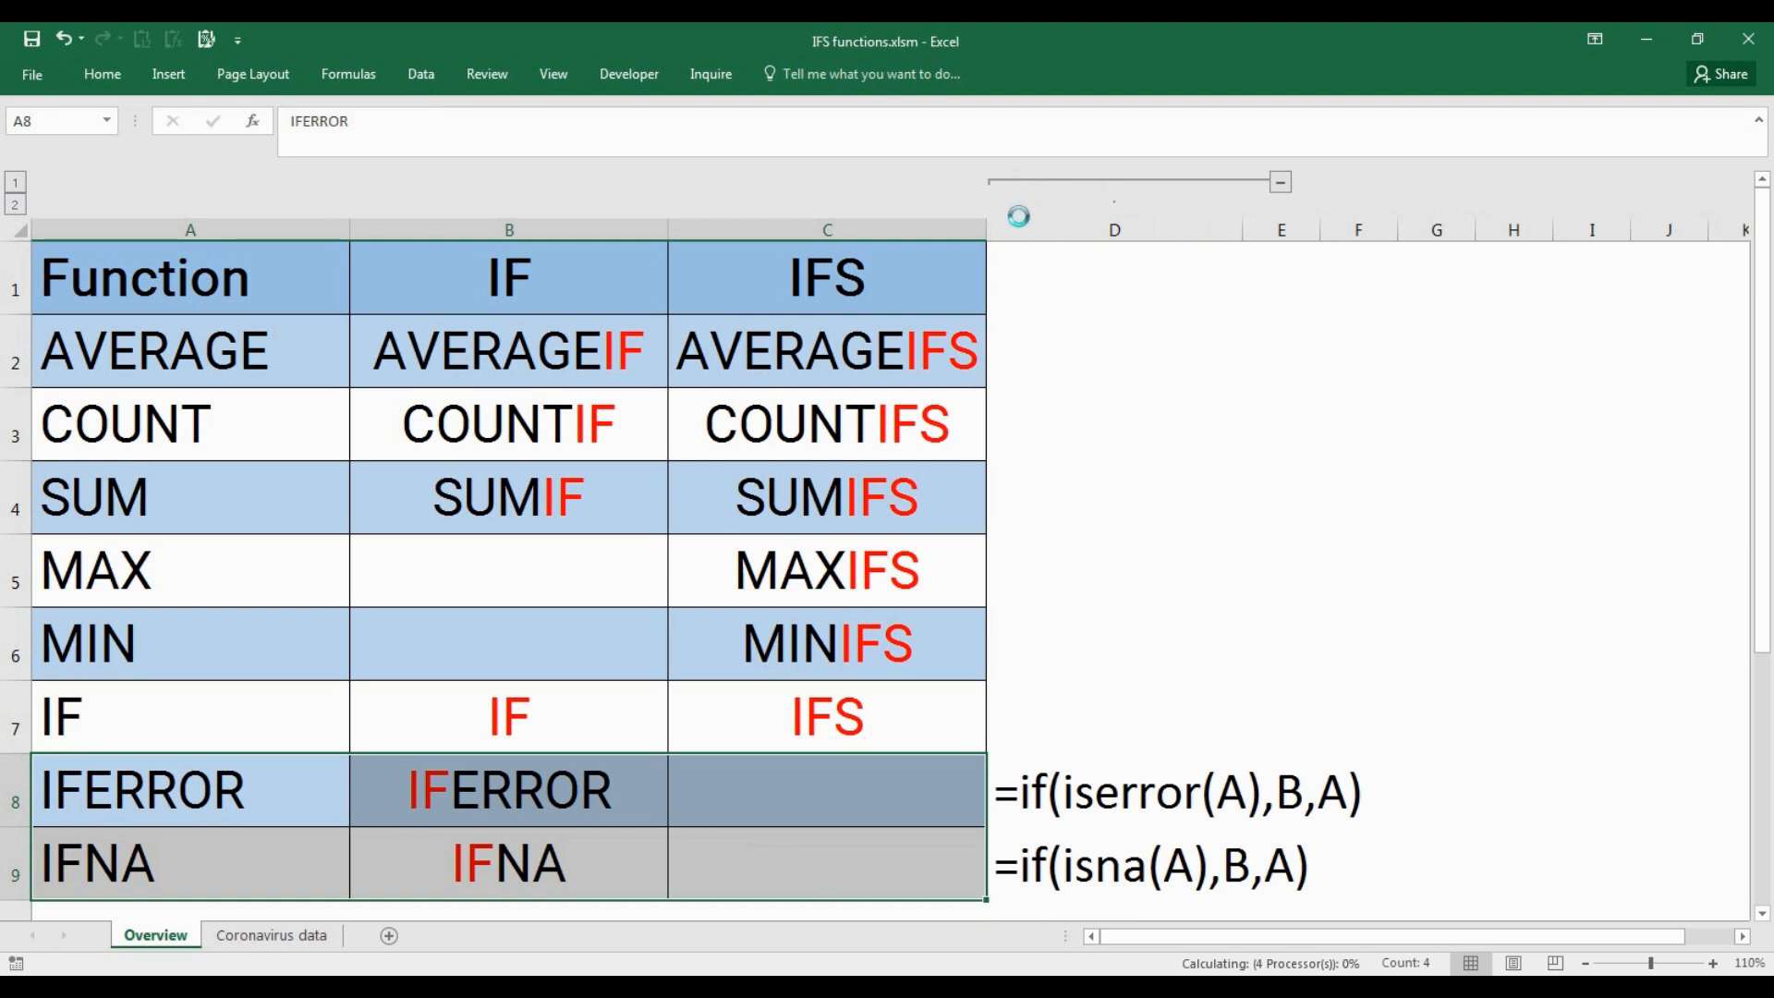
{"action": "left_click_drag", "start_coordinate": [1145, 790], "coordinate": [1200, 873]}
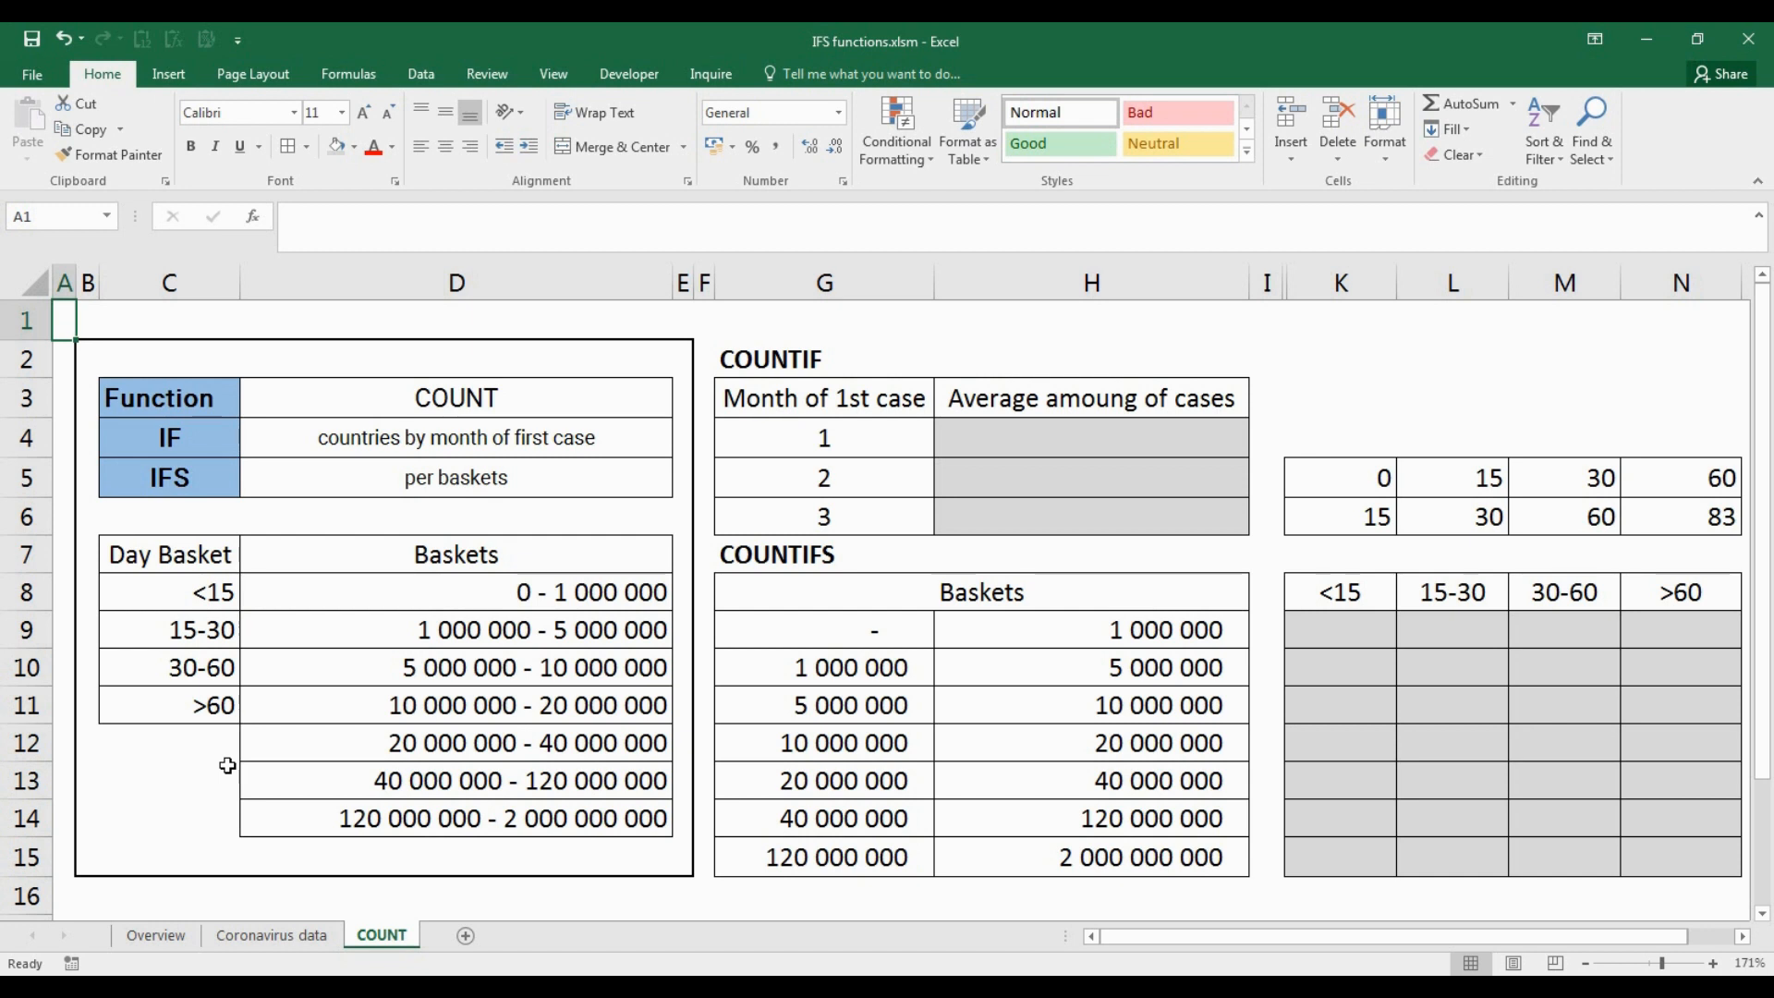
Step: Examine the COUNT sheet's function descriptions, day and population baskets, and the COUNTIF and COUNTIFS tables
{"action": "left_click_drag", "start_coordinate": [211, 401], "coordinate": [371, 482]}
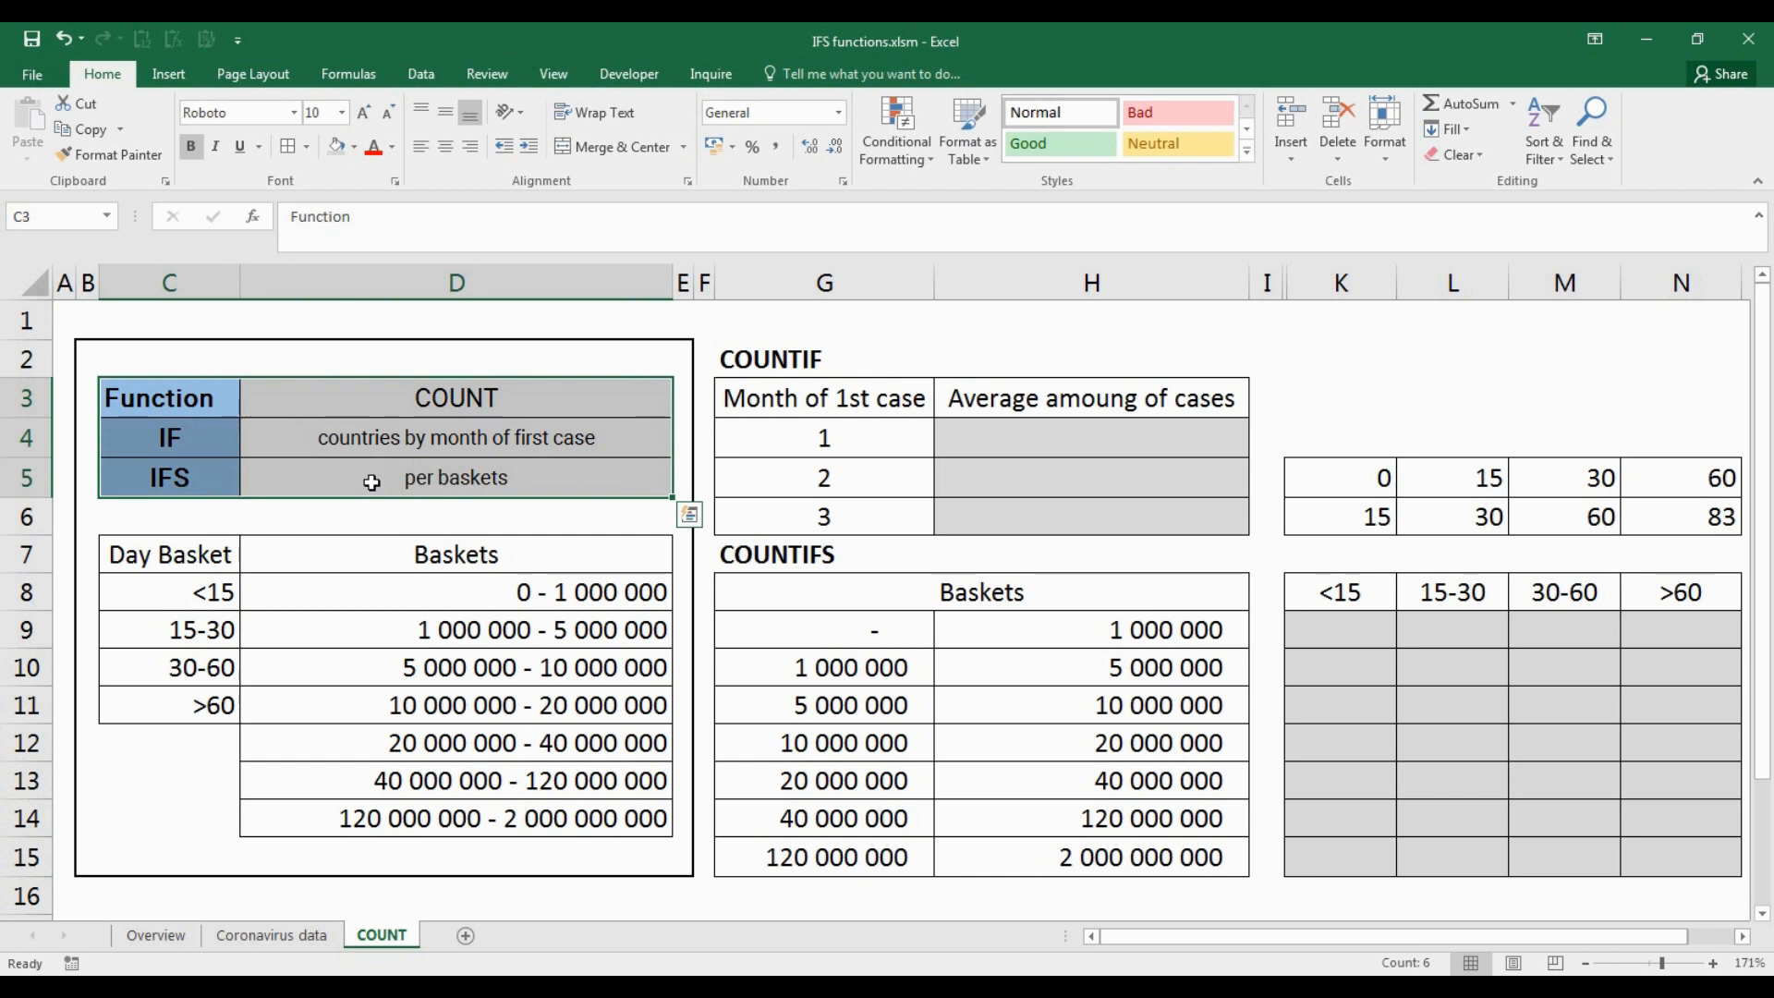
{"action": "left_click_drag", "start_coordinate": [198, 561], "coordinate": [309, 810]}
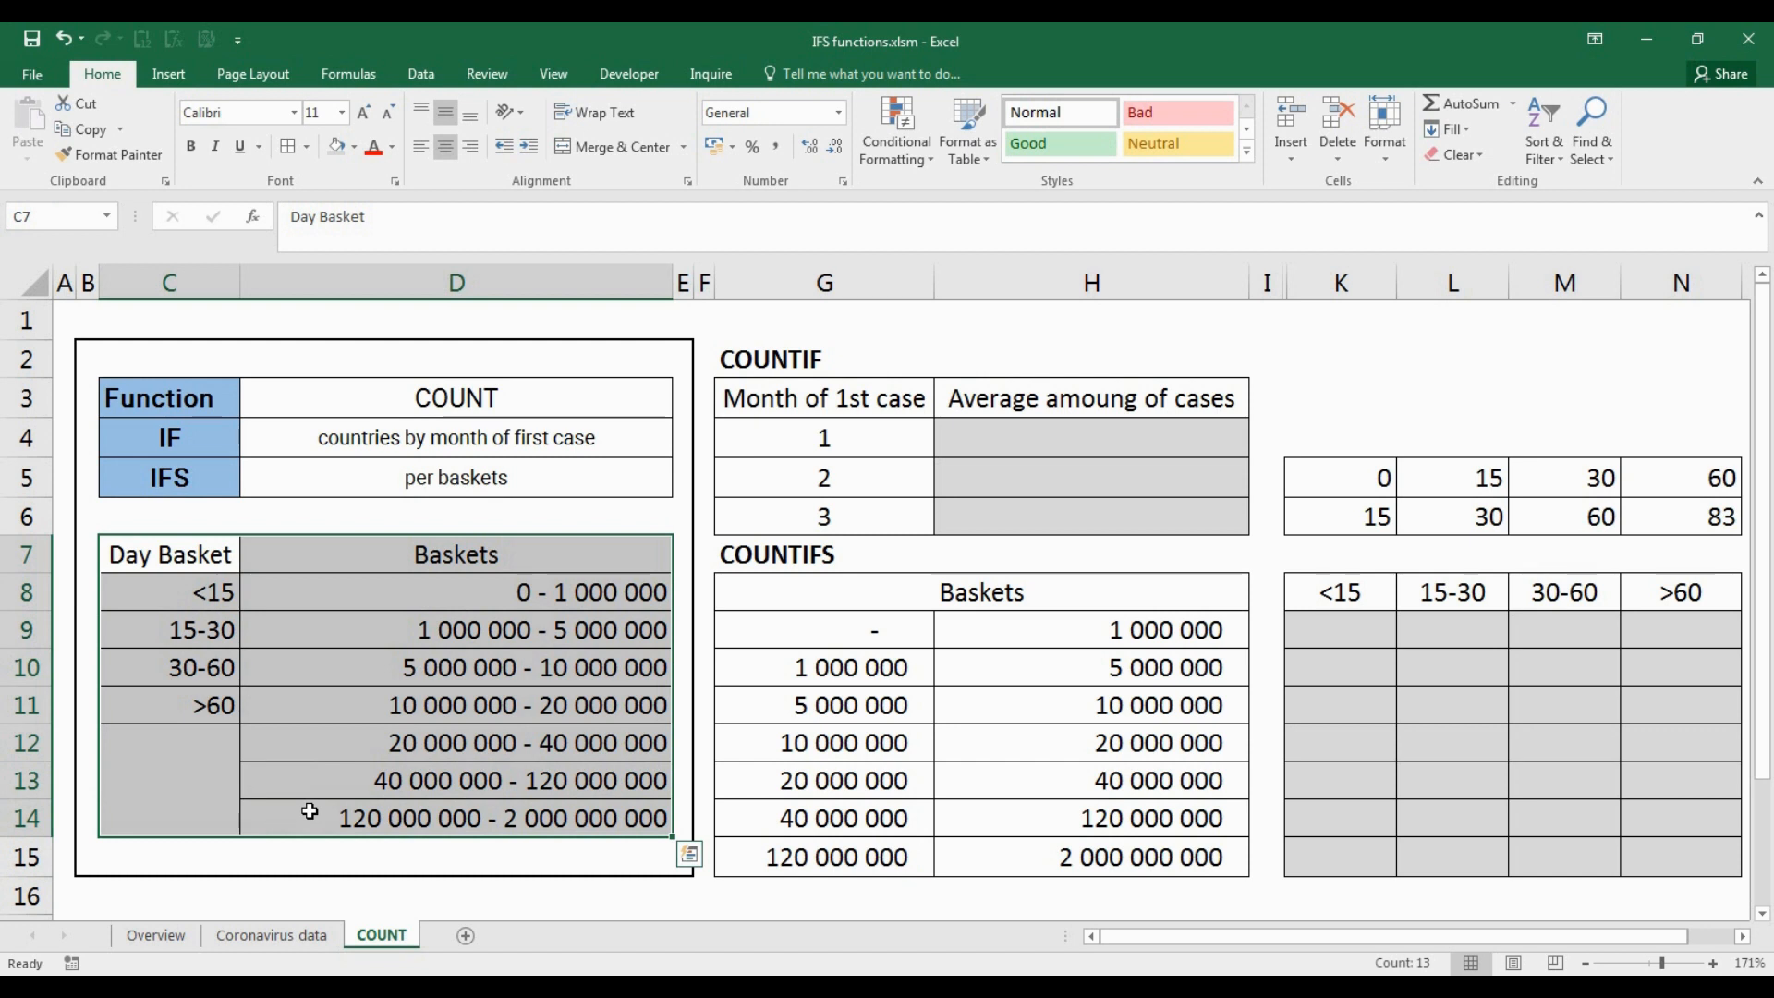
{"action": "left_click_drag", "start_coordinate": [869, 362], "coordinate": [1717, 874]}
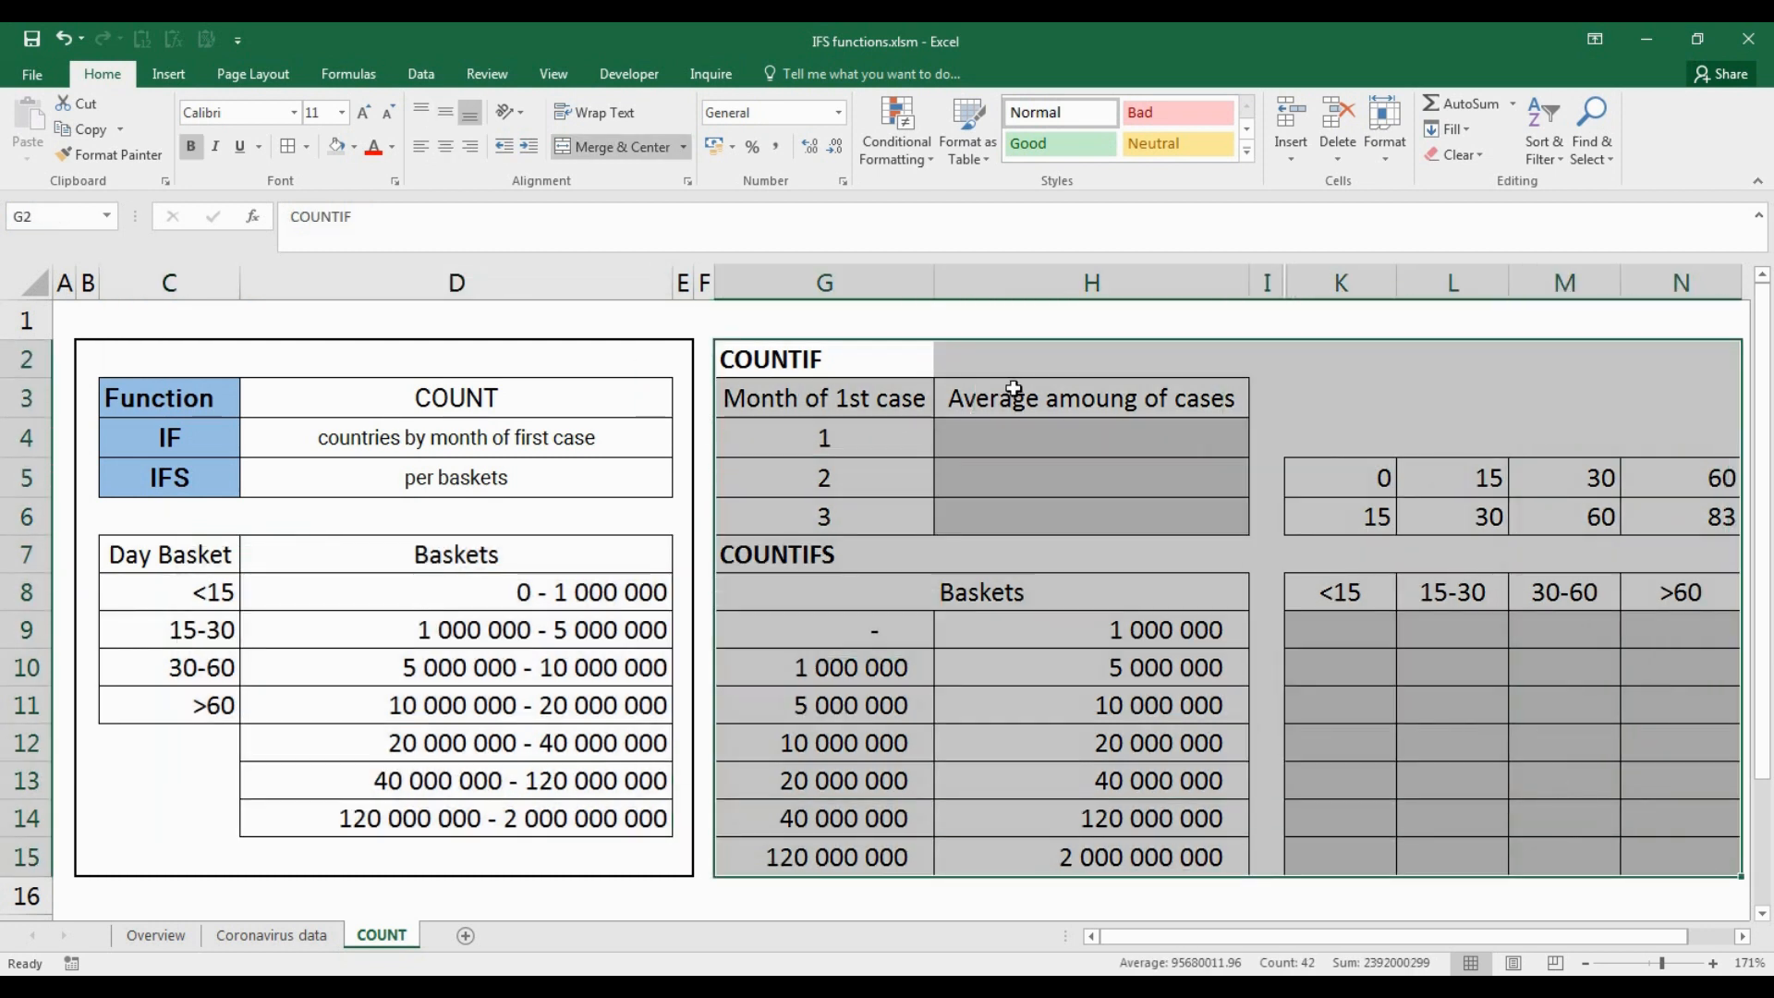
Step: Begin a COUNTIF formula for H4:H6 with the absolute 1st case month range 'Coronavirus data'!$H$3:$H$205
{"action": "left_click_drag", "start_coordinate": [1147, 452], "coordinate": [1158, 510]}
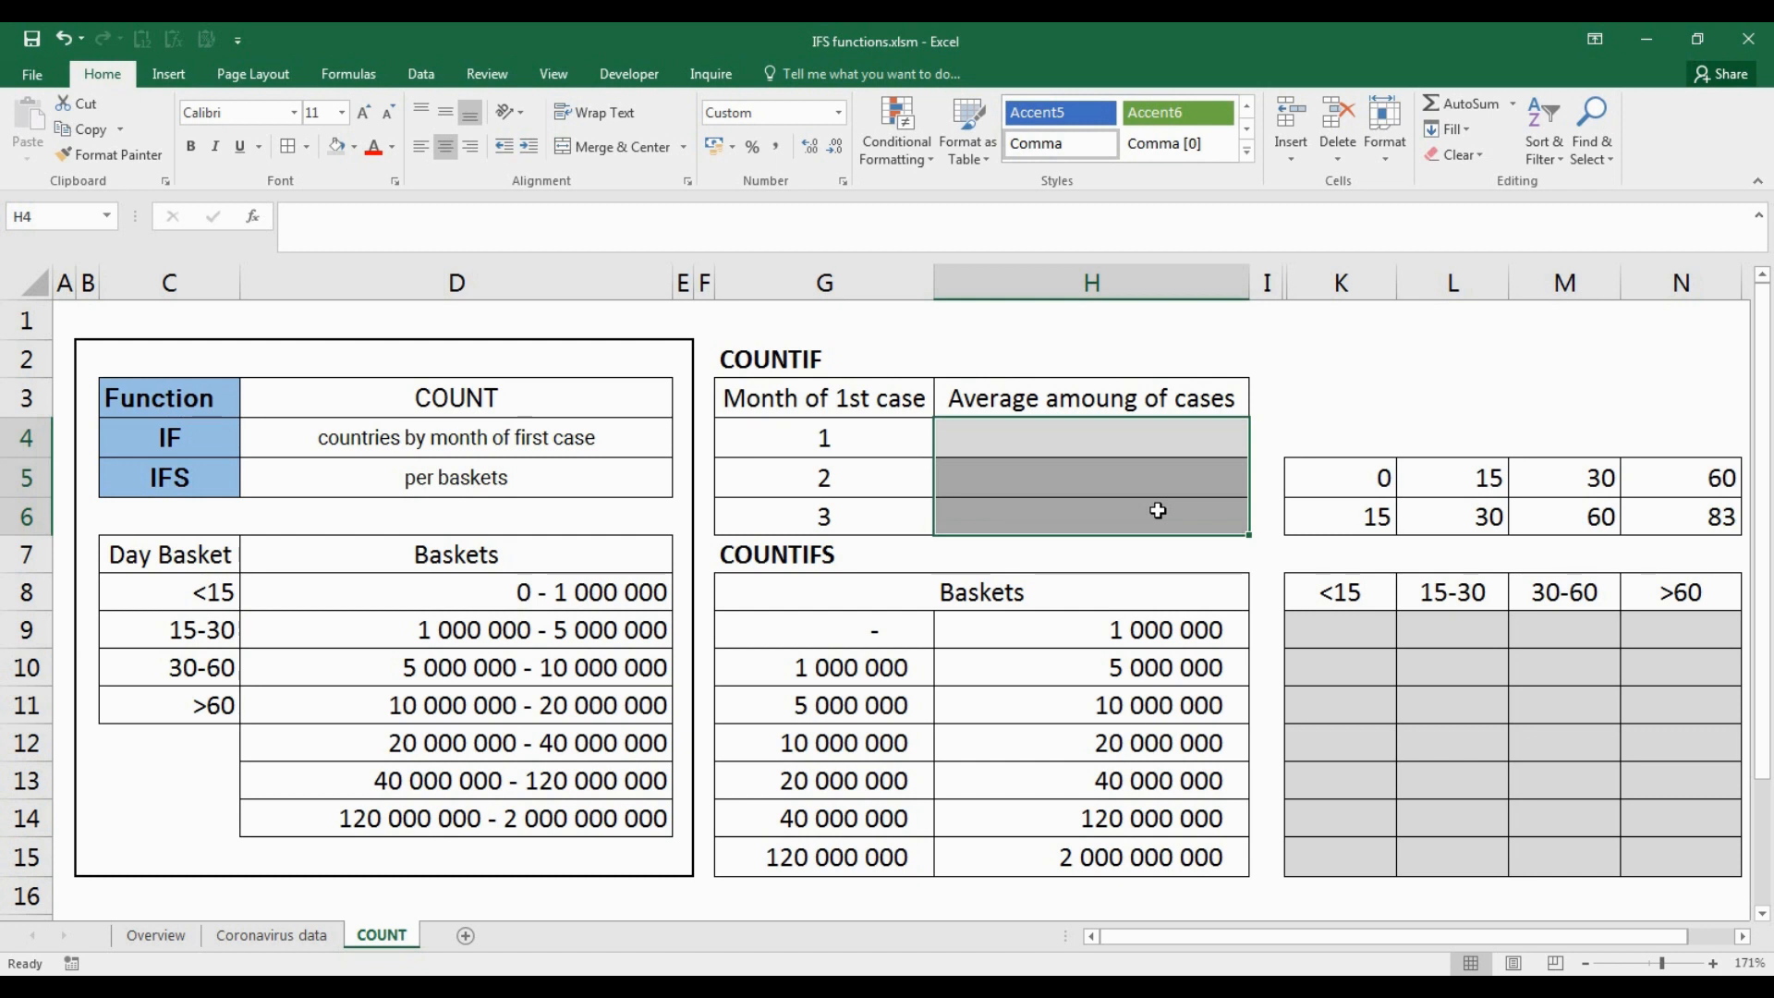
{"action": "left_click", "coordinate": [877, 219]}
{"action": "type", "text": "=countif"}
{"action": "key", "text": "Tab"}
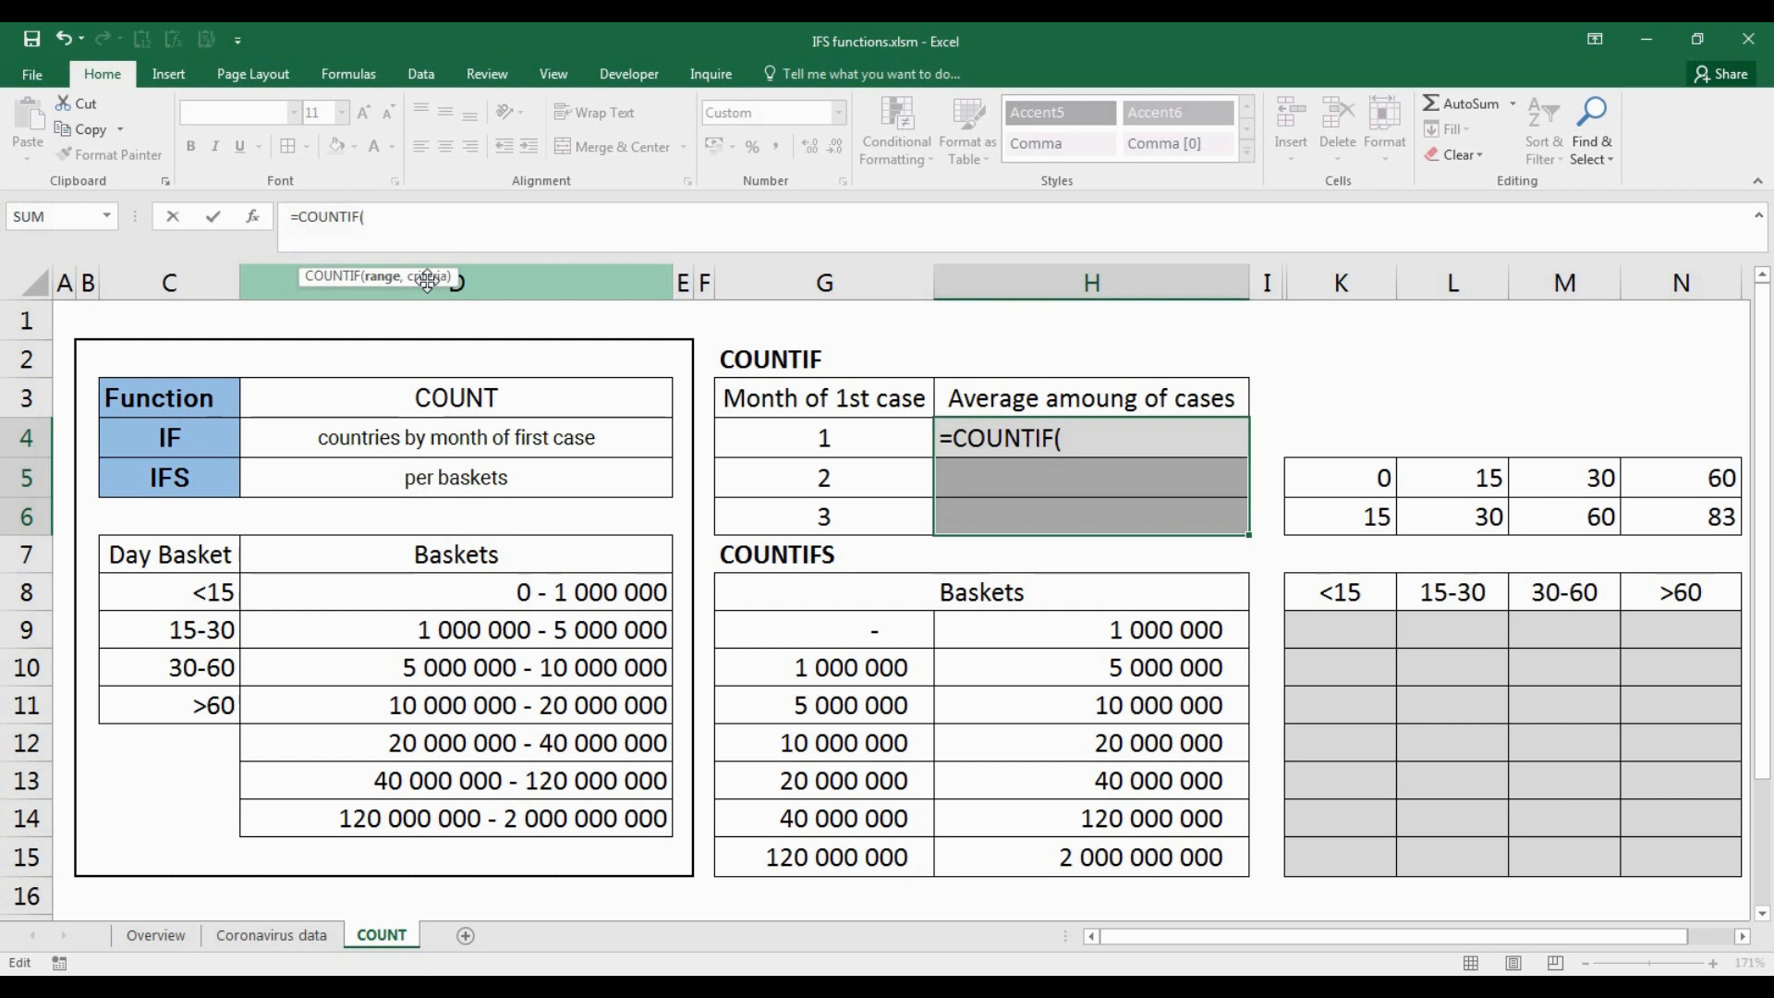
{"action": "left_click", "coordinate": [270, 935]}
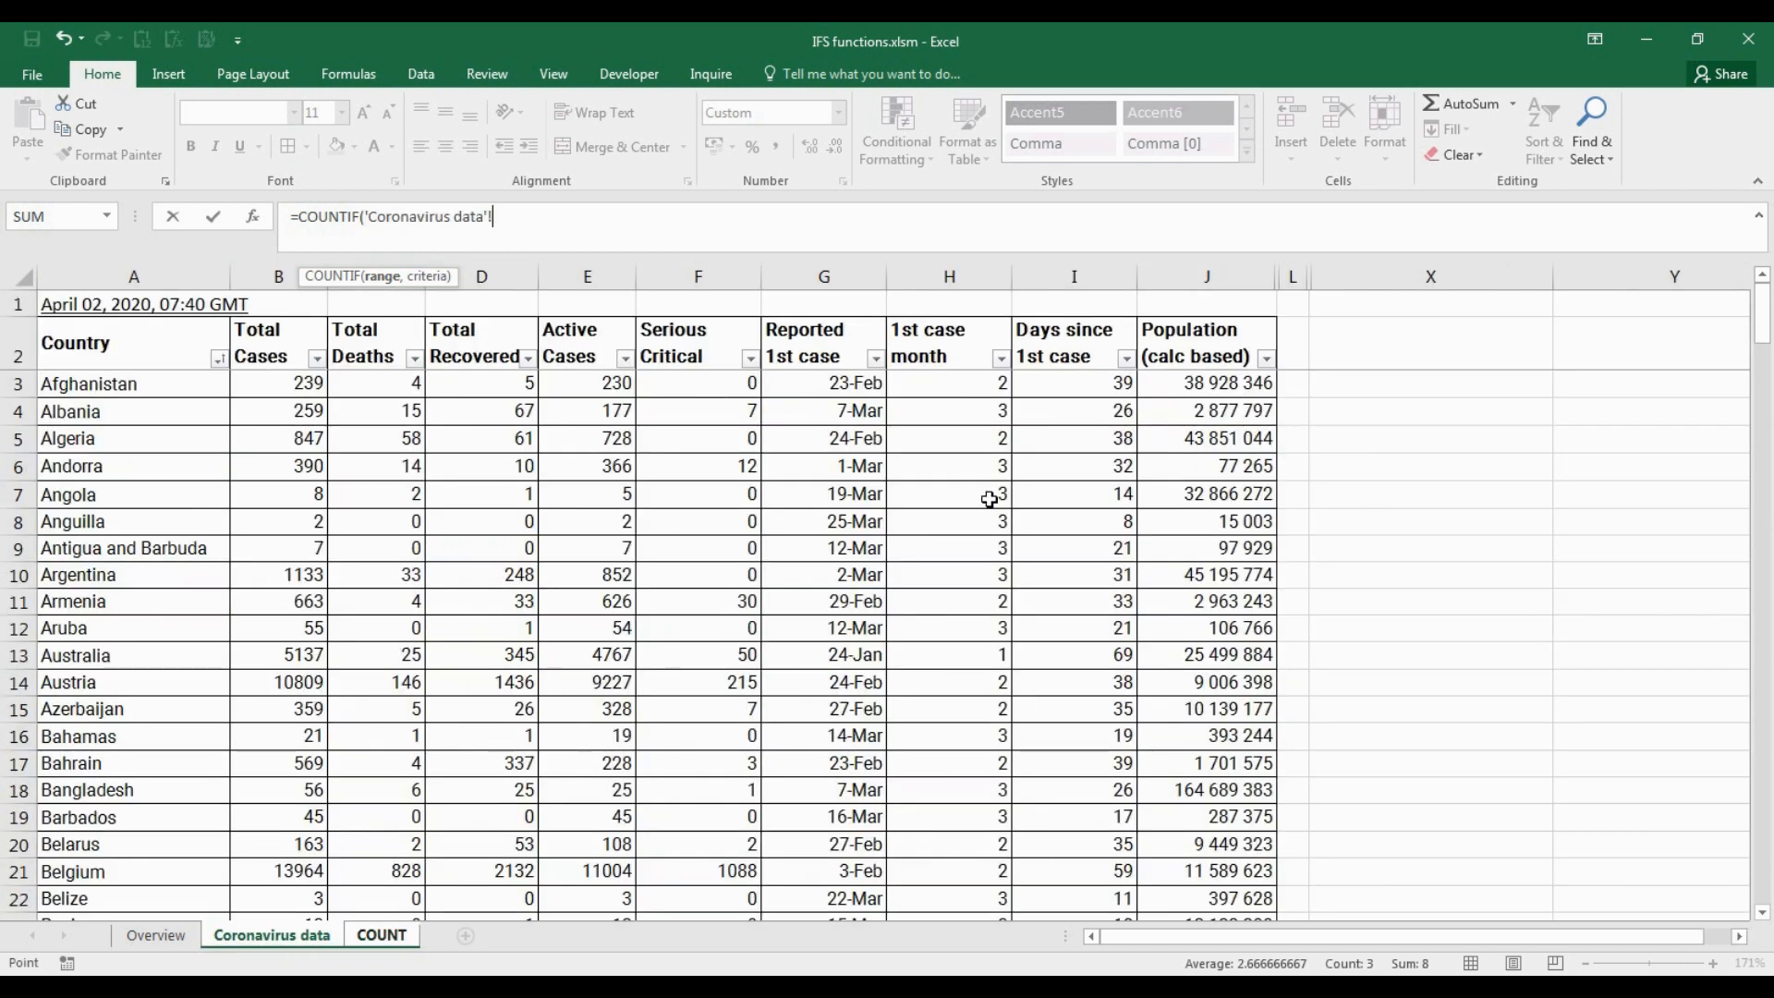
{"action": "left_click", "coordinate": [952, 357]}
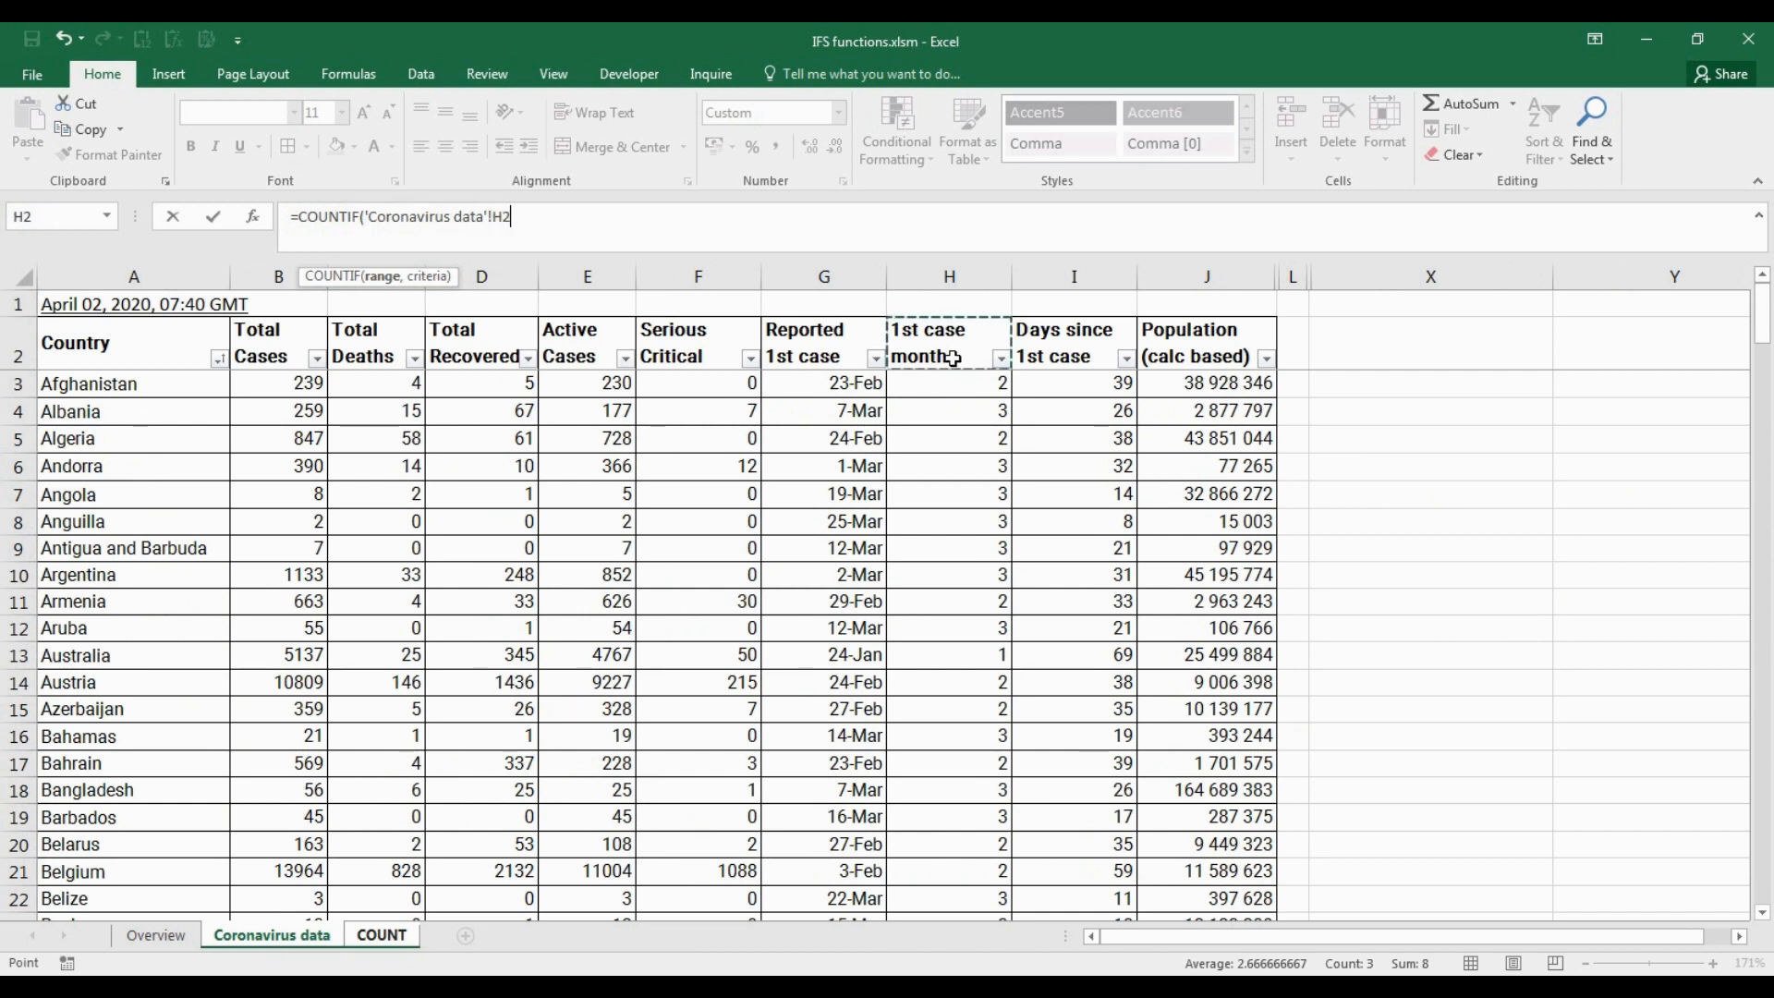
{"action": "key", "text": "Down"}
{"action": "key", "text": "ctrl+shift+Down"}
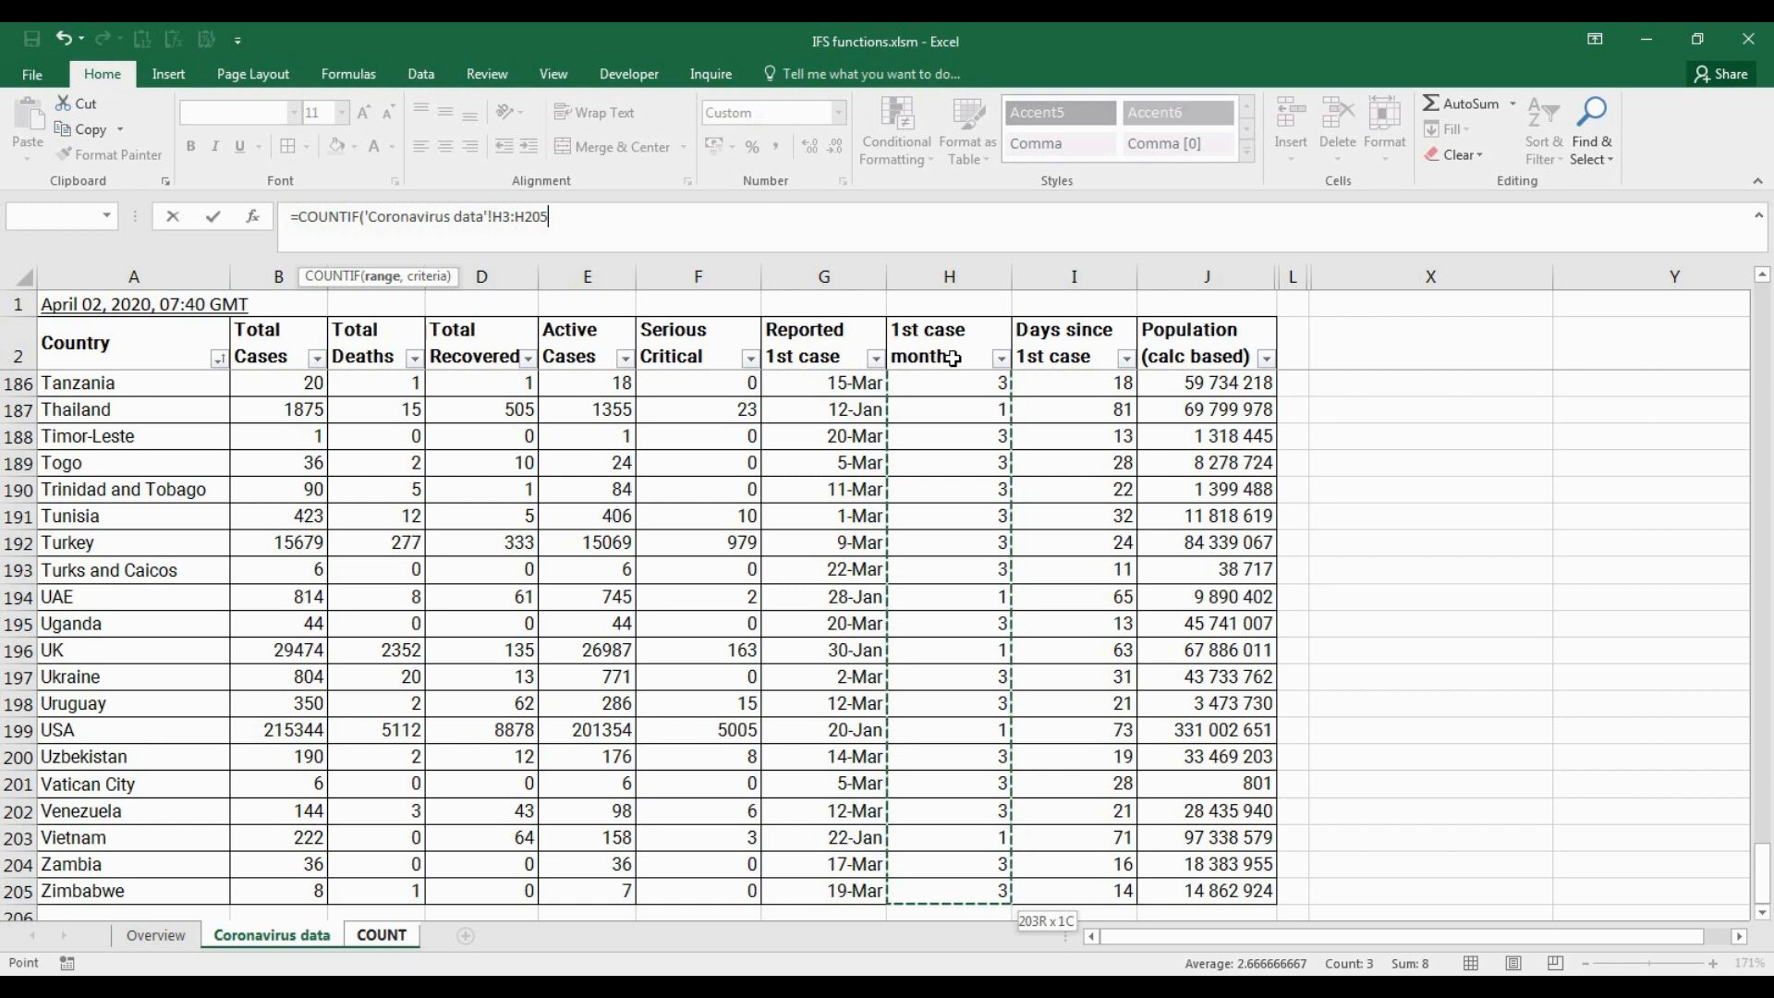
{"action": "key", "text": "F4"}
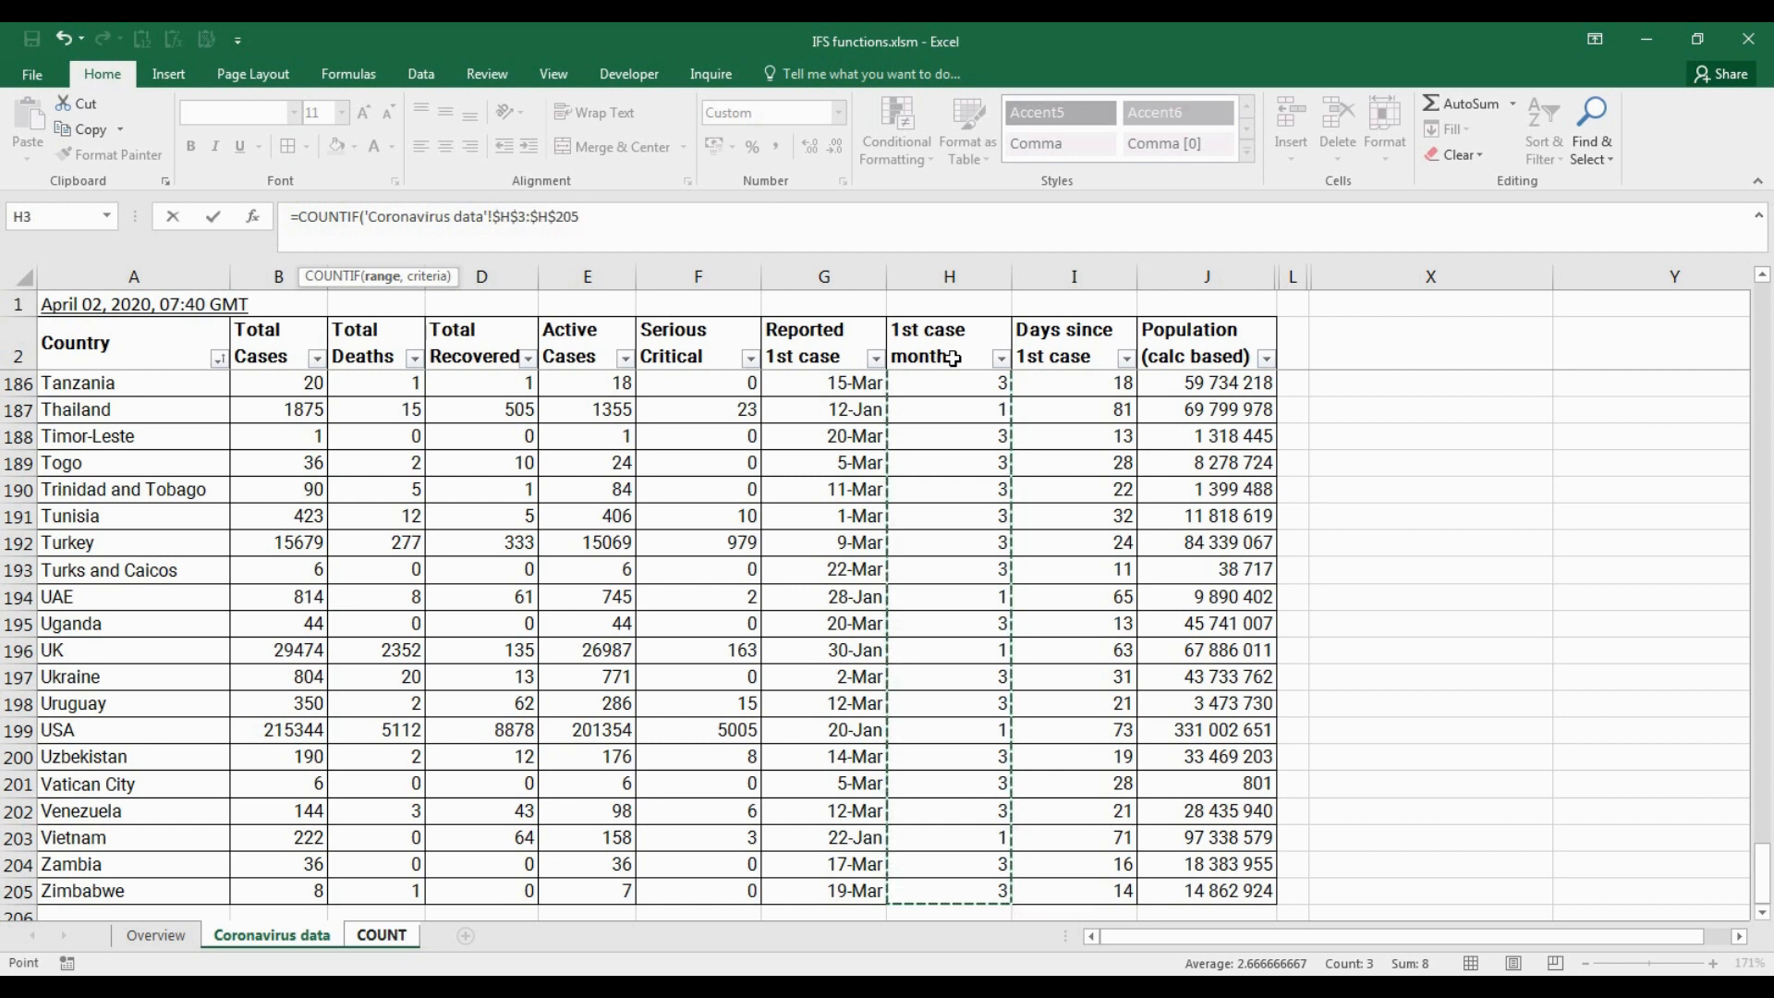
Step: Use COUNT!G4 as the COUNTIF criterion and fill the formula into H4:H6
{"action": "type", "text": ",COUNT!"}
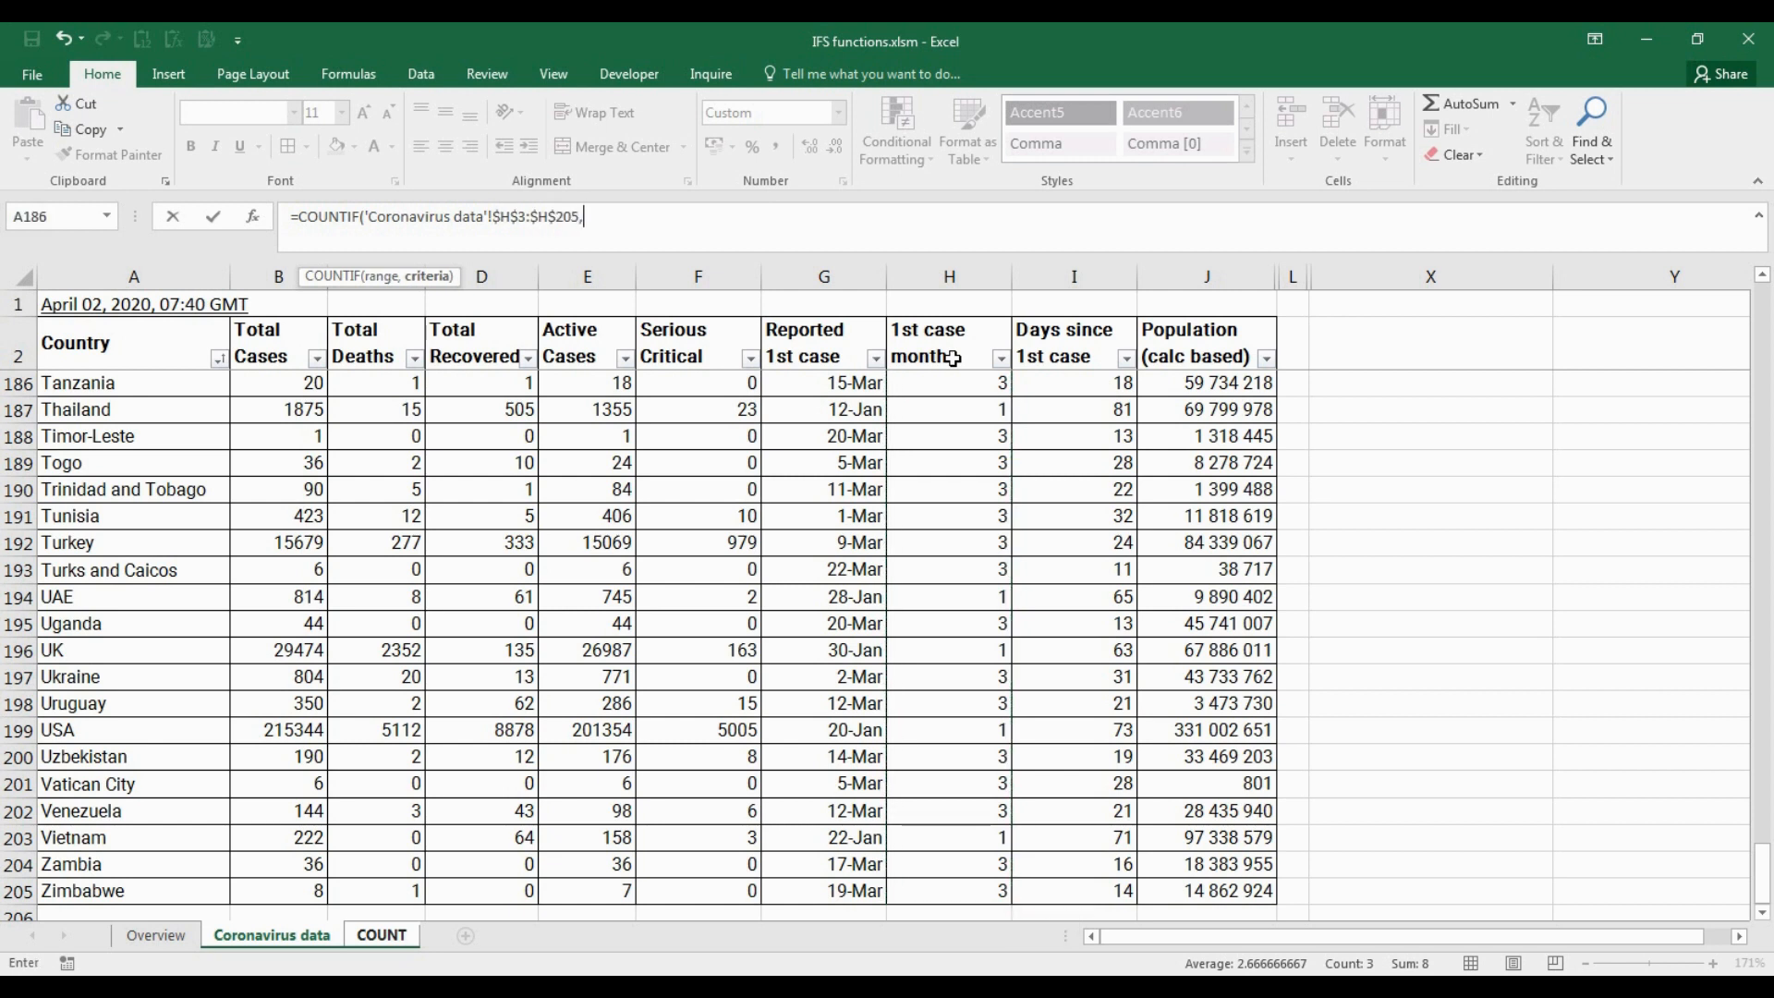
{"action": "left_click", "coordinate": [397, 935]}
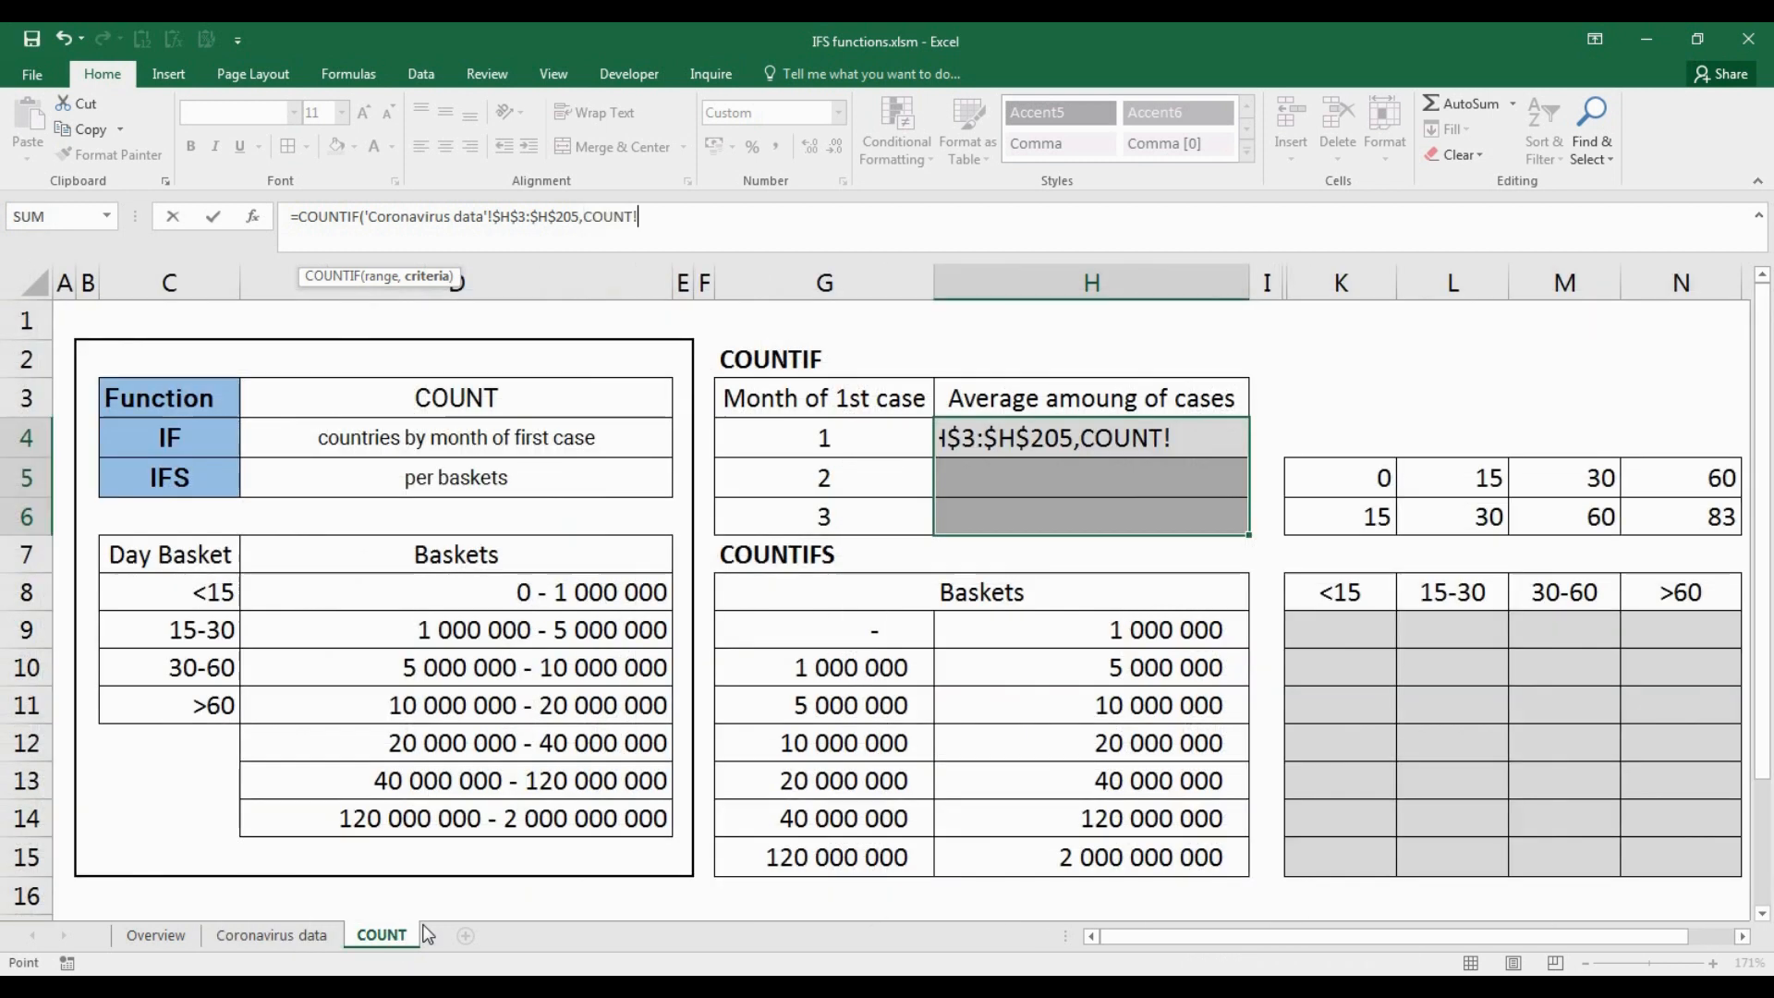
{"action": "left_click", "coordinate": [822, 438]}
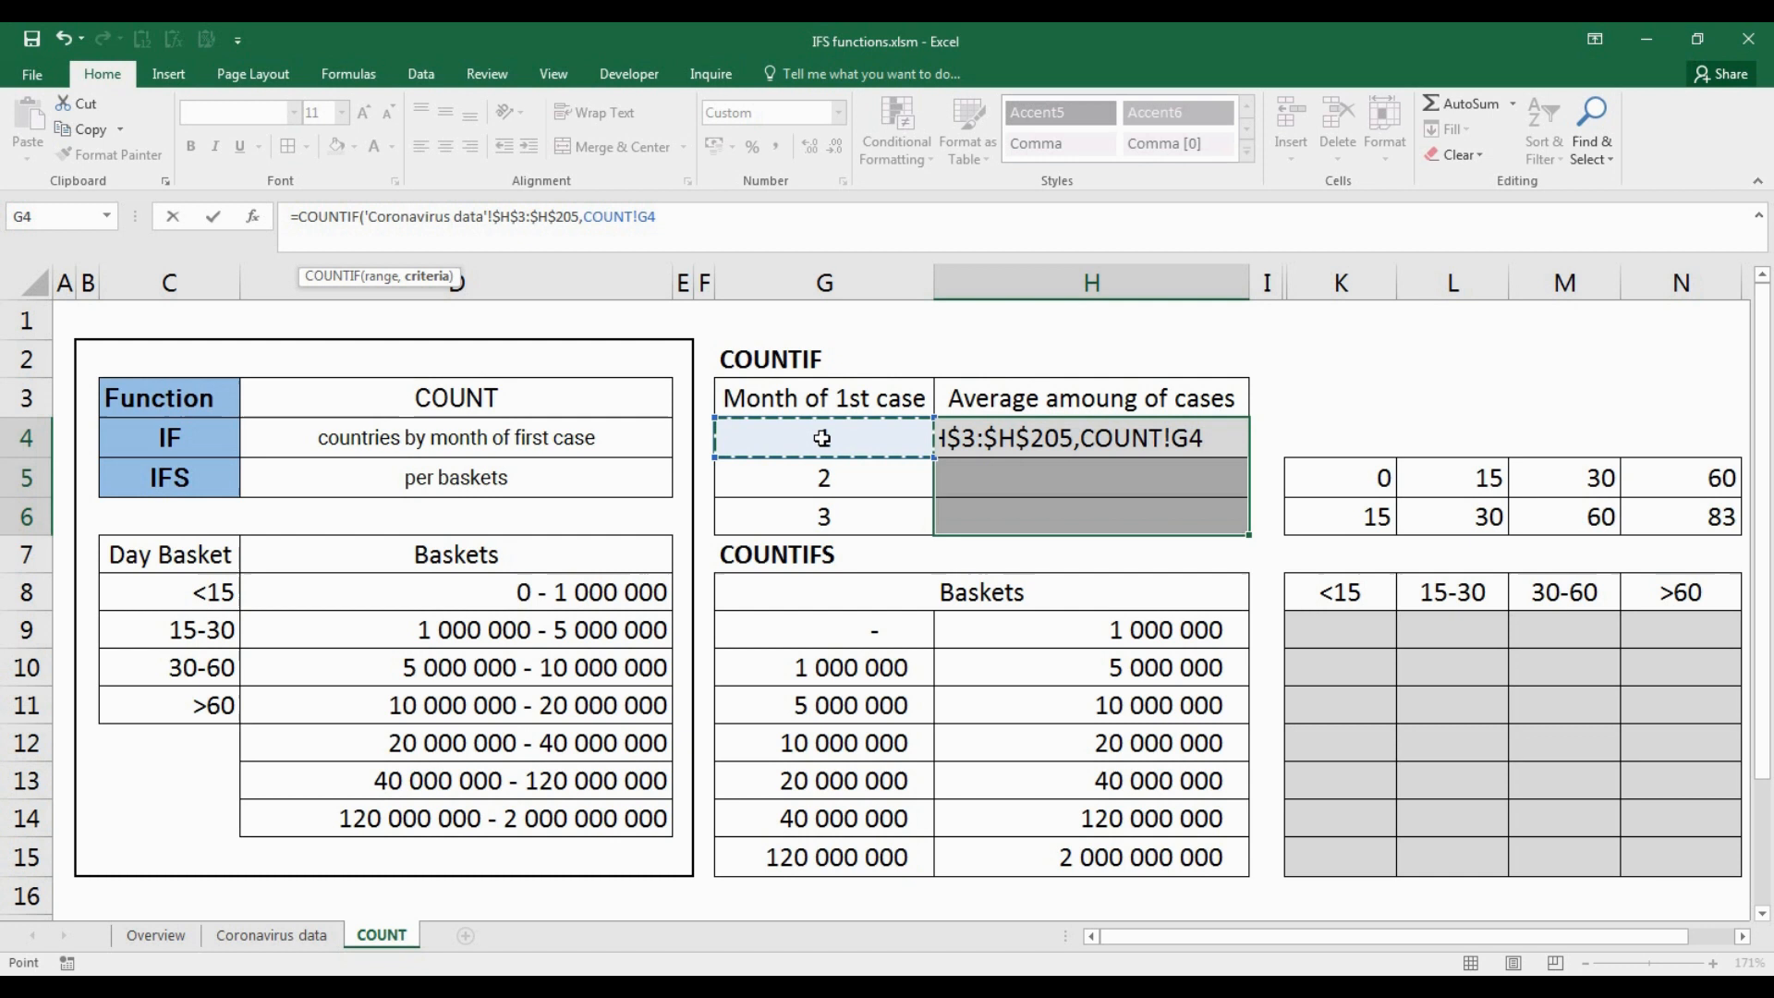
{"action": "key", "text": "ctrl+Return"}
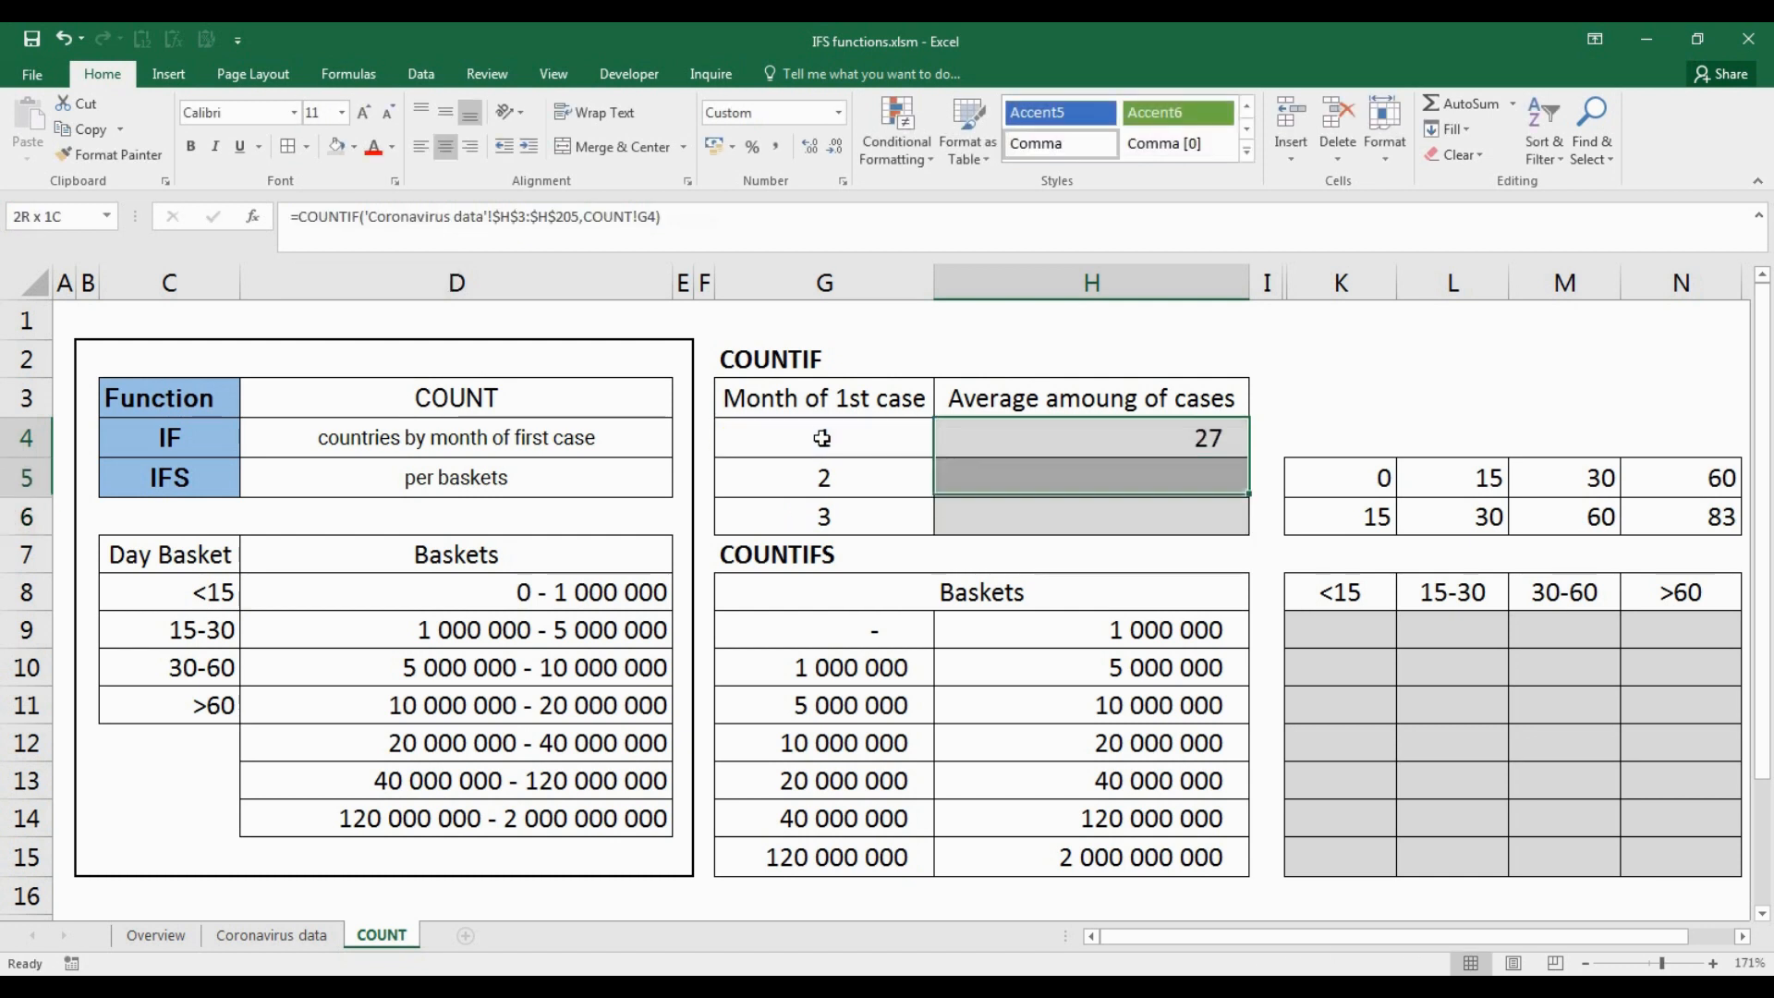
{"action": "key", "text": "F2"}
{"action": "key", "text": "ctrl+Return"}
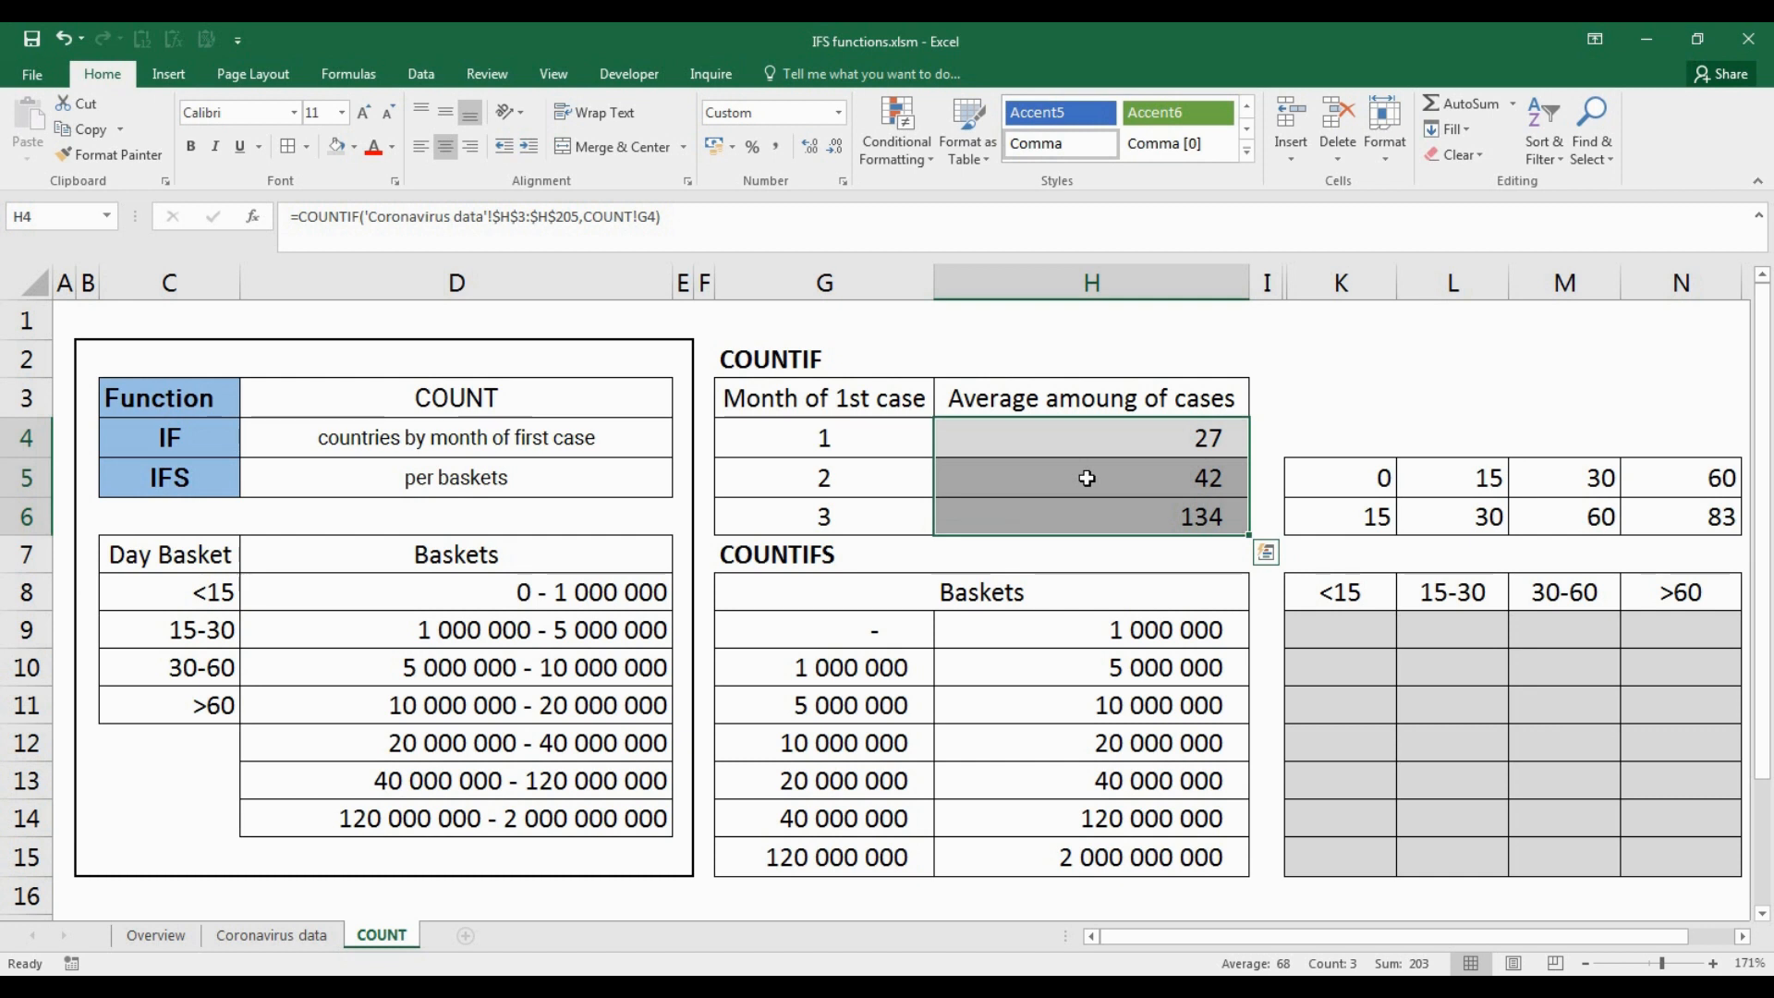
Step: Begin a COUNTIFS formula in K9 with the absolute population range 'Coronavirus data'!$J$3:$J$205 as the first criteria range
{"action": "left_click", "coordinate": [1330, 635]}
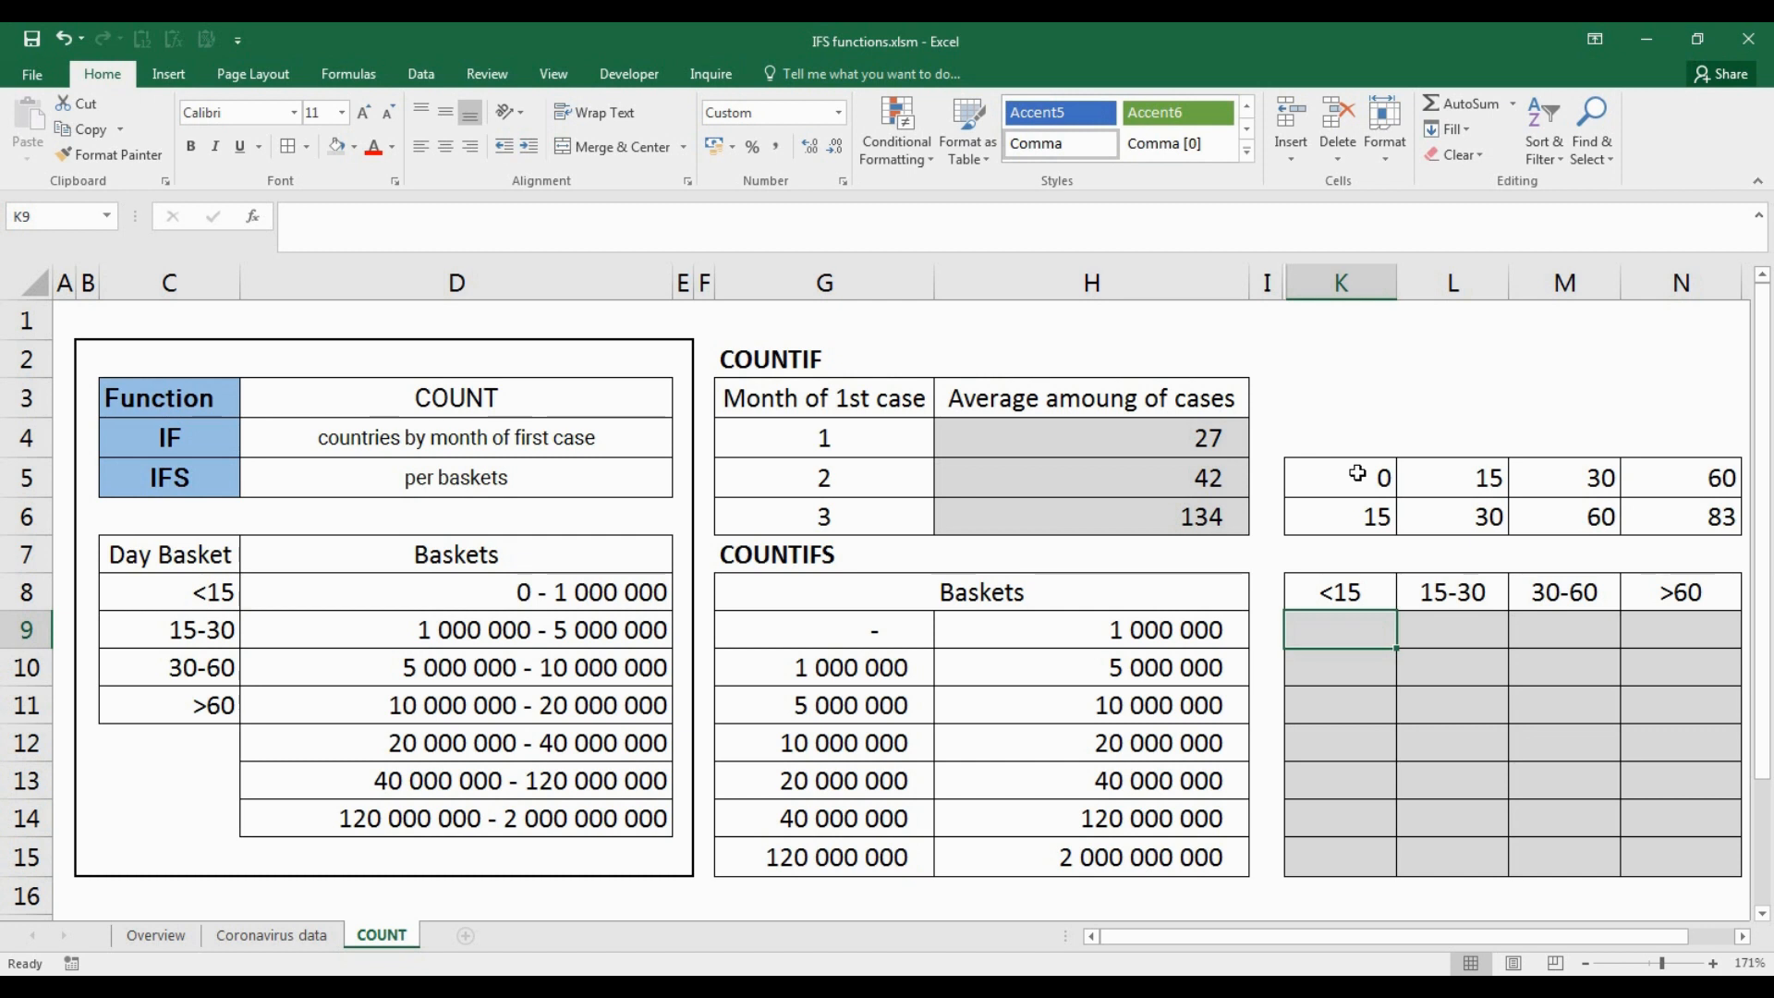
{"action": "type", "text": "="}
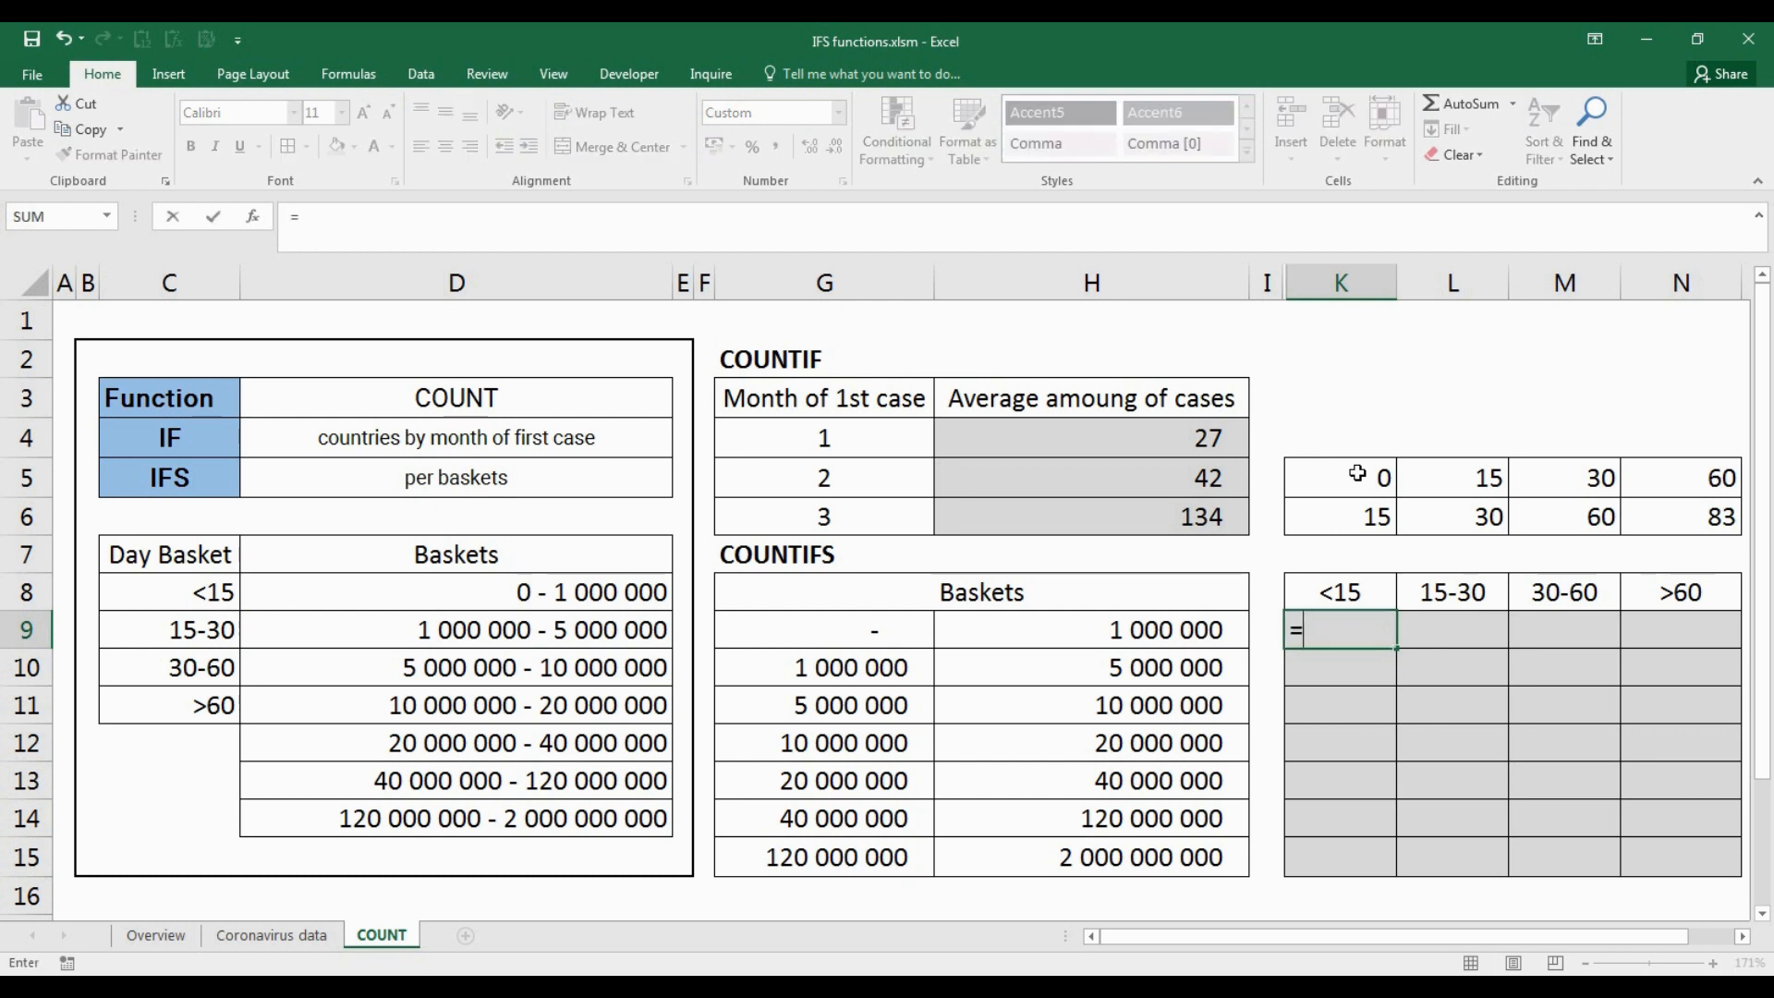
{"action": "type", "text": "countifs"}
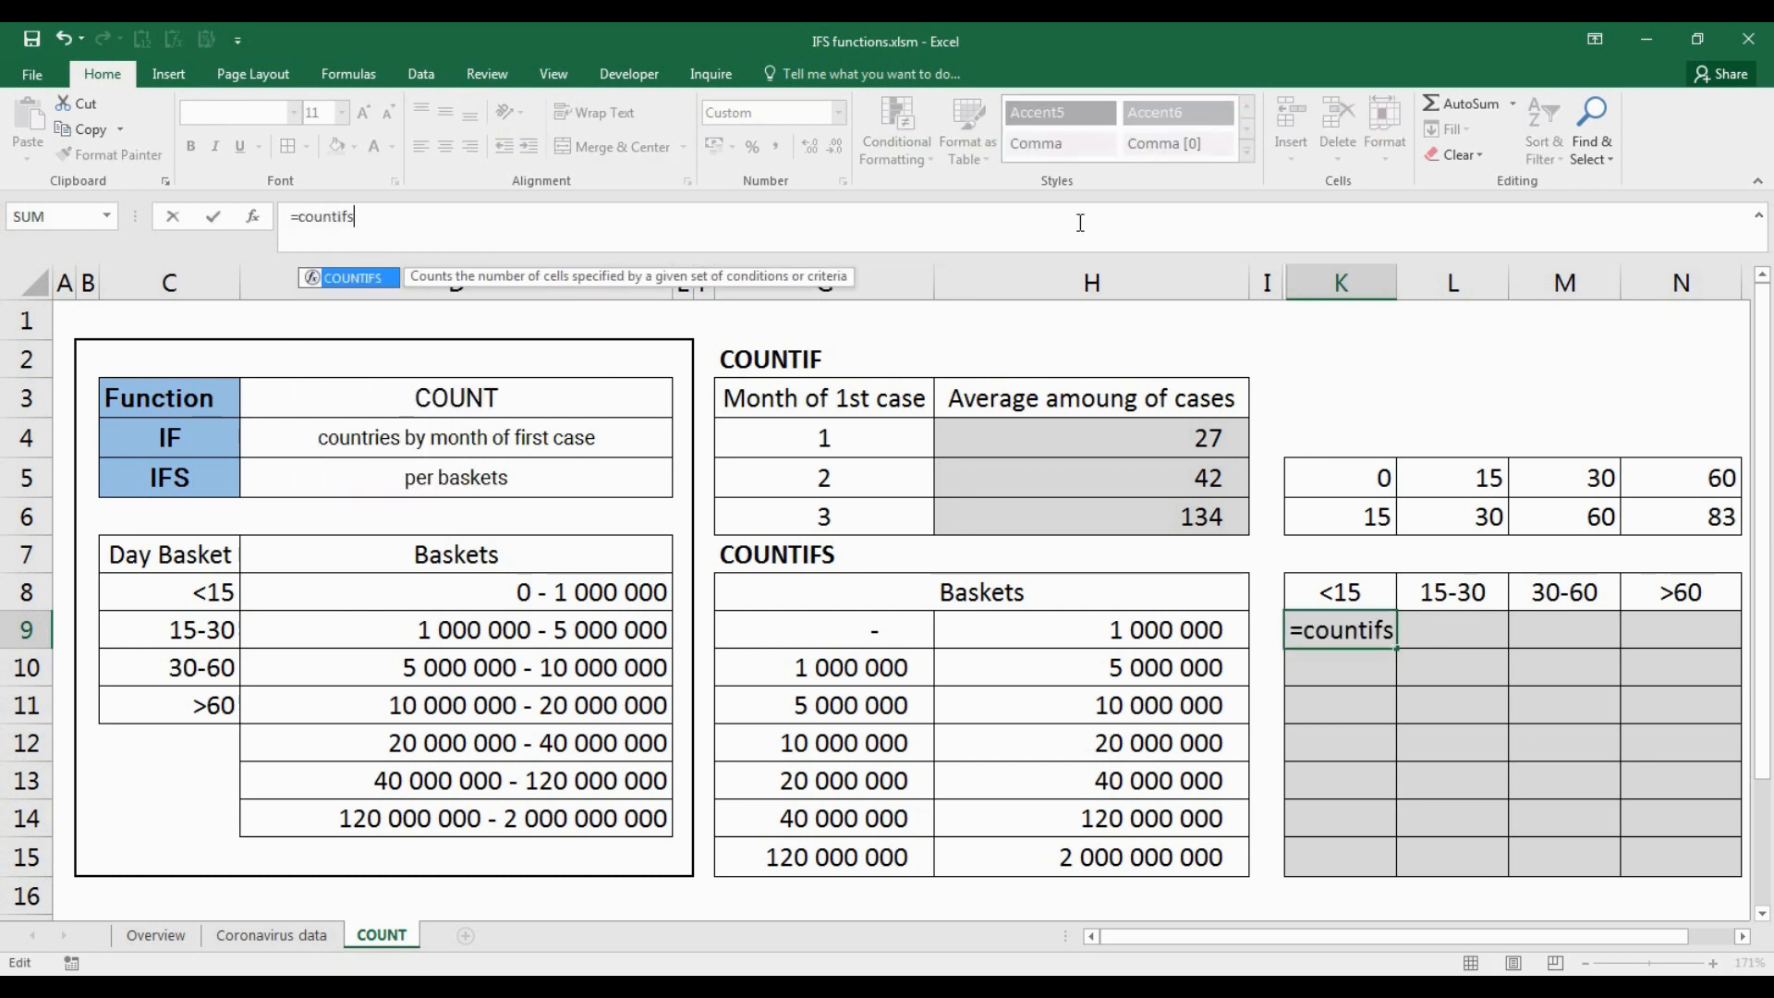
{"action": "key", "text": "Tab"}
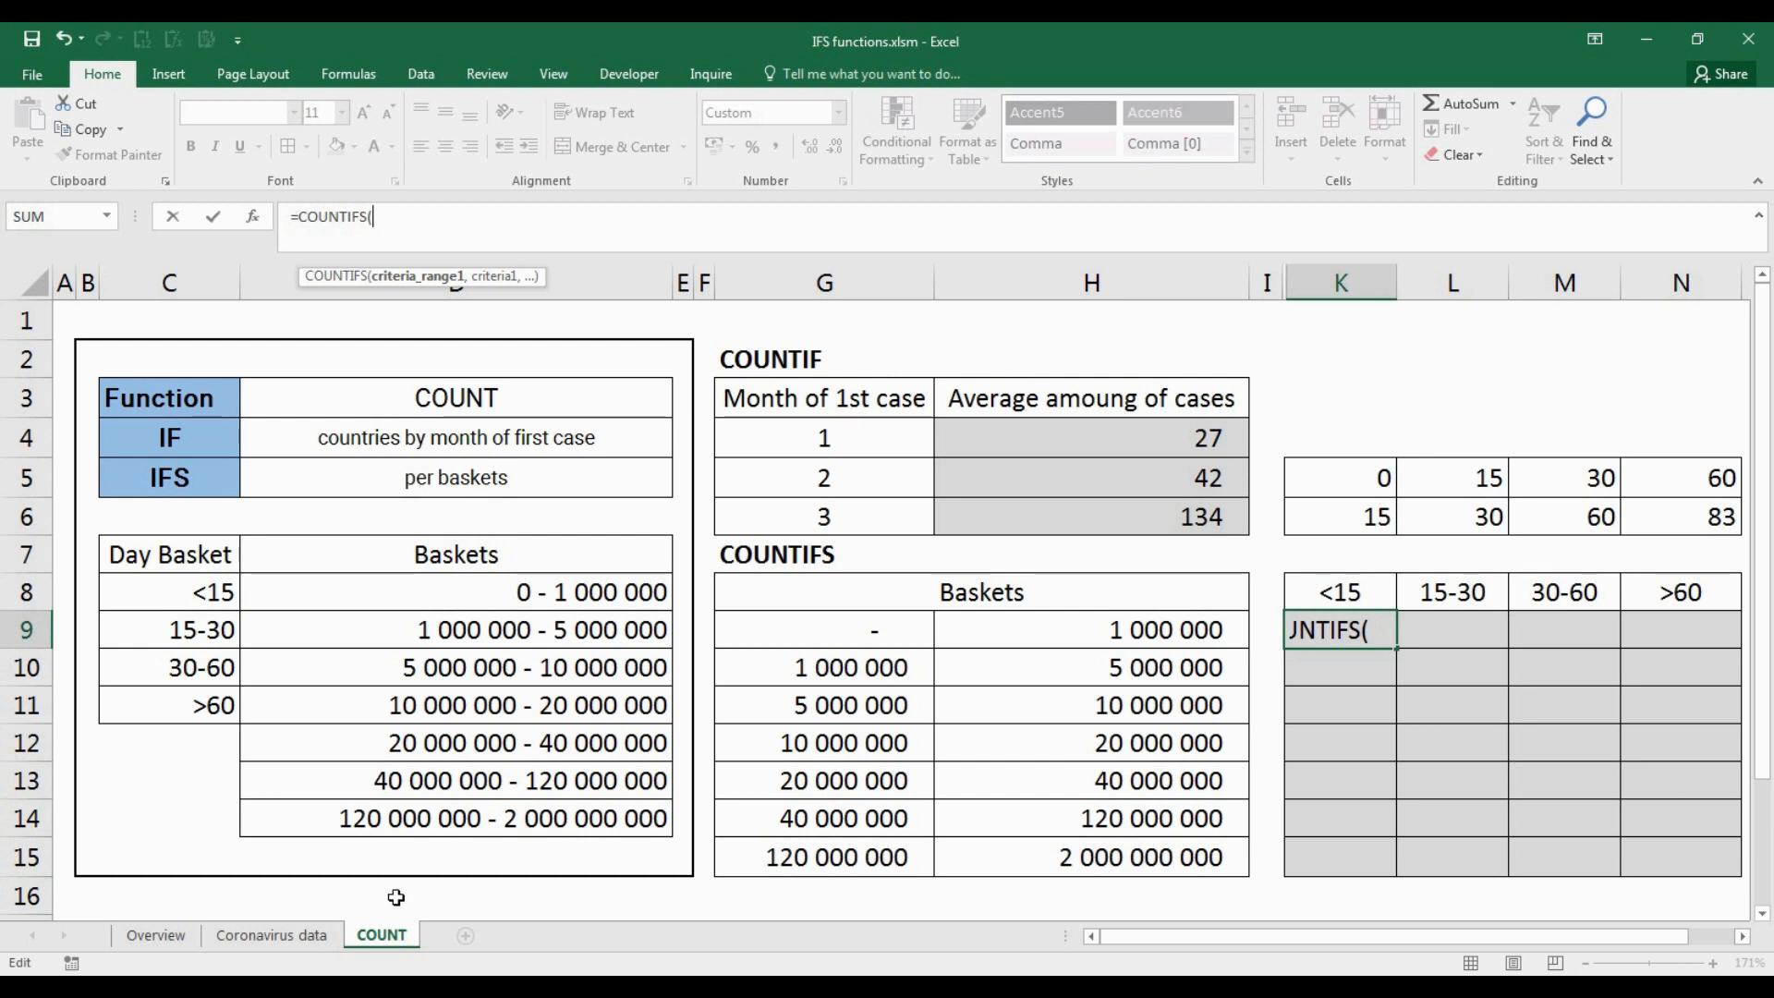
{"action": "left_click", "coordinate": [271, 935]}
{"action": "left_click", "coordinate": [1218, 352]}
{"action": "key", "text": "F4"}
{"action": "type", "text": ","}
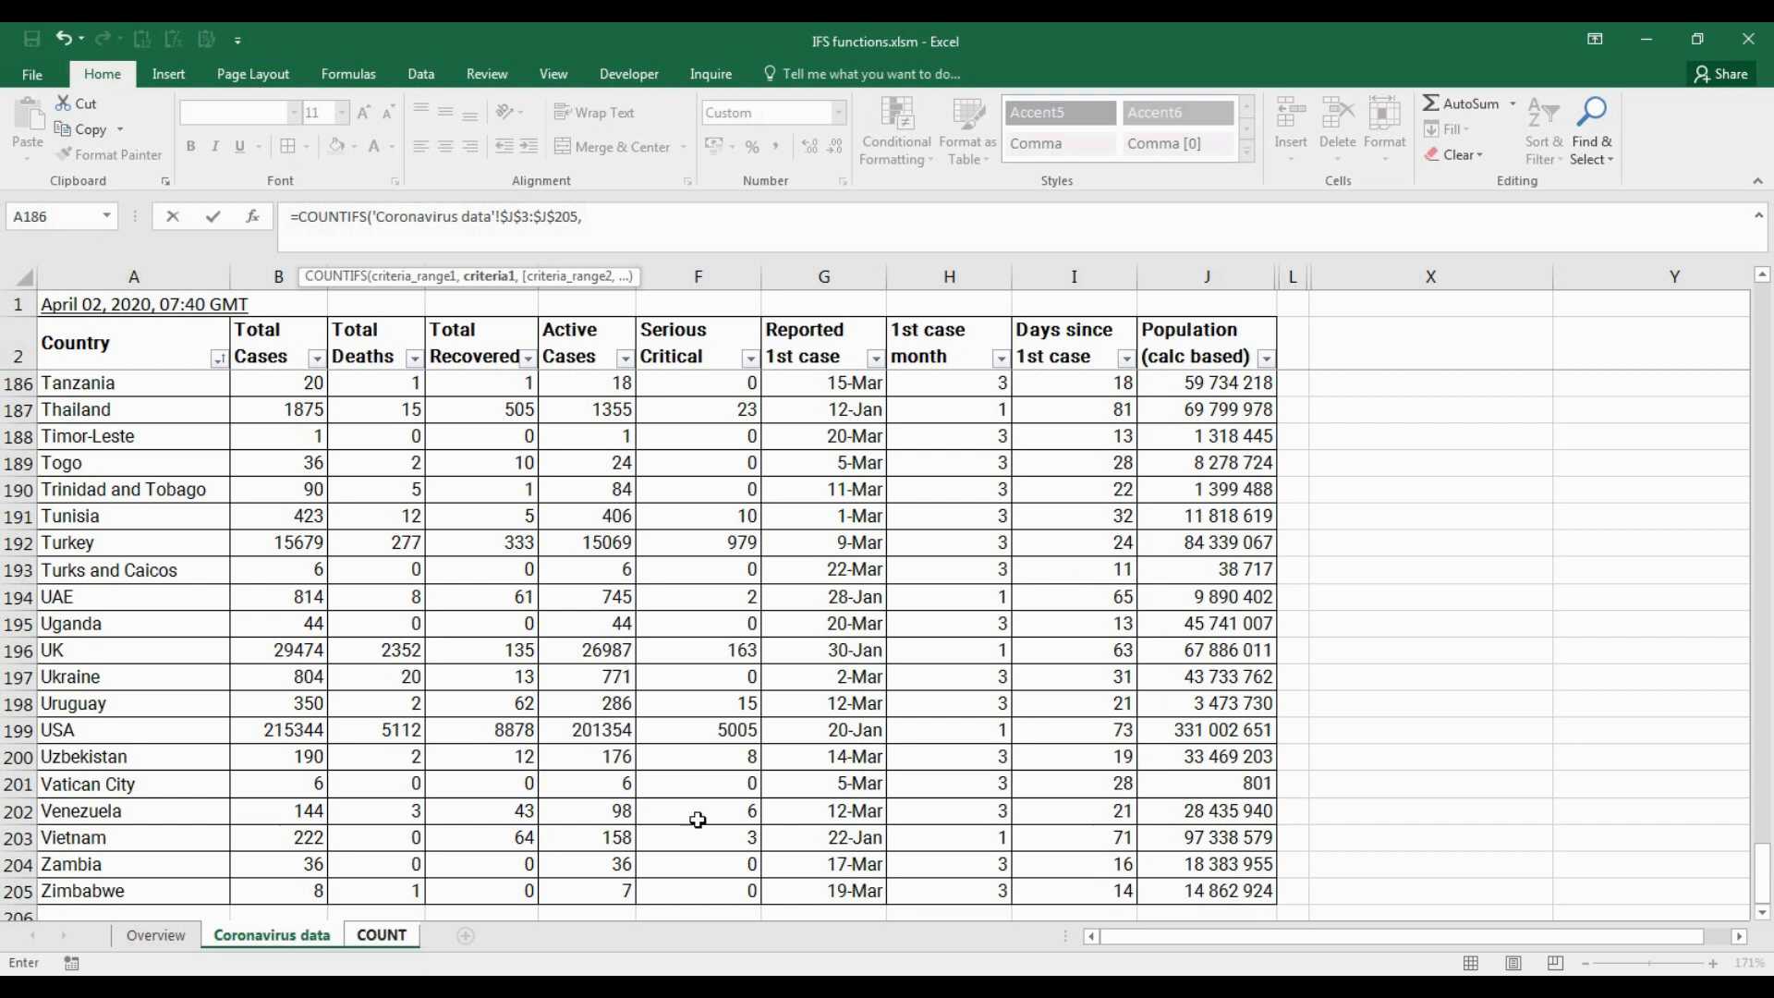
Step: Add ">"&COUNT!$G9 as the first criterion of the COUNTIFS formula, locking only the column of the reference
{"action": "left_click", "coordinate": [383, 942]}
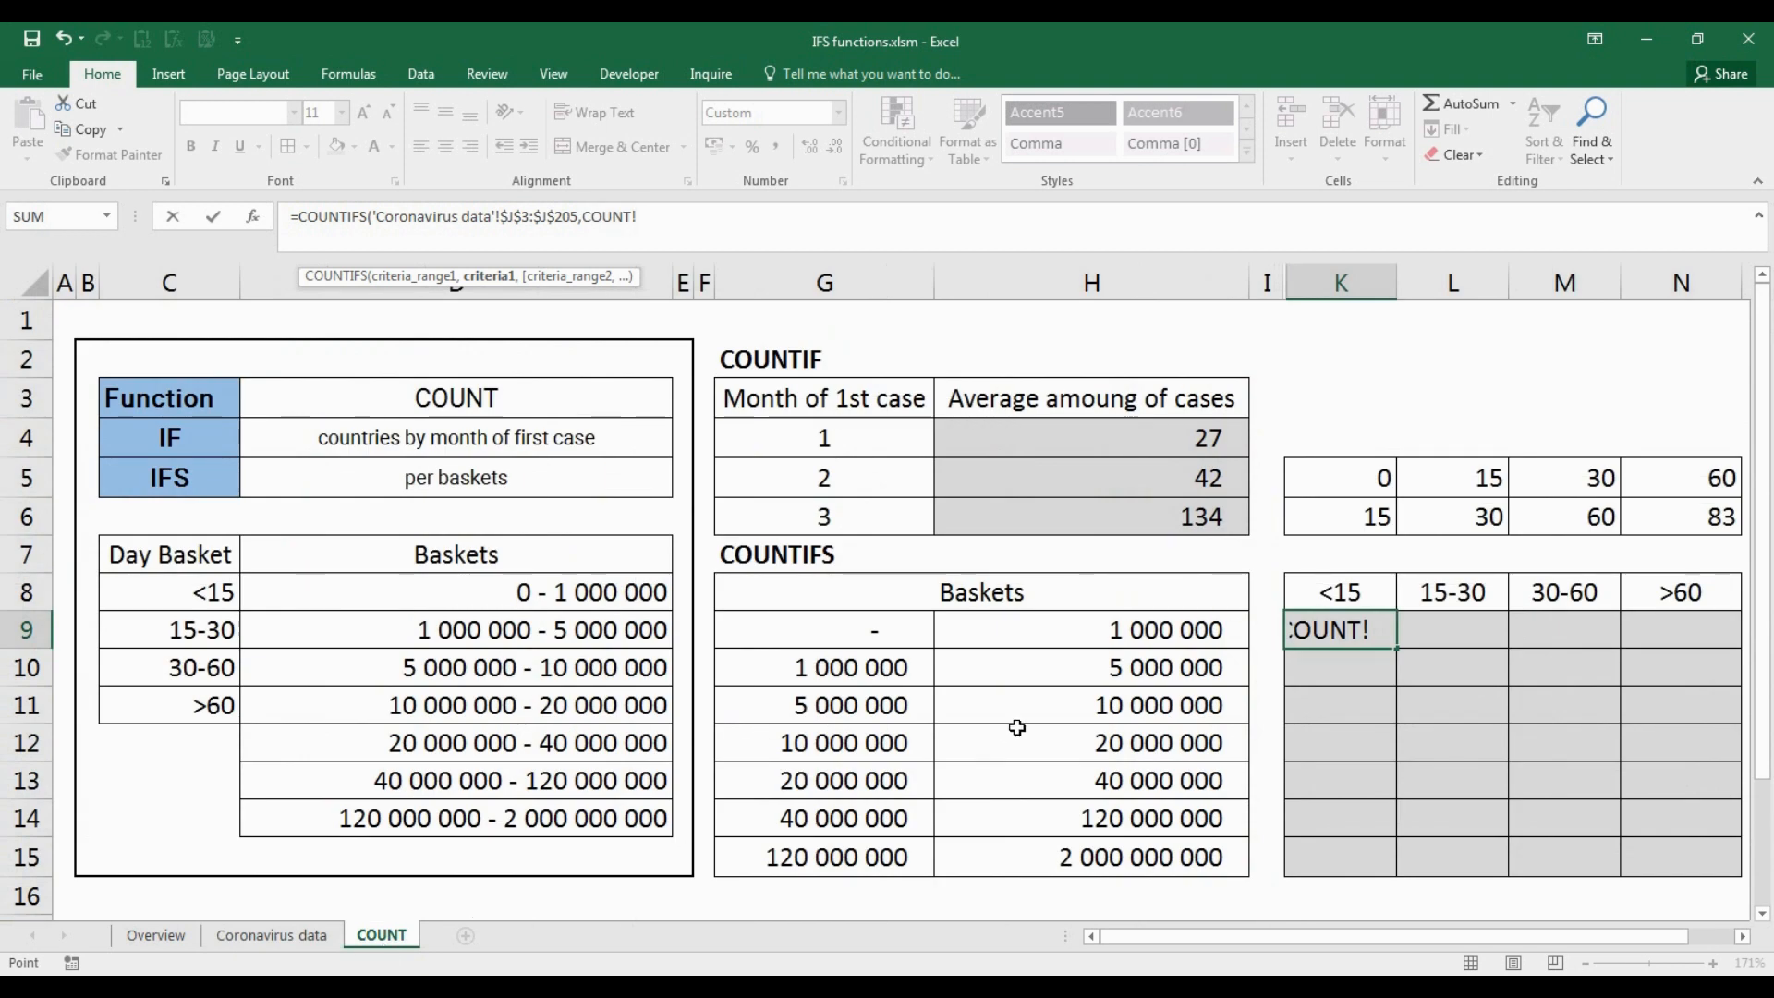
{"action": "left_click_drag", "start_coordinate": [638, 217], "coordinate": [584, 216]}
{"action": "key", "text": "BackSpace"}
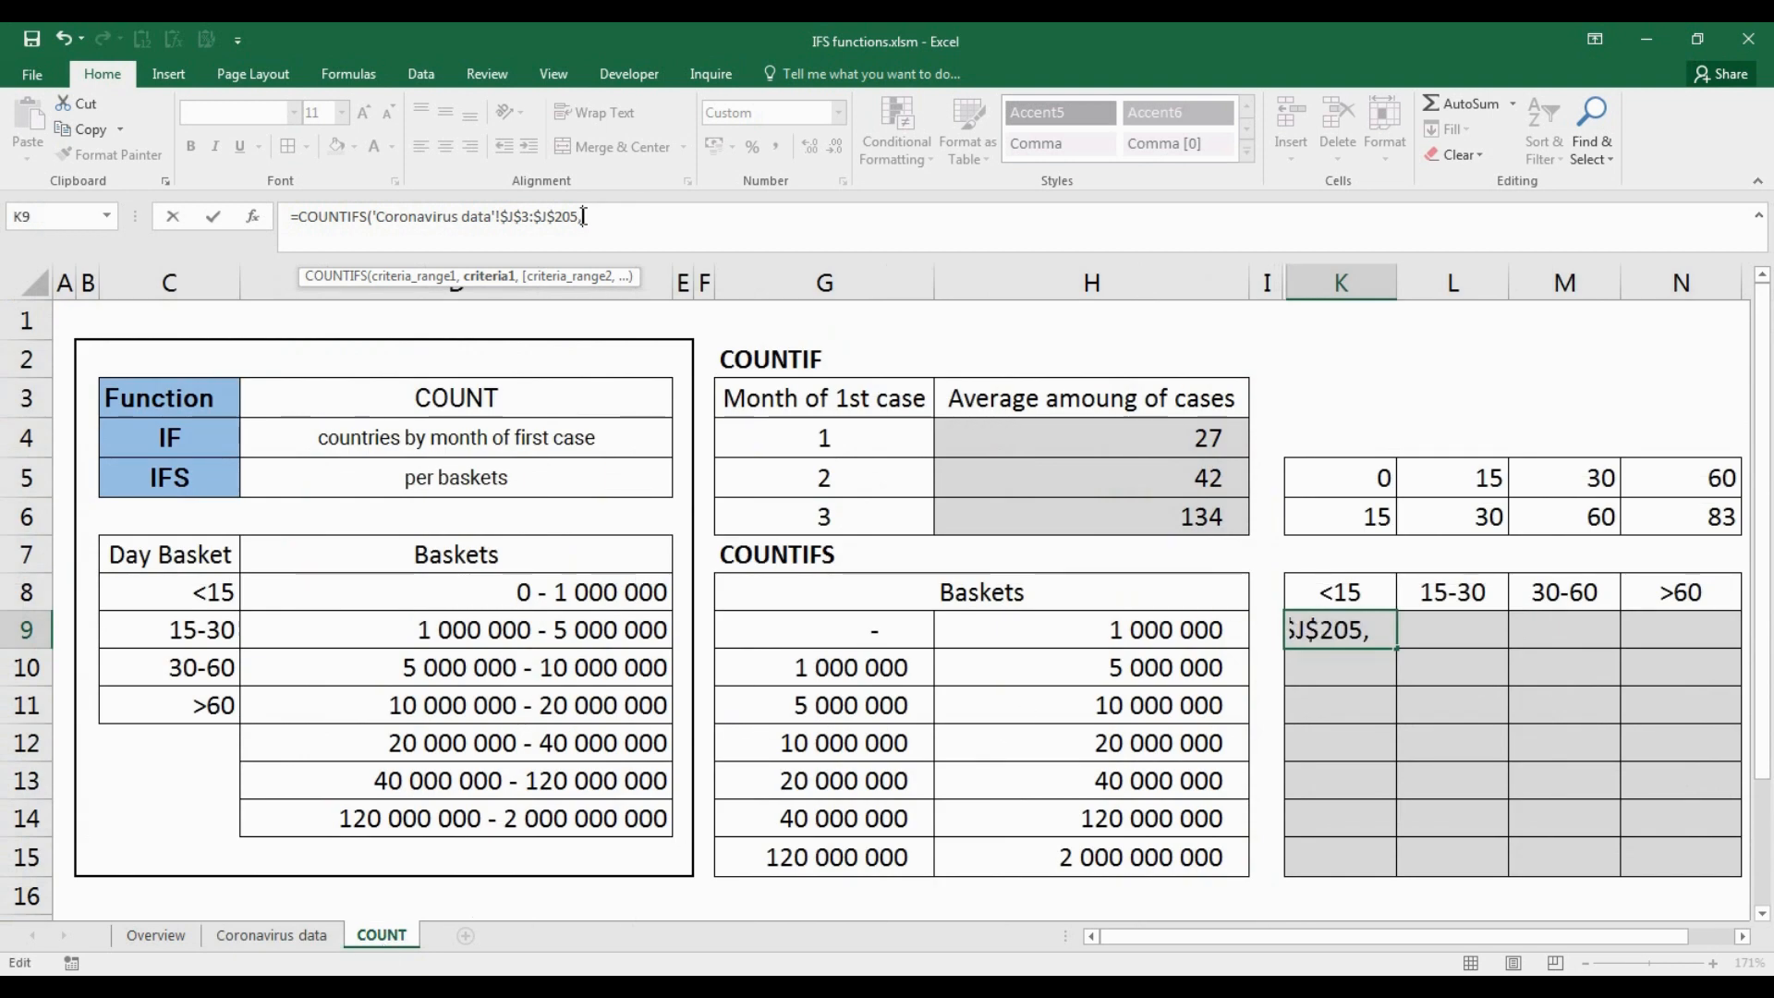
{"action": "type", "text": "\">\""}
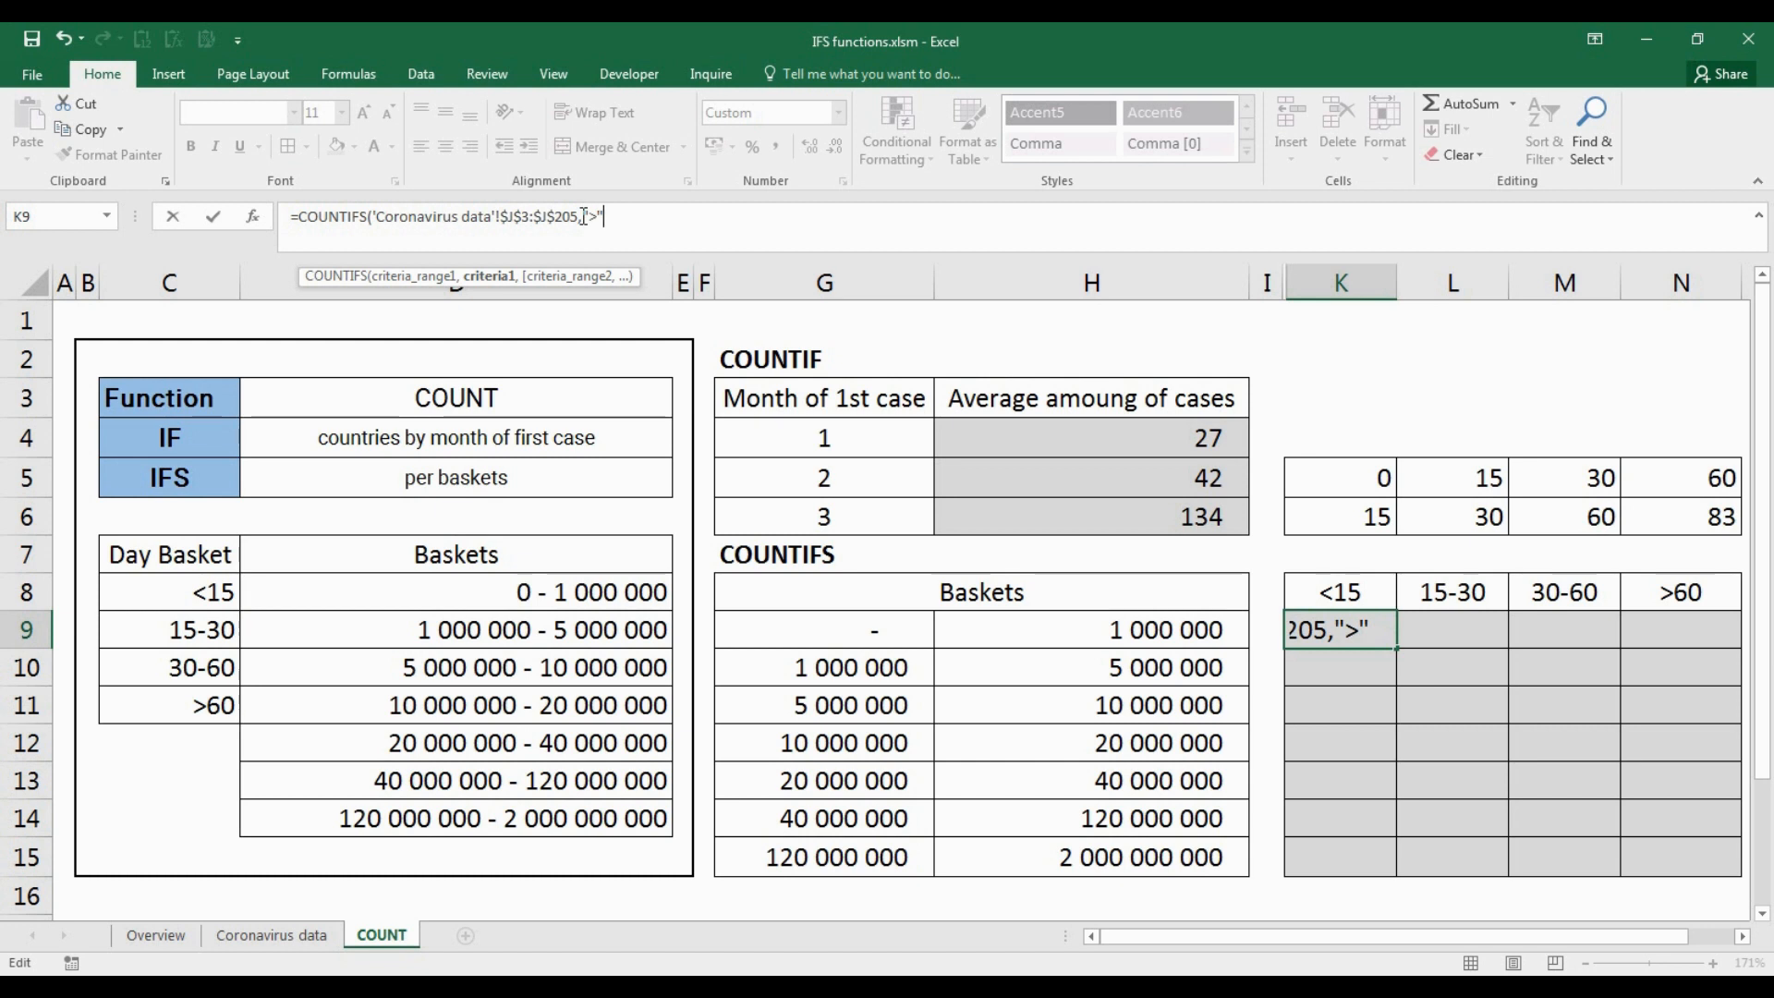
{"action": "type", "text": "&"}
{"action": "left_click", "coordinate": [884, 640]}
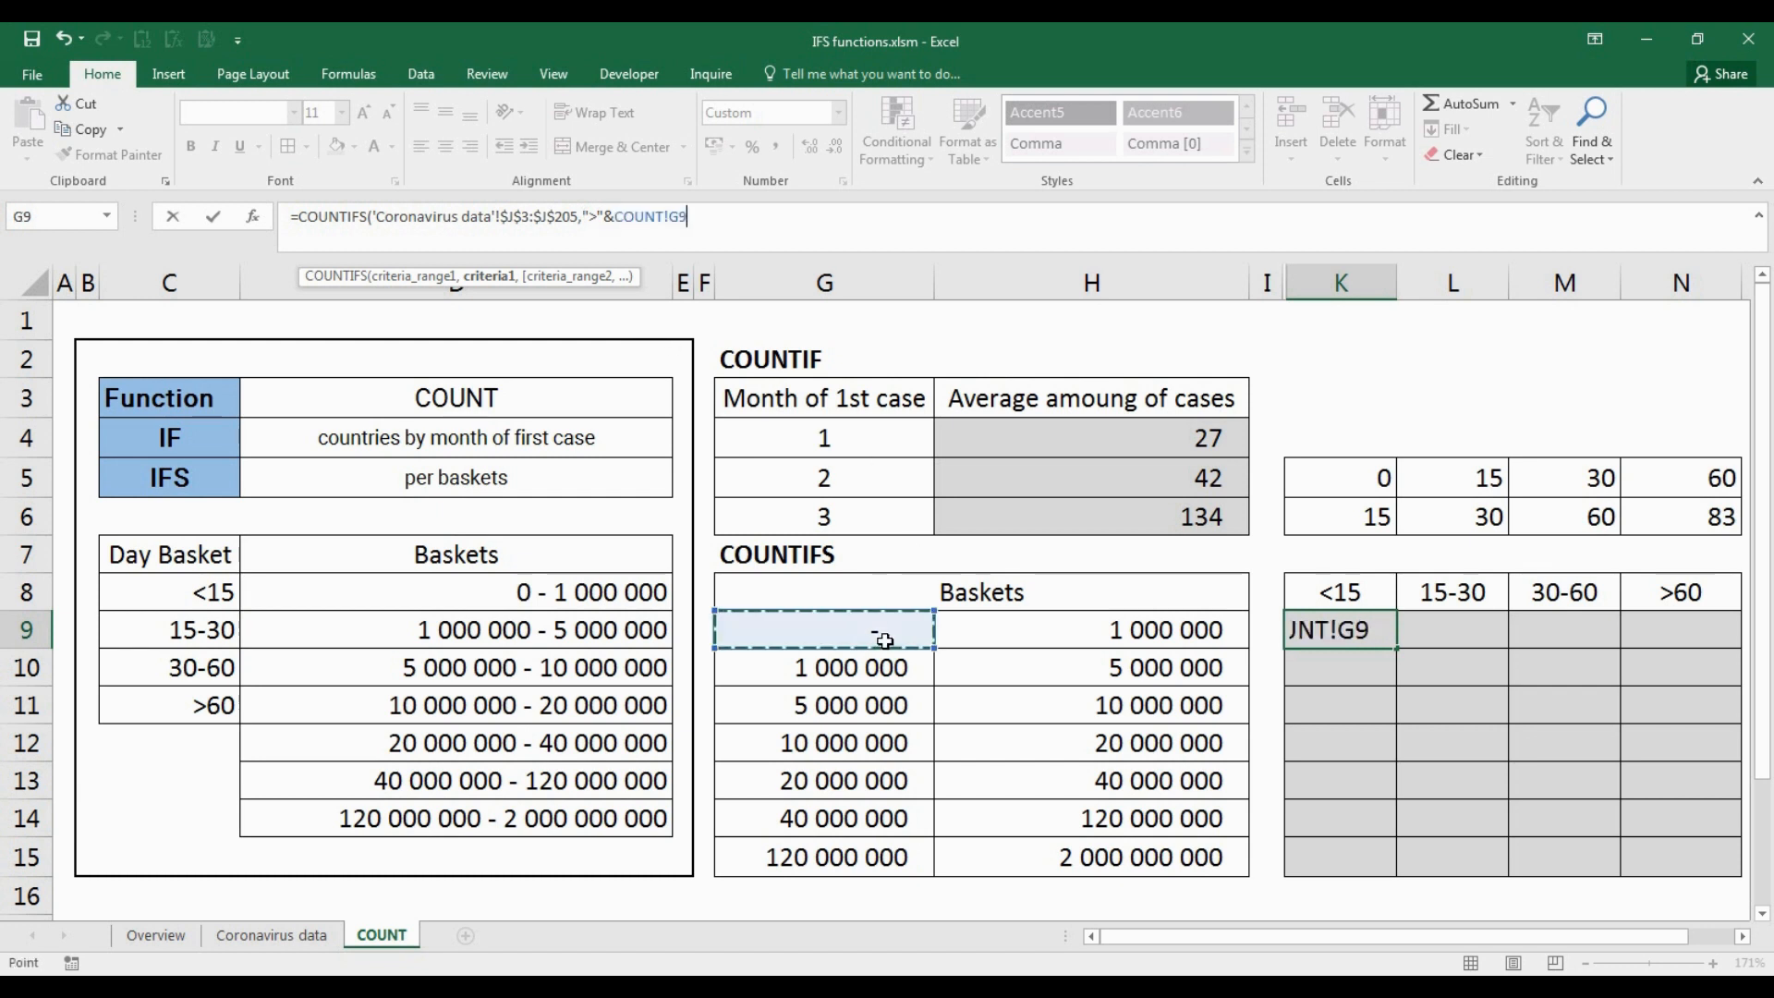
{"action": "key", "text": "F4"}
{"action": "key", "text": "F4"}
{"action": "key", "text": "F4"}
Step: Duplicate the population range and criterion as the second COUNTIFS pair and change its comparison operator to "<="
{"action": "left_click_drag", "start_coordinate": [694, 217], "coordinate": [374, 208]}
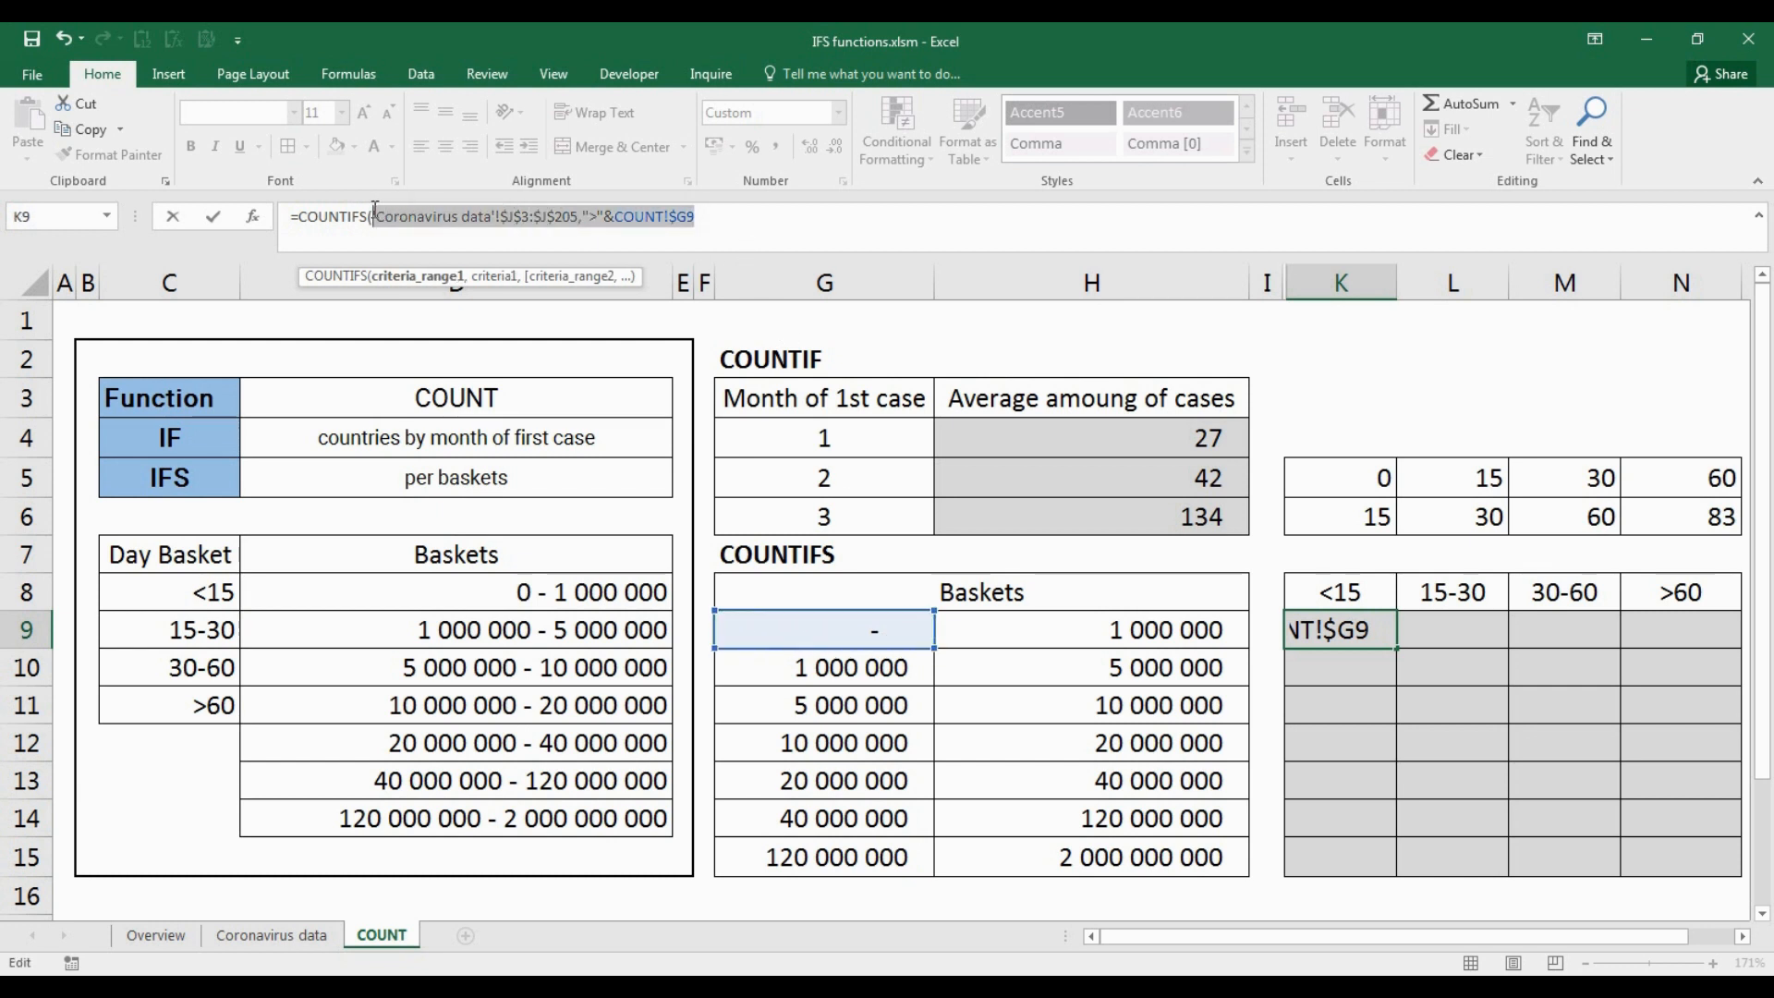
{"action": "left_click", "coordinate": [752, 215]}
{"action": "type", "text": ","}
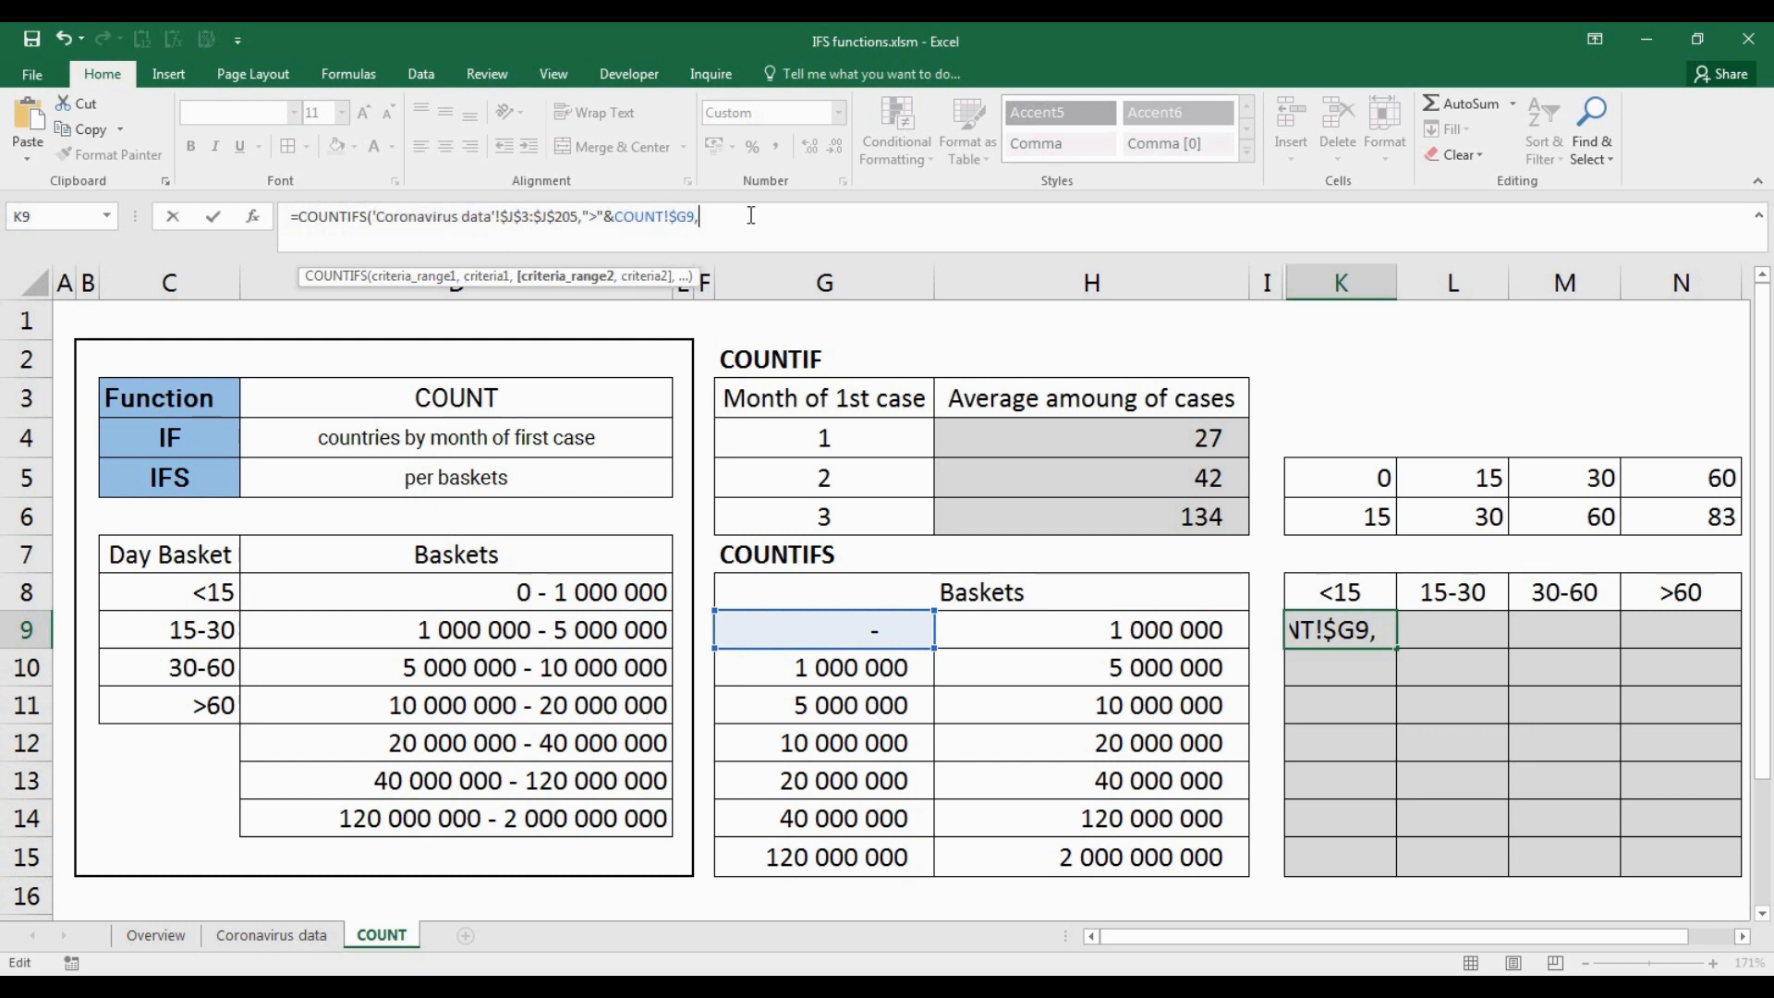
{"action": "key", "text": "ctrl+v"}
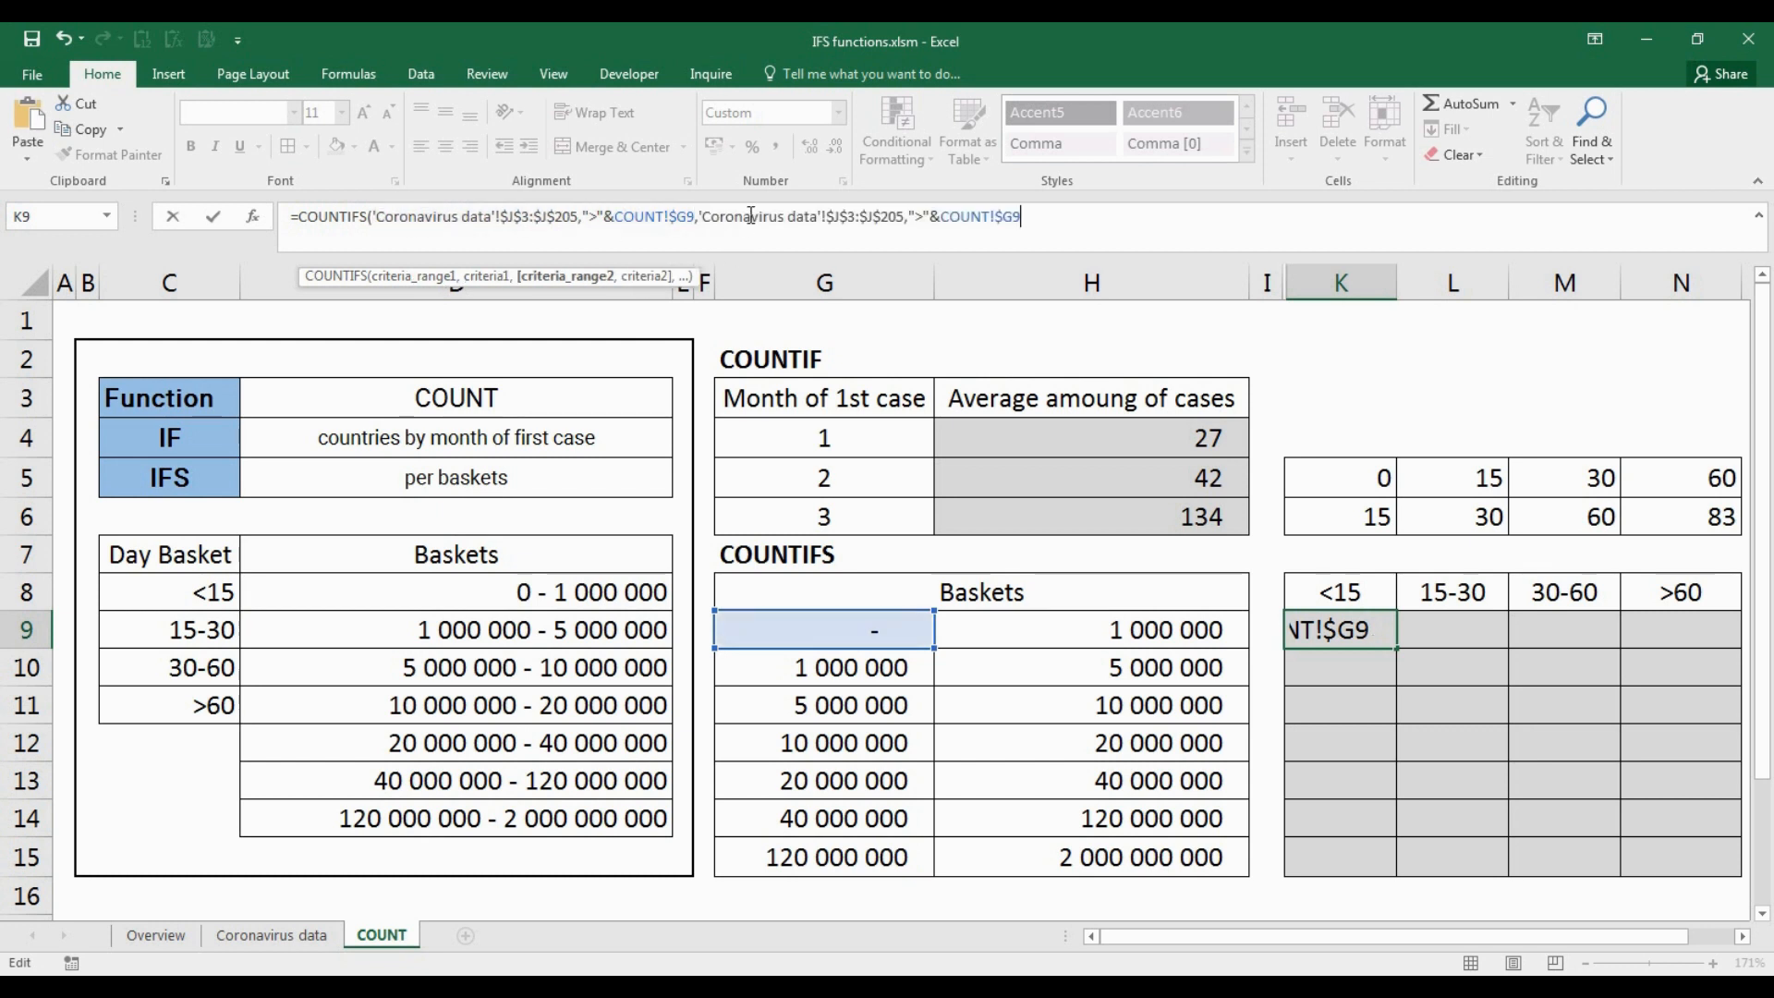
{"action": "left_click", "coordinate": [918, 216]}
{"action": "key", "text": "BackSpace"}
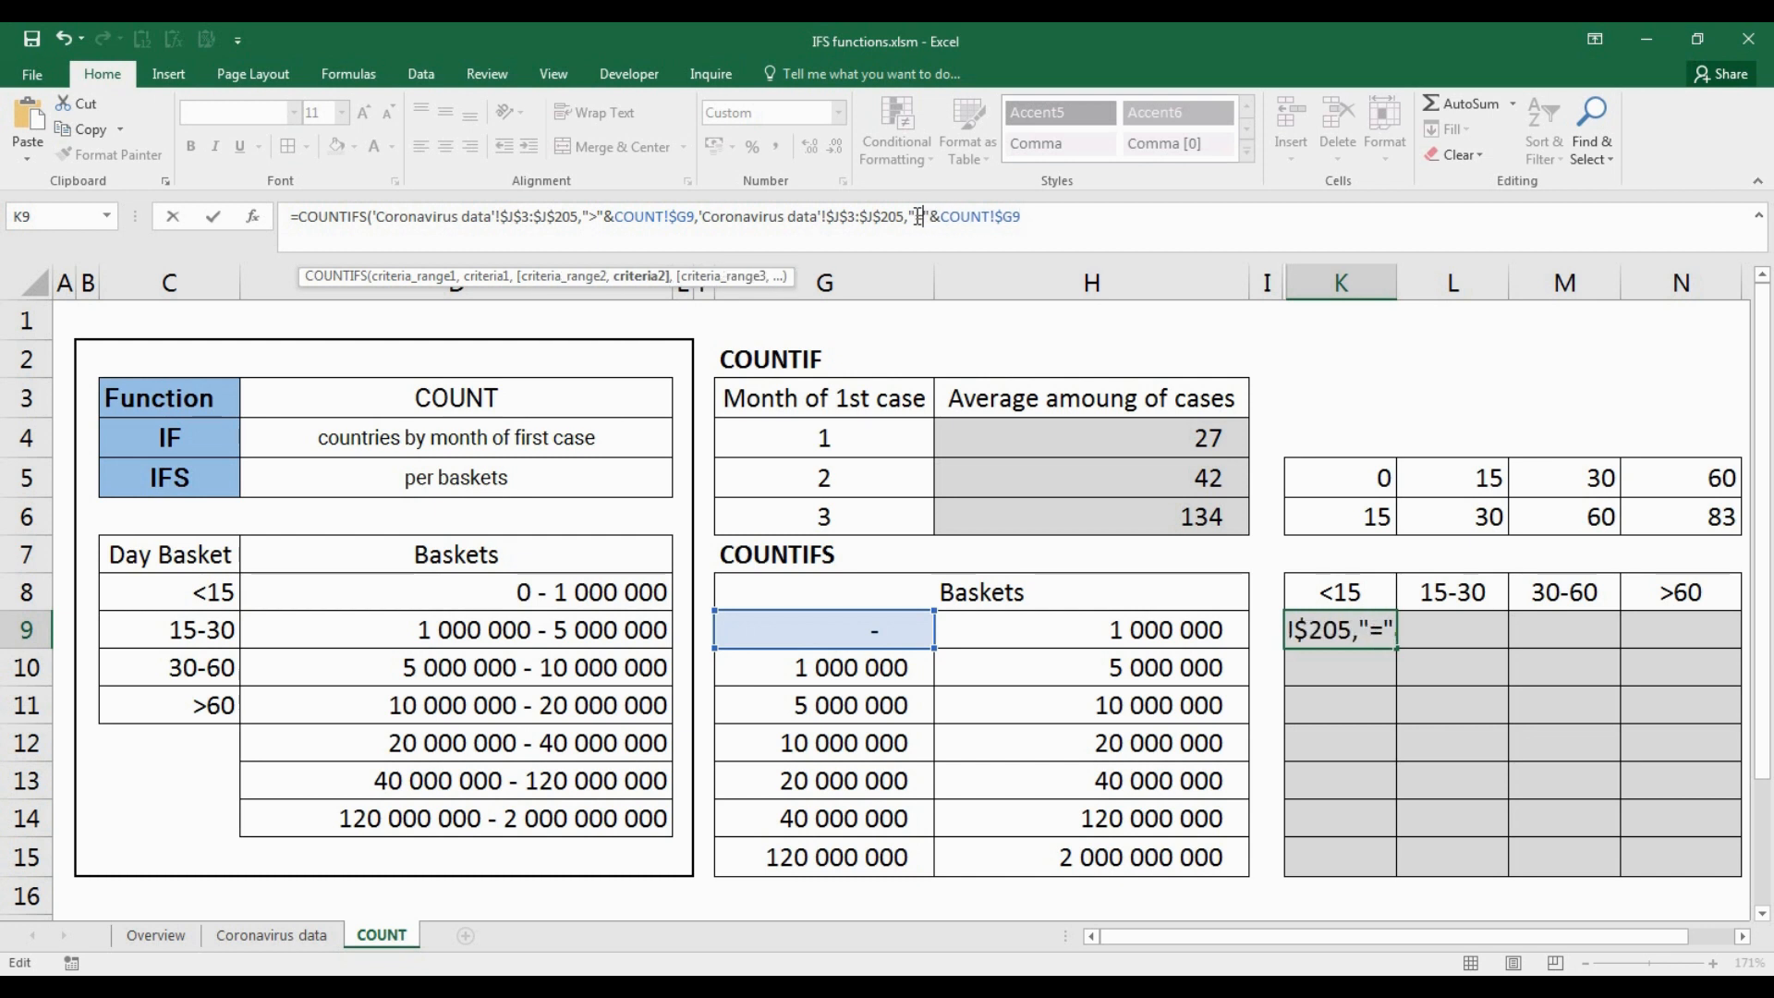
{"action": "type", "text": "<="}
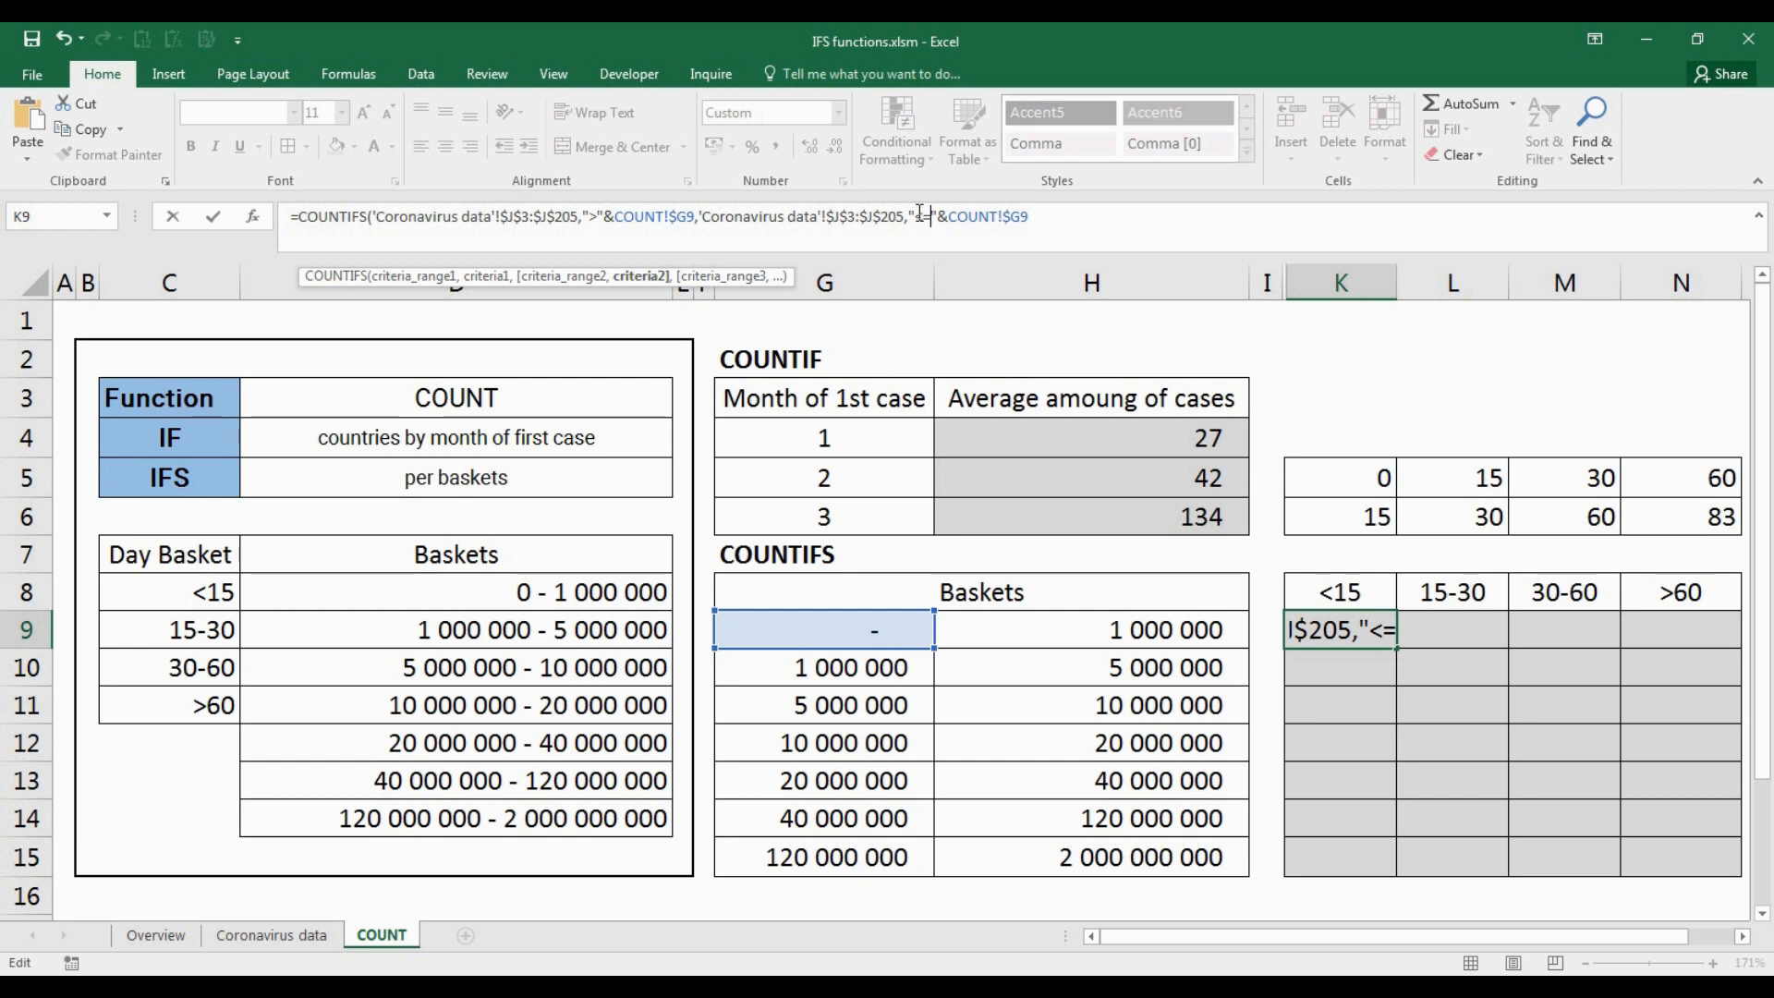
Step: Replace the second COUNTIFS criterion's cell reference with COUNT!$H9, locking only its column, and complete the formula in K9
{"action": "left_click_drag", "start_coordinate": [1057, 216], "coordinate": [953, 209]}
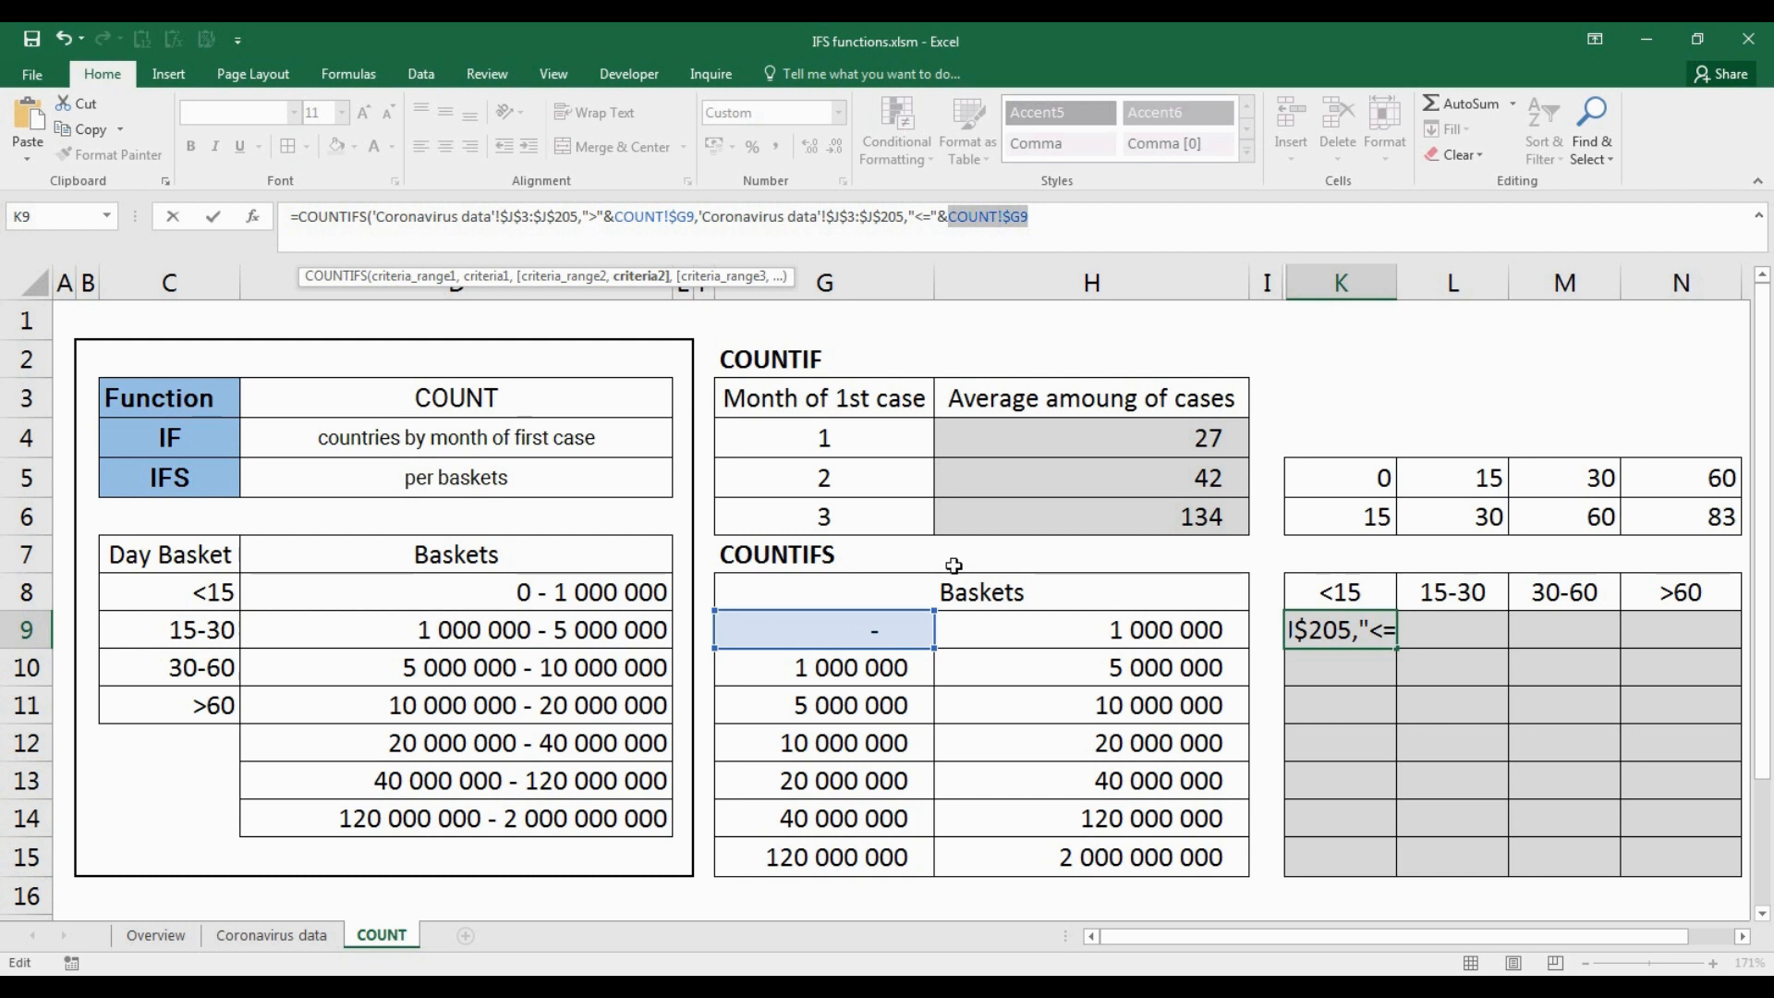
{"action": "left_click", "coordinate": [1032, 622]}
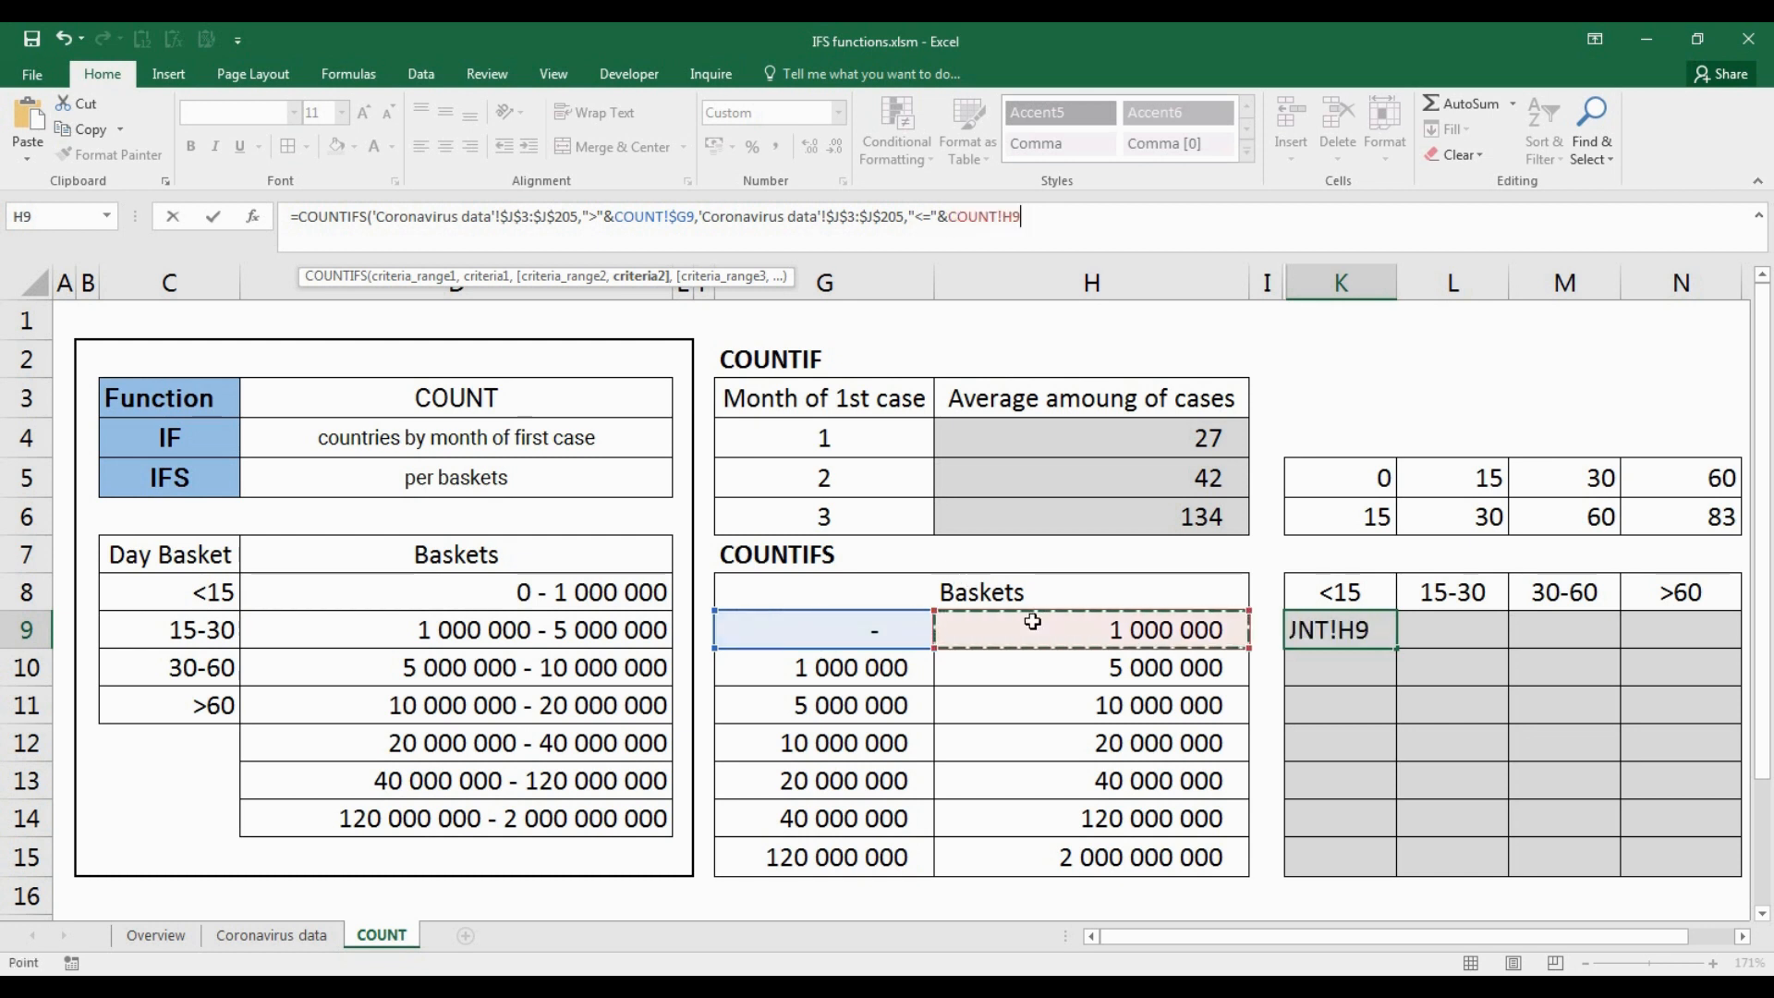
{"action": "key", "text": "F5"}
{"action": "key", "text": "Escape"}
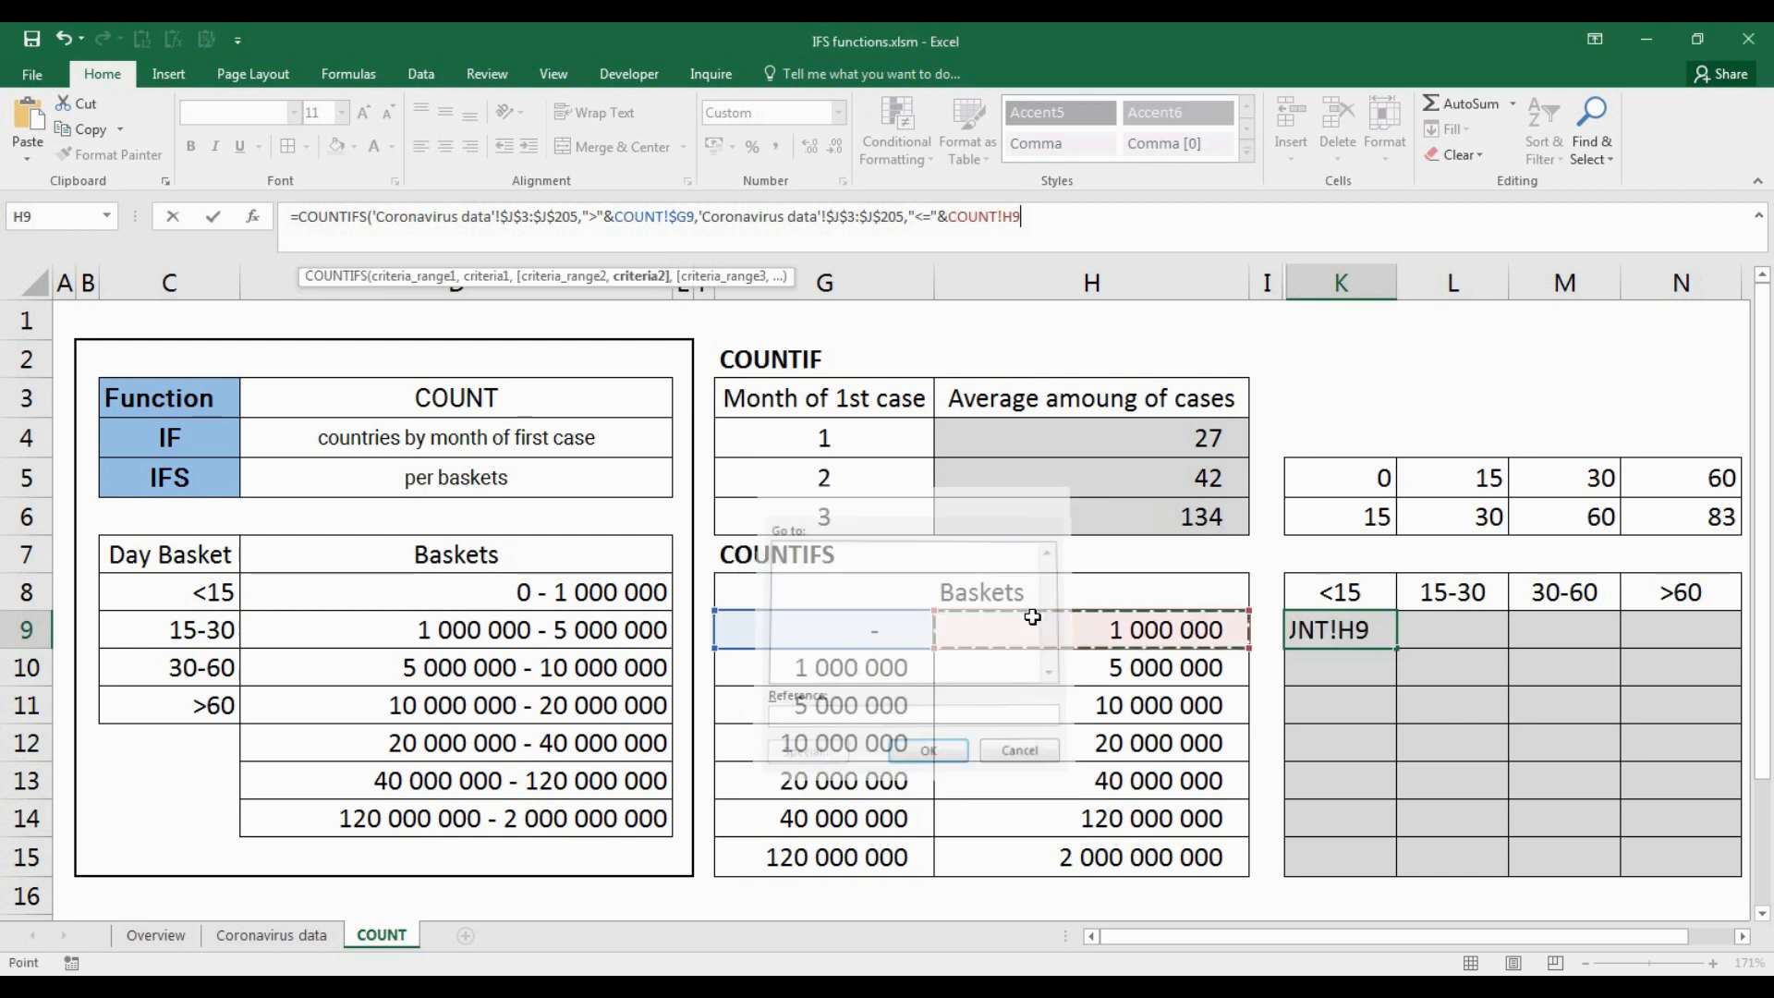
{"action": "key", "text": "F4"}
{"action": "key", "text": "F4"}
{"action": "key", "text": "F4"}
{"action": "type", "text": ")"}
{"action": "key", "text": "Return"}
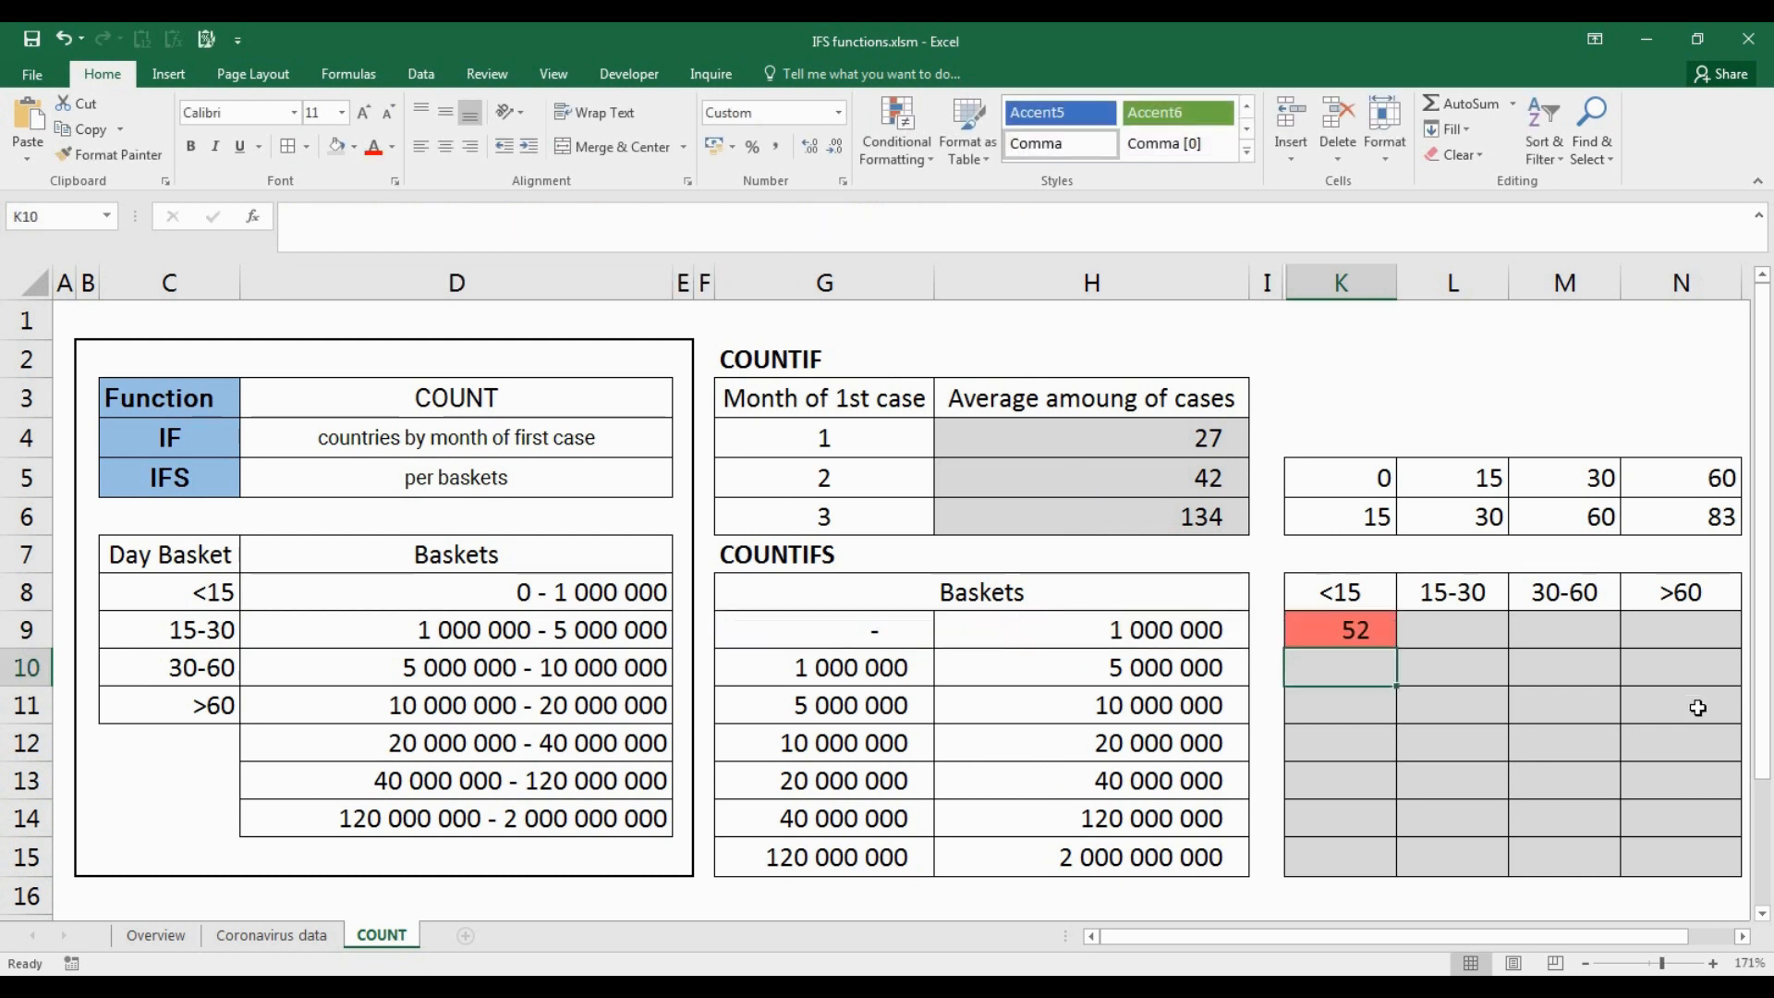
Step: Fill the K9 population-basket COUNTIFS formula down through K15
{"action": "left_click_drag", "start_coordinate": [1331, 624], "coordinate": [1338, 859]}
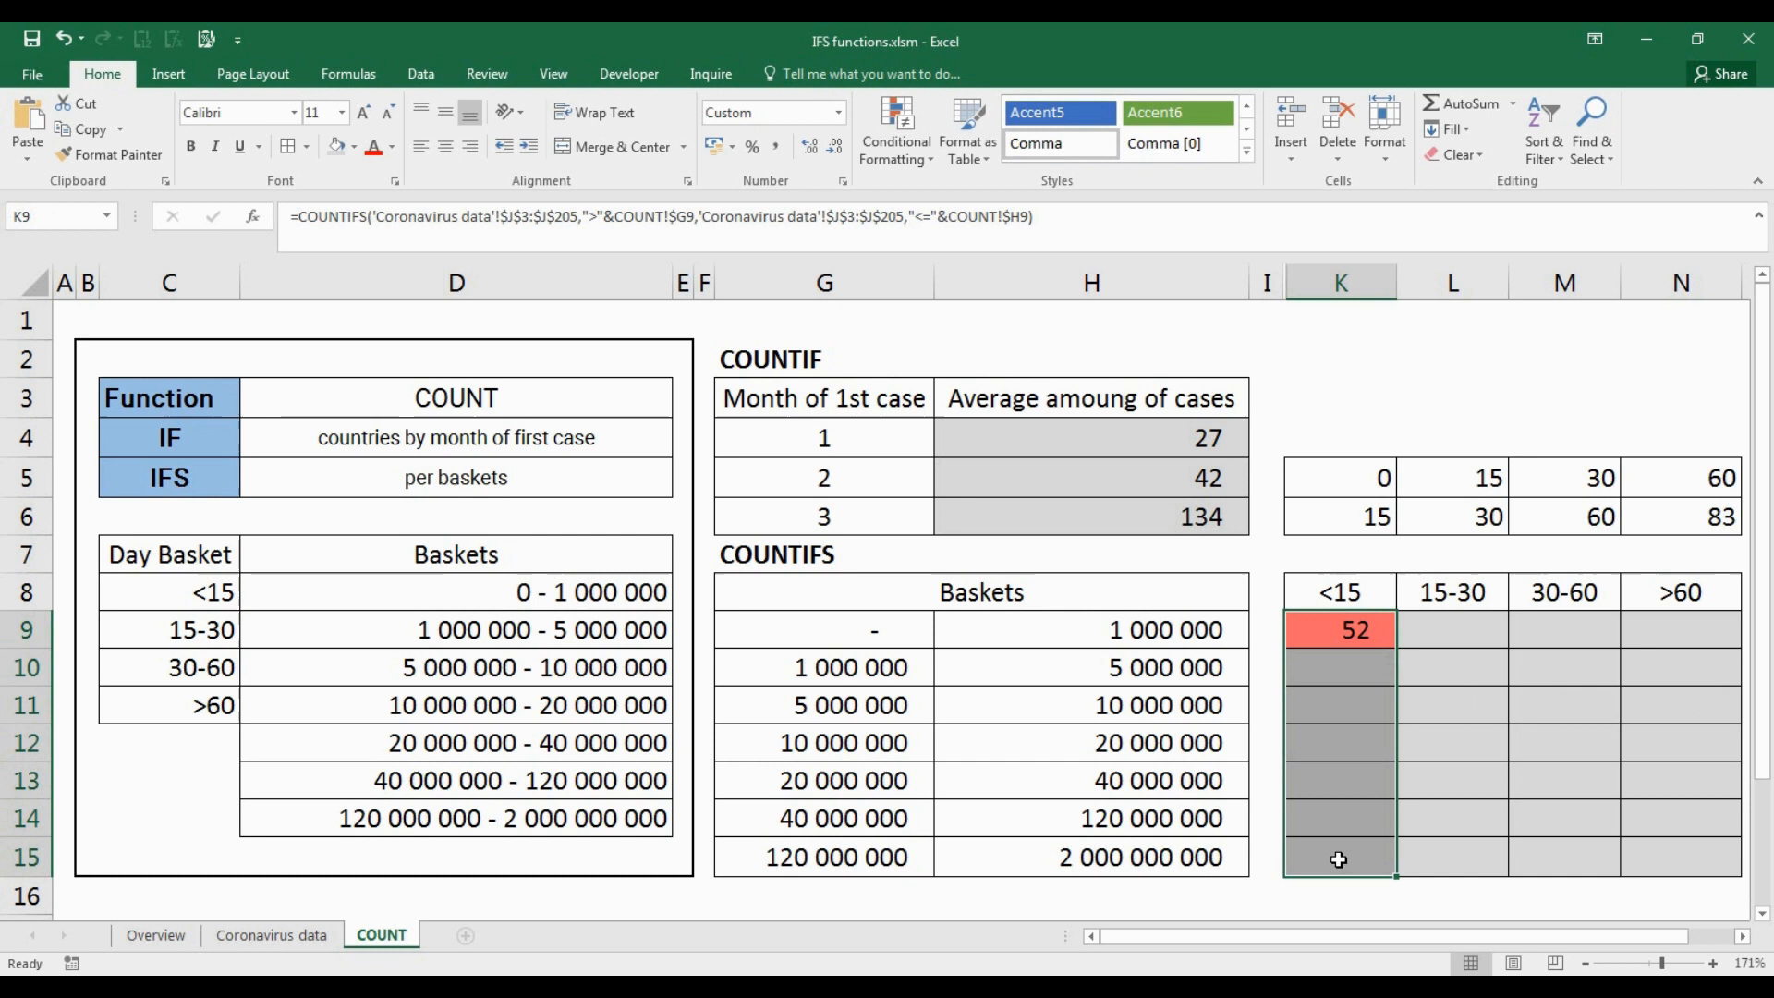
{"action": "key", "text": "F2"}
{"action": "key", "text": "ctrl+Return"}
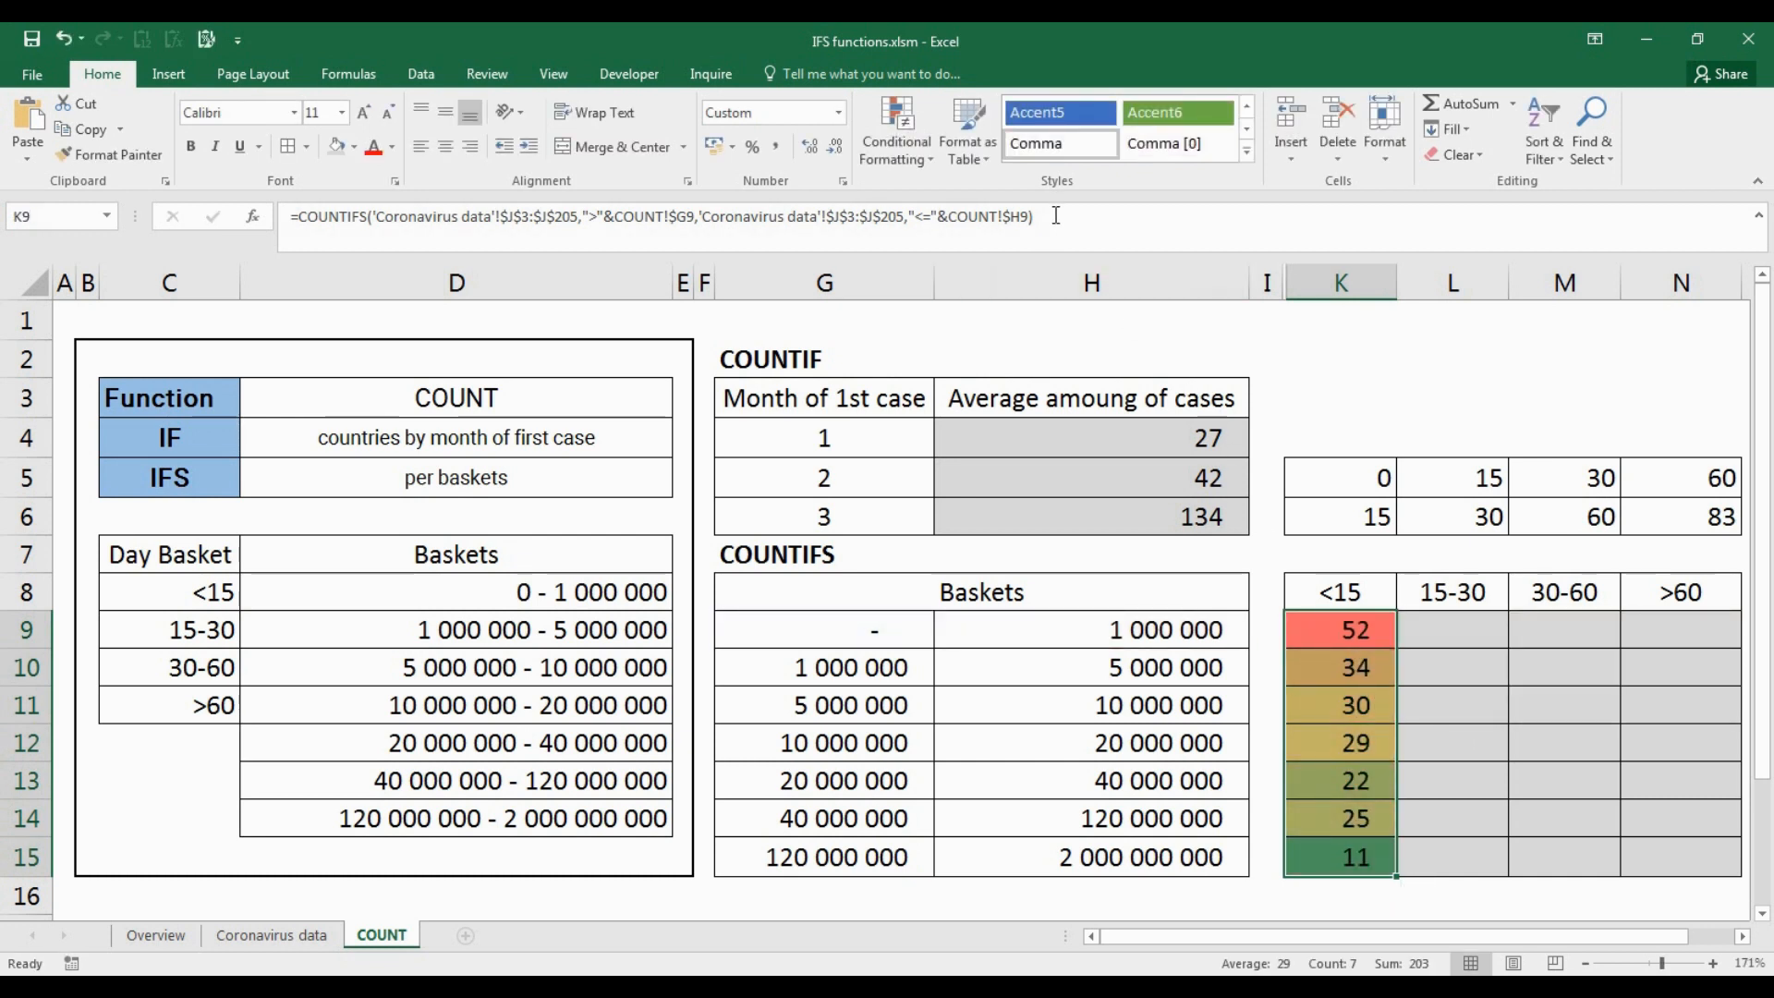
Step: Add the absolute days-since-first-case range 'Coronavirus data'!$I$3:$I$205 as the third criteria range of K9's COUNTIFS formula
{"action": "left_click", "coordinate": [1027, 214]}
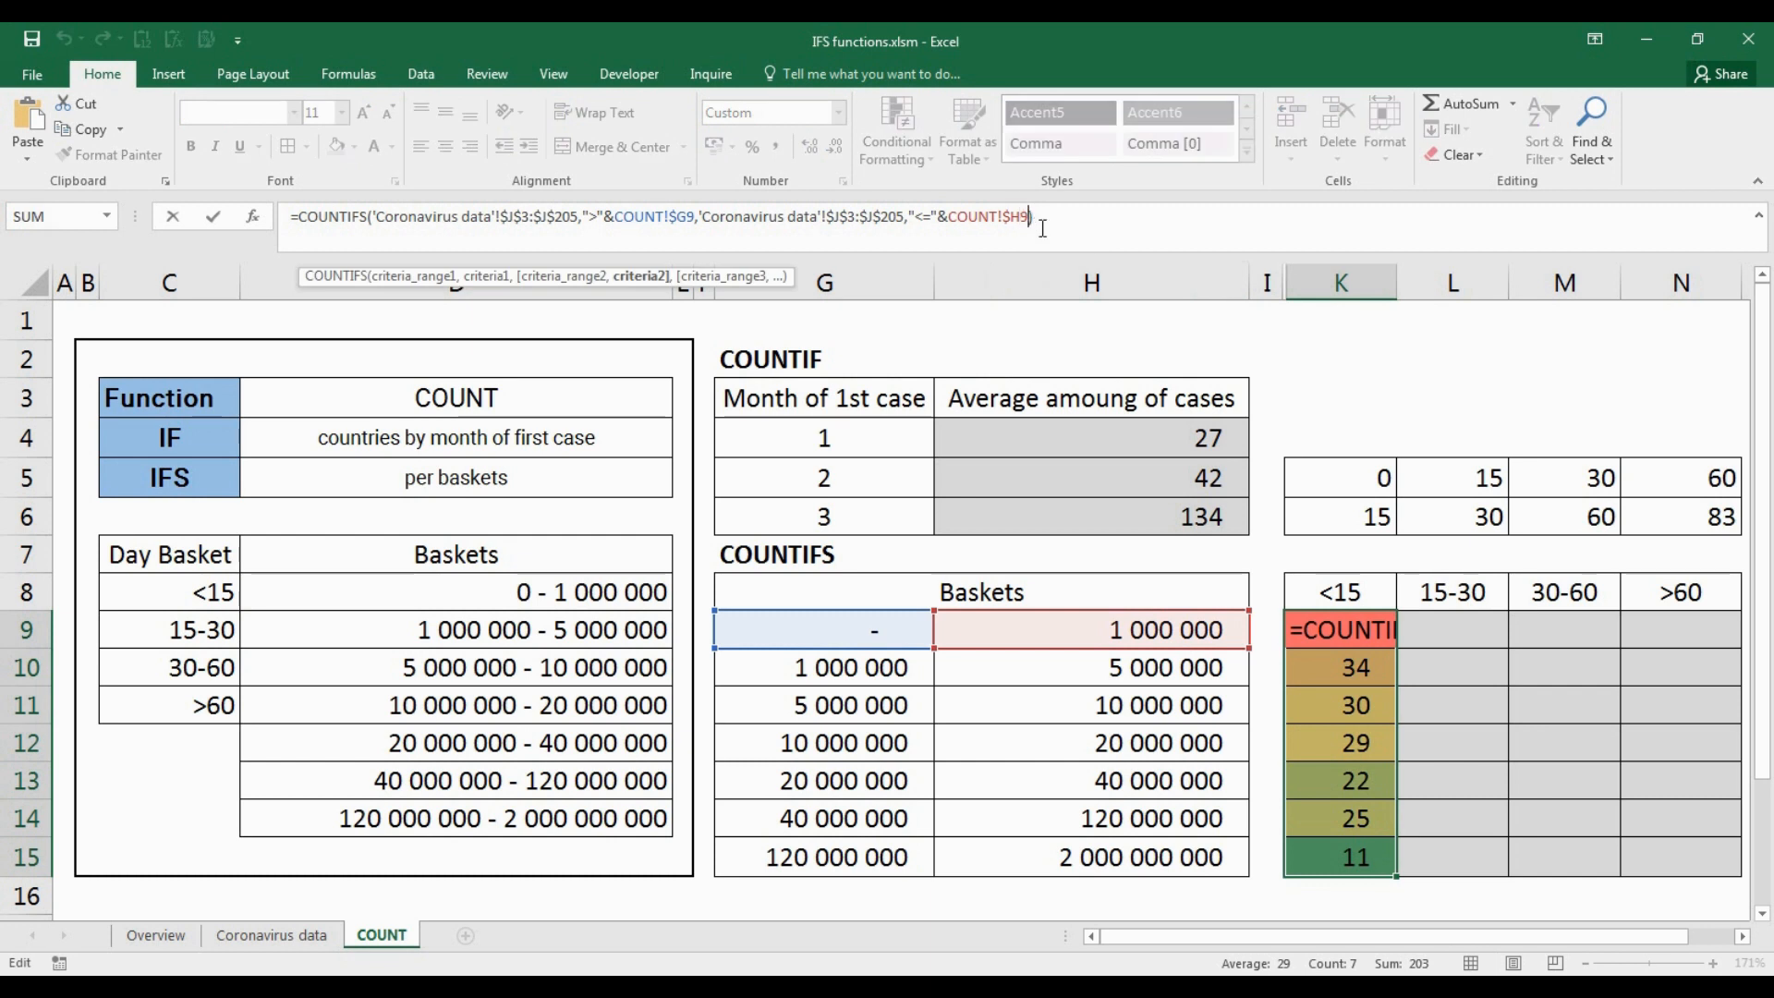
{"action": "type", "text": ","}
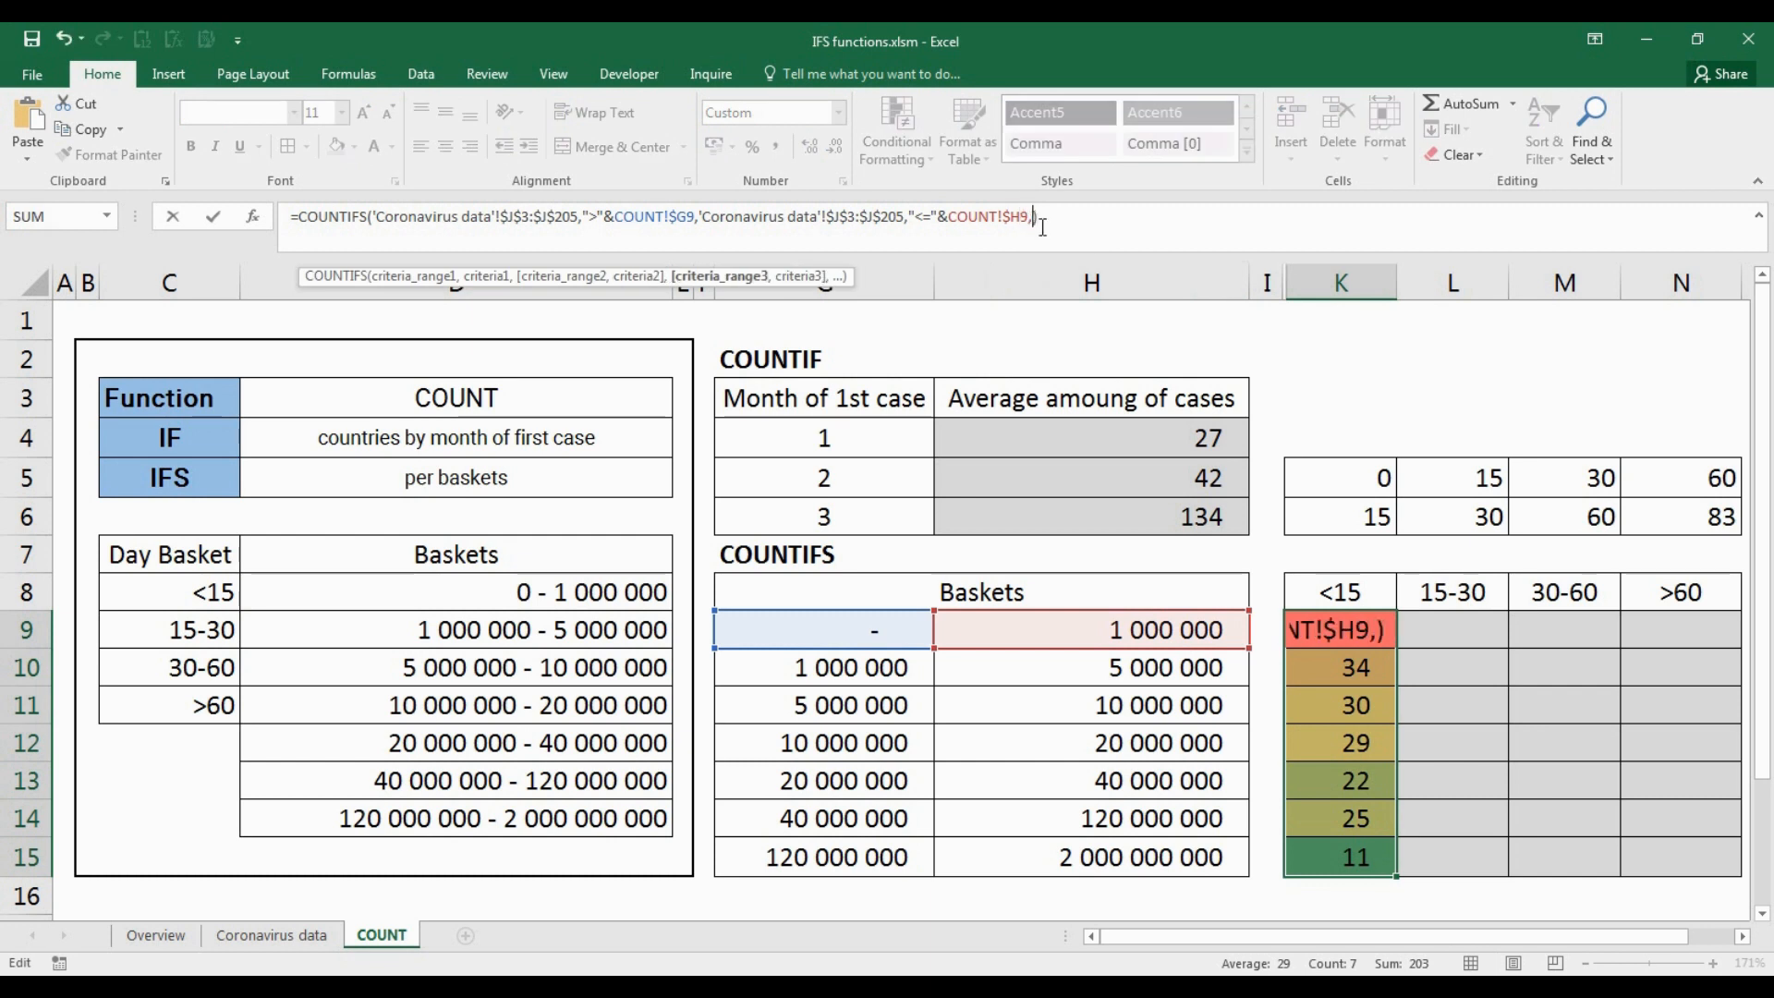
{"action": "left_click", "coordinate": [271, 935]}
{"action": "left_click", "coordinate": [1094, 352]}
{"action": "key", "text": "Down"}
{"action": "key", "text": "ctrl+shift+Down"}
{"action": "key", "text": "F4"}
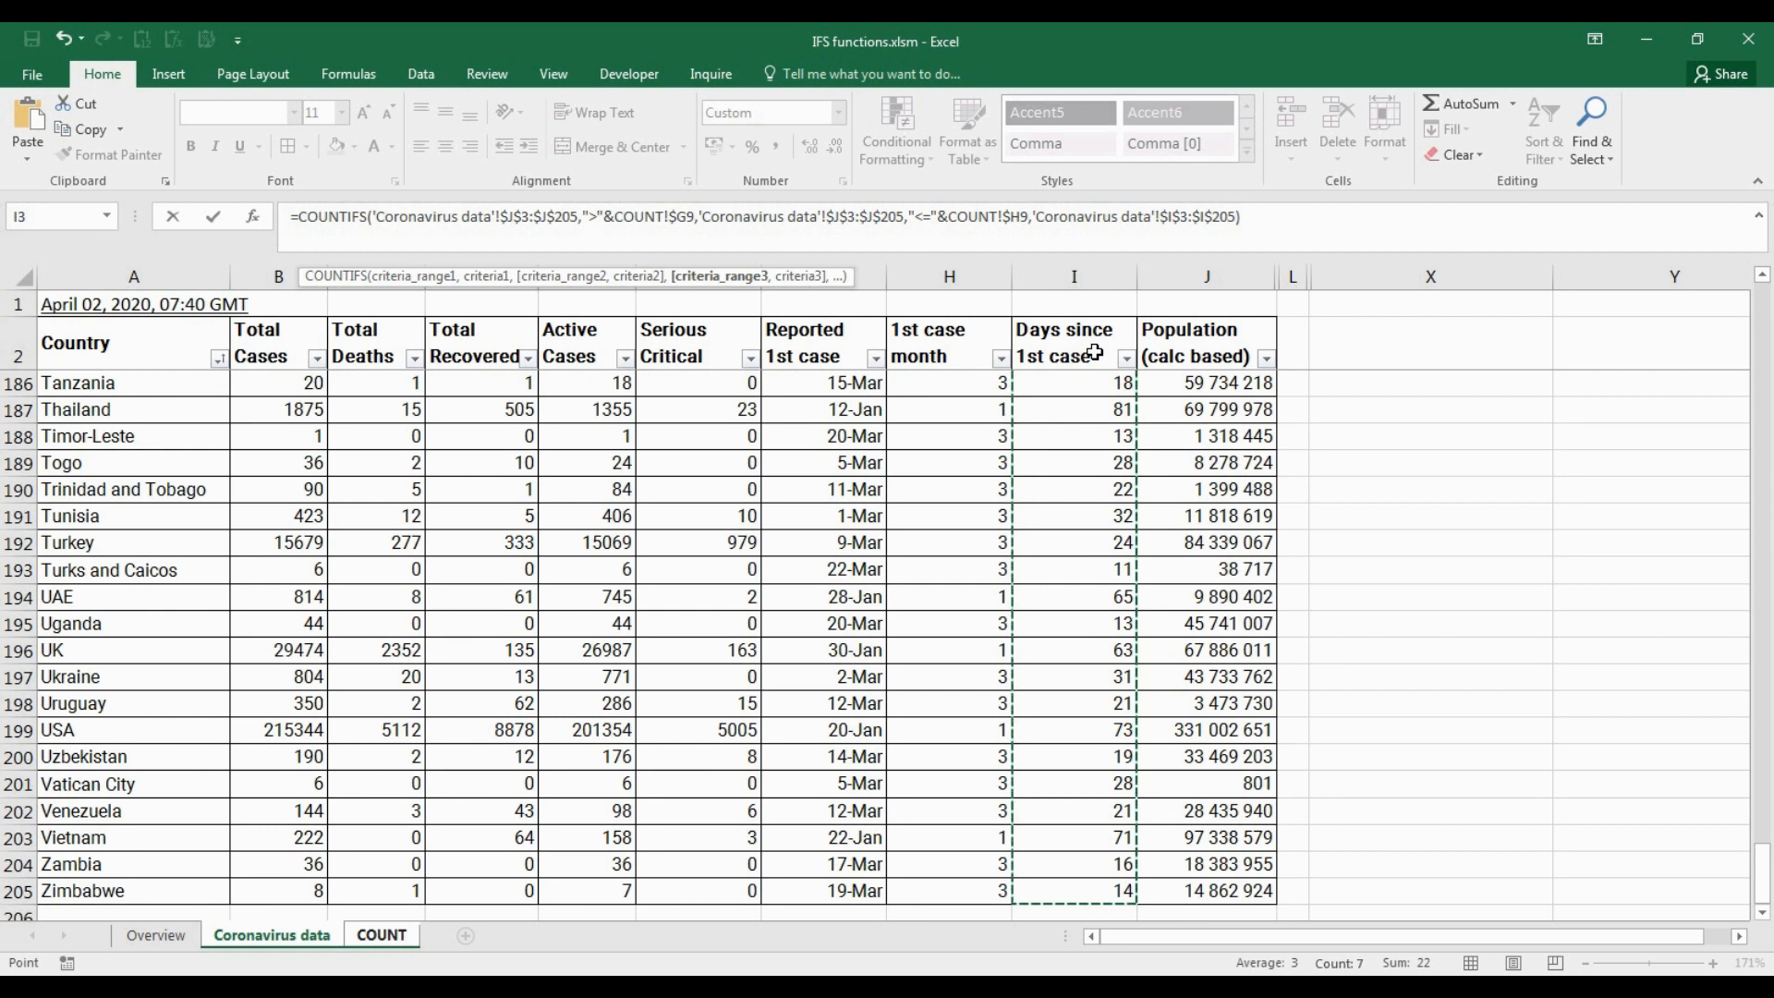
Step: Add ">"&COUNT!K$5 as the third COUNTIFS criterion, locking only the row of the reference
{"action": "type", "text": ","}
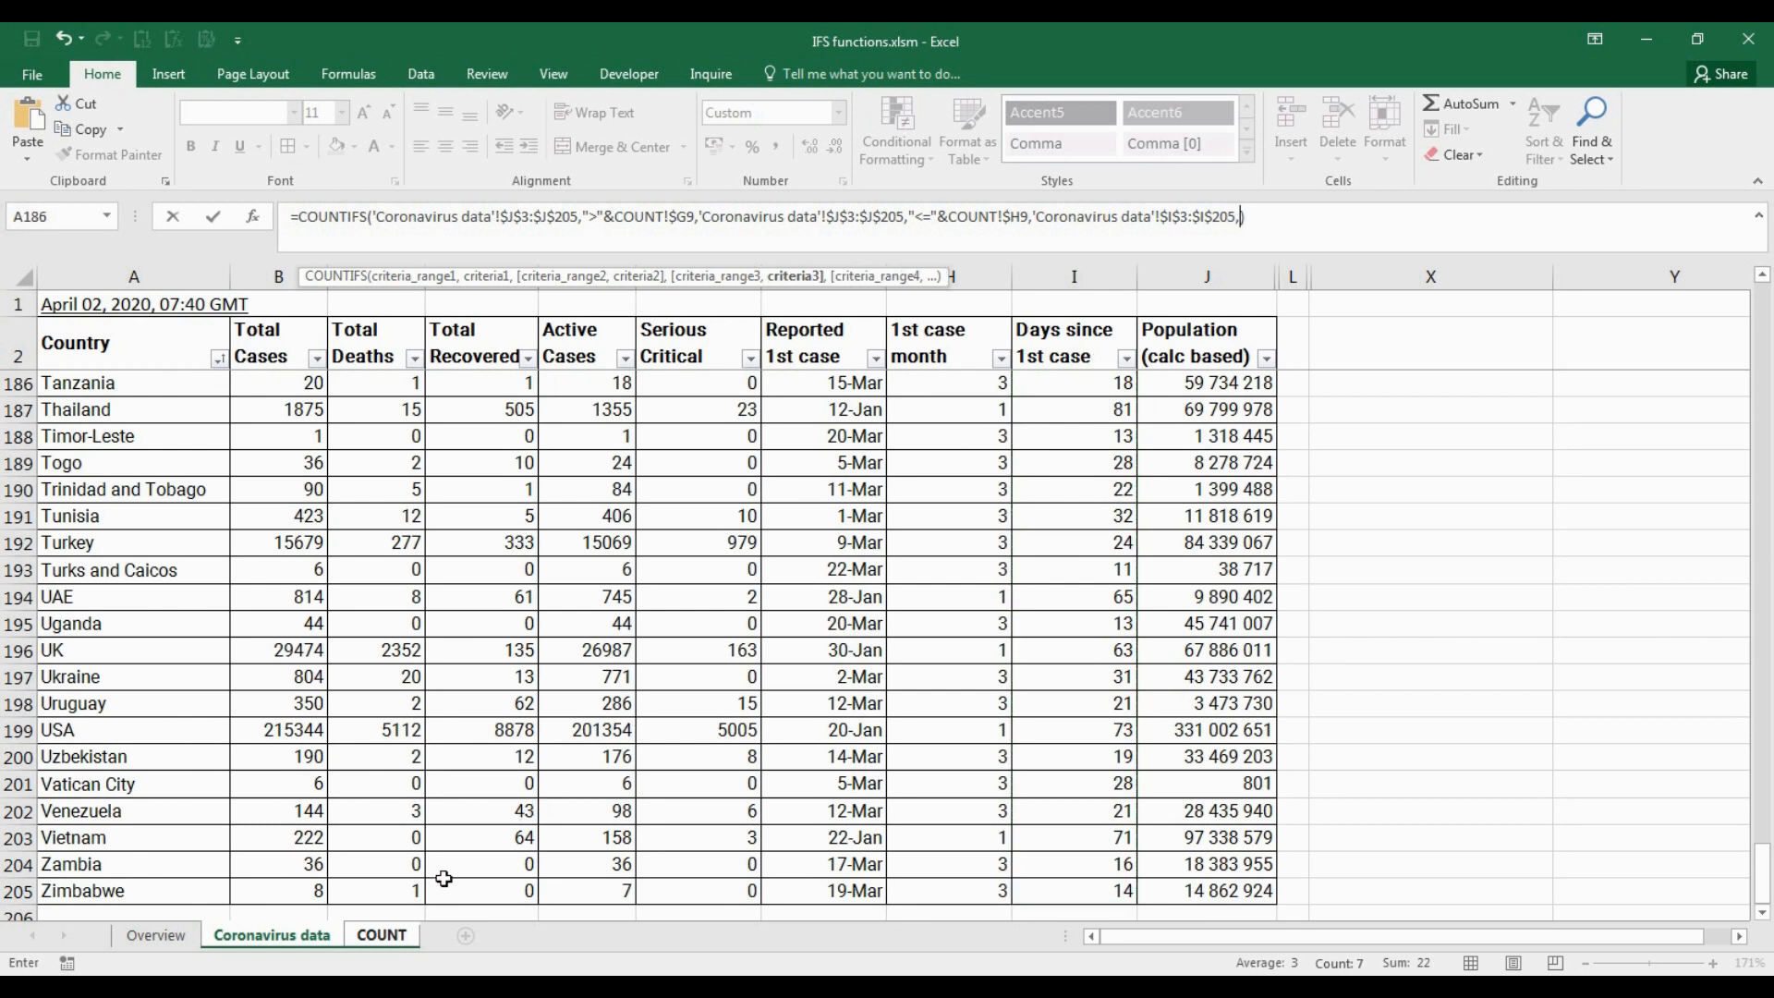
{"action": "type", "text": "\">\"&"}
{"action": "left_click", "coordinate": [398, 938]}
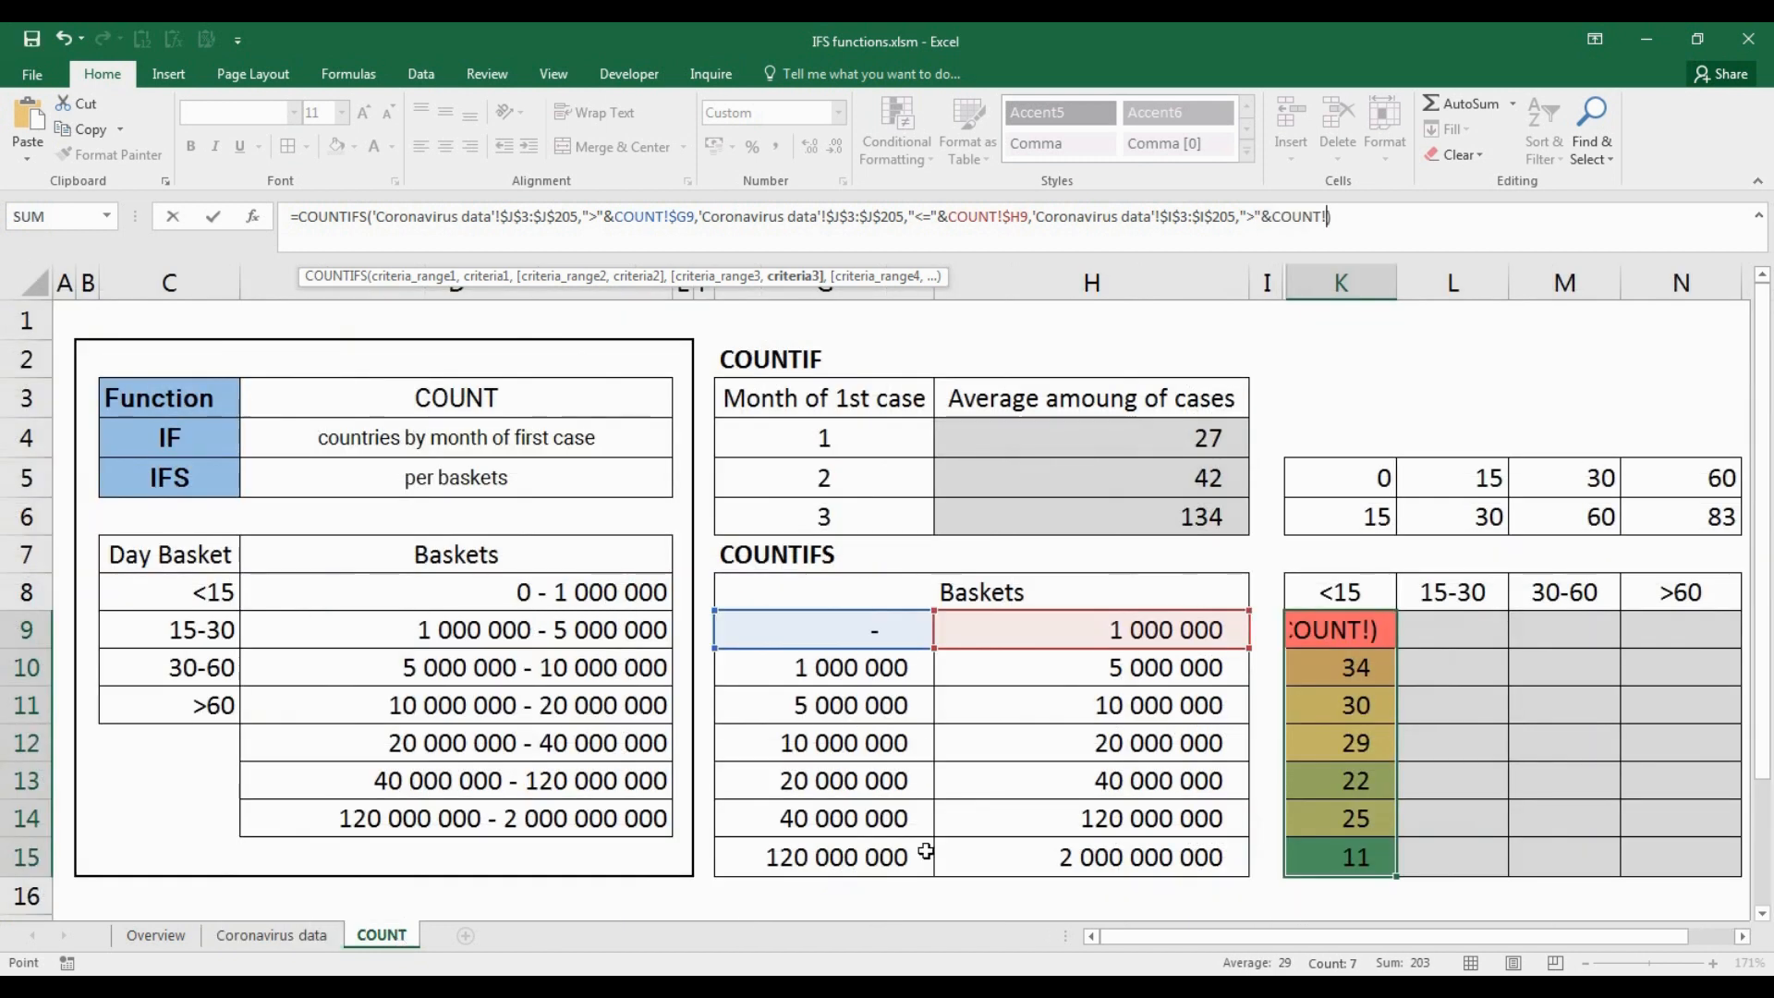
{"action": "left_click", "coordinate": [1323, 478]}
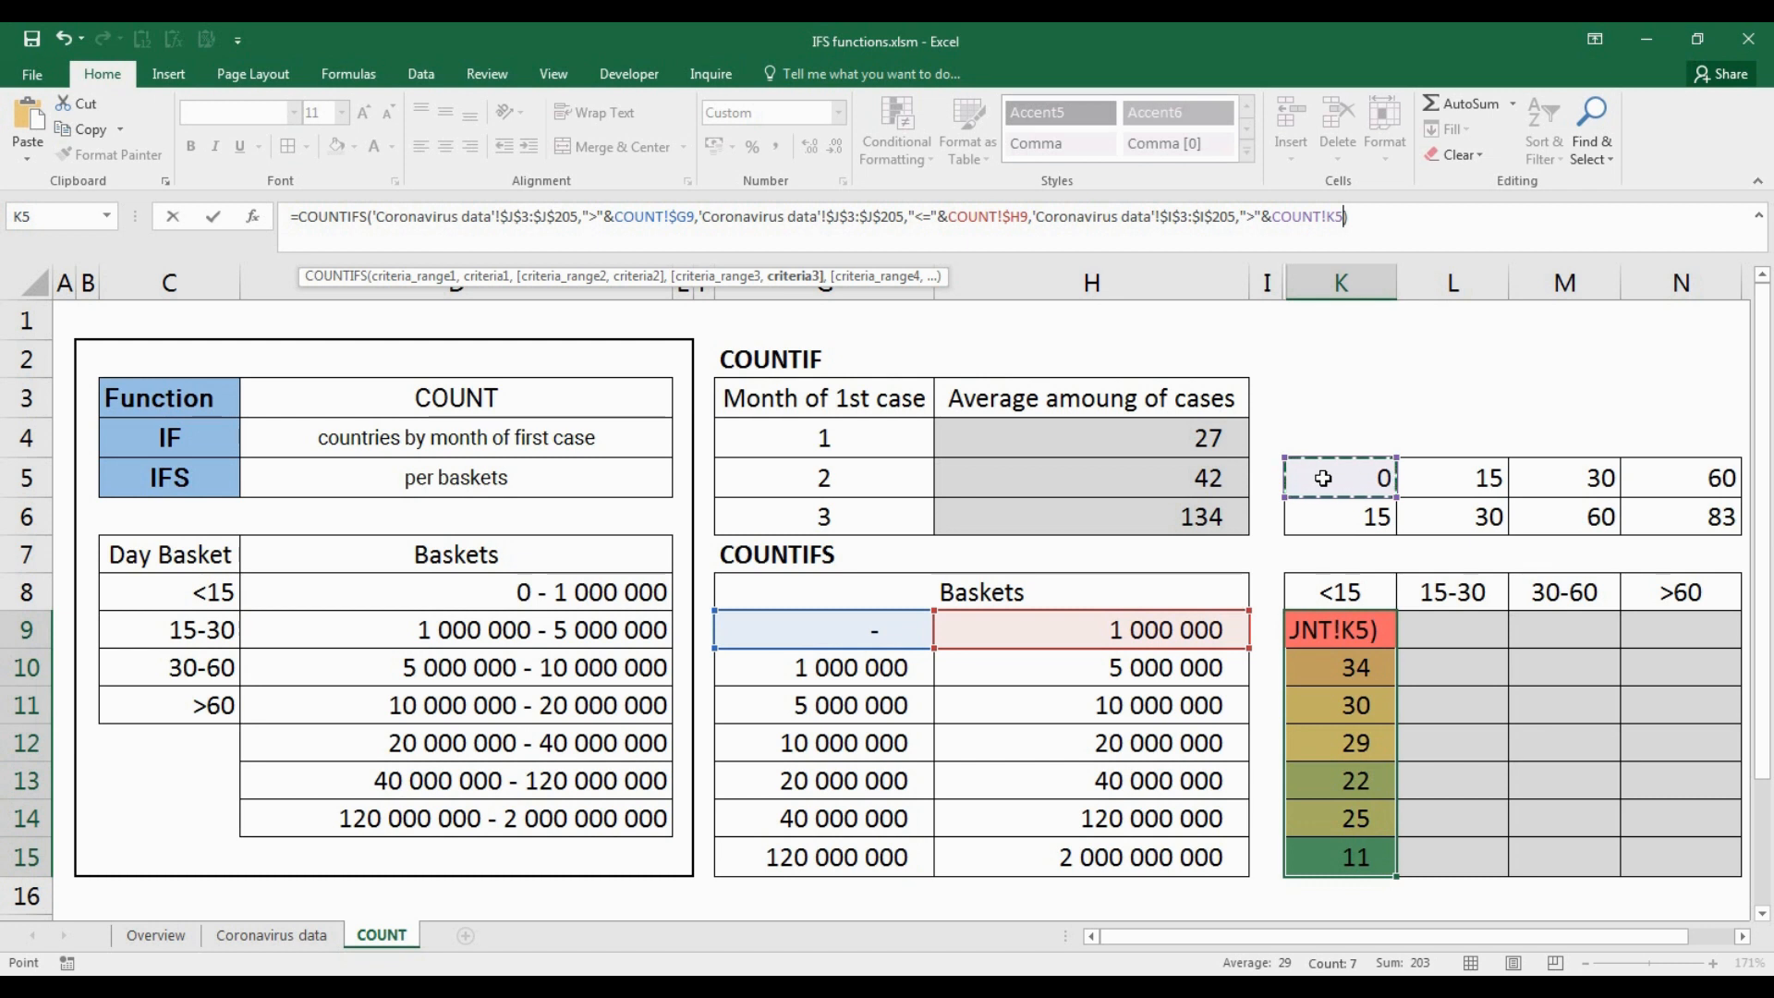
{"action": "key", "text": "F4"}
{"action": "key", "text": "F4"}
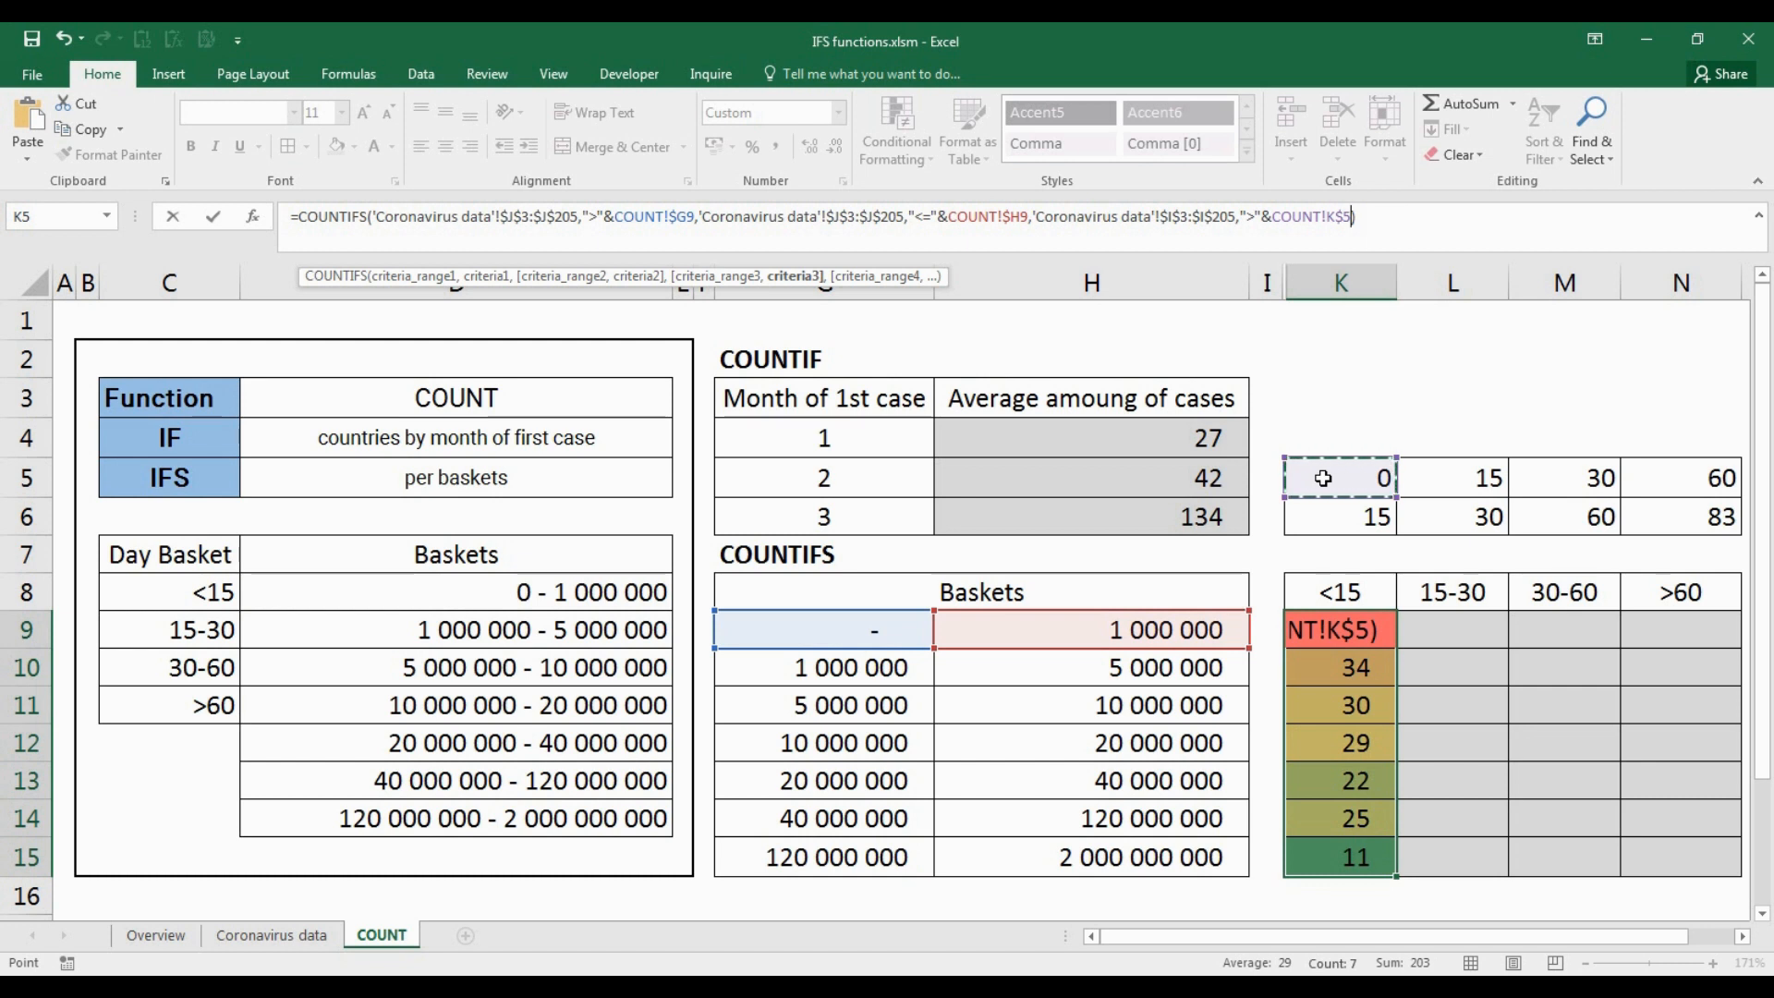
Step: Duplicate the days-since-first-case range and its criterion as the fourth pair in the COUNTIFS formula
{"action": "left_click", "coordinate": [1033, 215], "text": "shift"}
{"action": "key", "text": "shift+Left"}
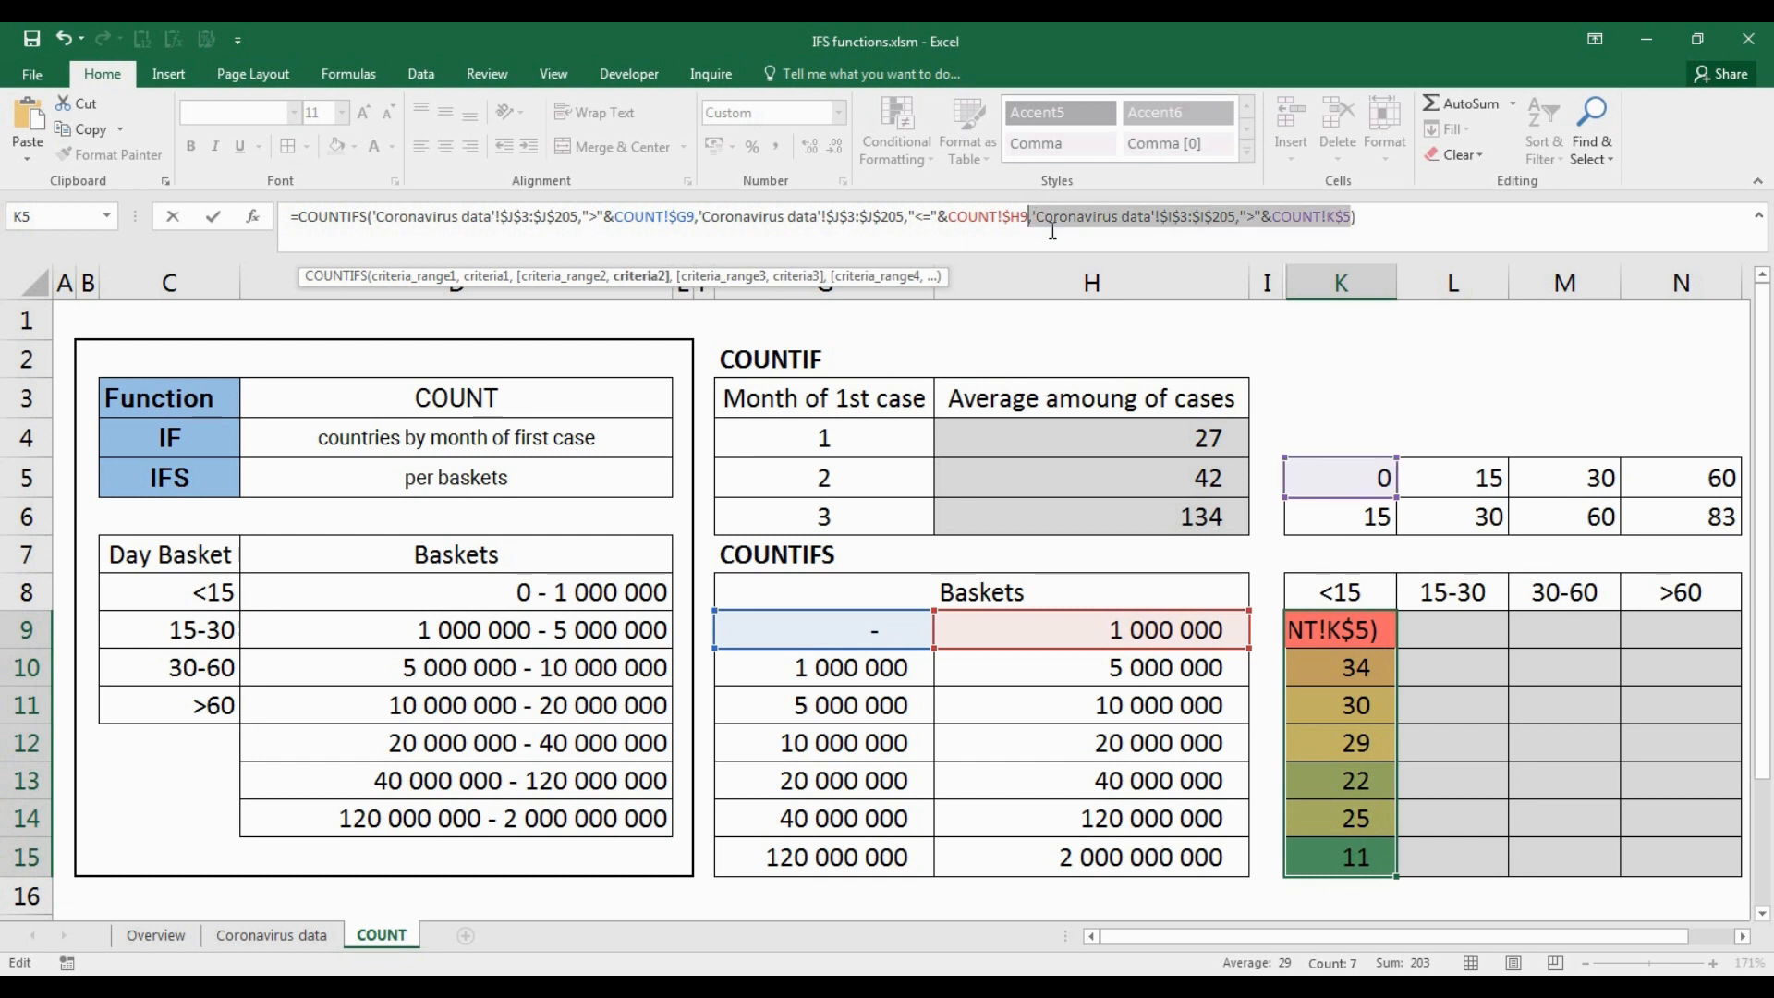
{"action": "key", "text": "ctrl+c"}
{"action": "key", "text": "Right"}
{"action": "key", "text": "ctrl+v"}
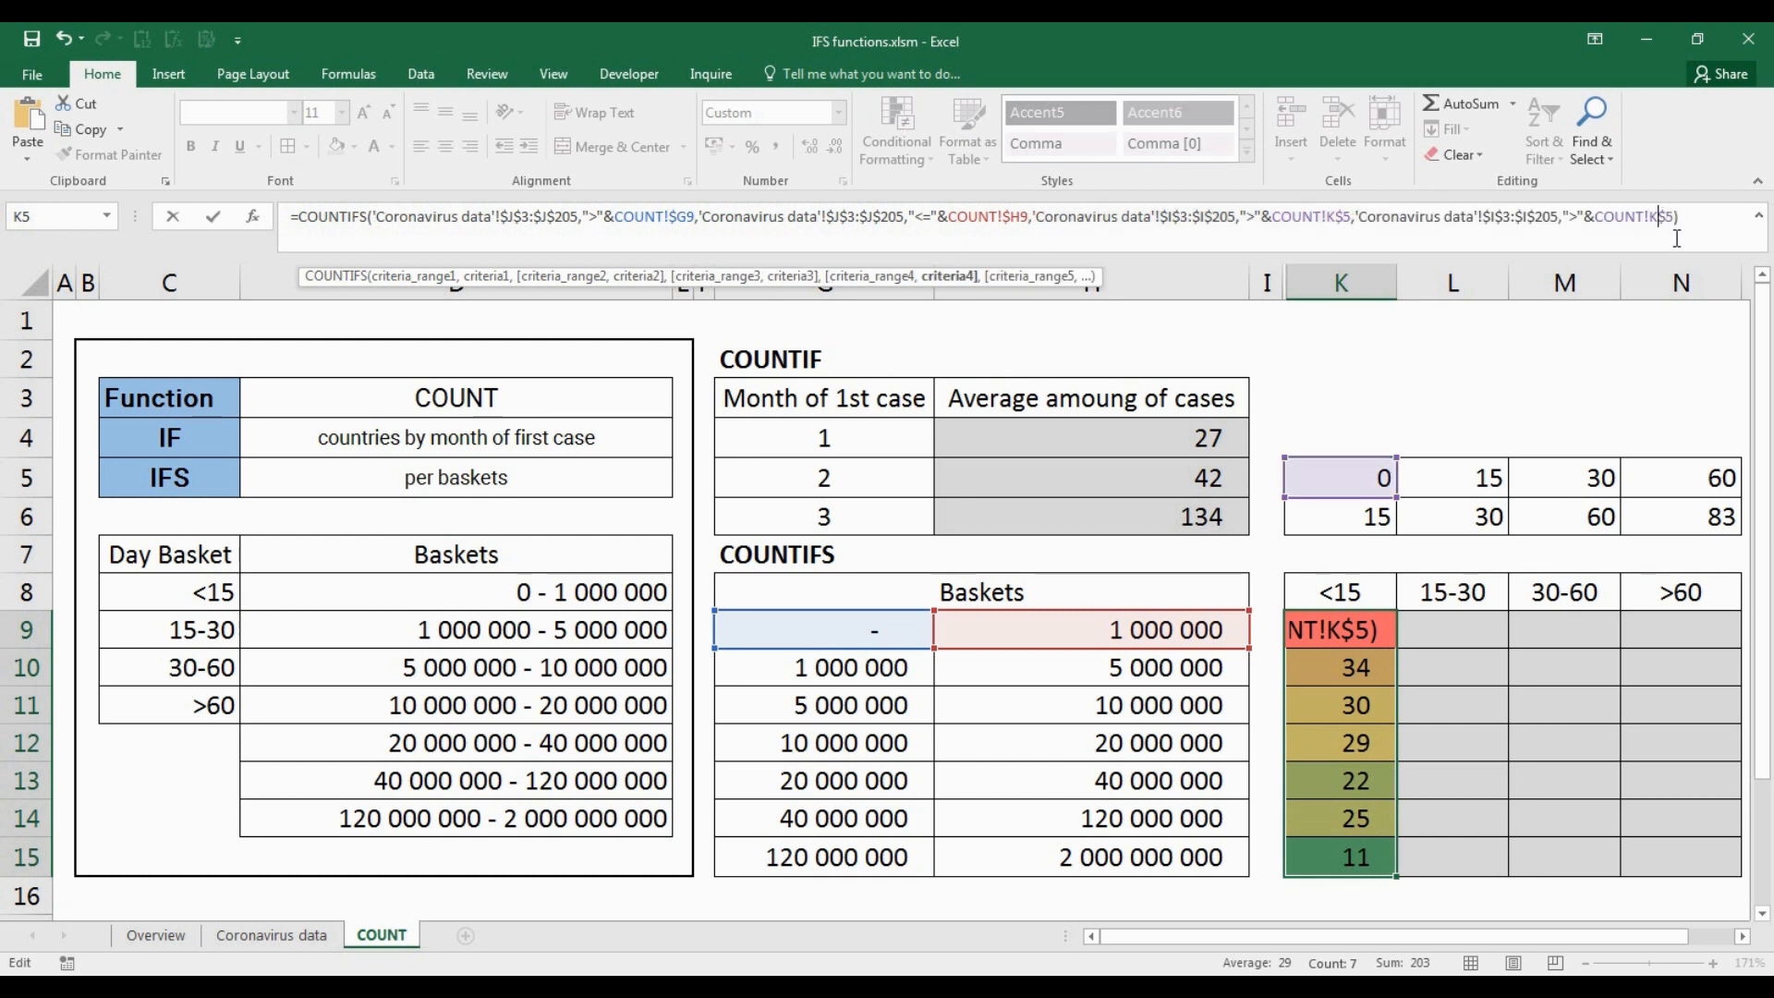
Step: Change the fourth COUNTIFS criterion to "<="&COUNT!K$6, locking only the row, and commit the formula in K9
{"action": "key", "text": "Left"}
{"action": "key", "text": "Left"}
{"action": "key", "text": "Left"}
{"action": "key", "text": "BackSpace"}
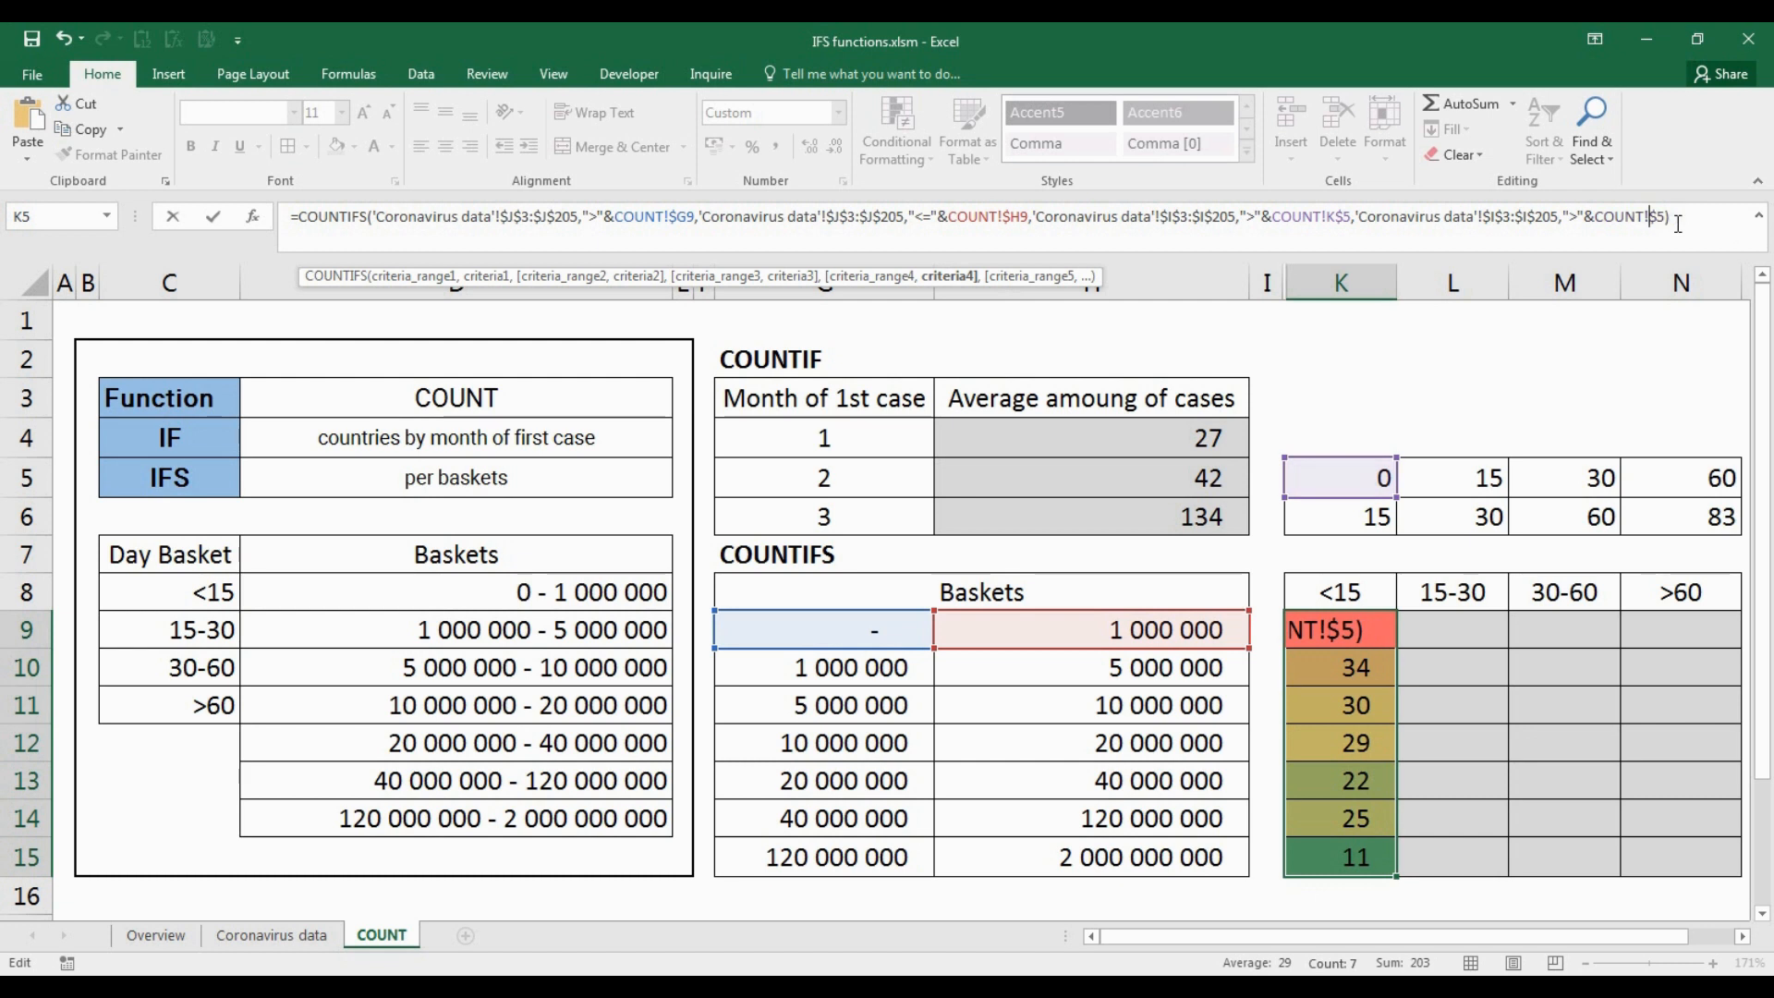
{"action": "key", "text": "Delete"}
{"action": "key", "text": "Delete"}
{"action": "key", "text": "BackSpace"}
{"action": "key", "text": "BackSpace"}
{"action": "key", "text": "BackSpace"}
{"action": "key", "text": "BackSpace"}
{"action": "key", "text": "BackSpace"}
{"action": "key", "text": "BackSpace"}
{"action": "key", "text": "BackSpace"}
{"action": "key", "text": "BackSpace"}
{"action": "key", "text": "BackSpace"}
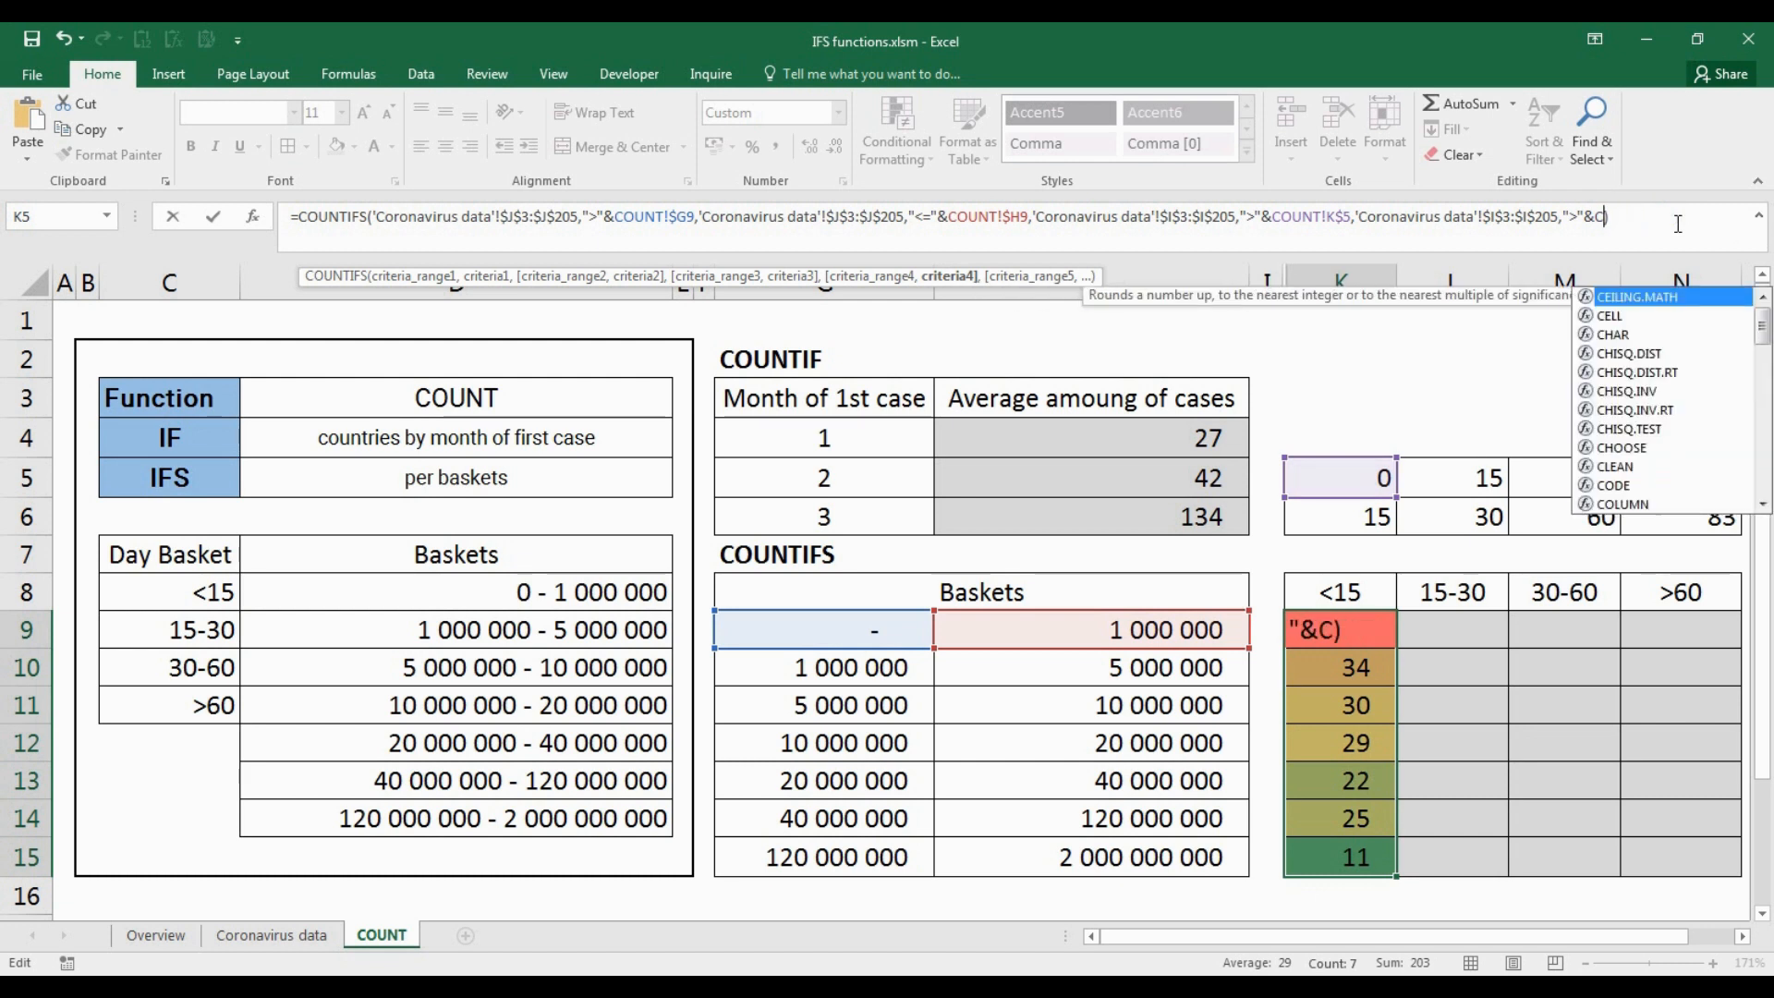
{"action": "type", "text": "<="}
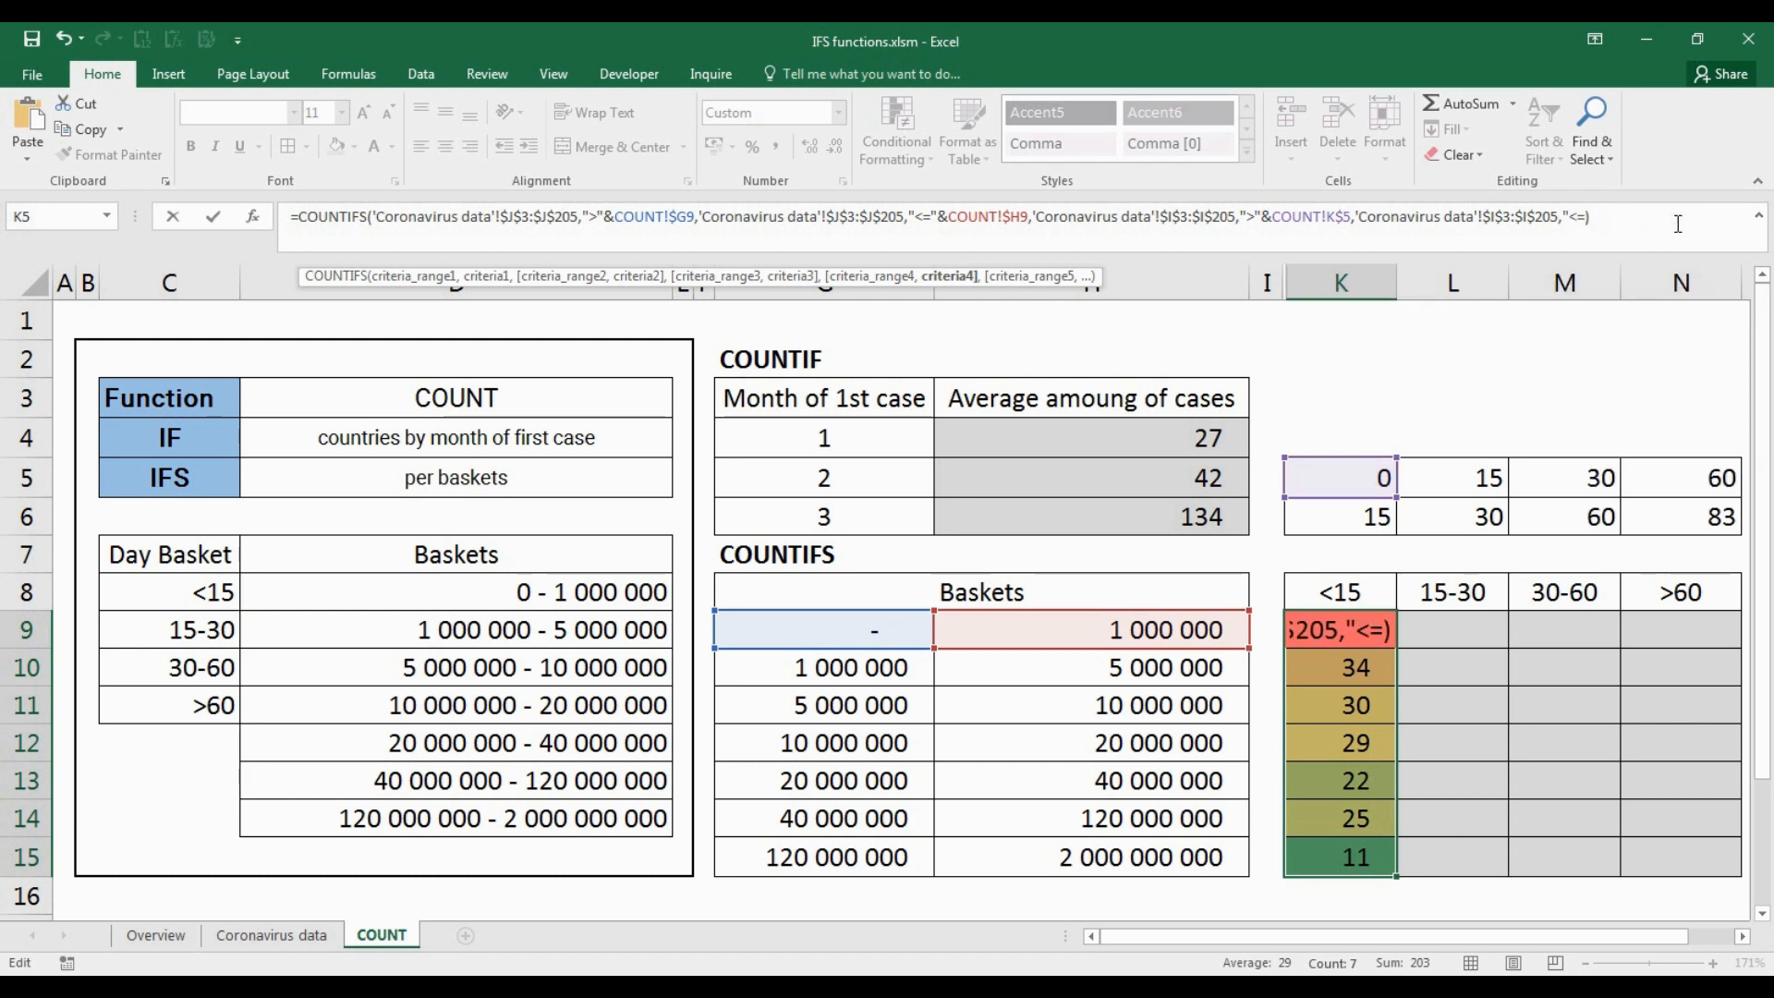
{"action": "type", "text": "\"&"}
{"action": "left_click", "coordinate": [1390, 515]}
{"action": "key", "text": "F4"}
{"action": "key", "text": "F4"}
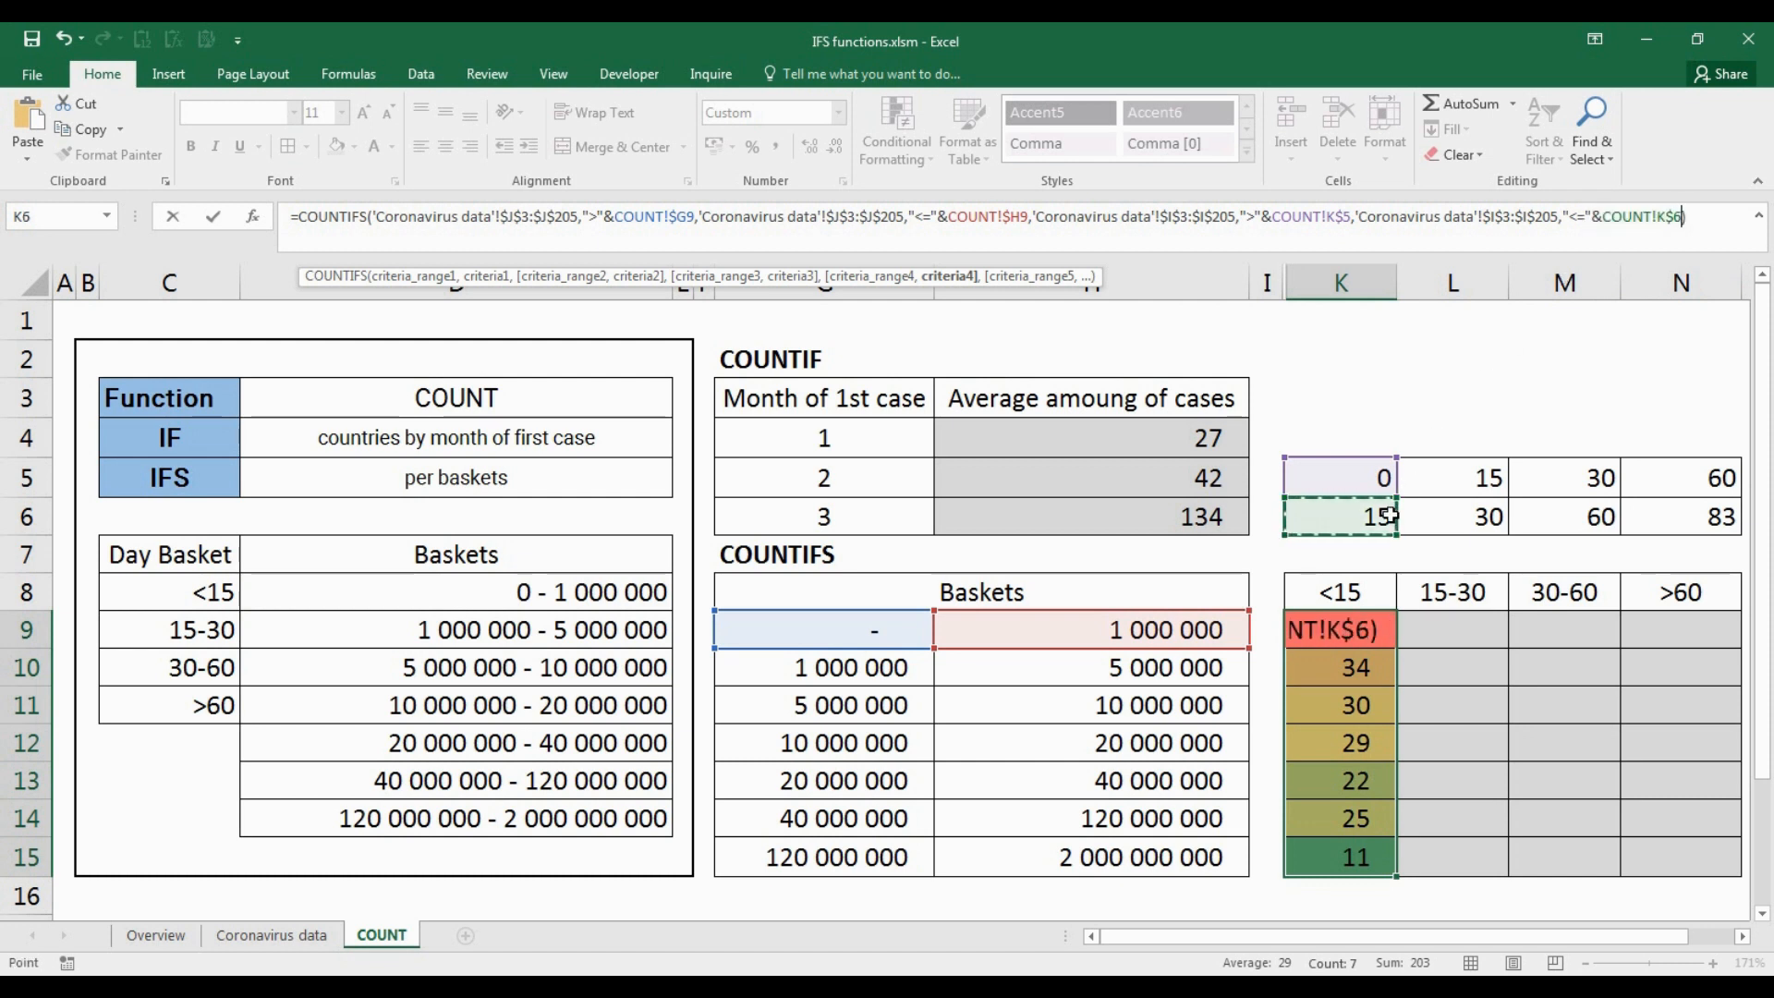
{"action": "key", "text": "Return"}
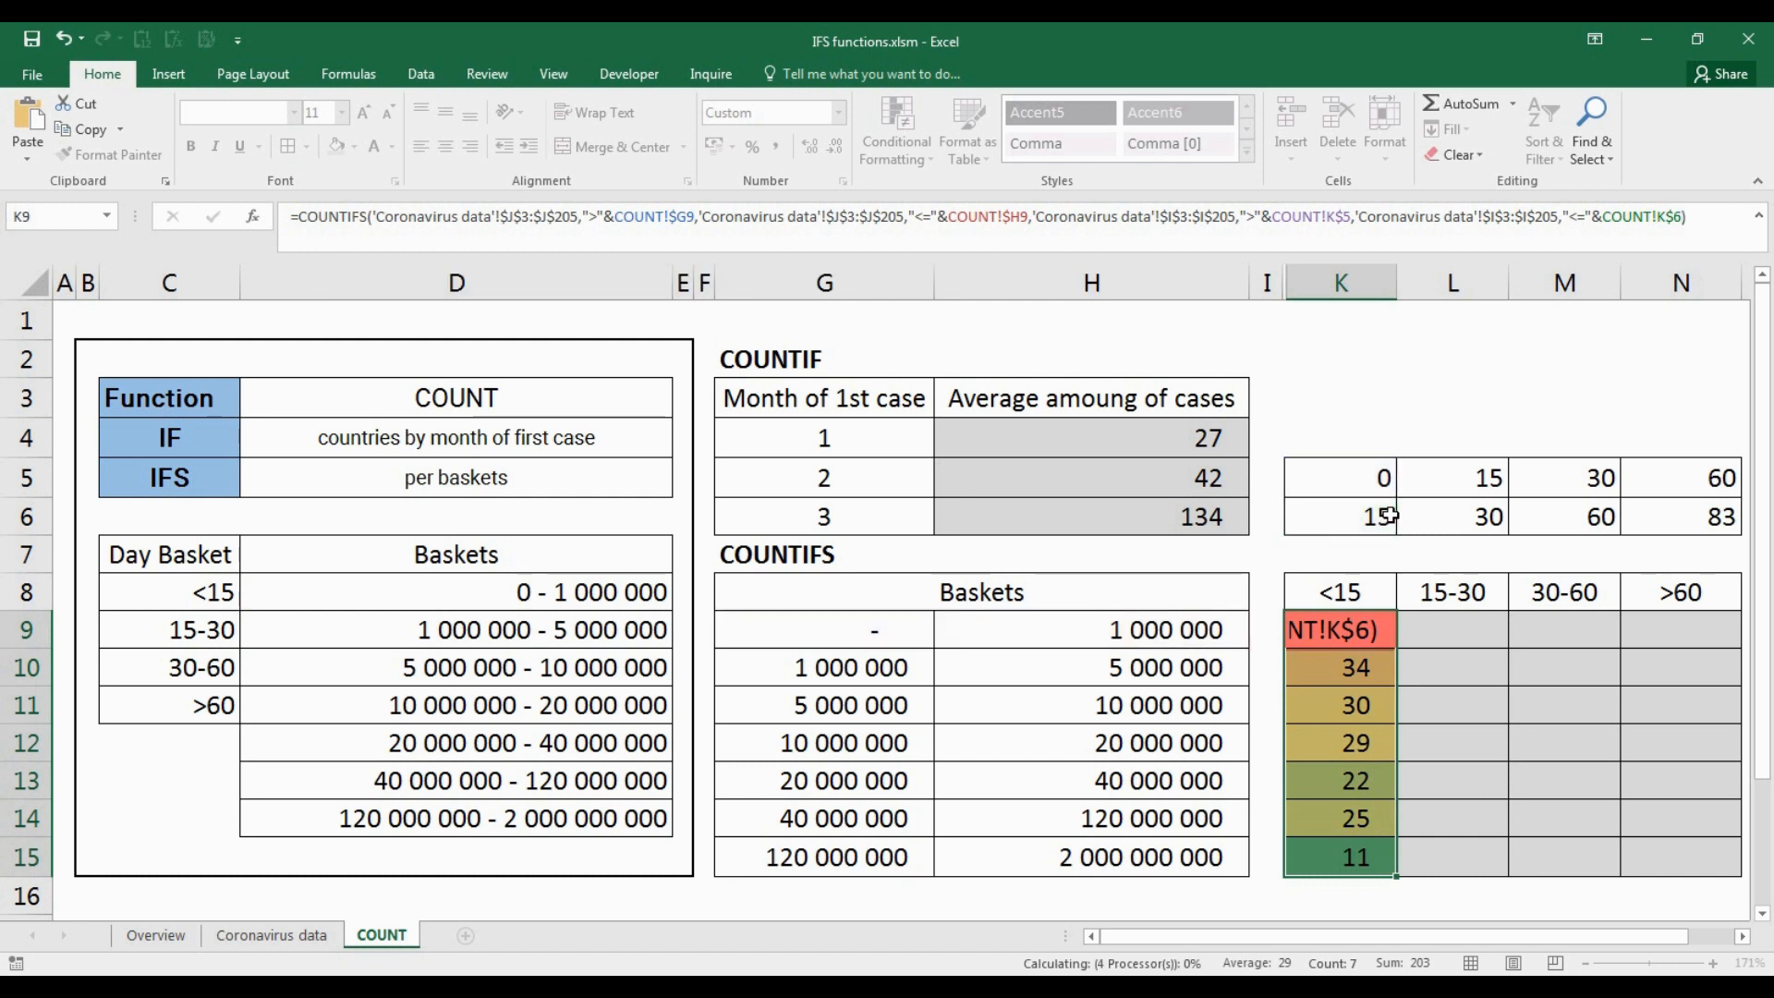
Step: Fill the K9 COUNTIFS formula across the whole basket table K9:N15
{"action": "key", "text": "Up"}
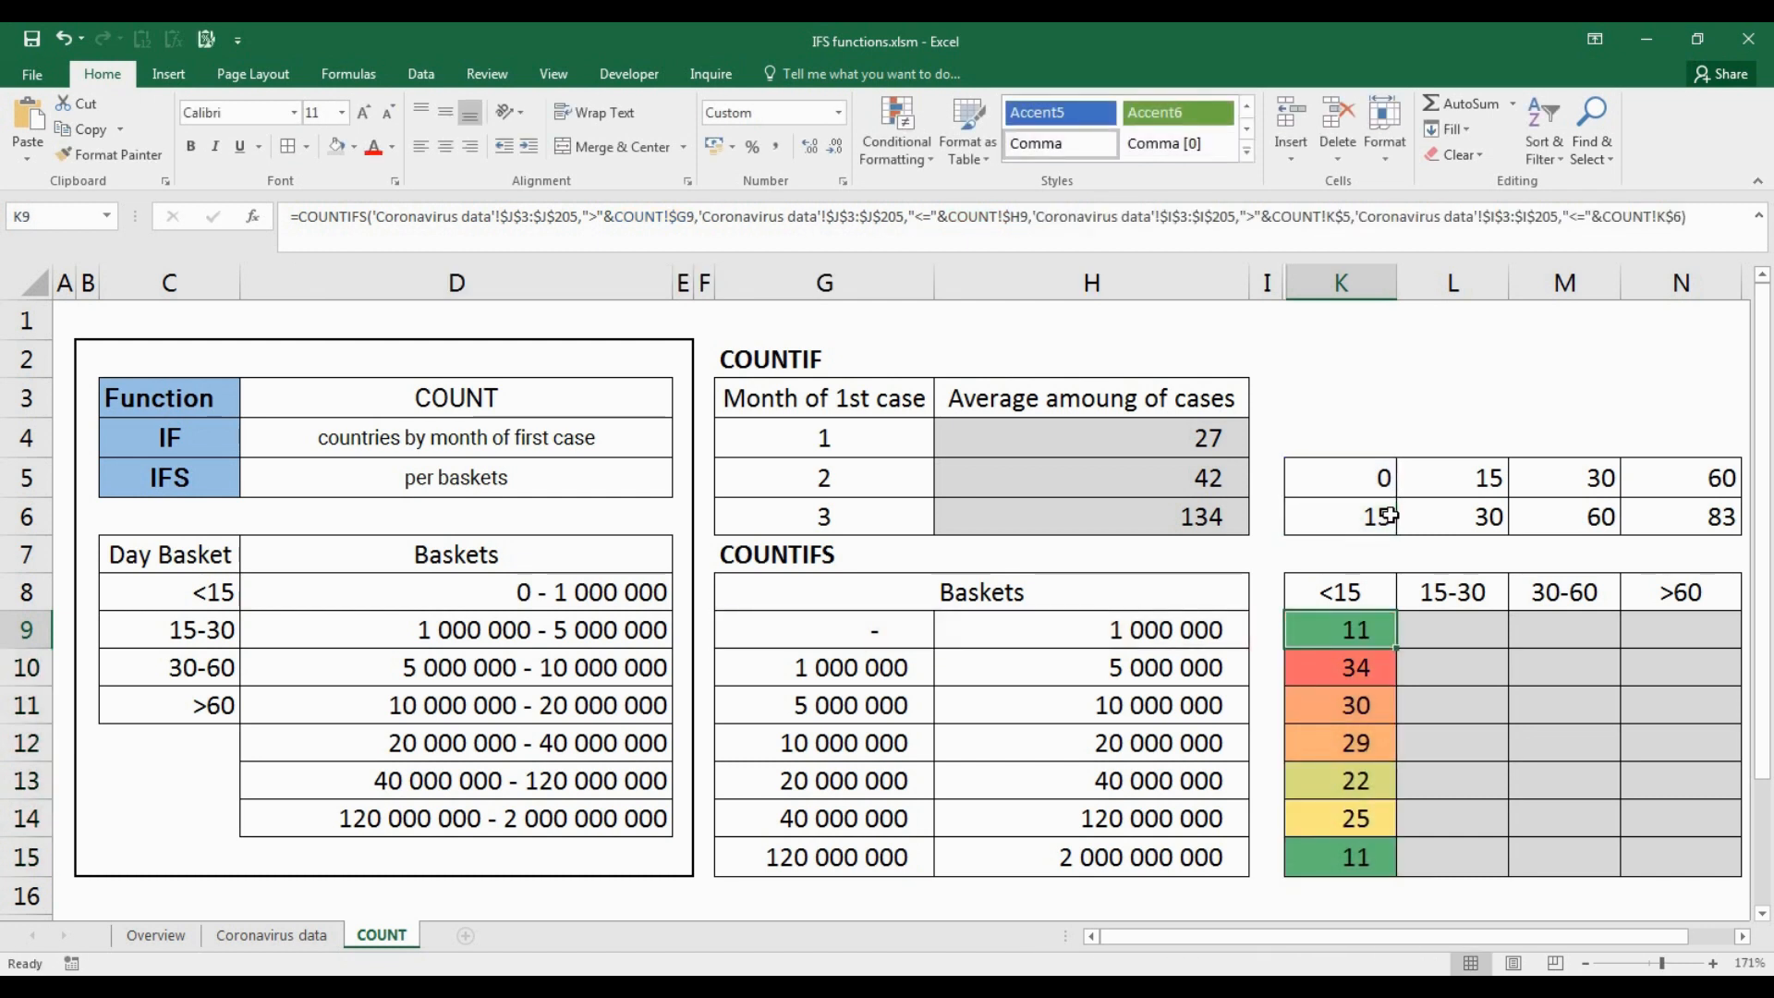
{"action": "left_click", "coordinate": [1666, 848], "text": "shift"}
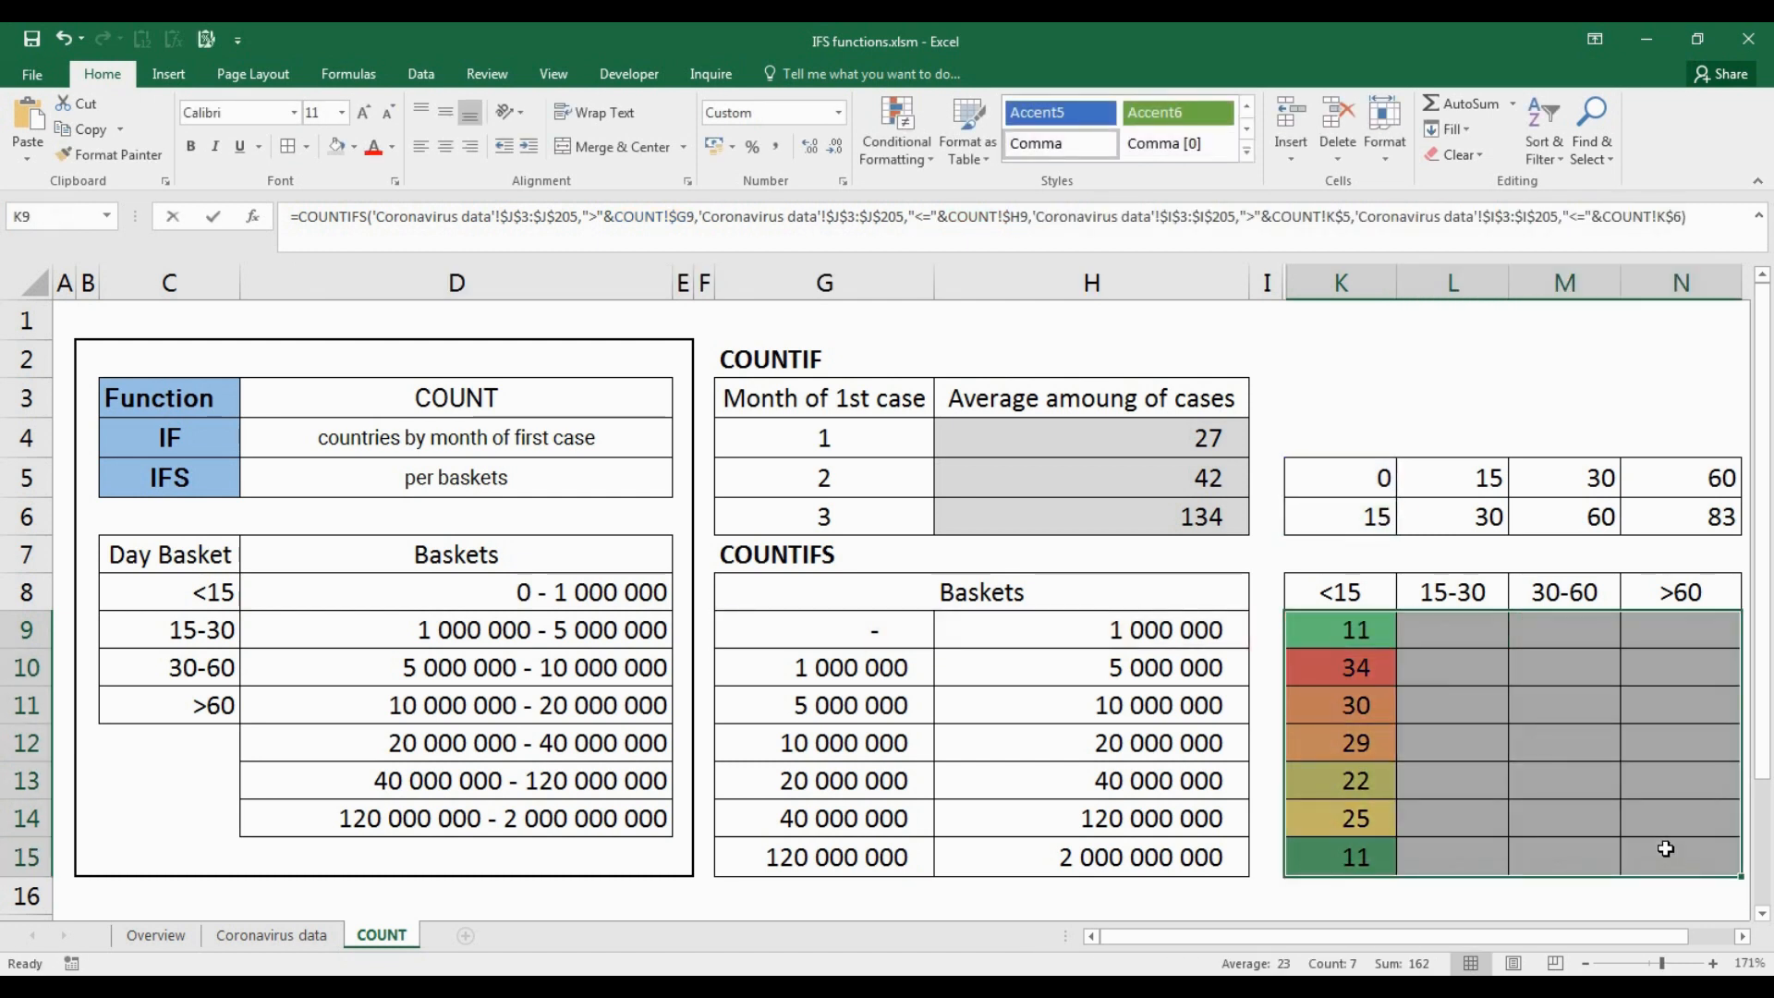
{"action": "key", "text": "F2"}
{"action": "key", "text": "ctrl+Return"}
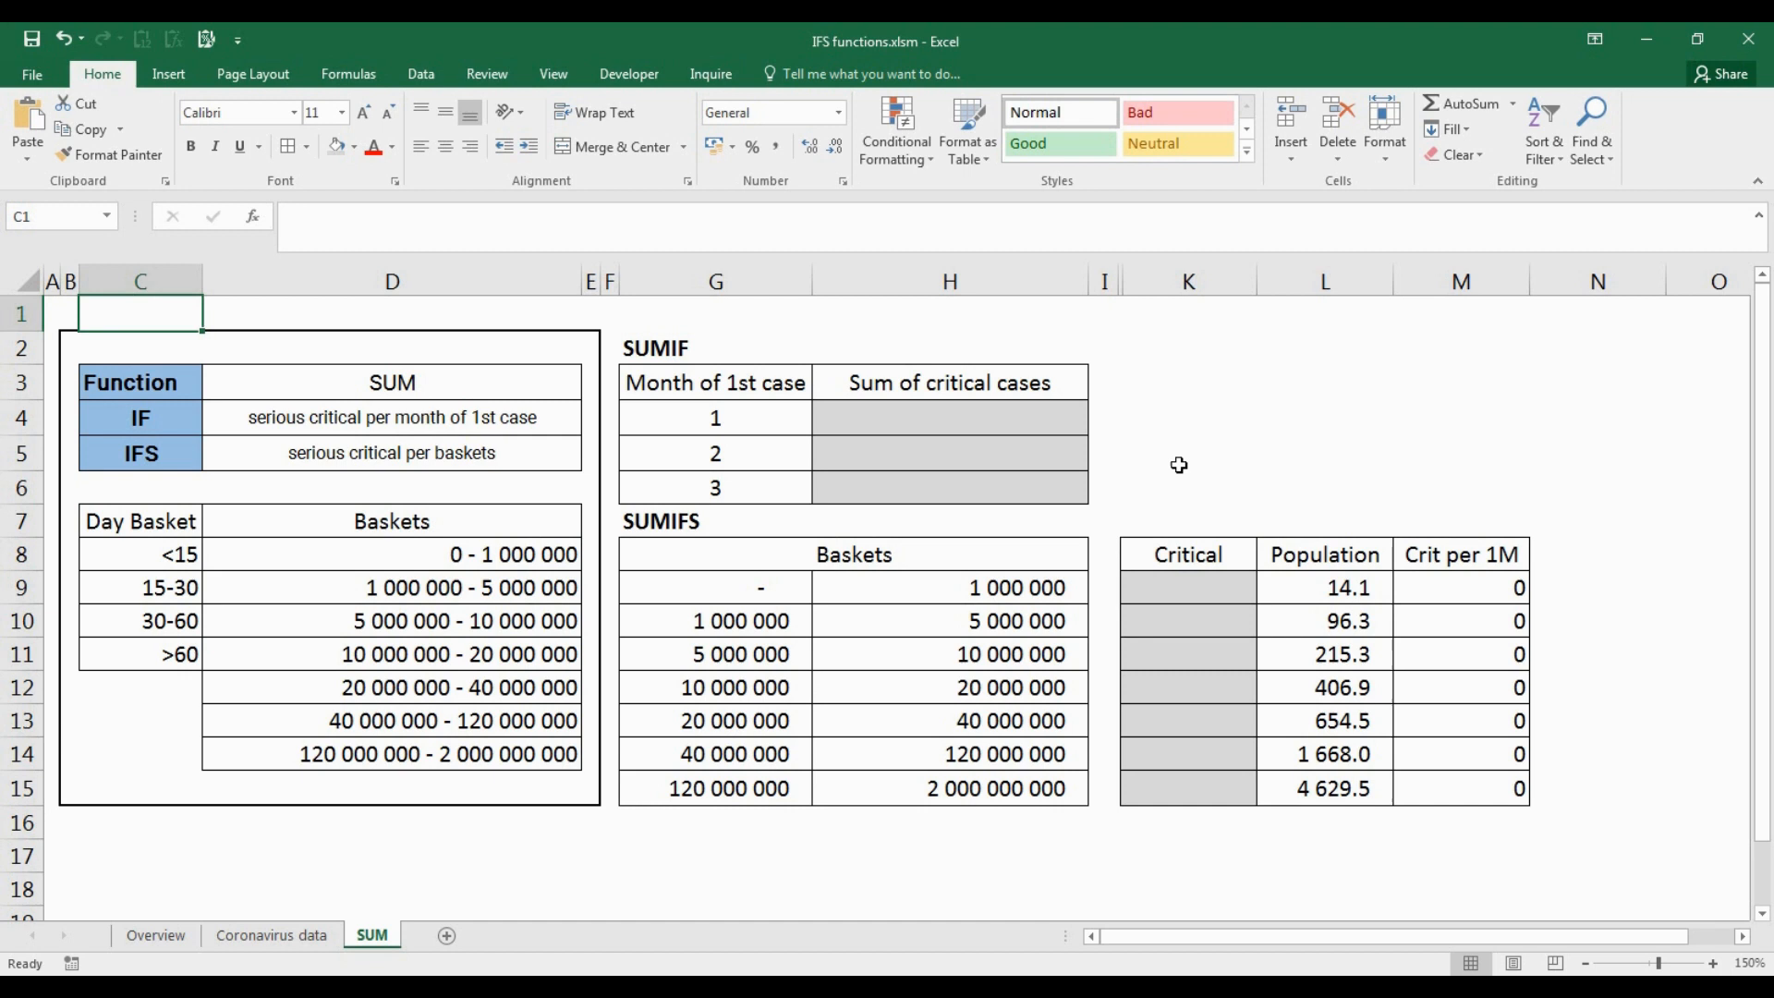
Step: Start a SUMIF formula in cell H4 of the SUM sheet for month 1's critical cases
{"action": "left_click", "coordinate": [925, 411]}
{"action": "type", "text": "="}
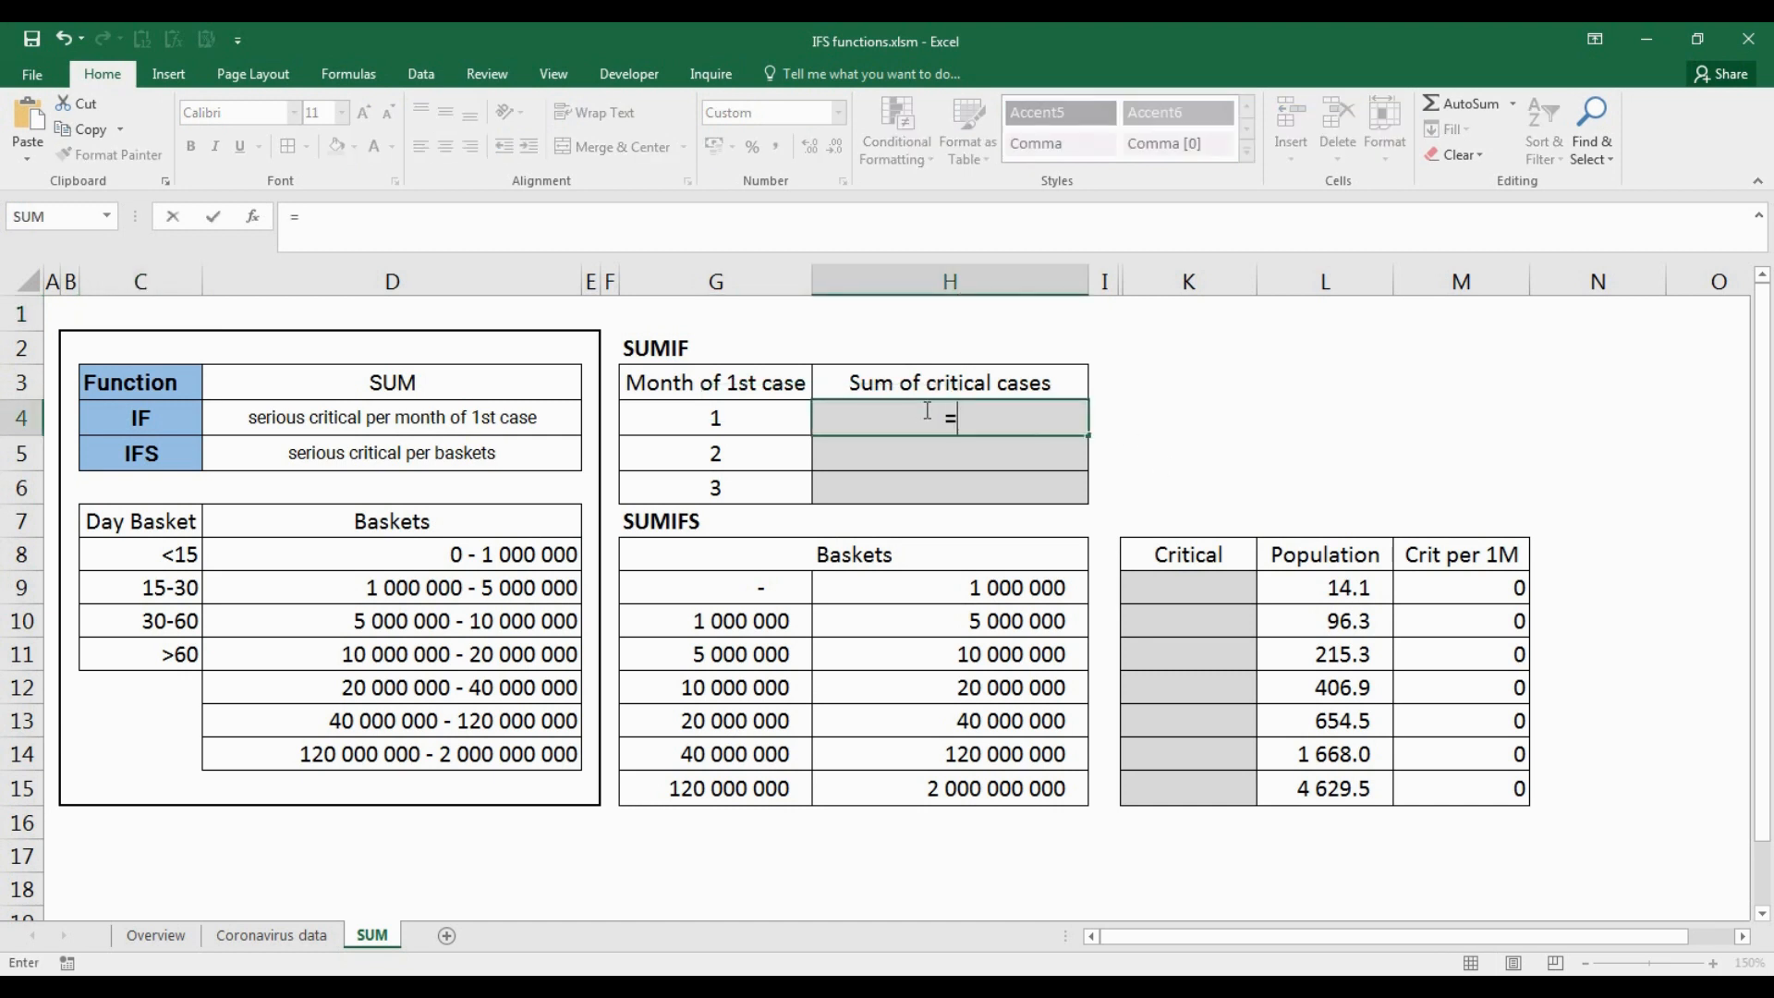
{"action": "key", "text": "Escape"}
{"action": "left_click", "coordinate": [632, 239]}
{"action": "type", "text": "=sumif"}
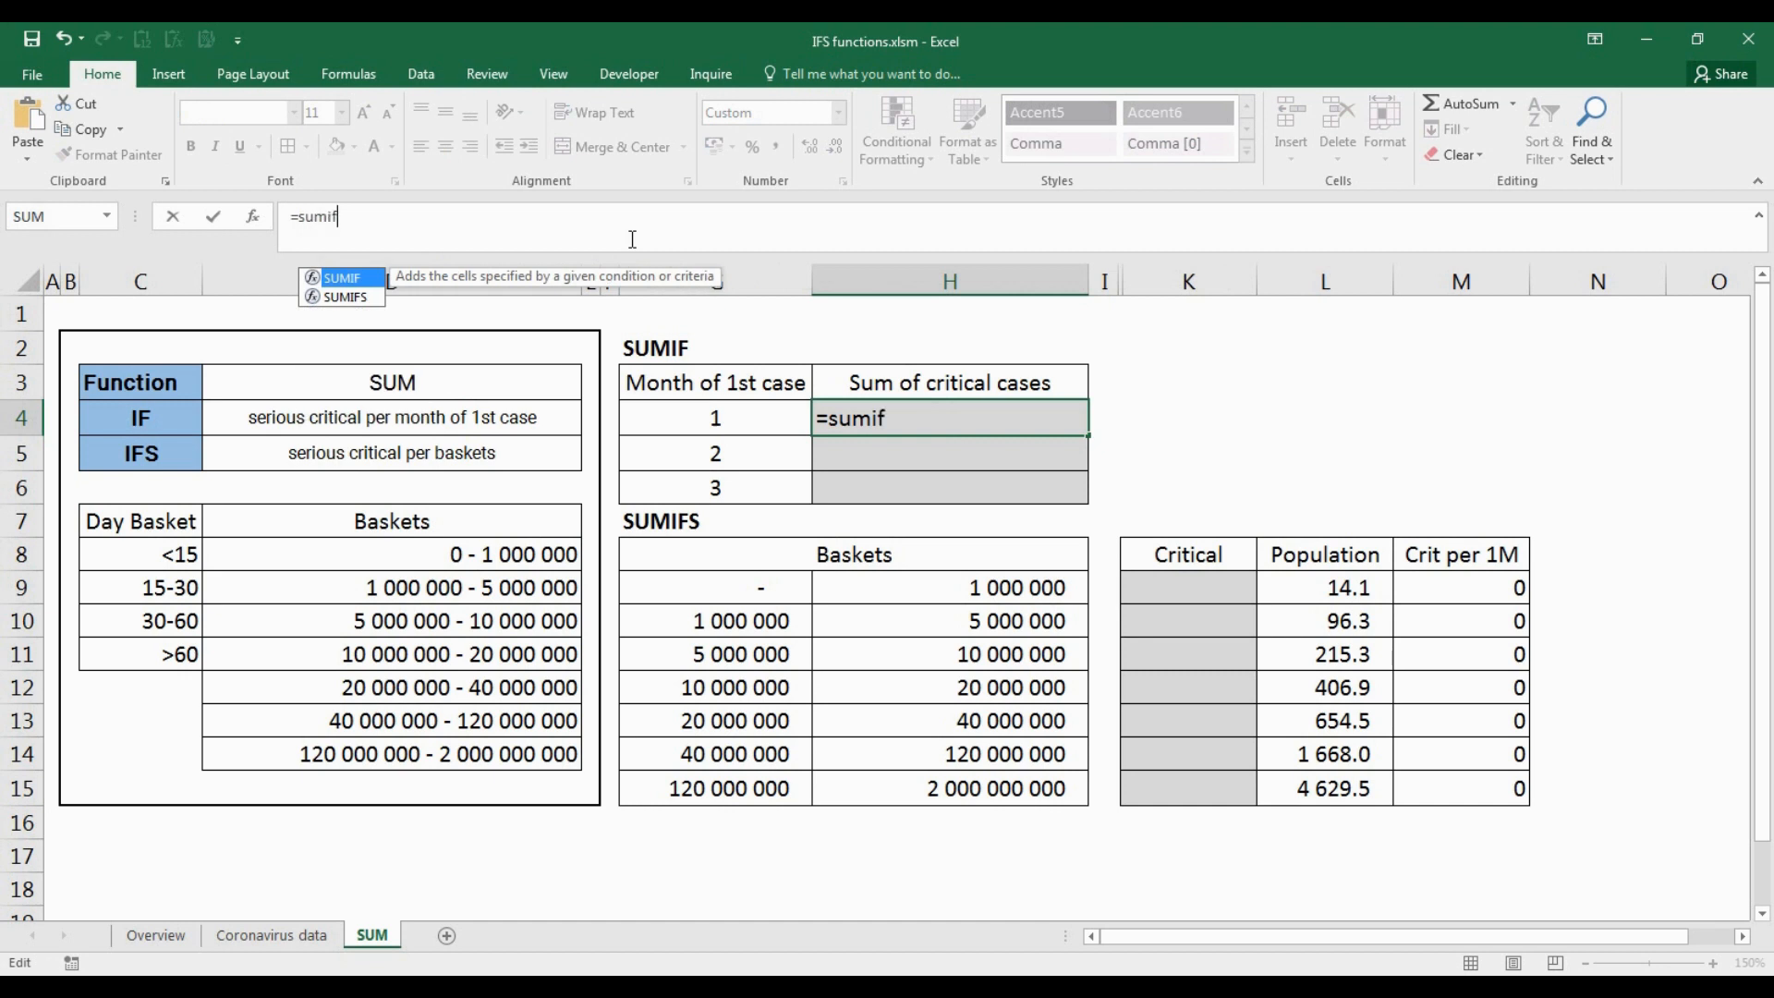
{"action": "key", "text": "Tab"}
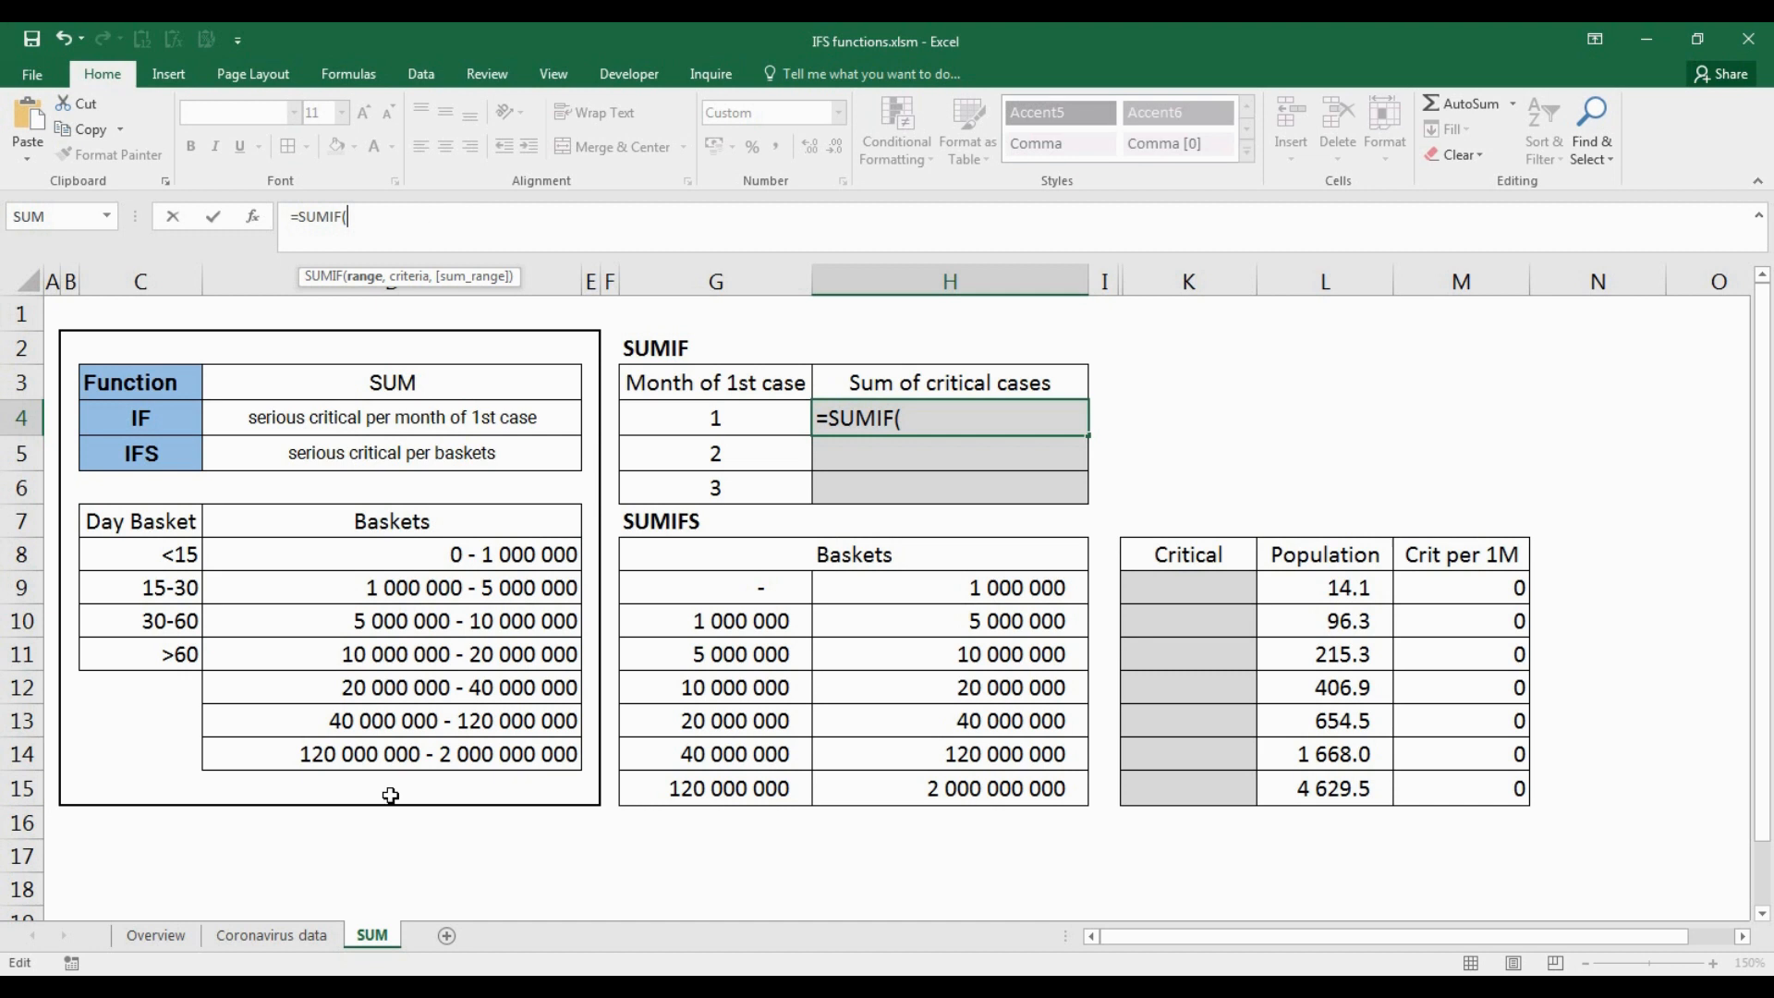
Step: Set the SUMIF range to the absolute first-case-month column 'Coronavirus data'!$H$3:$H$205
{"action": "left_click", "coordinate": [308, 938]}
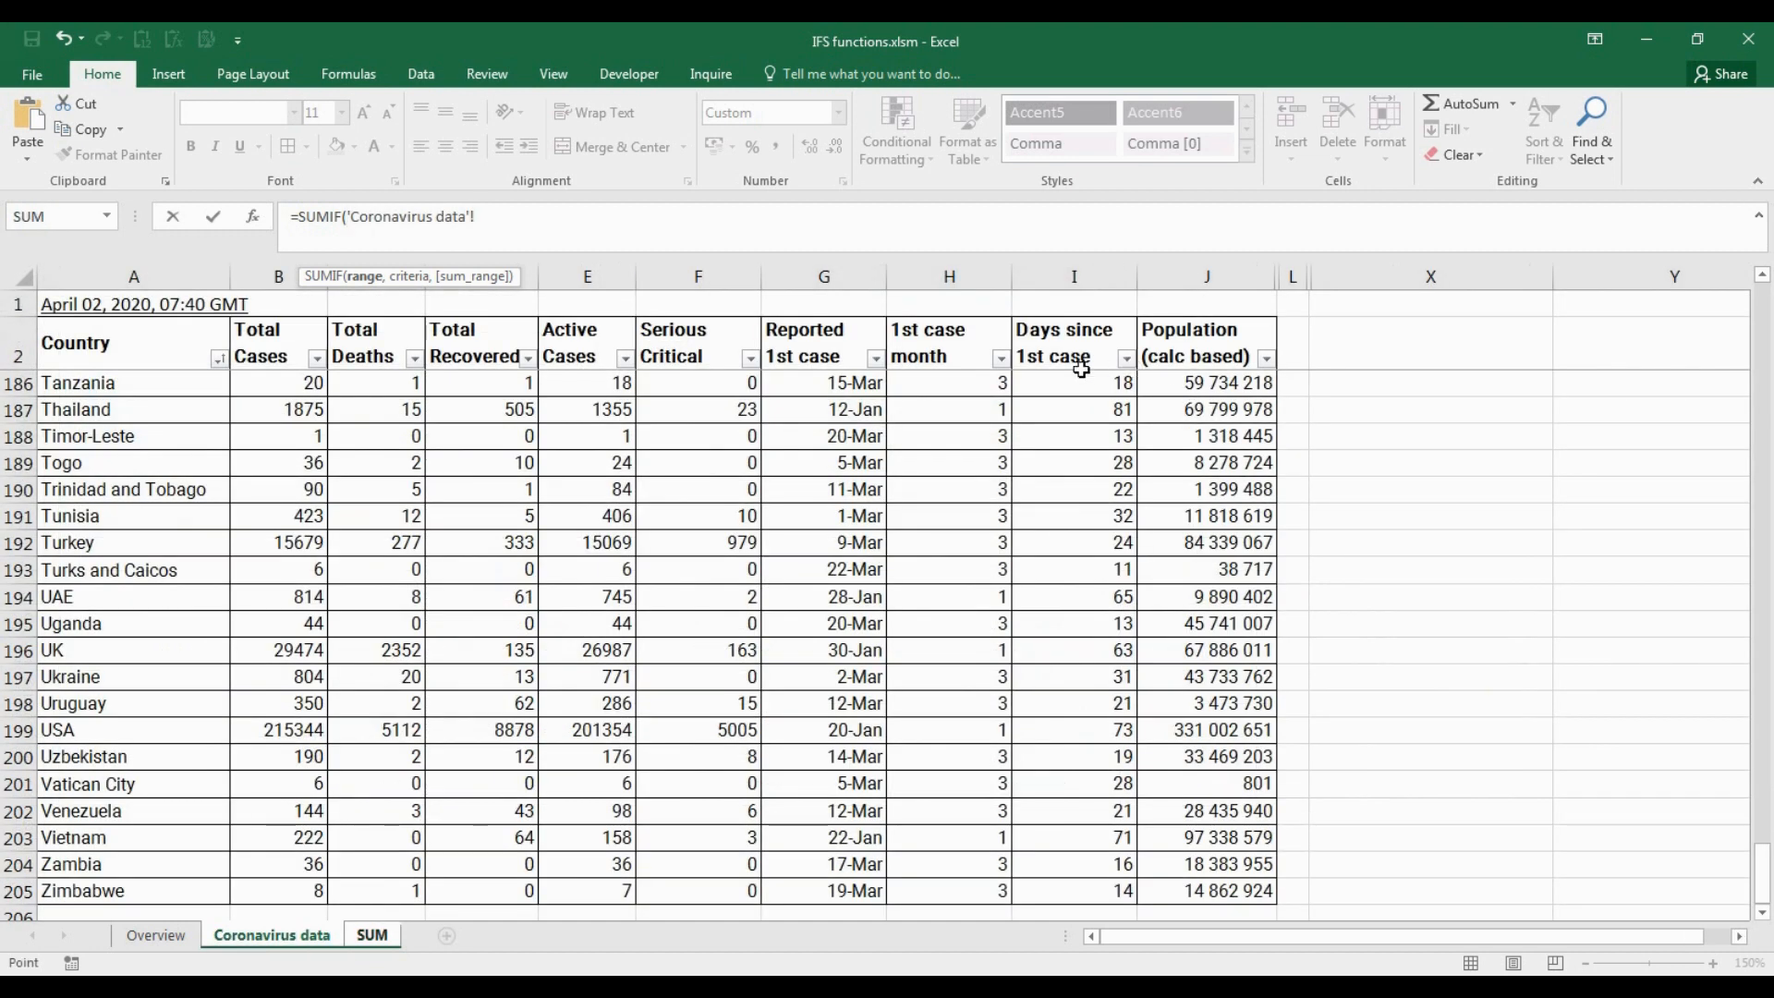
{"action": "left_click", "coordinate": [960, 381]}
{"action": "key", "text": "ctrl+Up"}
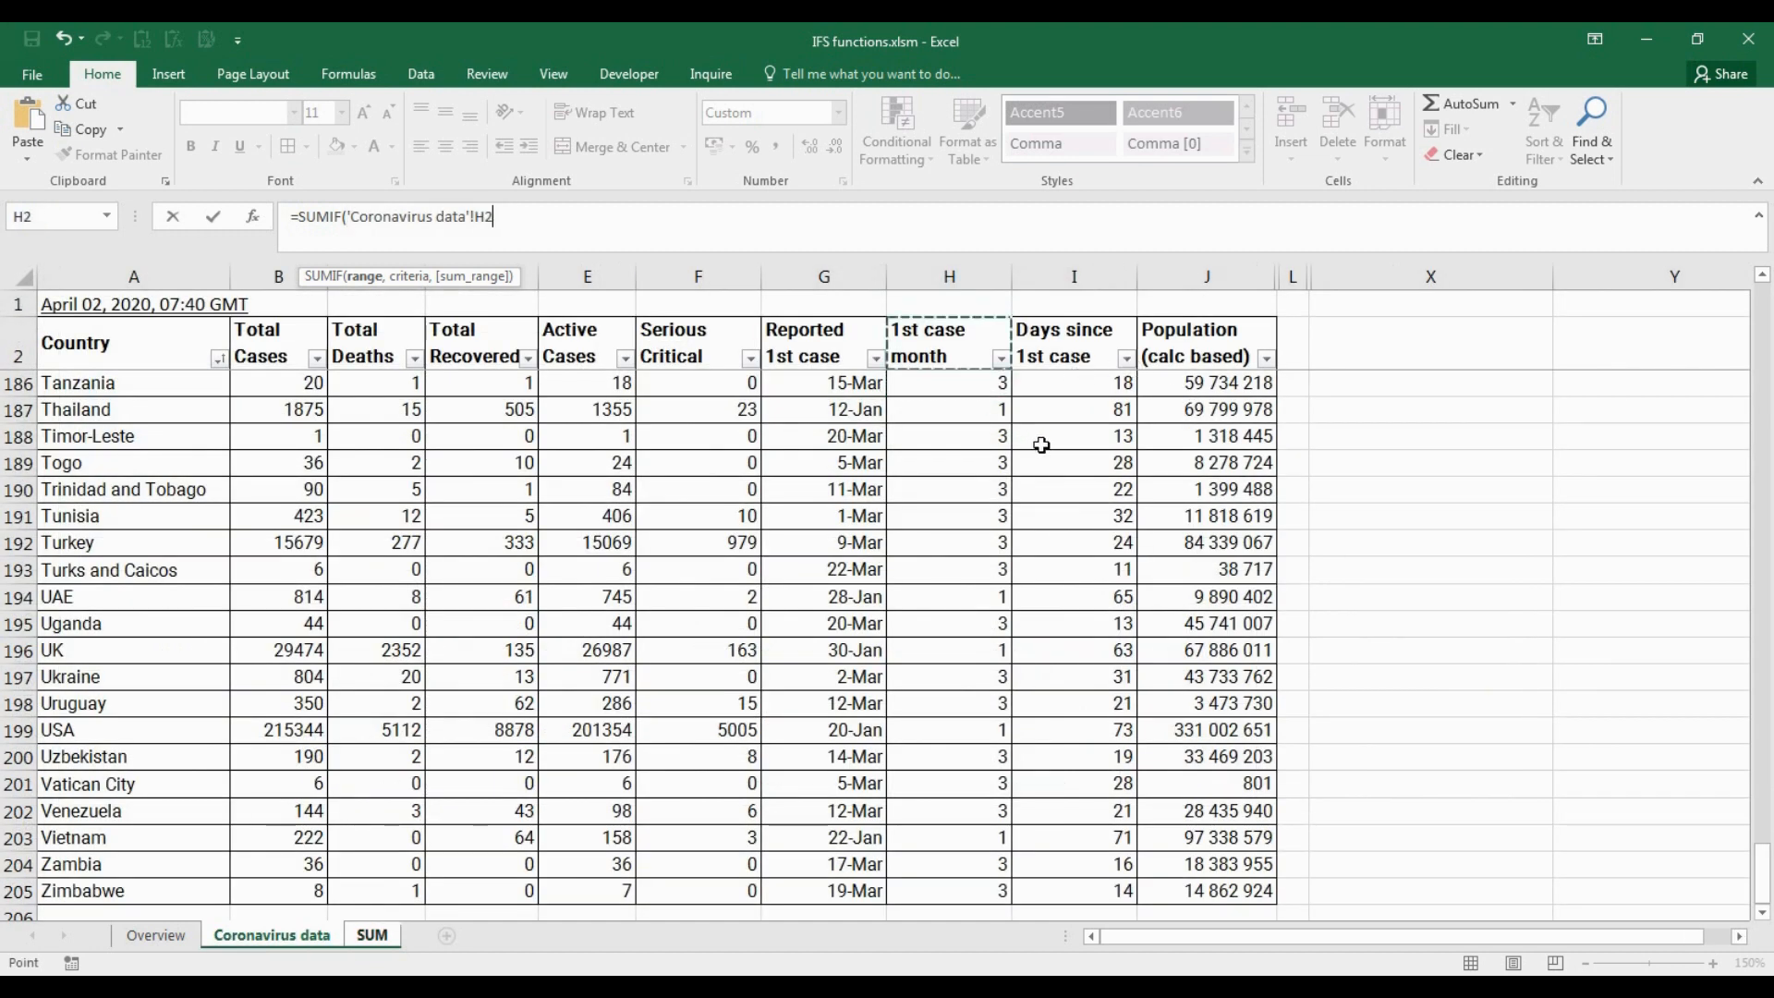
{"action": "key", "text": "Down"}
{"action": "key", "text": "ctrl+shift+Down"}
{"action": "key", "text": "F4"}
{"action": "type", "text": ","}
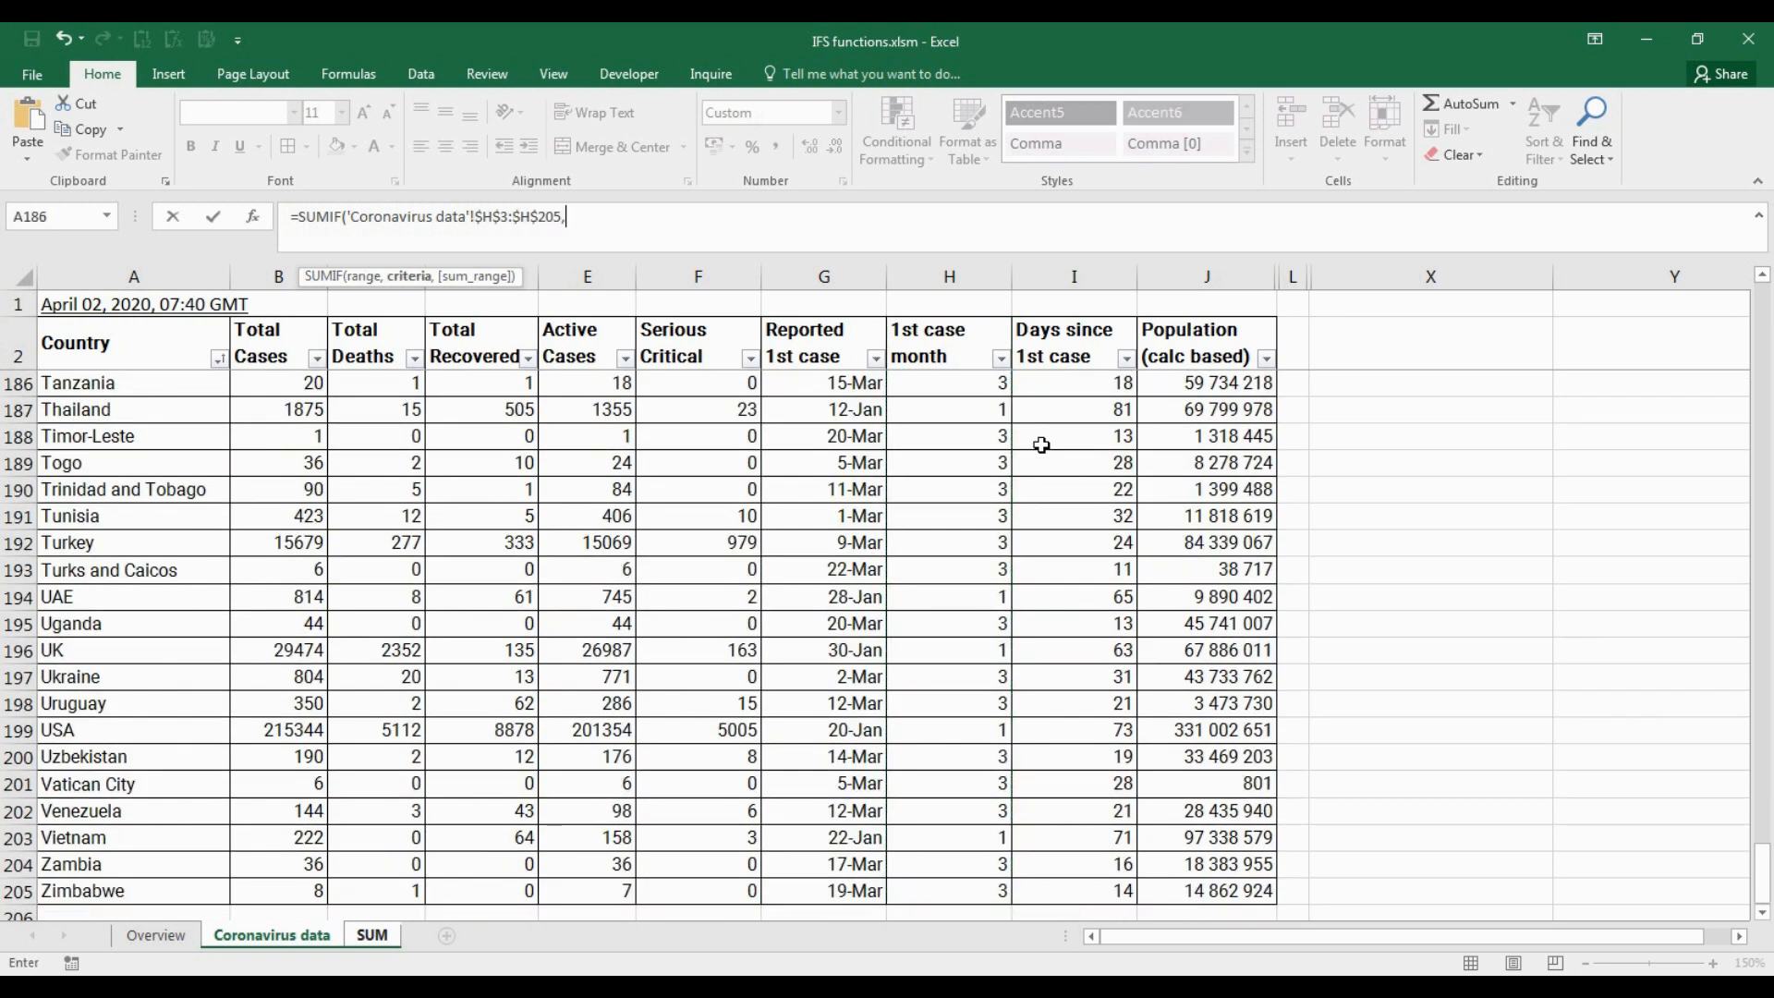
Step: Add the month cell SUM!G4 as the SUMIF criterion
{"action": "left_click", "coordinate": [393, 935]}
{"action": "left_click", "coordinate": [726, 417]}
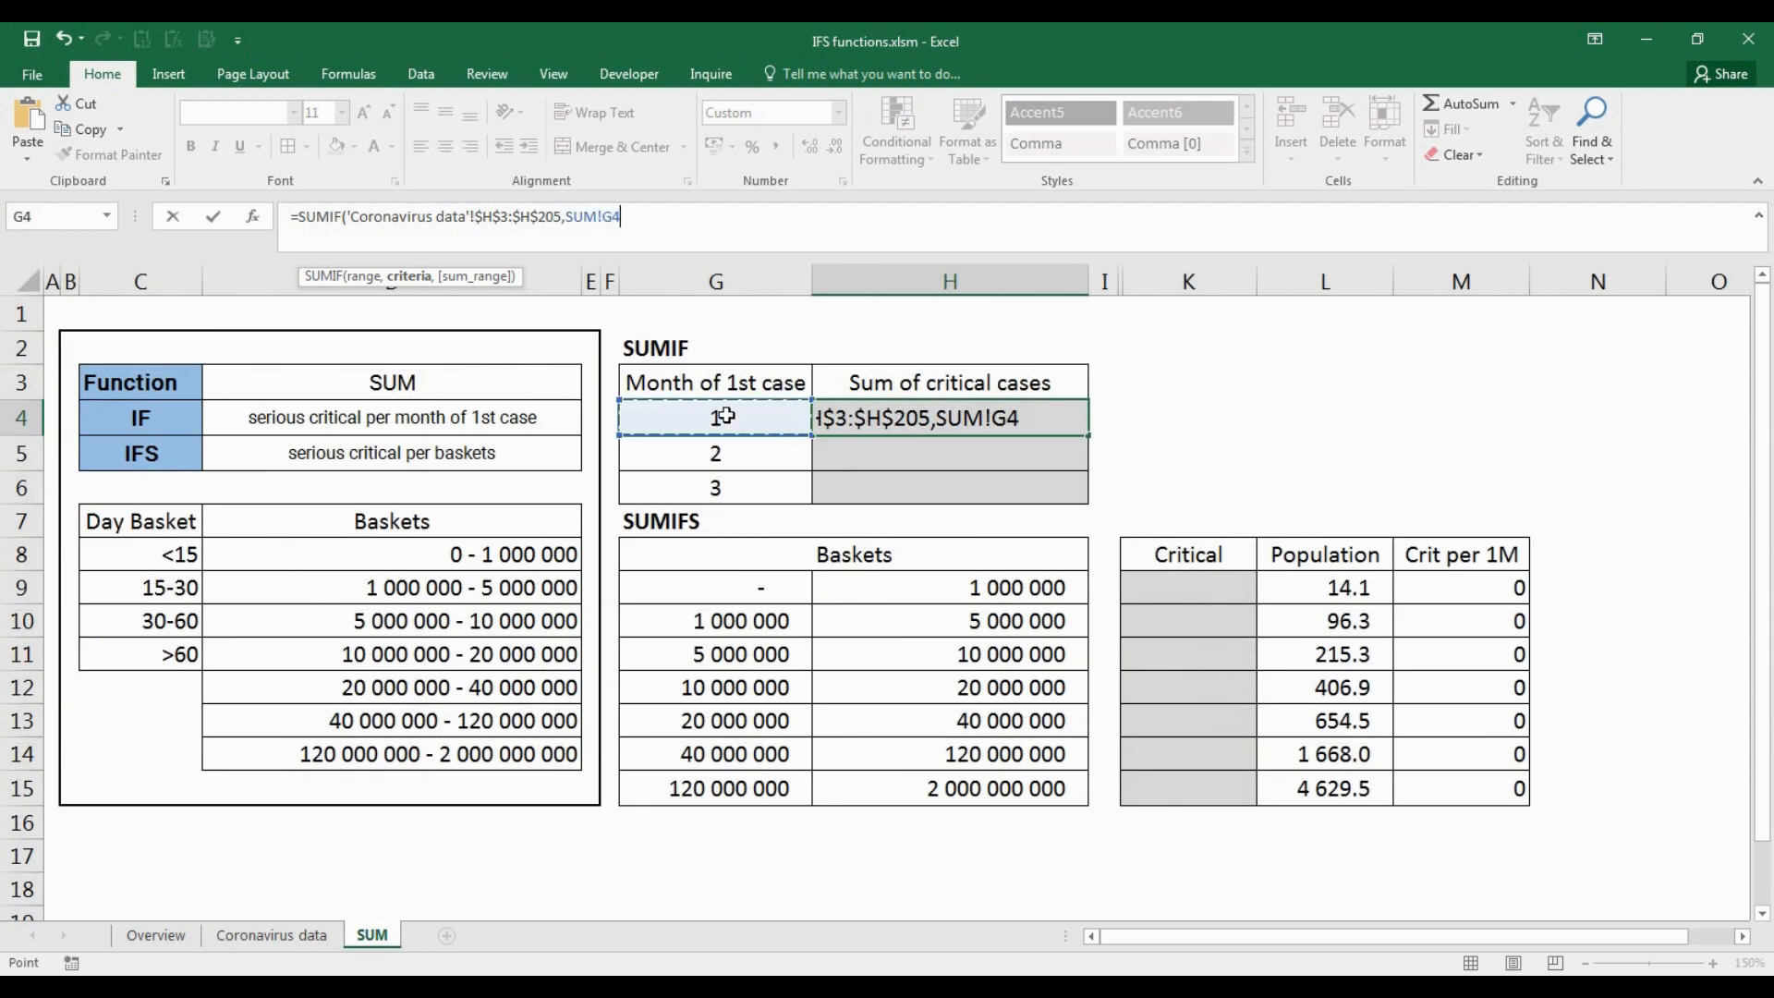
{"action": "type", "text": ","}
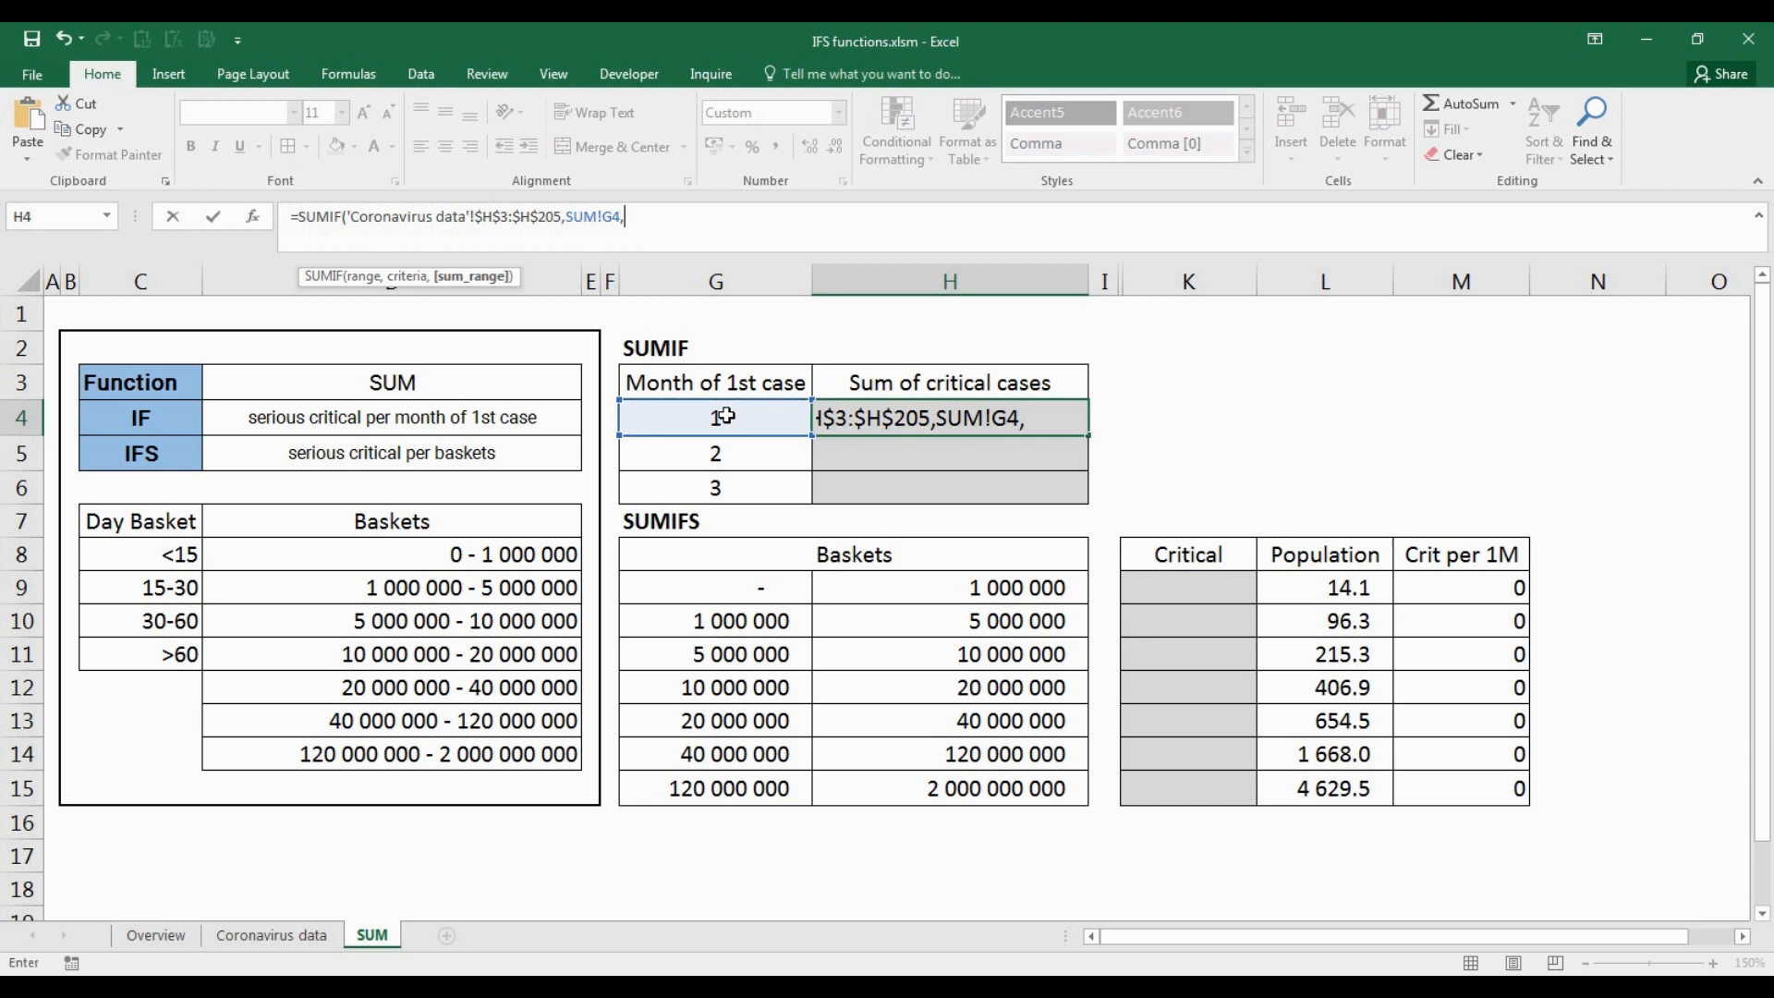
Step: Use the absolute Serious Critical range 'Coronavirus data'!$F$3:$F$205 as the SUMIF sum range and commit the formula
{"action": "left_click", "coordinate": [309, 941]}
{"action": "left_click", "coordinate": [723, 353]}
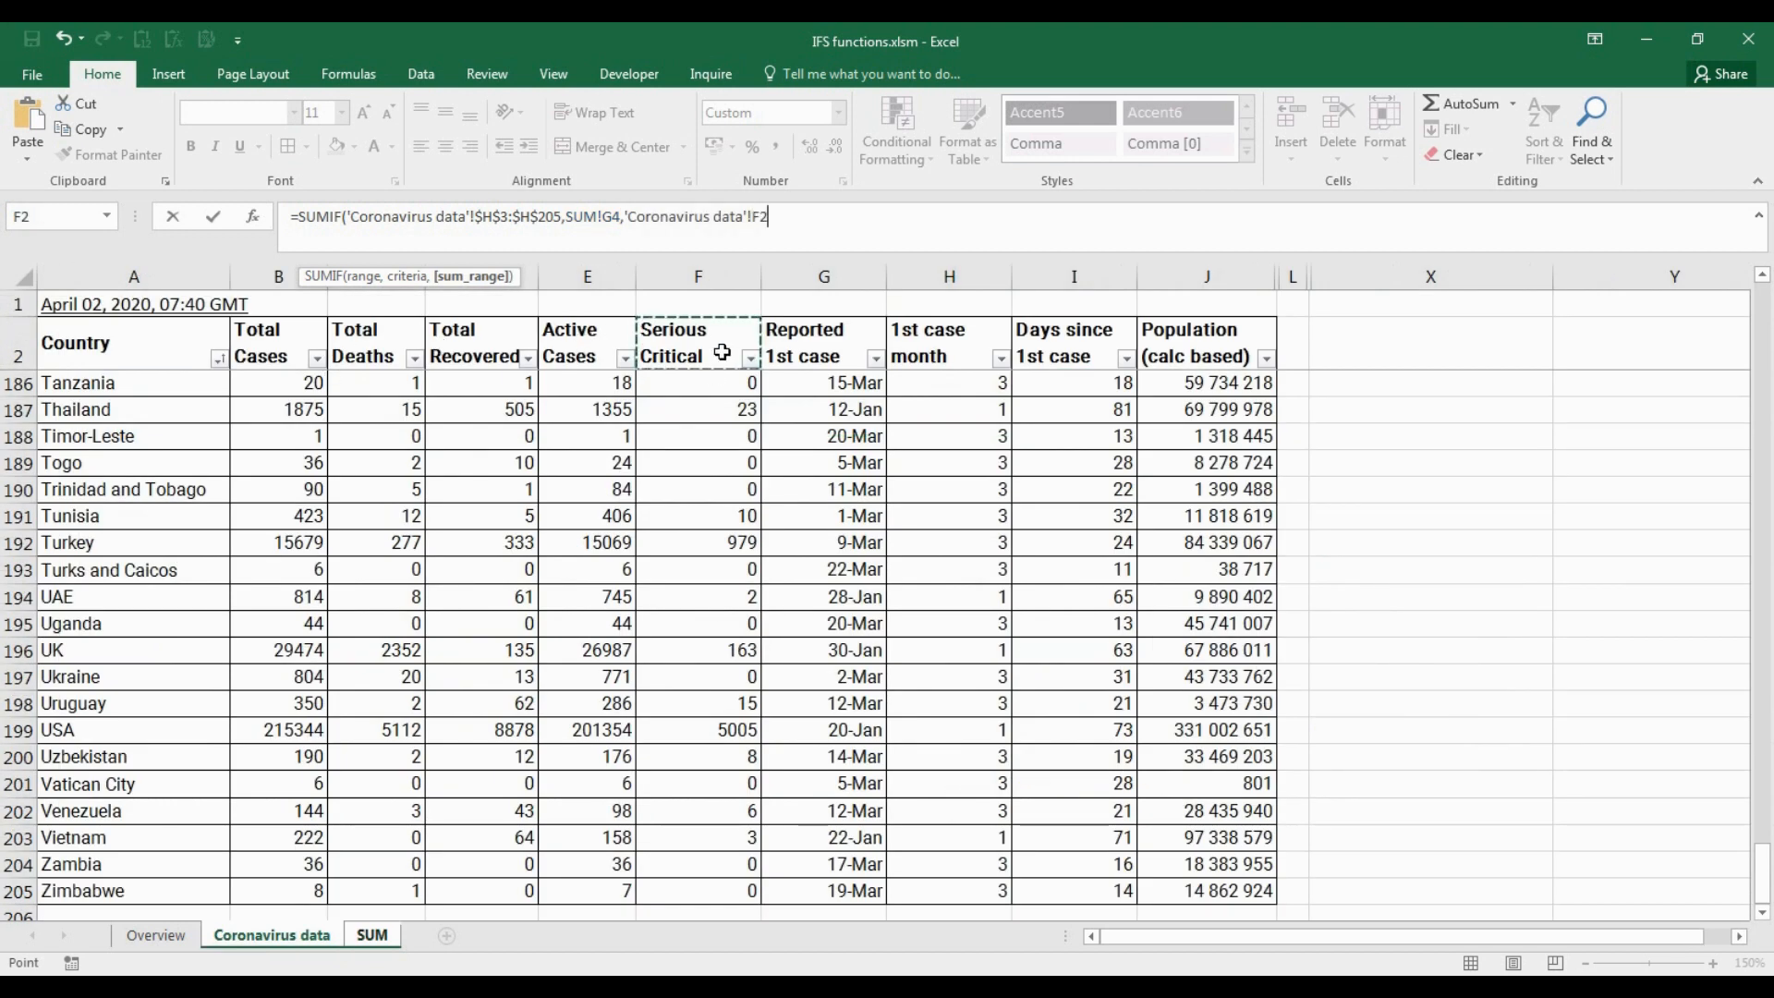
{"action": "key", "text": "Down"}
{"action": "key", "text": "ctrl+shift+Down"}
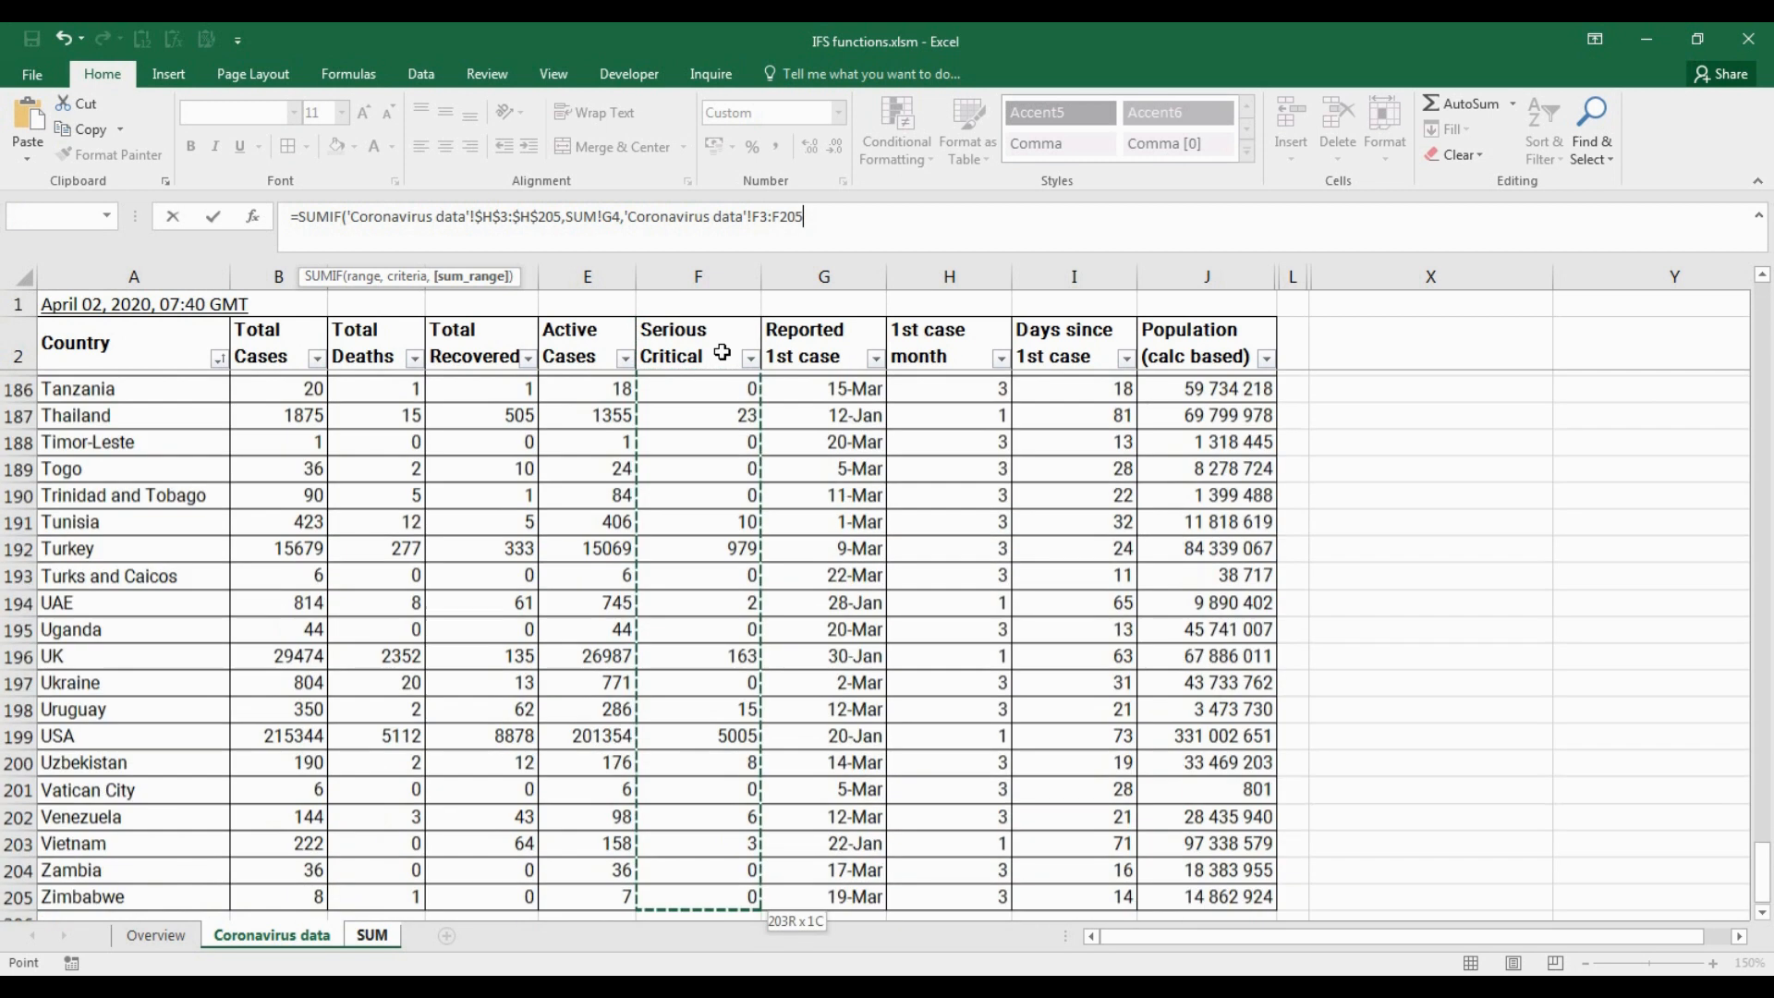
{"action": "key", "text": "F4"}
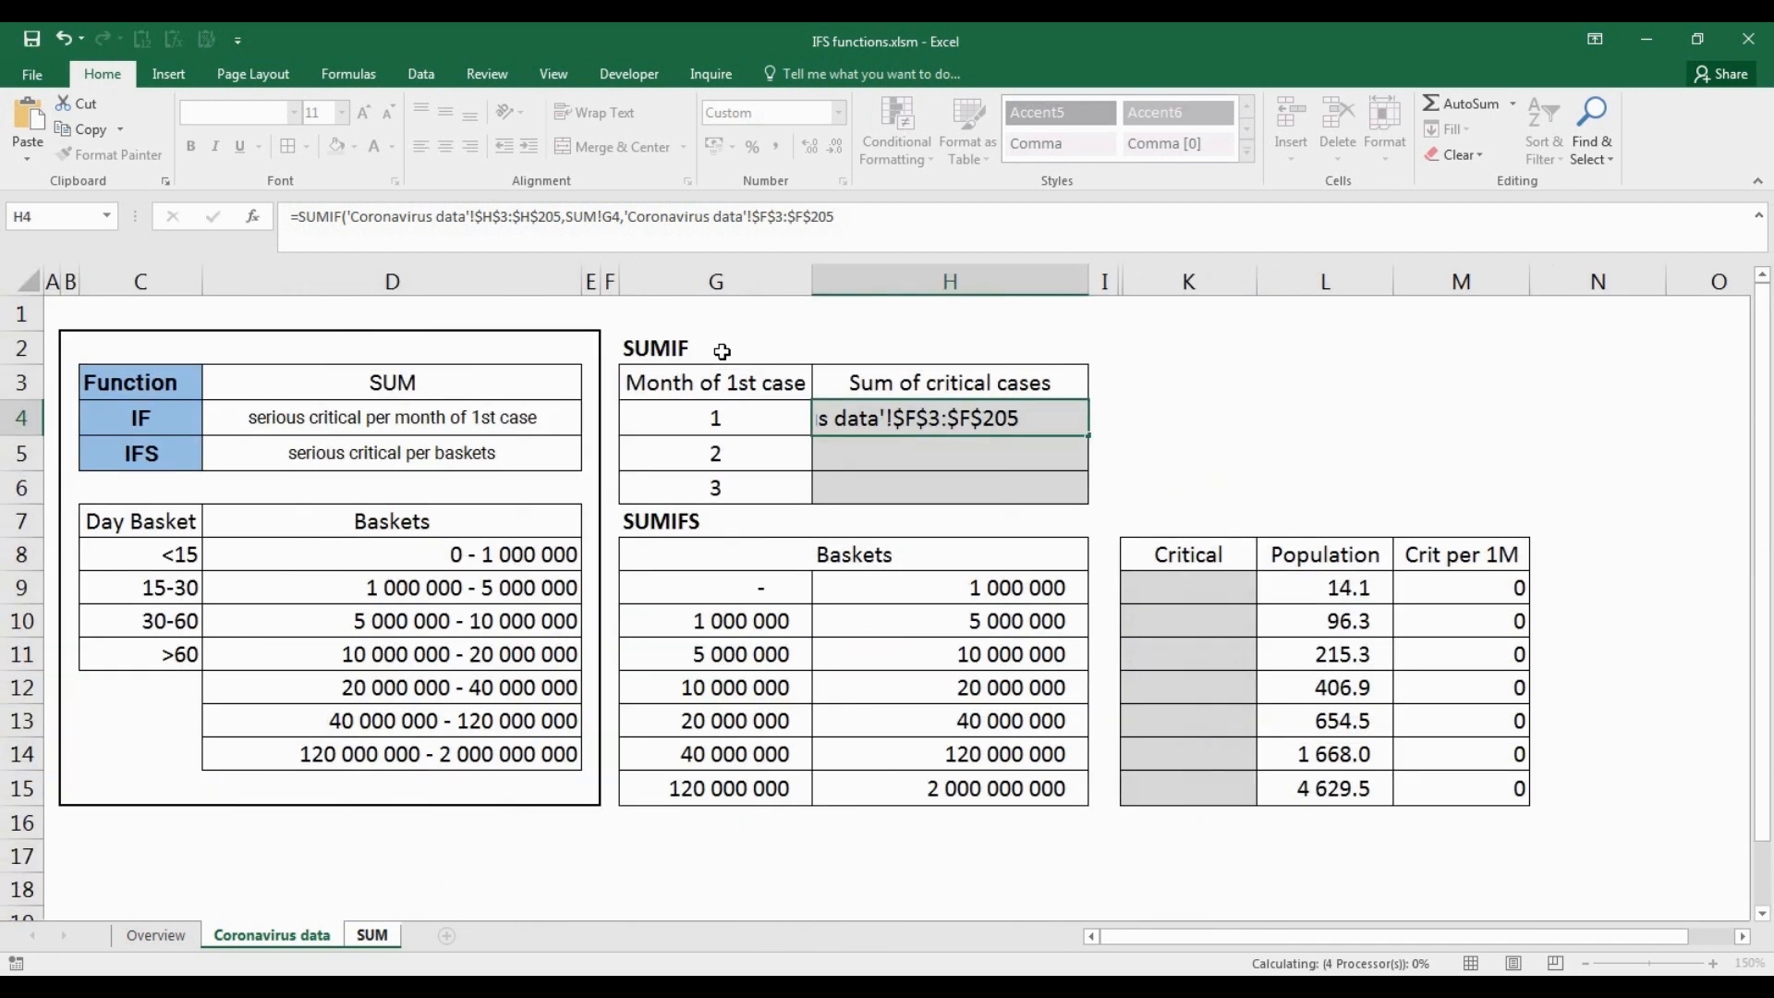
{"action": "key", "text": "Return"}
Step: Fill the SUMIF formula from H4 through H6 for all three first-case months
{"action": "left_click_drag", "start_coordinate": [1003, 422], "coordinate": [1025, 492]}
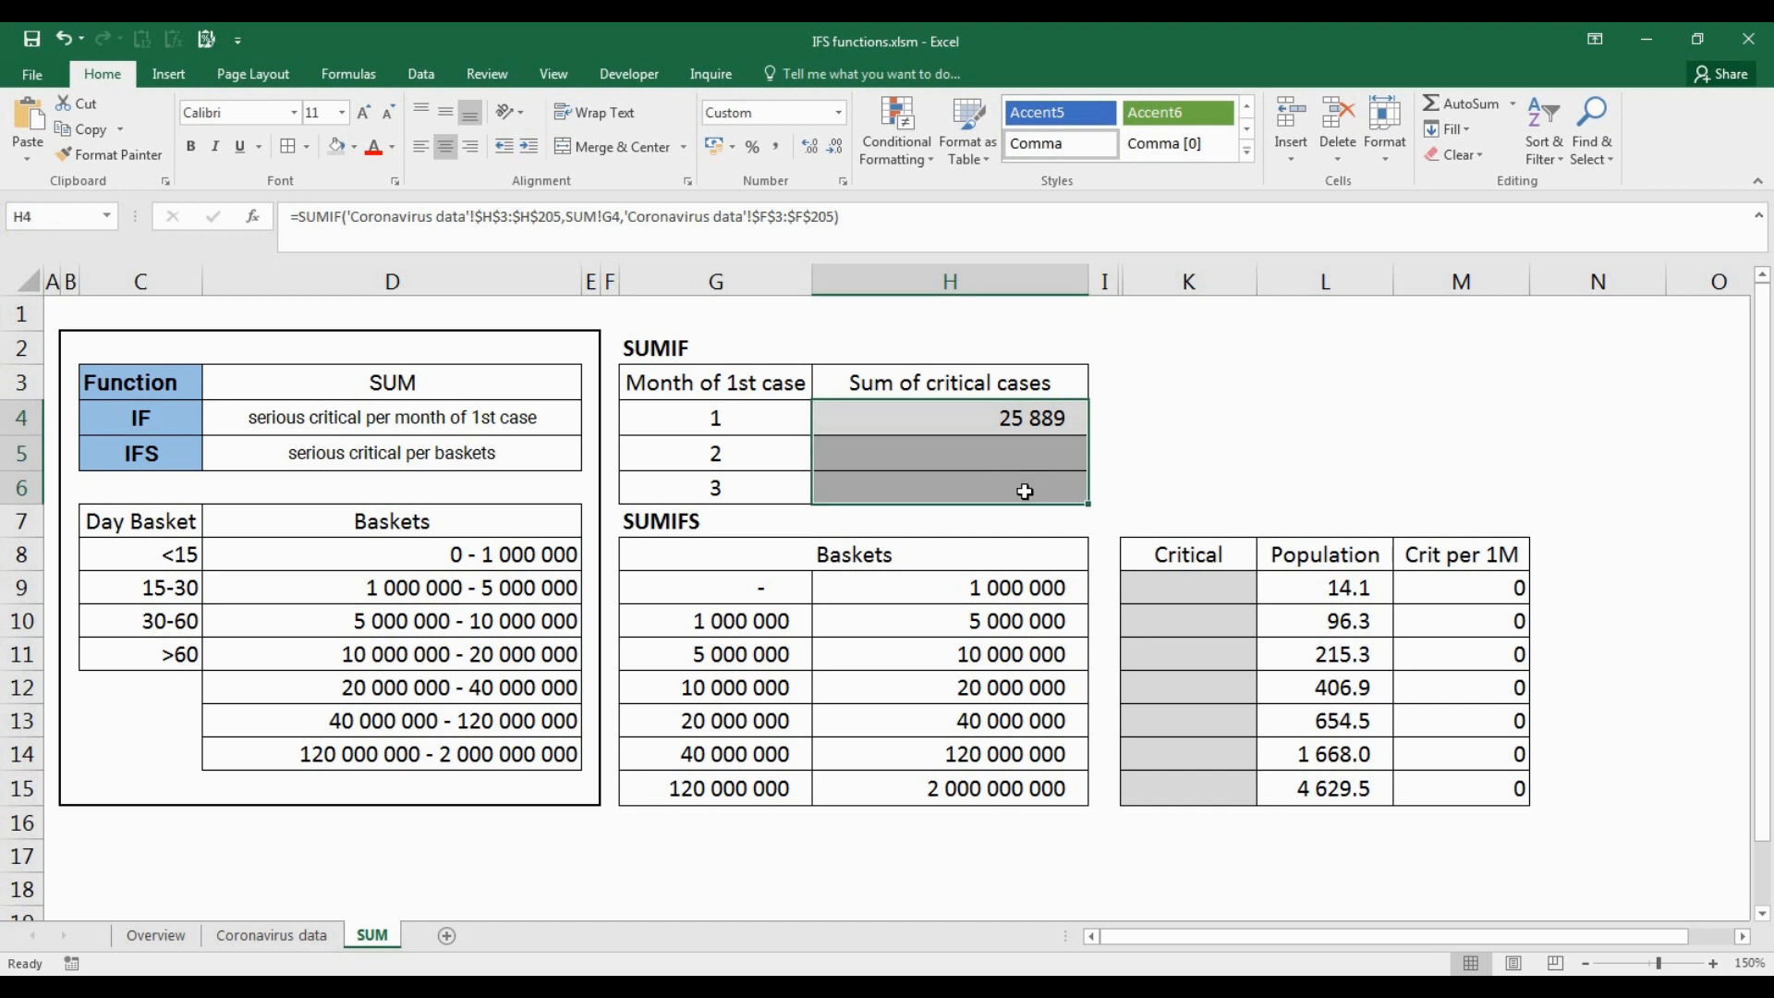
{"action": "key", "text": "F2"}
{"action": "key", "text": "ctrl+Return"}
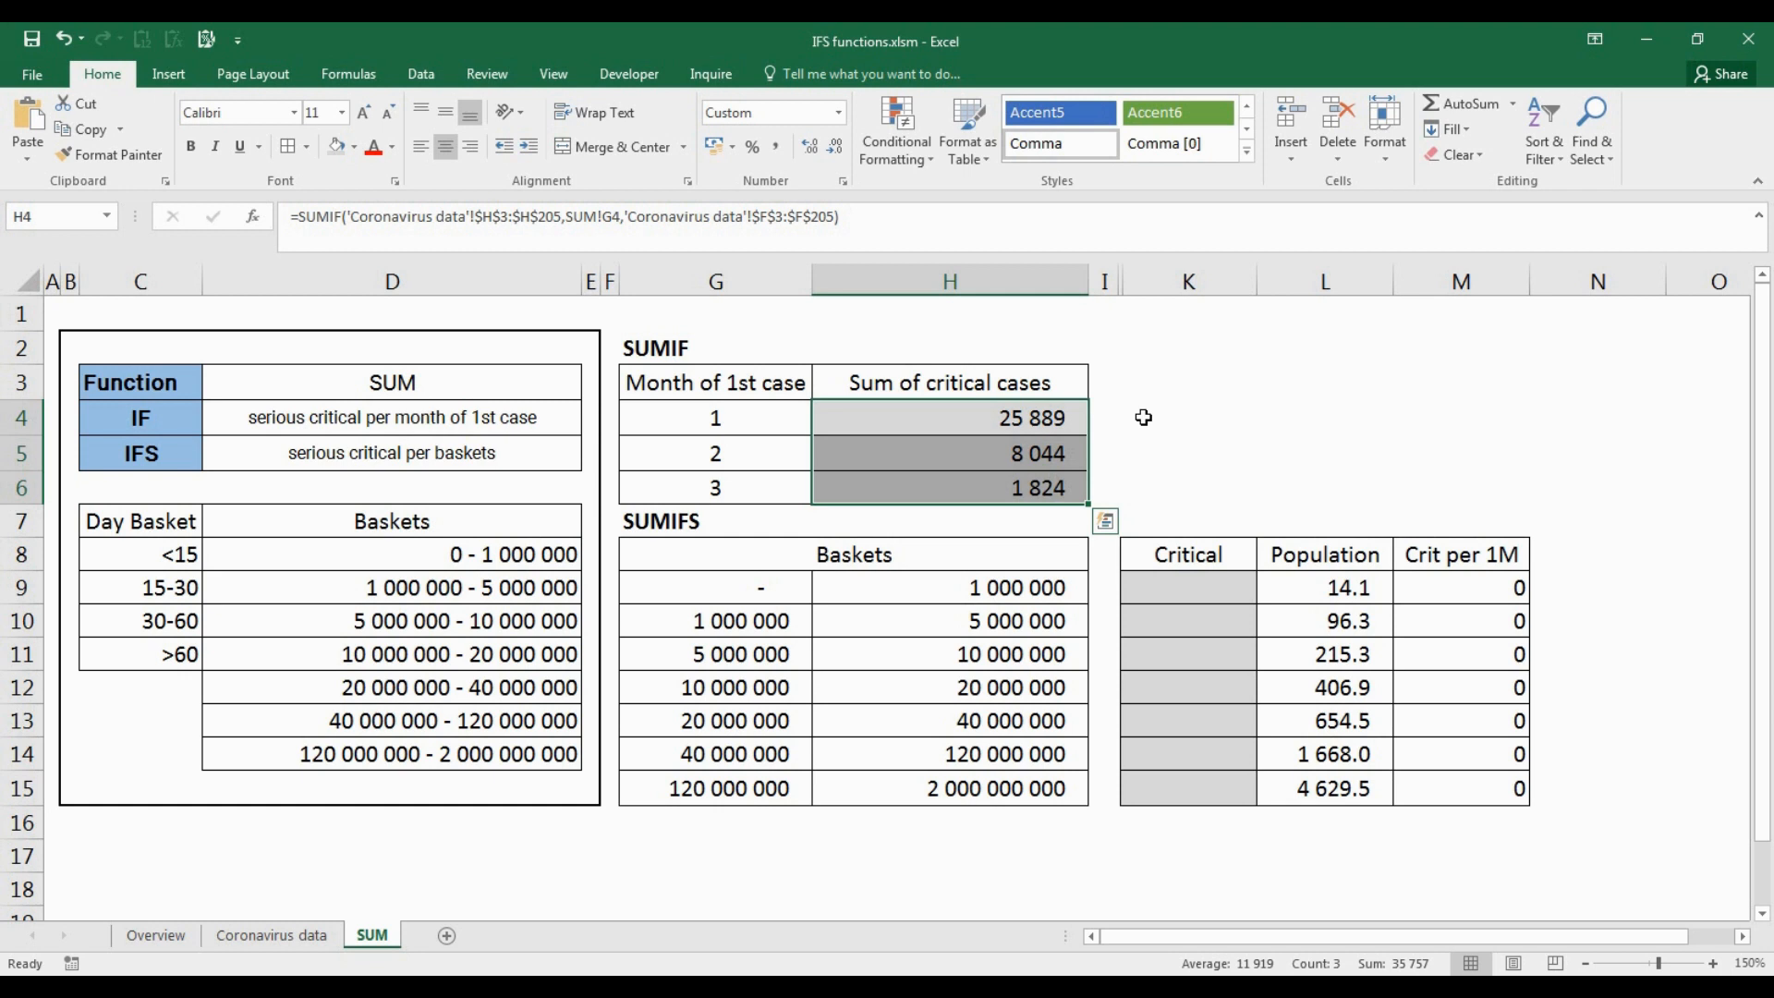
Step: Start a SUMIFS formula in cell K9 for the critical cases of the first population basket
{"action": "left_click", "coordinate": [1192, 589]}
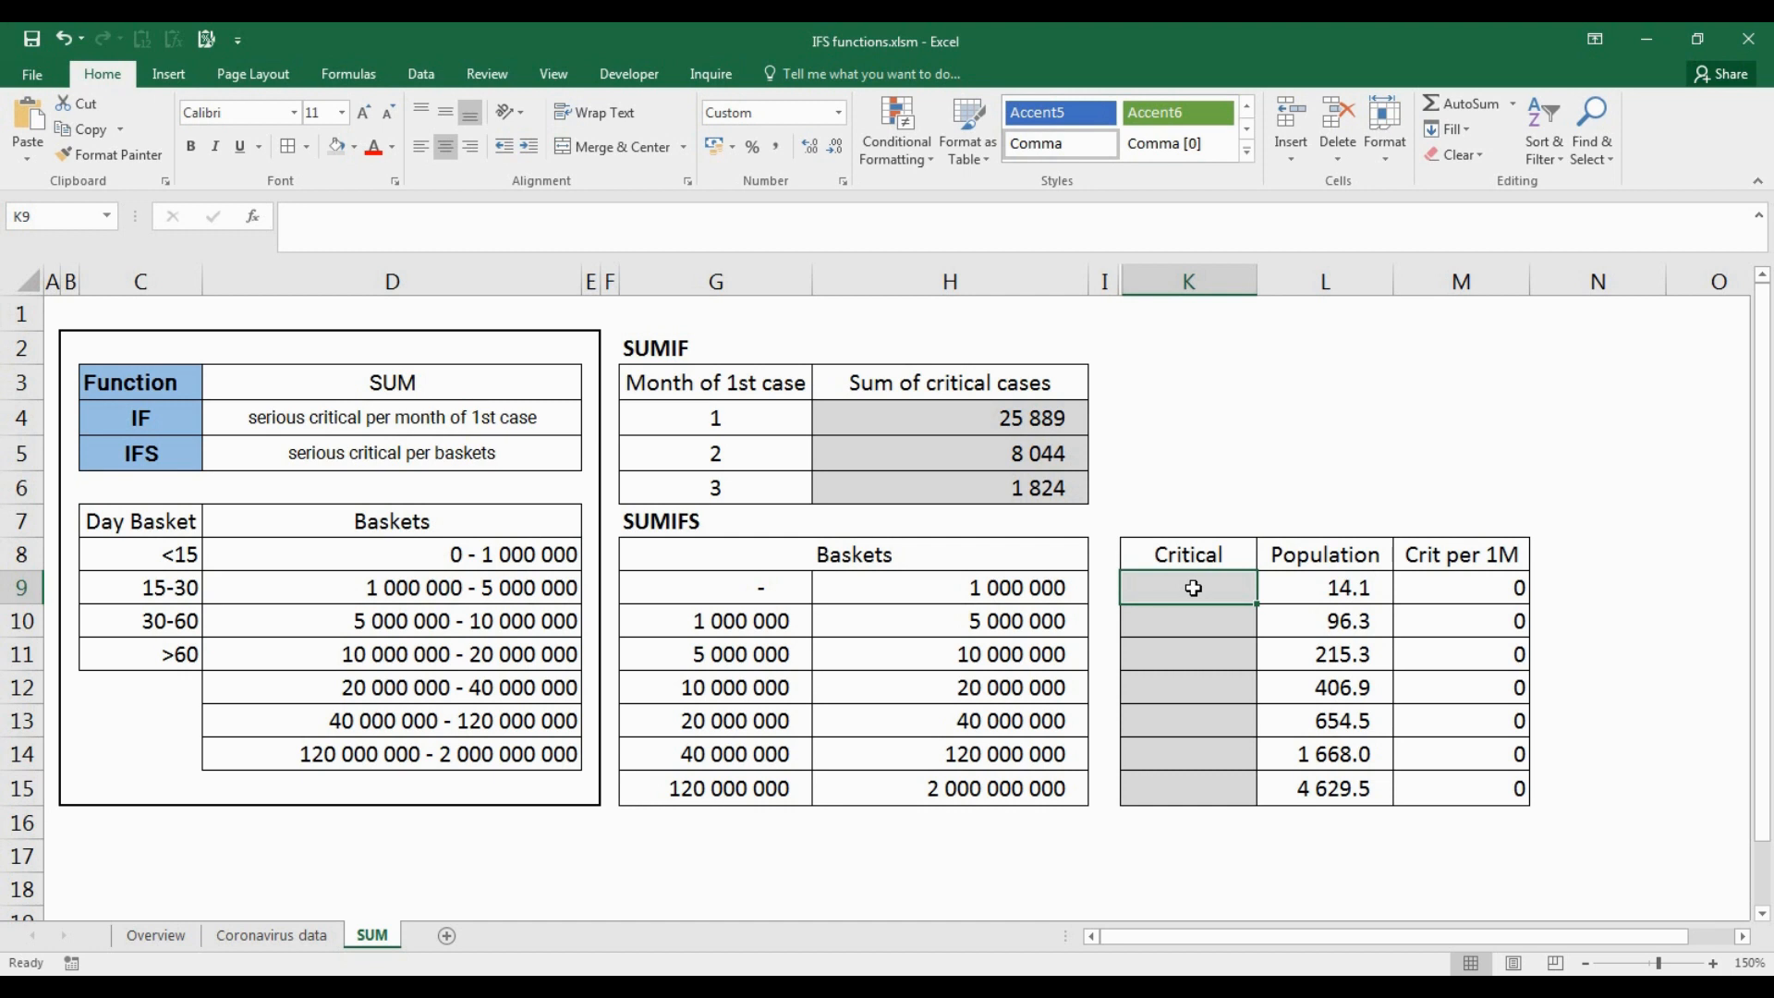
{"action": "left_click", "coordinate": [638, 226]}
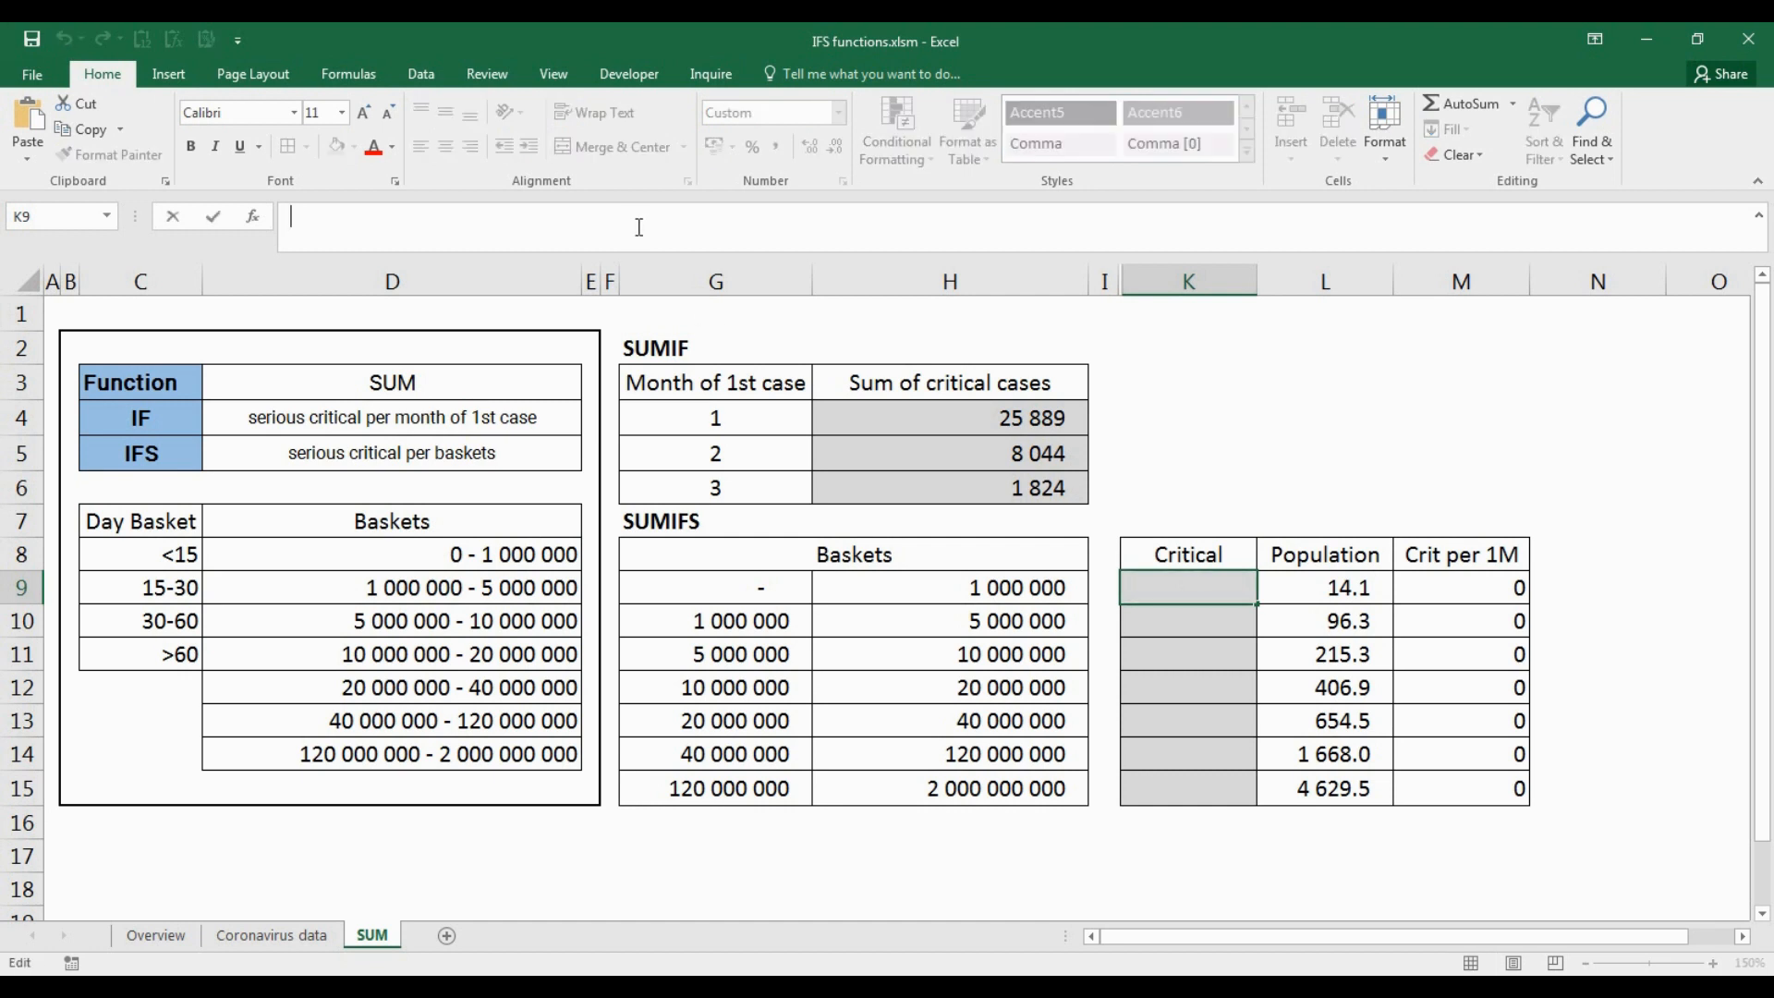
{"action": "type", "text": "="}
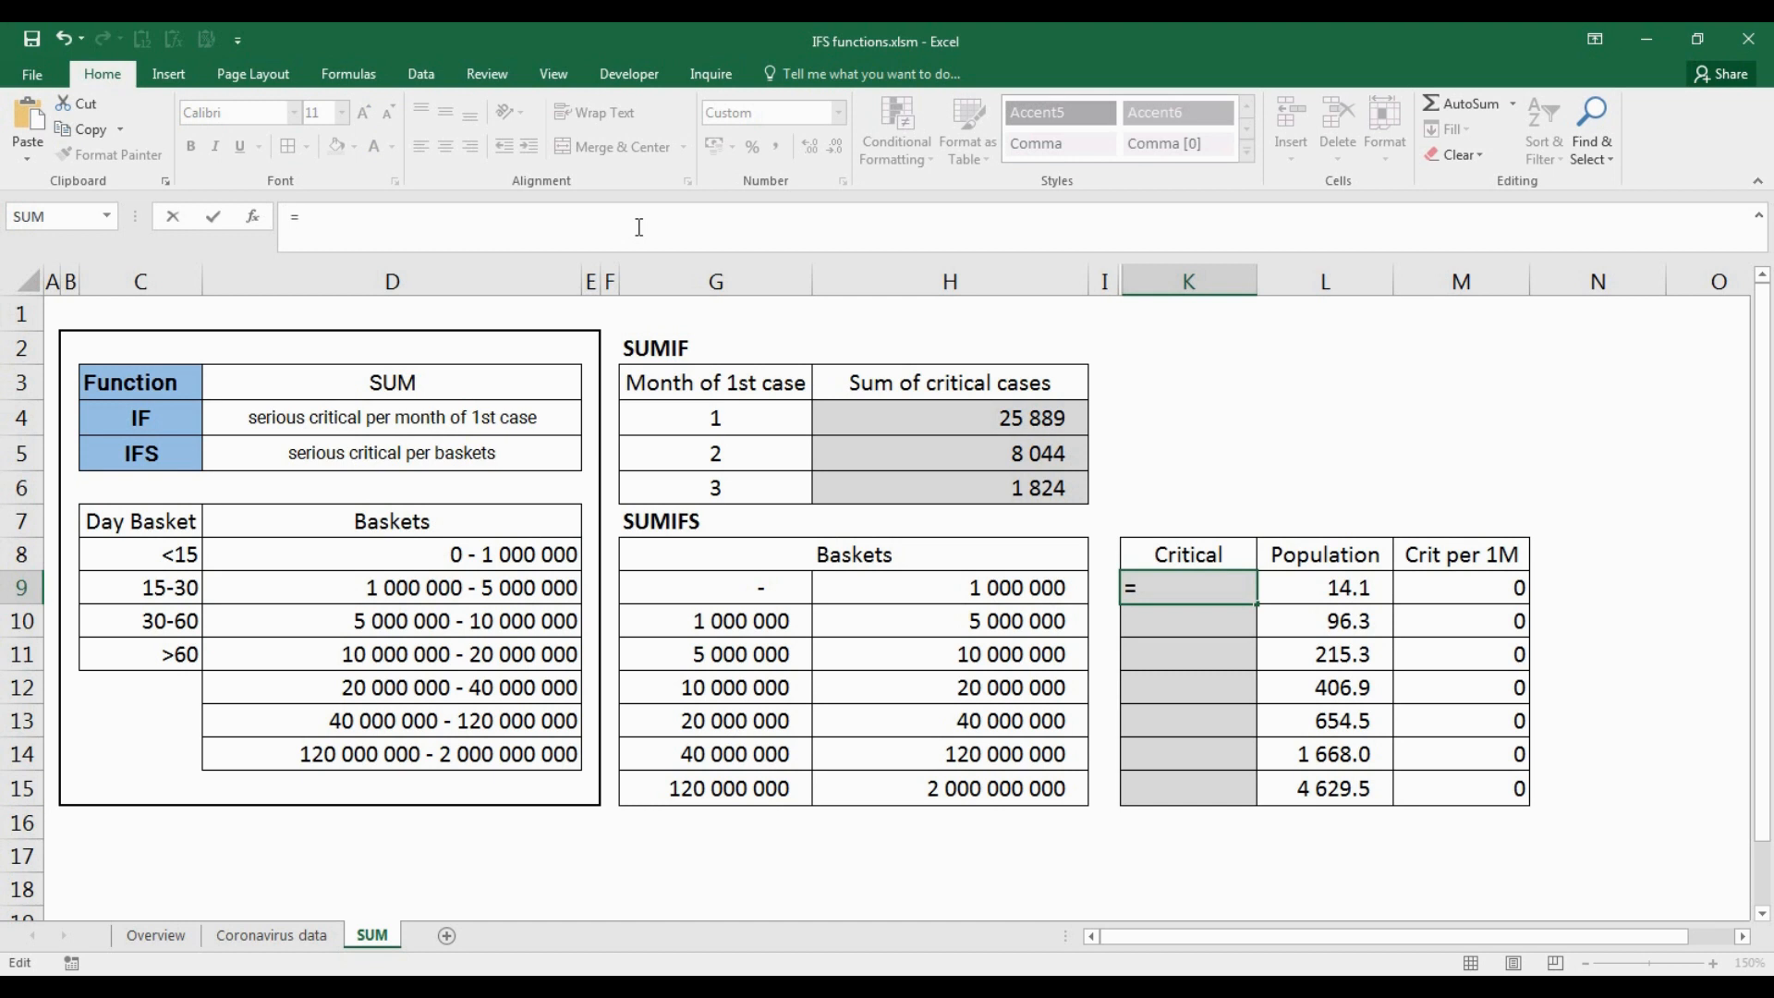
{"action": "type", "text": "sumifs"}
{"action": "key", "text": "Tab"}
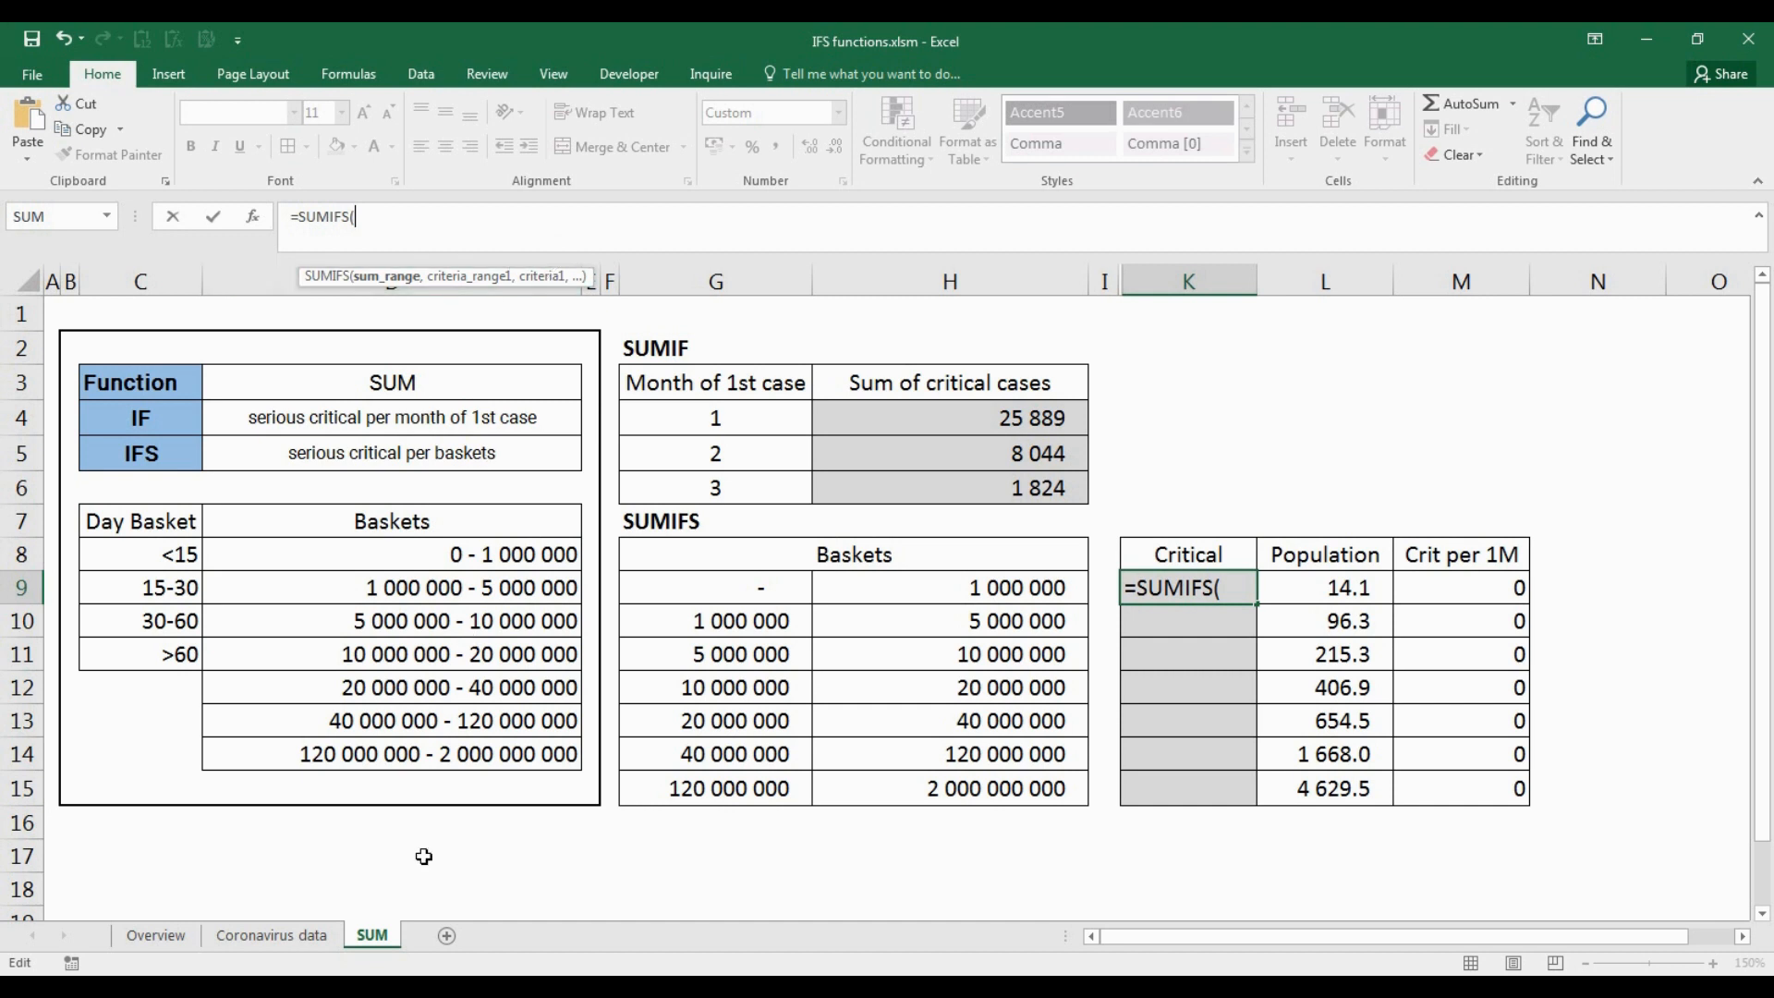
Step: Set the SUMIFS sum range to the absolute Serious Critical column 'Coronavirus data'!$F$3:$F$205
{"action": "left_click", "coordinate": [297, 942]}
{"action": "left_click", "coordinate": [700, 356]}
{"action": "key", "text": "Down"}
{"action": "key", "text": "ctrl+shift+Down"}
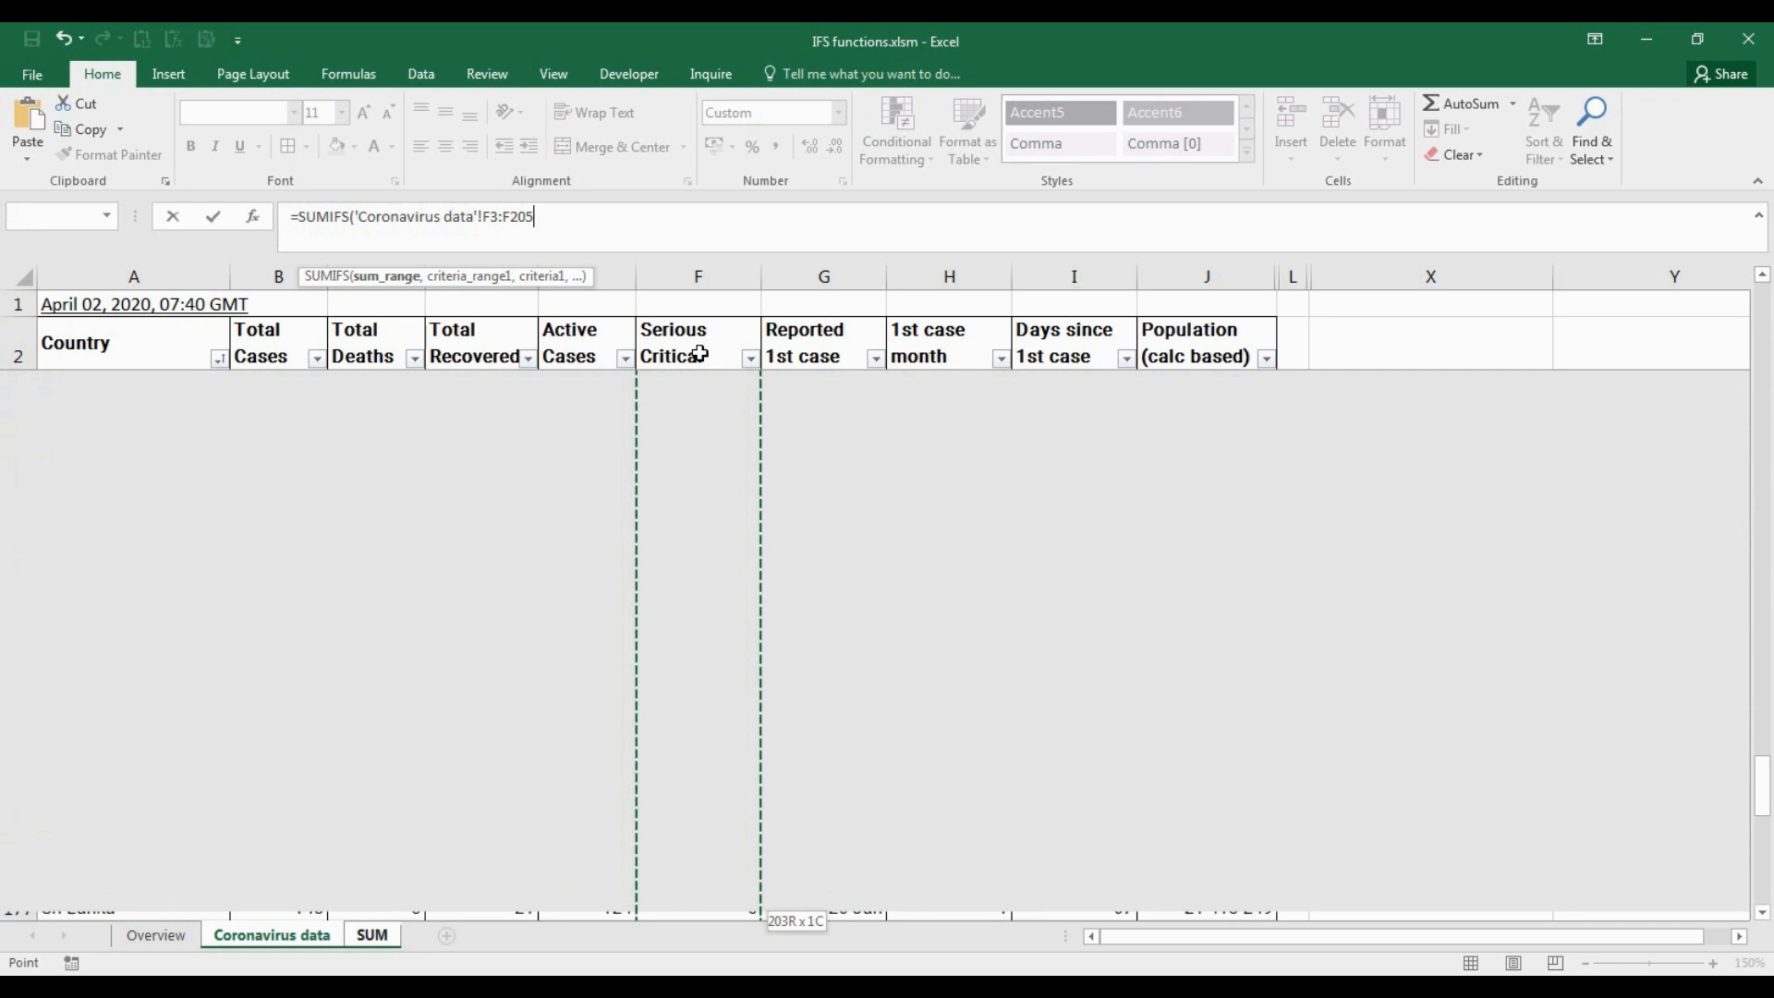
{"action": "key", "text": "F4"}
{"action": "type", "text": ","}
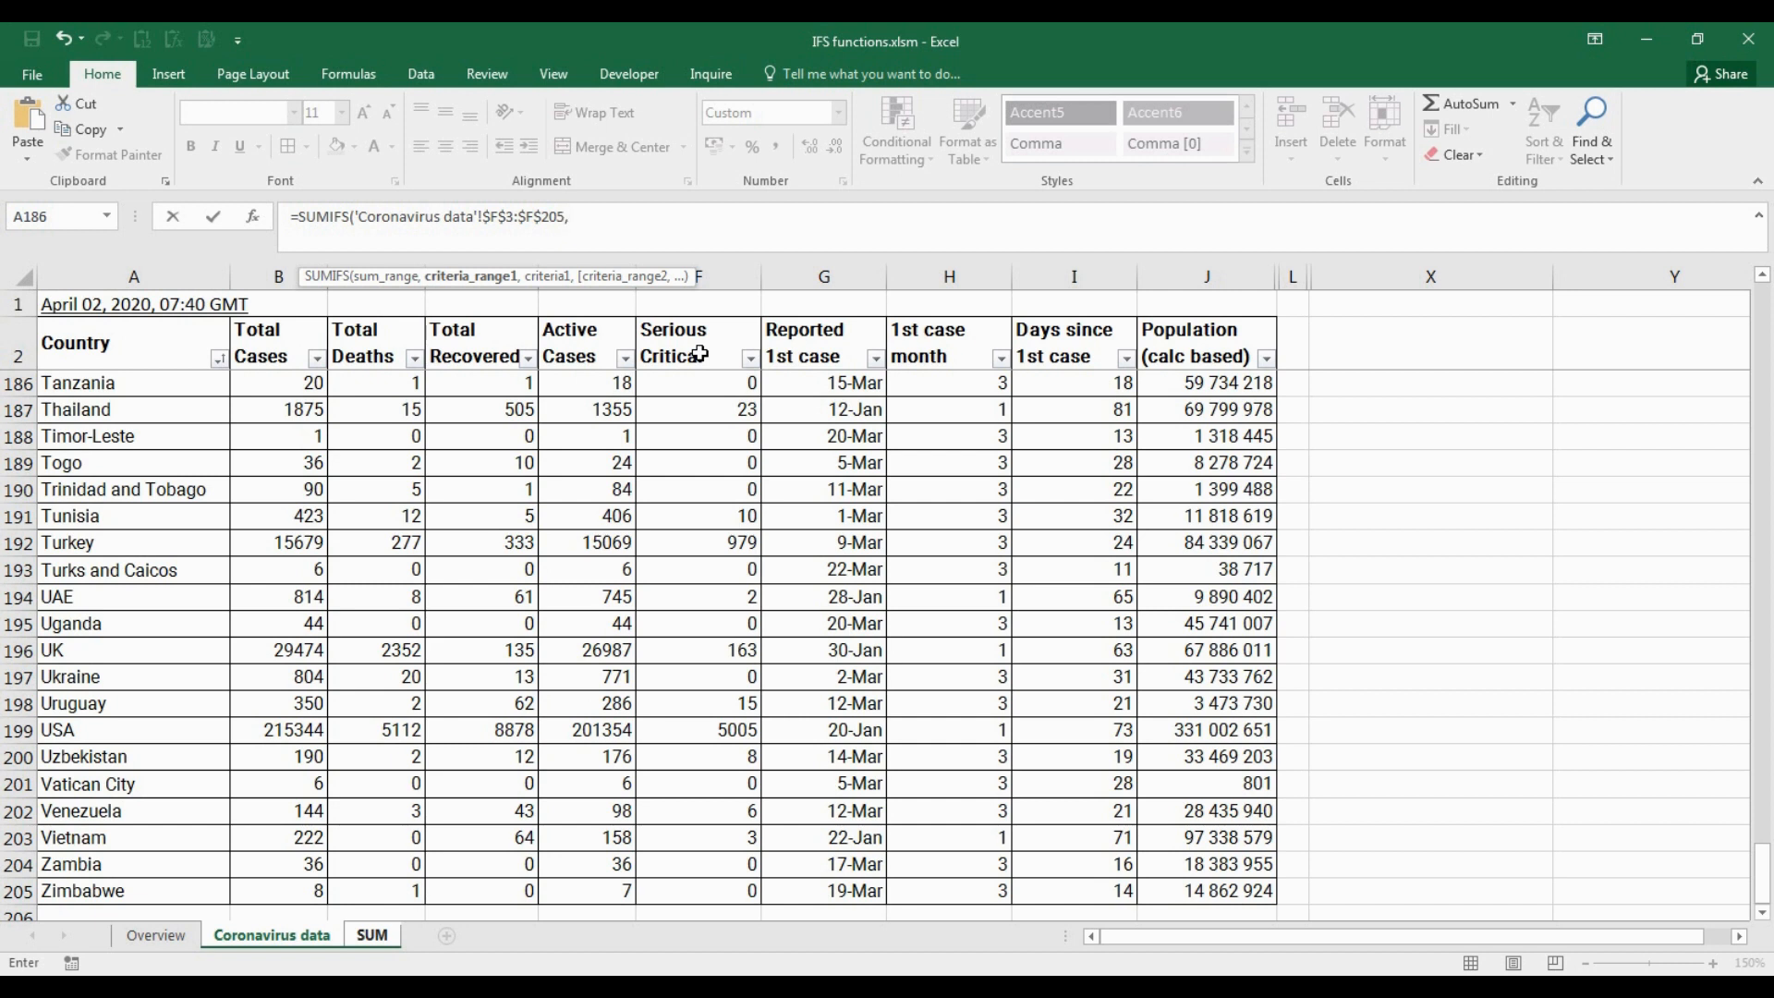
Step: Add the first SUMIFS condition: population range 'Coronavirus data'!$J$3:$J$205 with criterion ">"&SUM!$G9, locking only the column of G9
{"action": "left_click", "coordinate": [271, 935]}
{"action": "left_click", "coordinate": [1208, 338]}
{"action": "key", "text": "ctrl+shift+Down"}
{"action": "key", "text": "Down"}
{"action": "key", "text": "ctrl+shift+Down"}
{"action": "key", "text": "F4"}
{"action": "type", "text": ",\">\"&"}
{"action": "left_click", "coordinate": [372, 935]}
{"action": "left_click", "coordinate": [754, 582]}
{"action": "key", "text": "F4"}
{"action": "key", "text": "F4"}
{"action": "key", "text": "F4"}
Step: Duplicate the population condition within the SUMIFS formula, change its criterion to "<="&SUM!$H9 and commit the formula
{"action": "left_click_drag", "start_coordinate": [874, 217], "coordinate": [566, 217]}
{"action": "key", "text": "ctrl+c"}
{"action": "left_click", "coordinate": [875, 218]}
{"action": "key", "text": "ctrl+v"}
{"action": "left_click_drag", "start_coordinate": [1100, 222], "coordinate": [1092, 222]}
{"action": "type", "text": "<="}
{"action": "left_click", "coordinate": [1183, 231]}
{"action": "key", "text": "BackSpace"}
{"action": "type", "text": "H"}
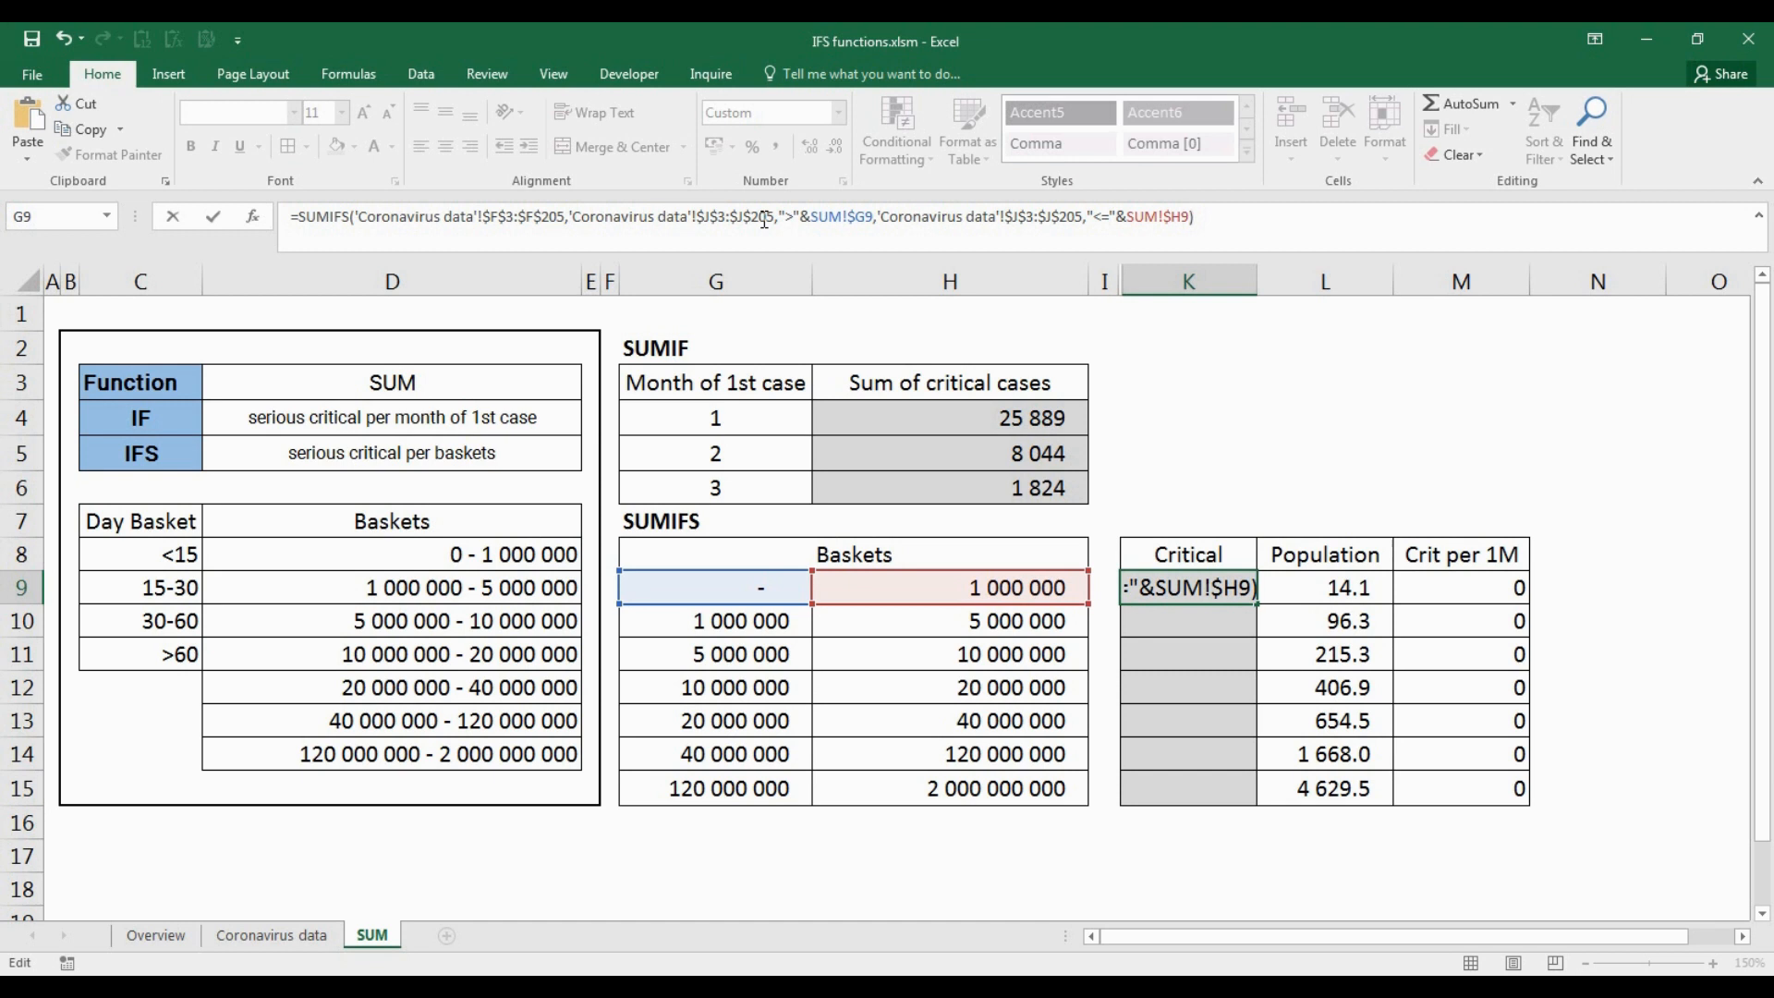
{"action": "key", "text": "Return"}
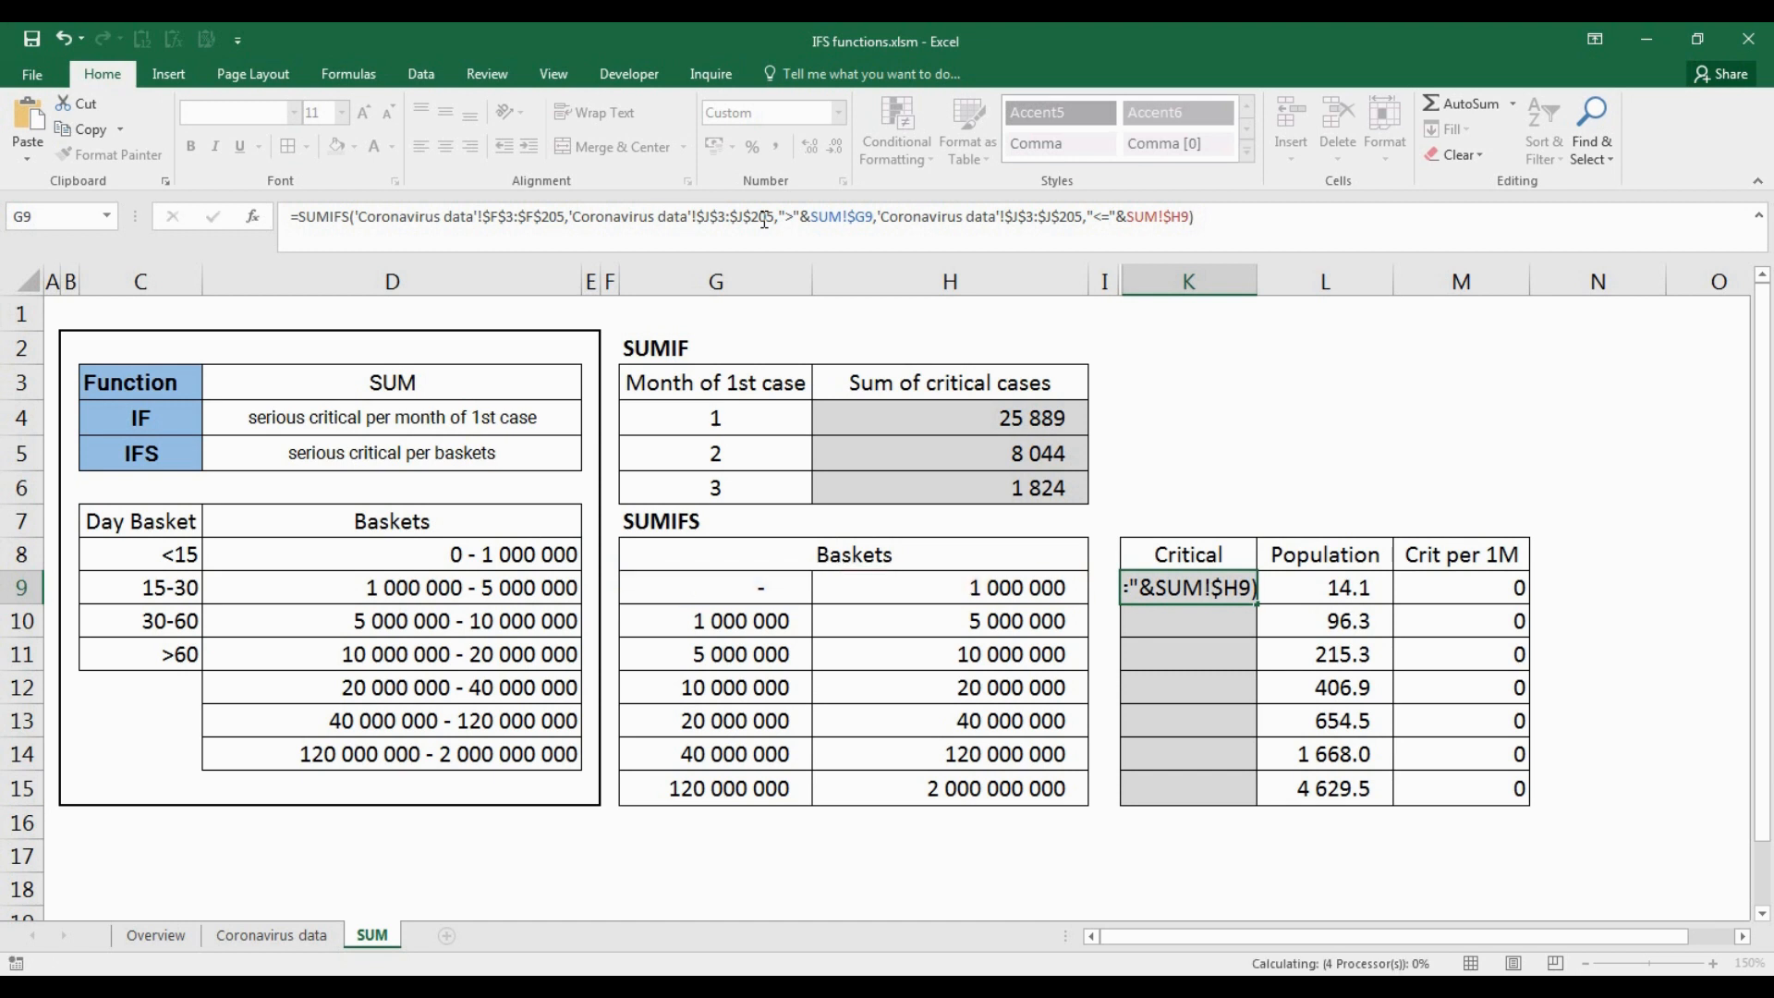
Step: Fill the SUMIFS formula from K9 through K15 for all population baskets
{"action": "left_click_drag", "start_coordinate": [1224, 594], "coordinate": [1214, 782]}
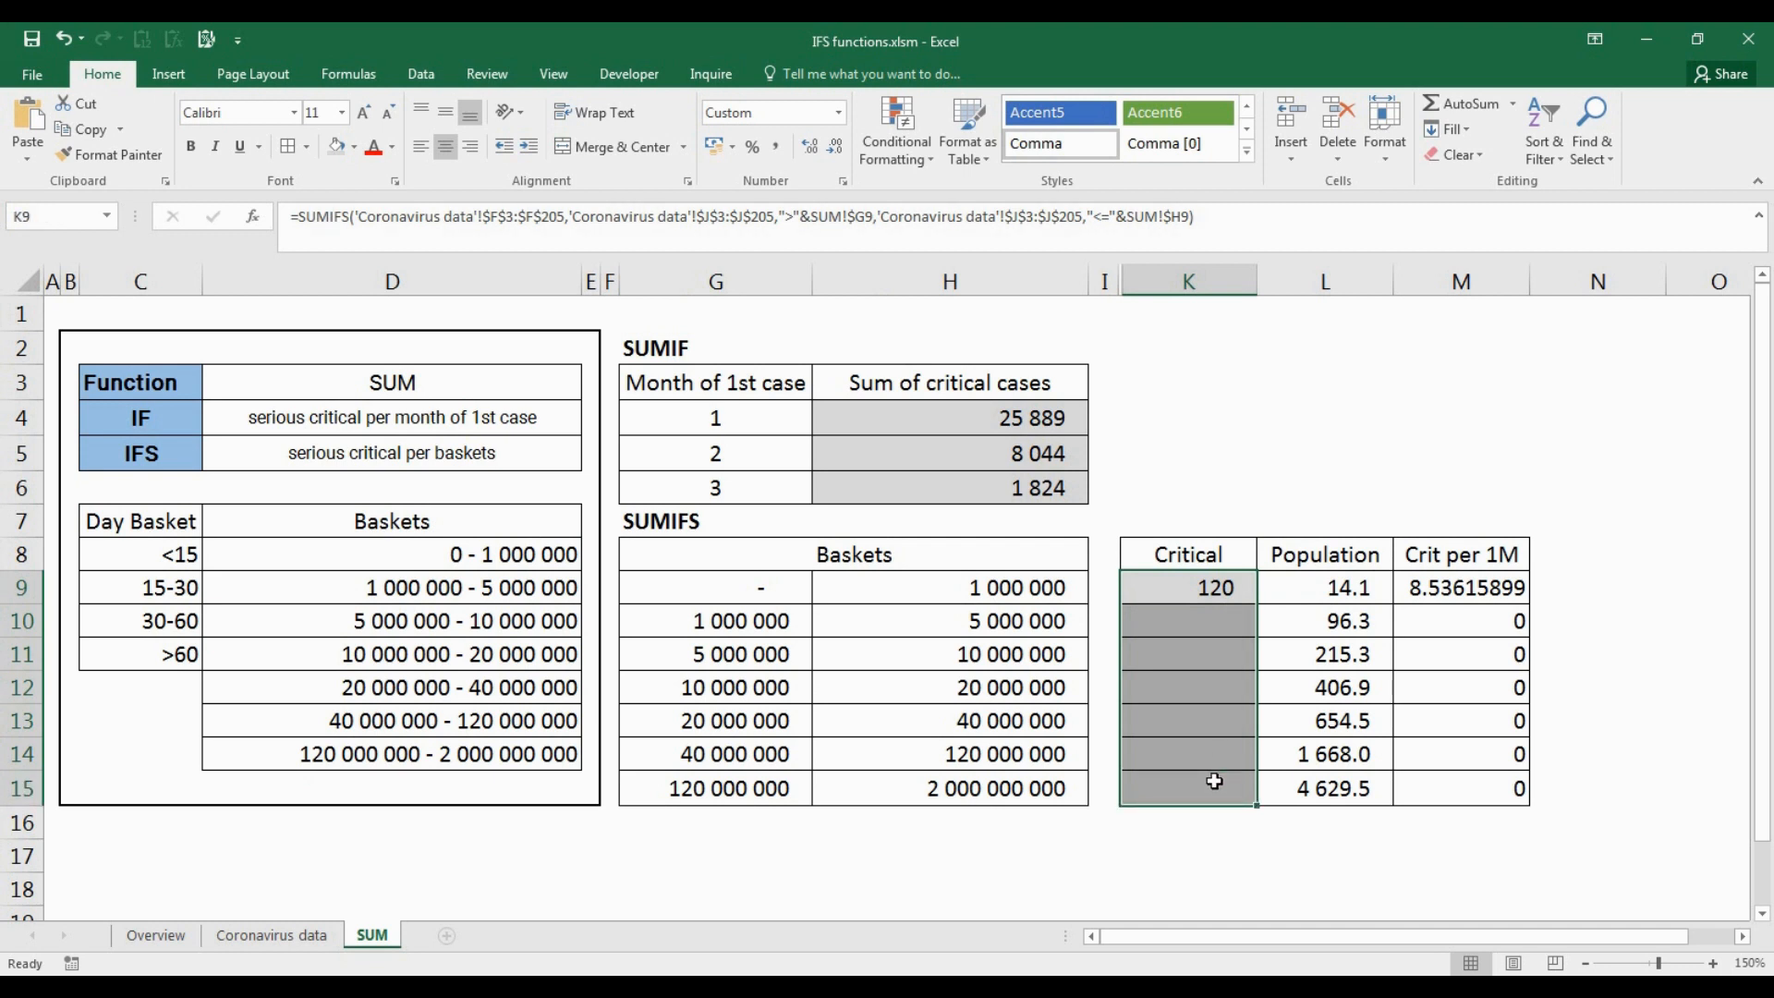
{"action": "key", "text": "F2"}
{"action": "key", "text": "ctrl+Return"}
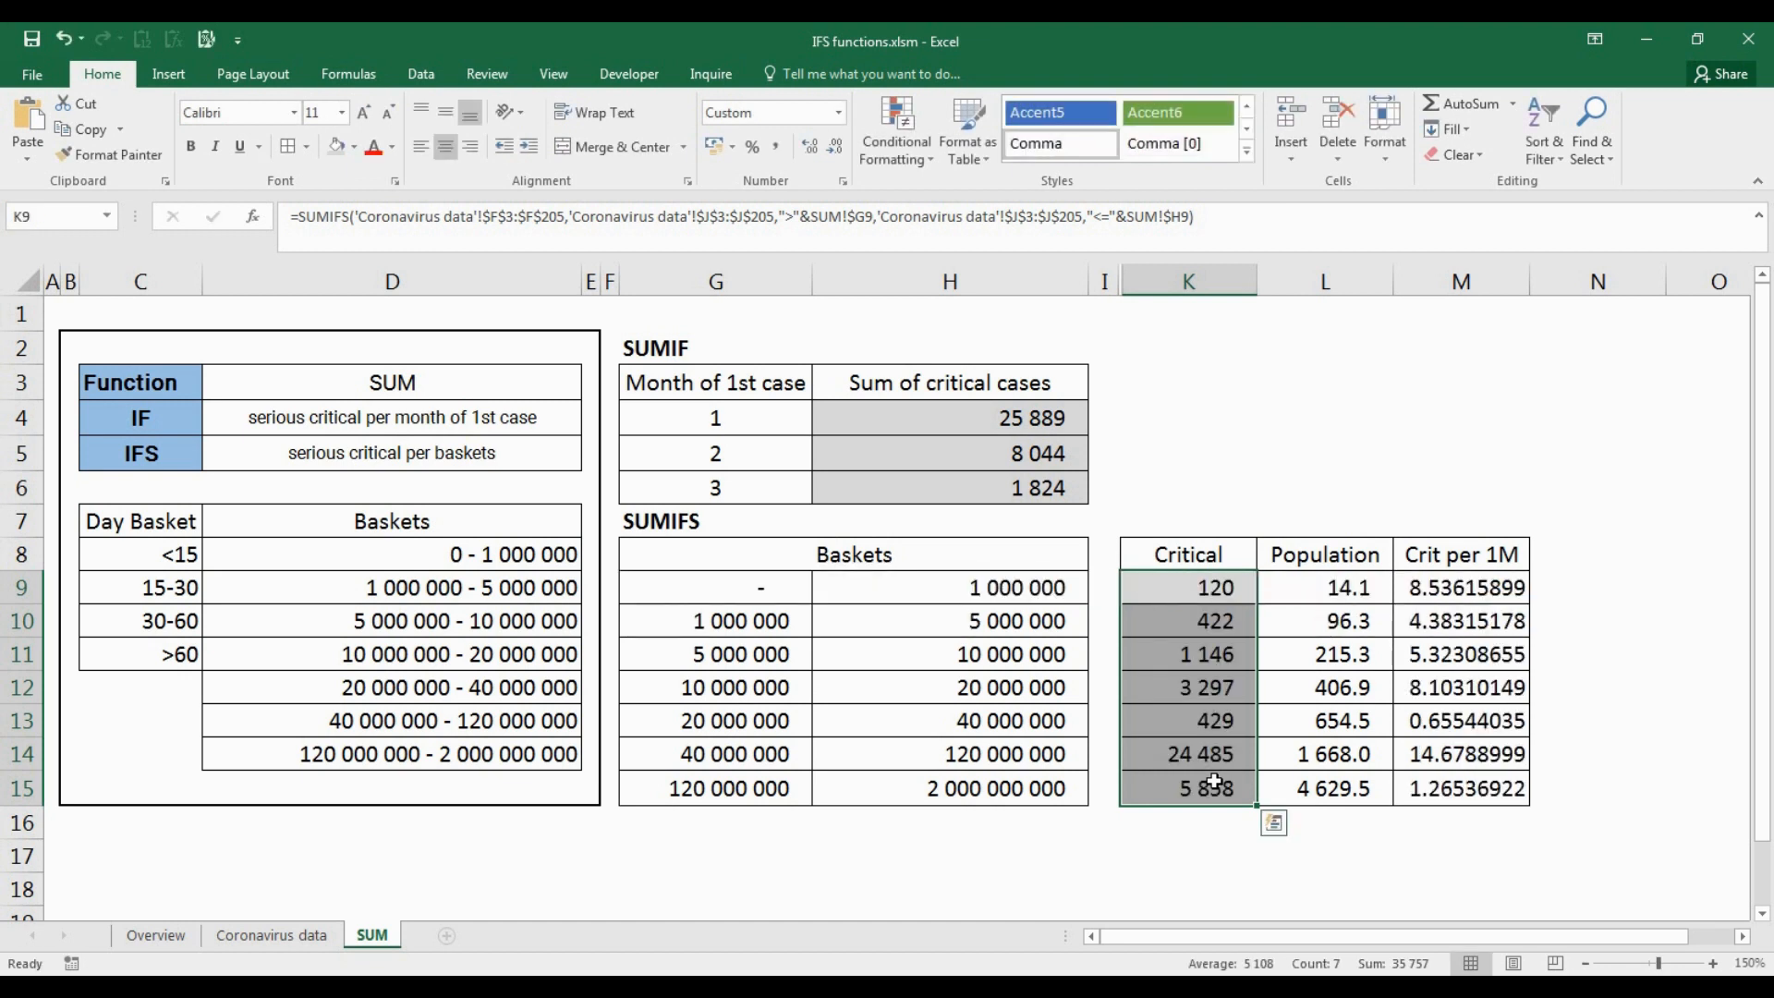
Step: Reduce the Crit per 1M values in M9:M15 to one decimal place
{"action": "left_click_drag", "start_coordinate": [1458, 596], "coordinate": [1458, 785]}
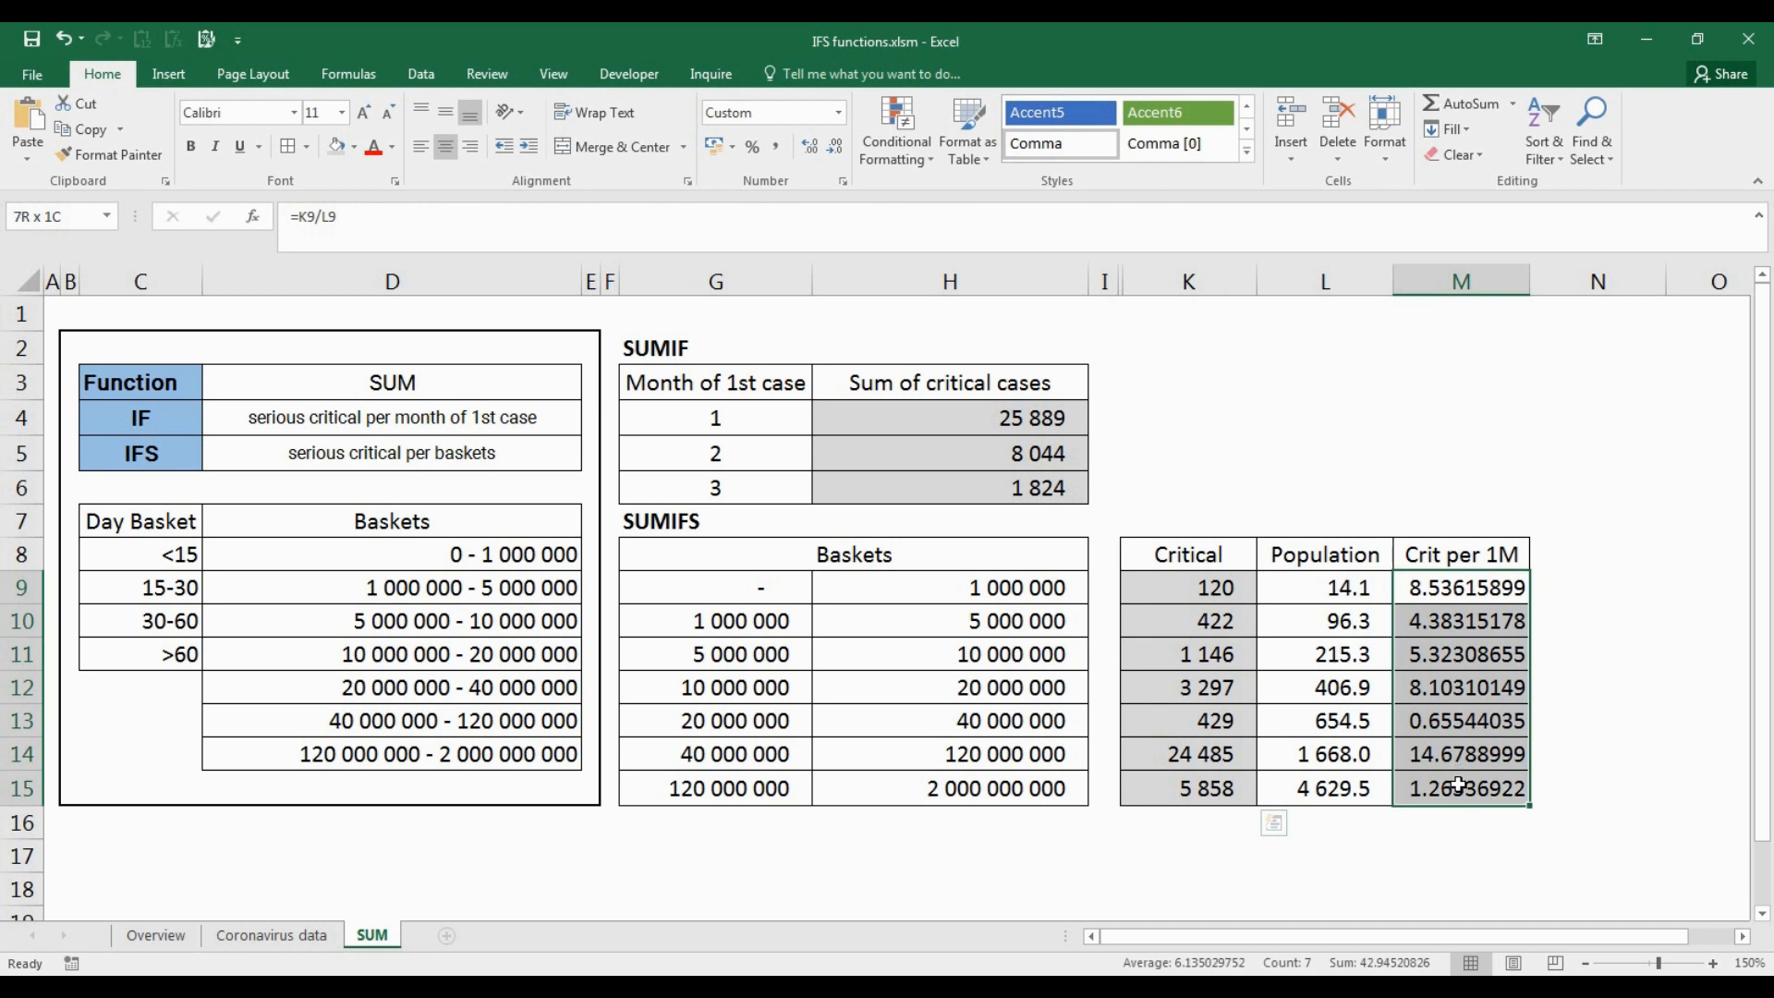
{"action": "left_click", "coordinate": [836, 148]}
{"action": "left_click", "coordinate": [836, 148]}
{"action": "left_click", "coordinate": [836, 148]}
{"action": "left_click", "coordinate": [836, 148]}
{"action": "left_click", "coordinate": [836, 148]}
{"action": "left_click", "coordinate": [836, 147]}
{"action": "left_click", "coordinate": [836, 148]}
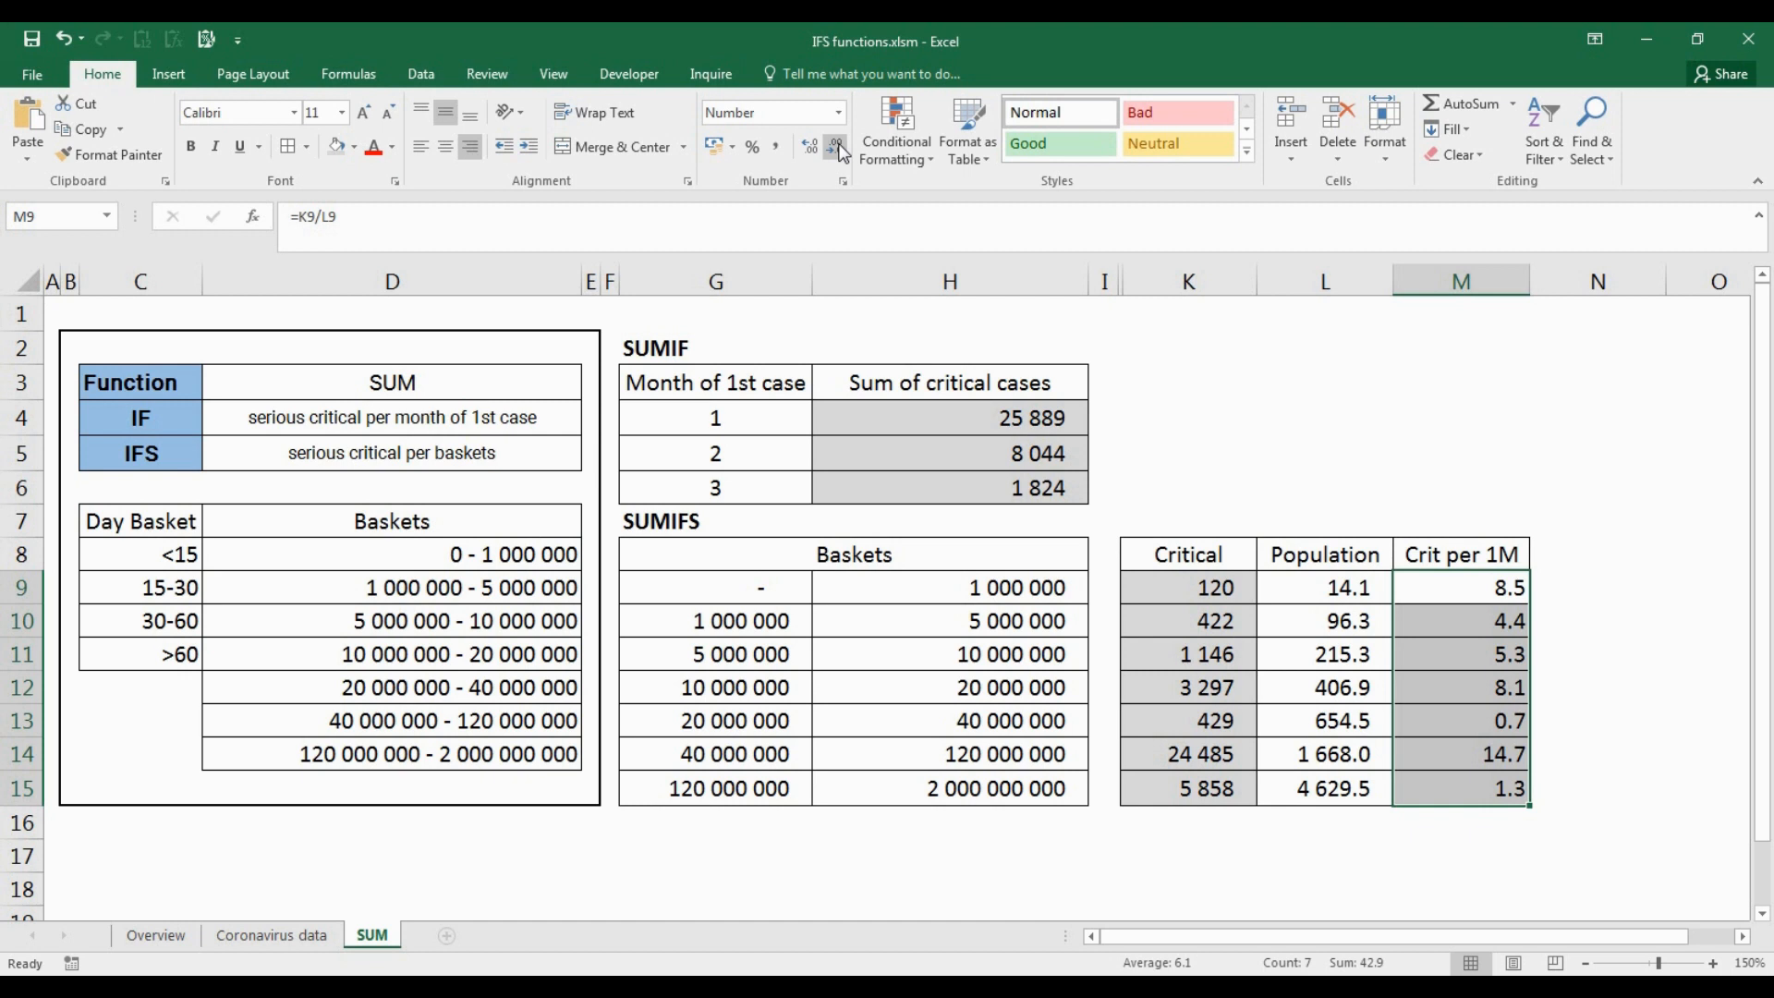
{"action": "left_click", "coordinate": [1442, 727]}
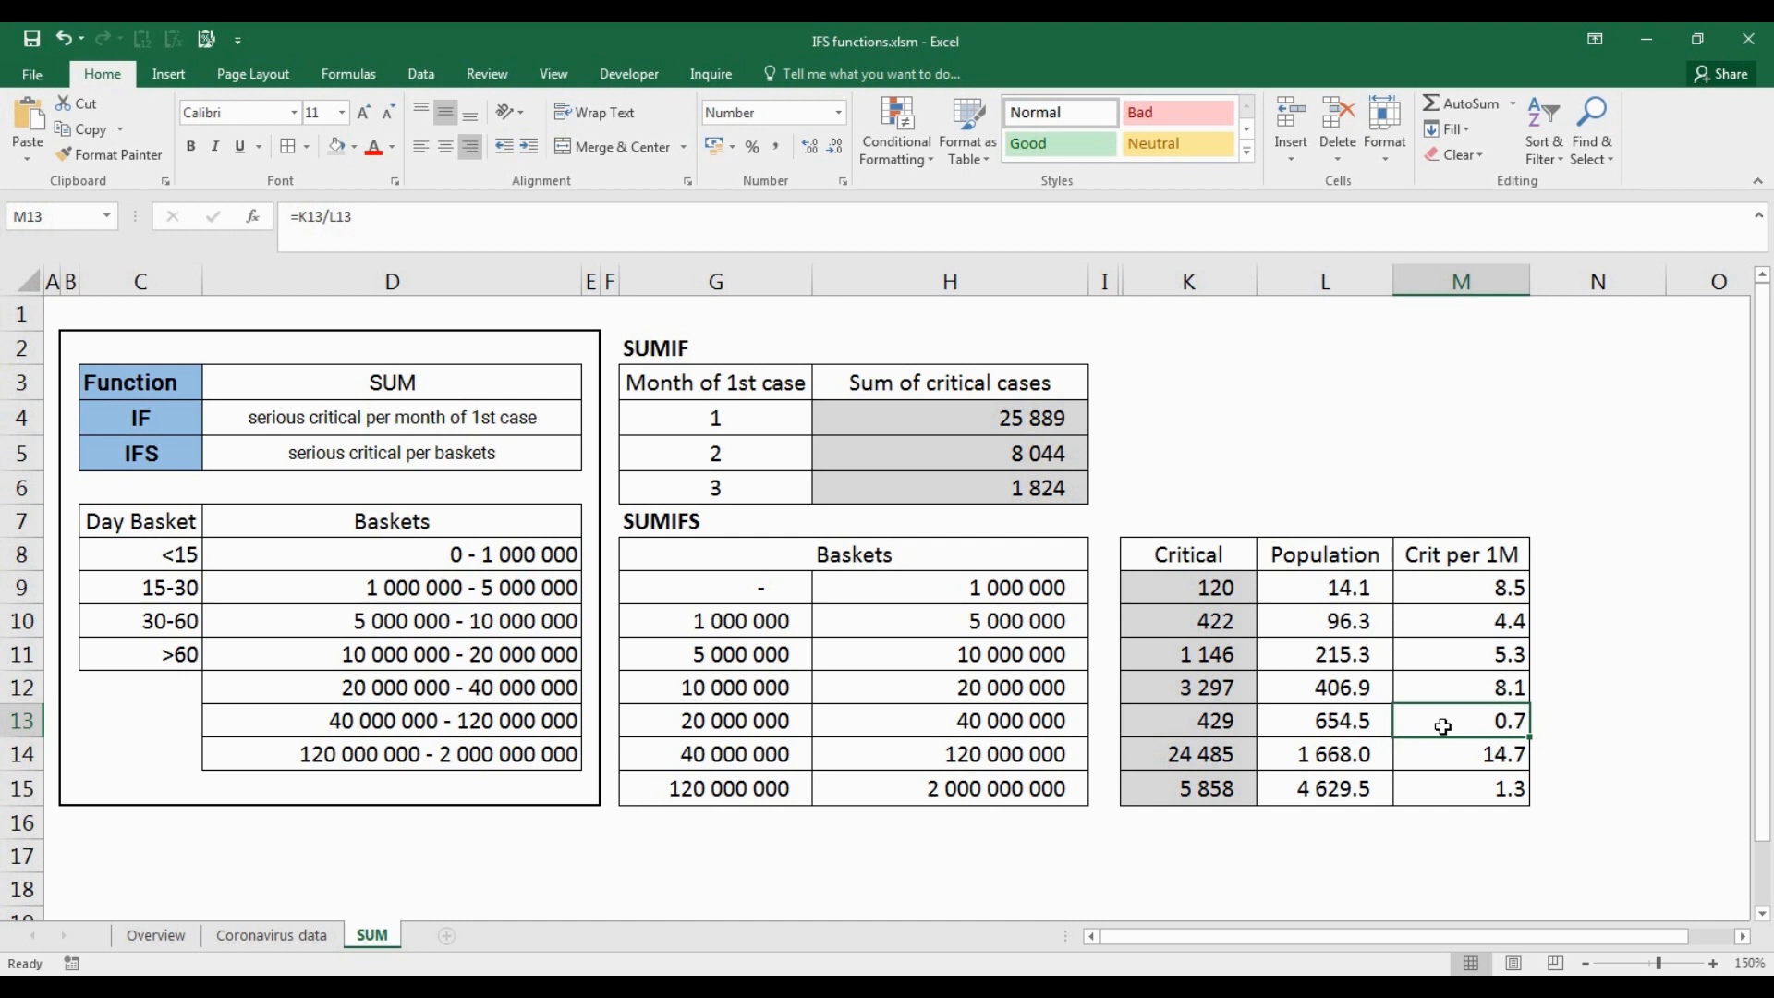
{"action": "left_click", "coordinate": [1476, 794]}
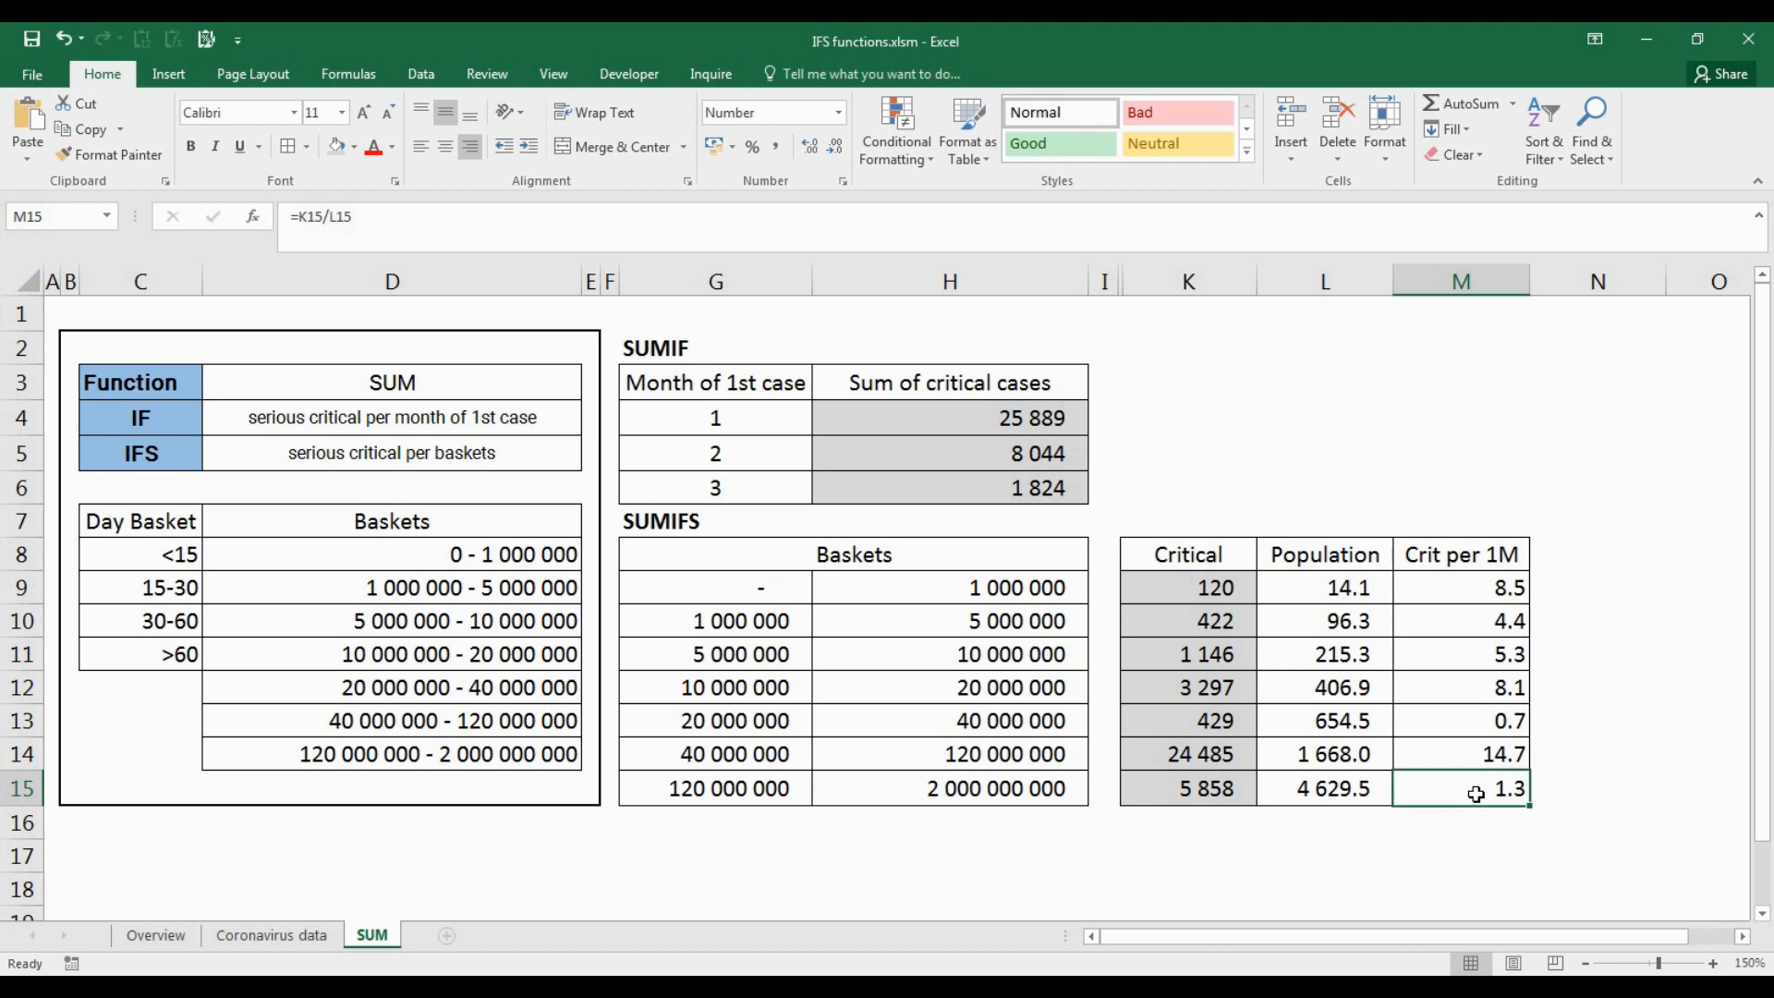
{"action": "left_click", "coordinate": [1448, 763]}
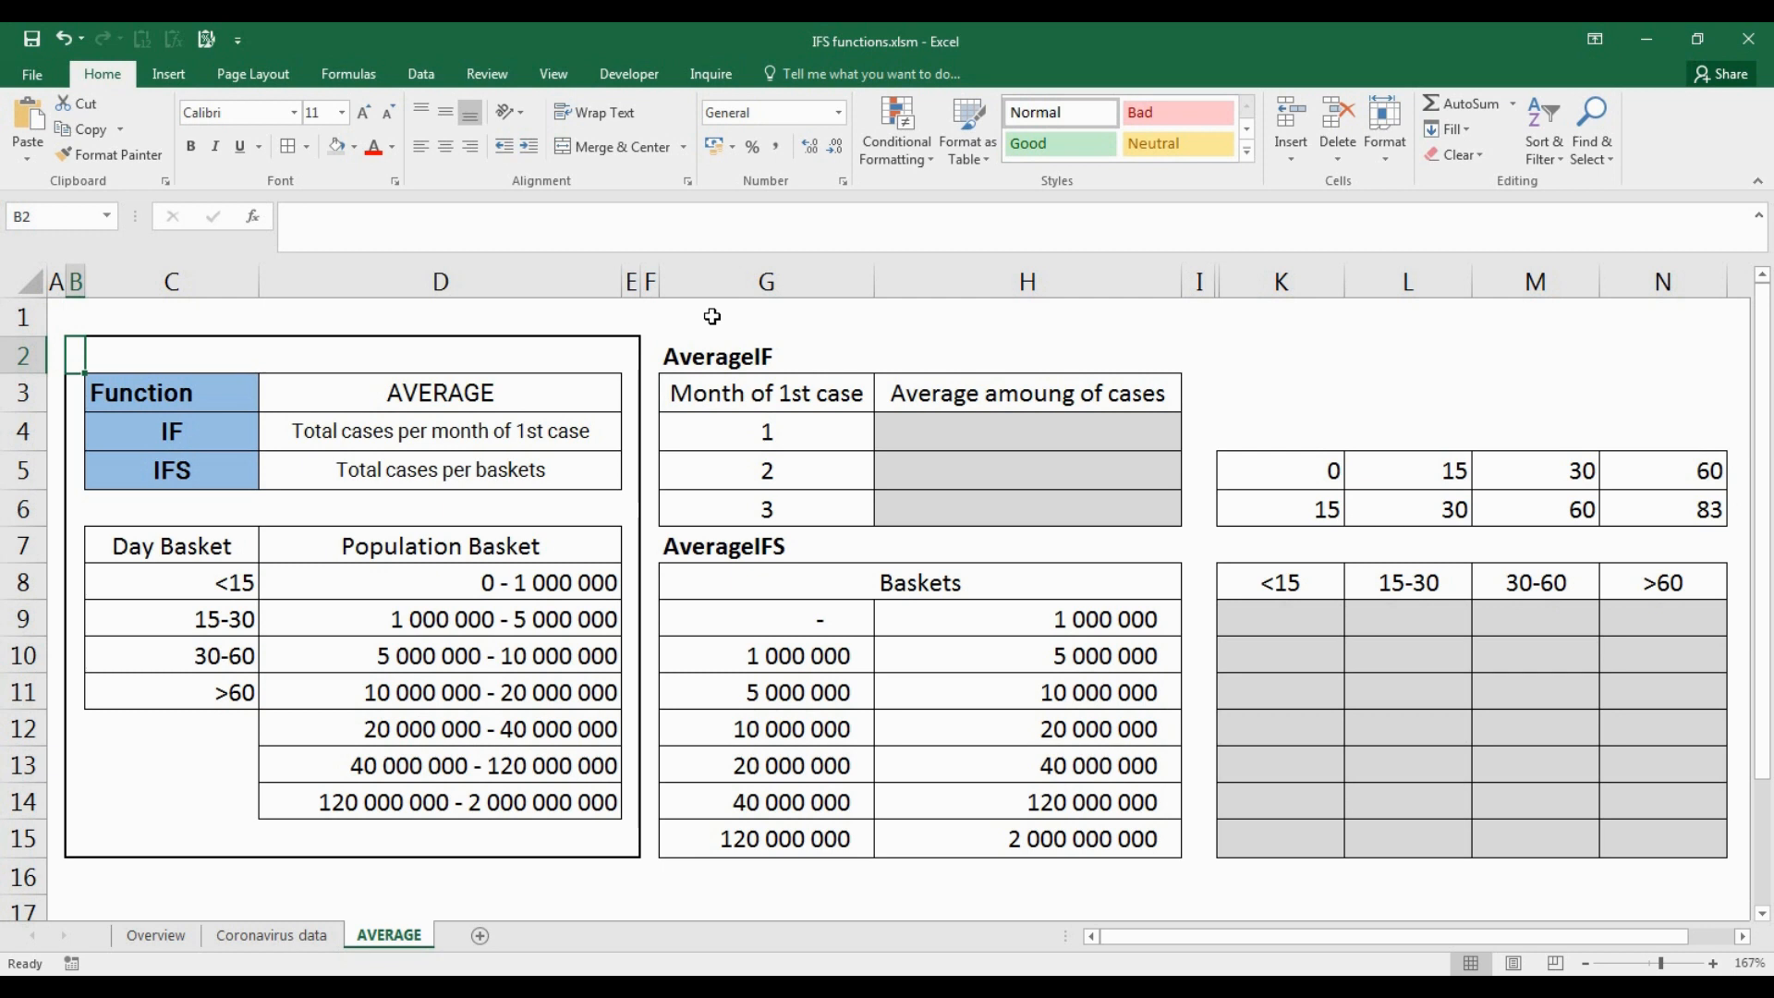
Step: Start an AVERAGEIF formula in cell H4 of the AVERAGE sheet for month 1's average cases
{"action": "left_click", "coordinate": [1119, 429]}
{"action": "left_click", "coordinate": [468, 230]}
{"action": "type", "text": "="}
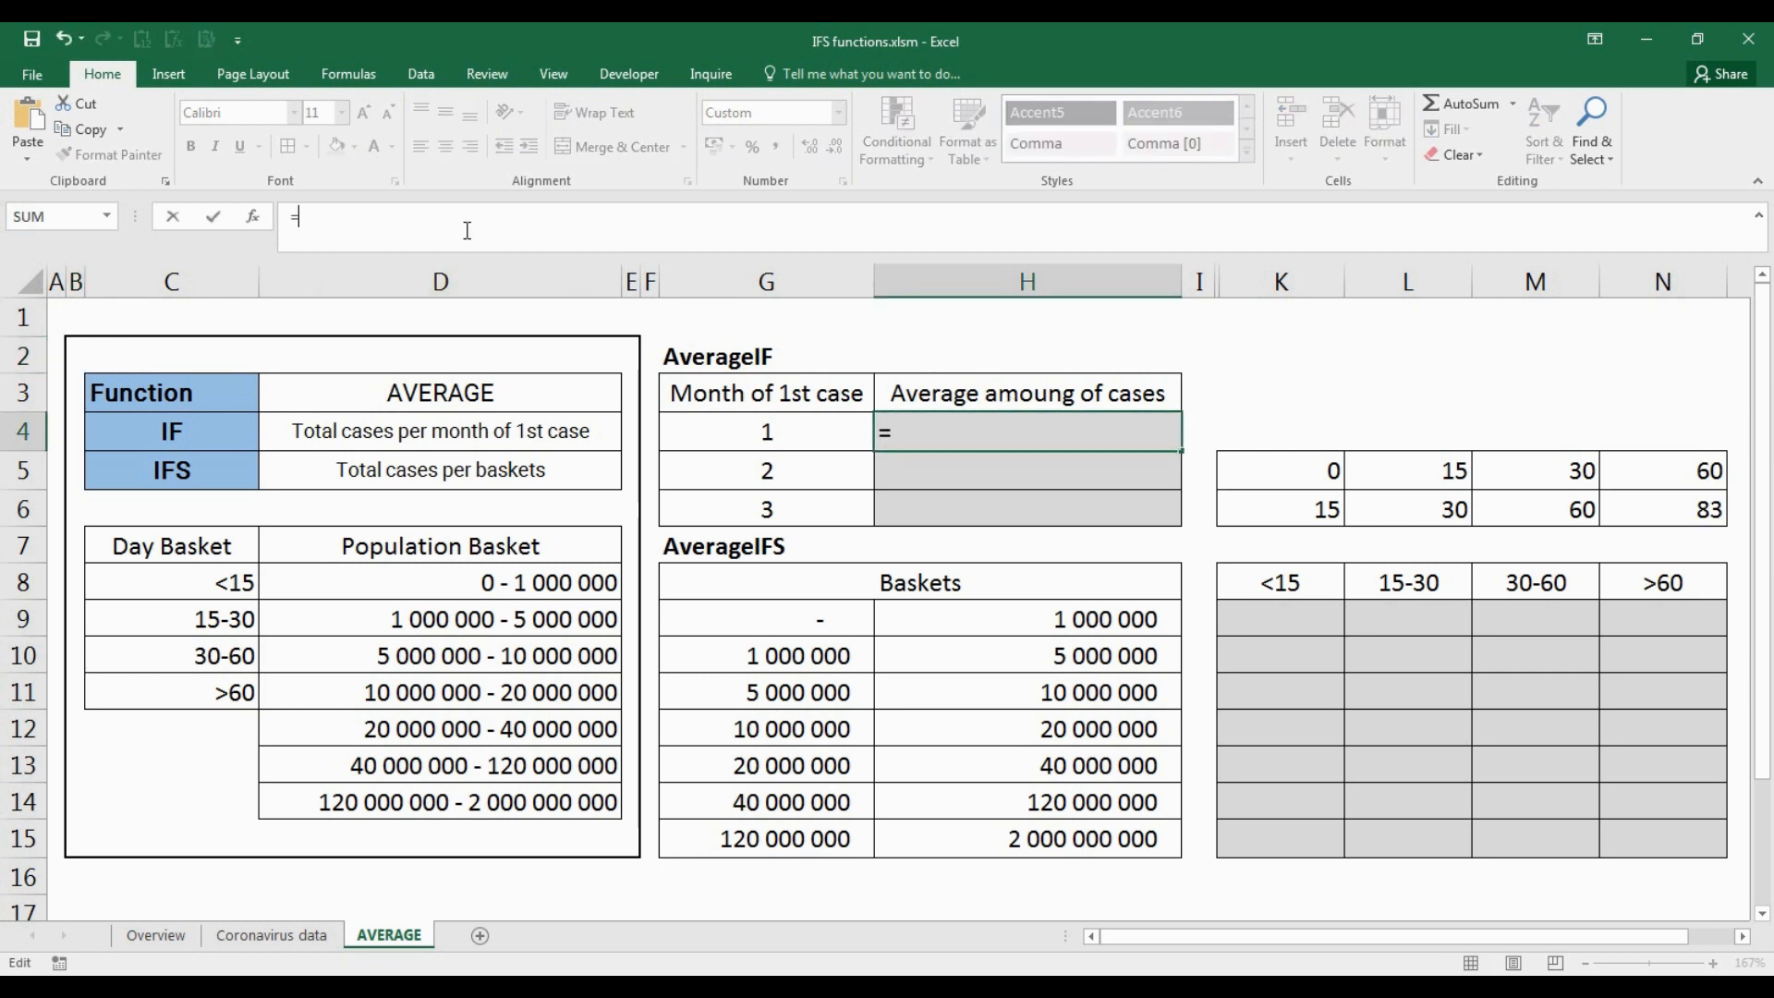
{"action": "type", "text": "aver"}
{"action": "key", "text": "Down"}
{"action": "key", "text": "Down"}
{"action": "key", "text": "Tab"}
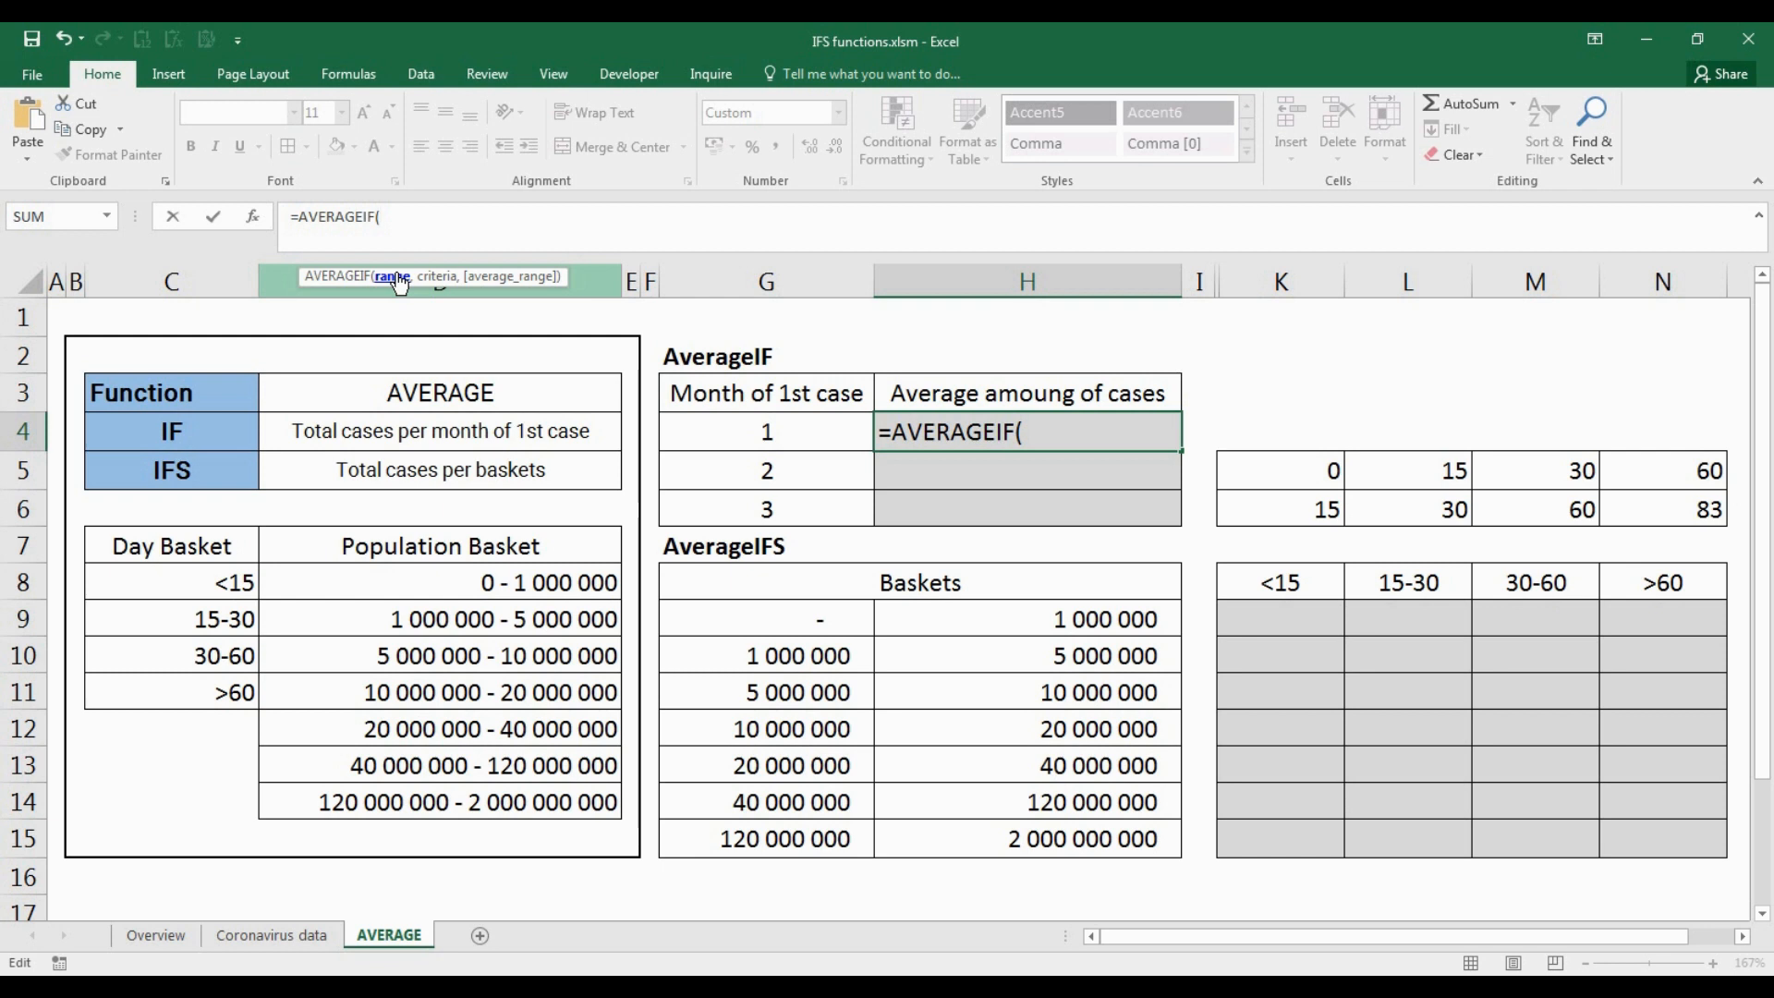
Step: Set the AVERAGEIF range to the absolute first-case-month column 'Coronavirus data'!$H$3:$H$205
{"action": "left_click", "coordinate": [268, 935]}
{"action": "left_click", "coordinate": [1097, 356]}
{"action": "key", "text": "Left"}
{"action": "key", "text": "Down"}
{"action": "key", "text": "ctrl+shift+Down"}
{"action": "key", "text": "F4"}
{"action": "type", "text": ","}
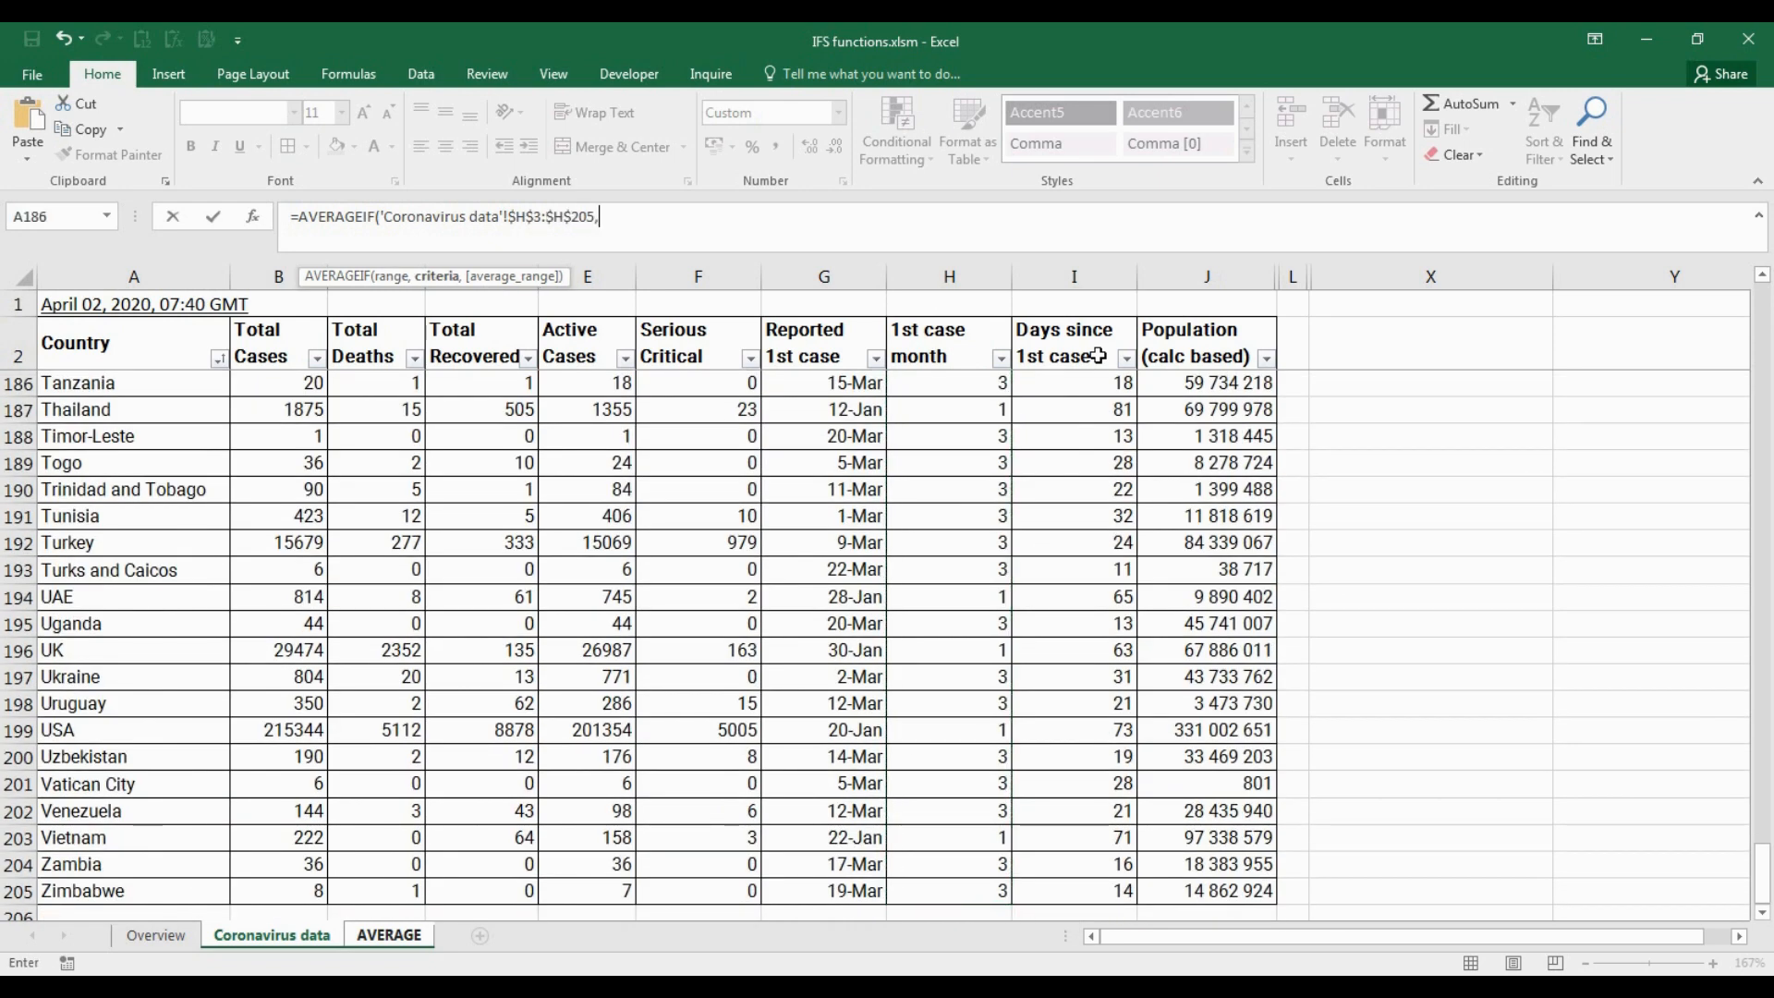
Step: Add the month cell AVERAGE!G4 as the AVERAGEIF criterion
{"action": "left_click", "coordinate": [398, 936]}
{"action": "left_click", "coordinate": [820, 435]}
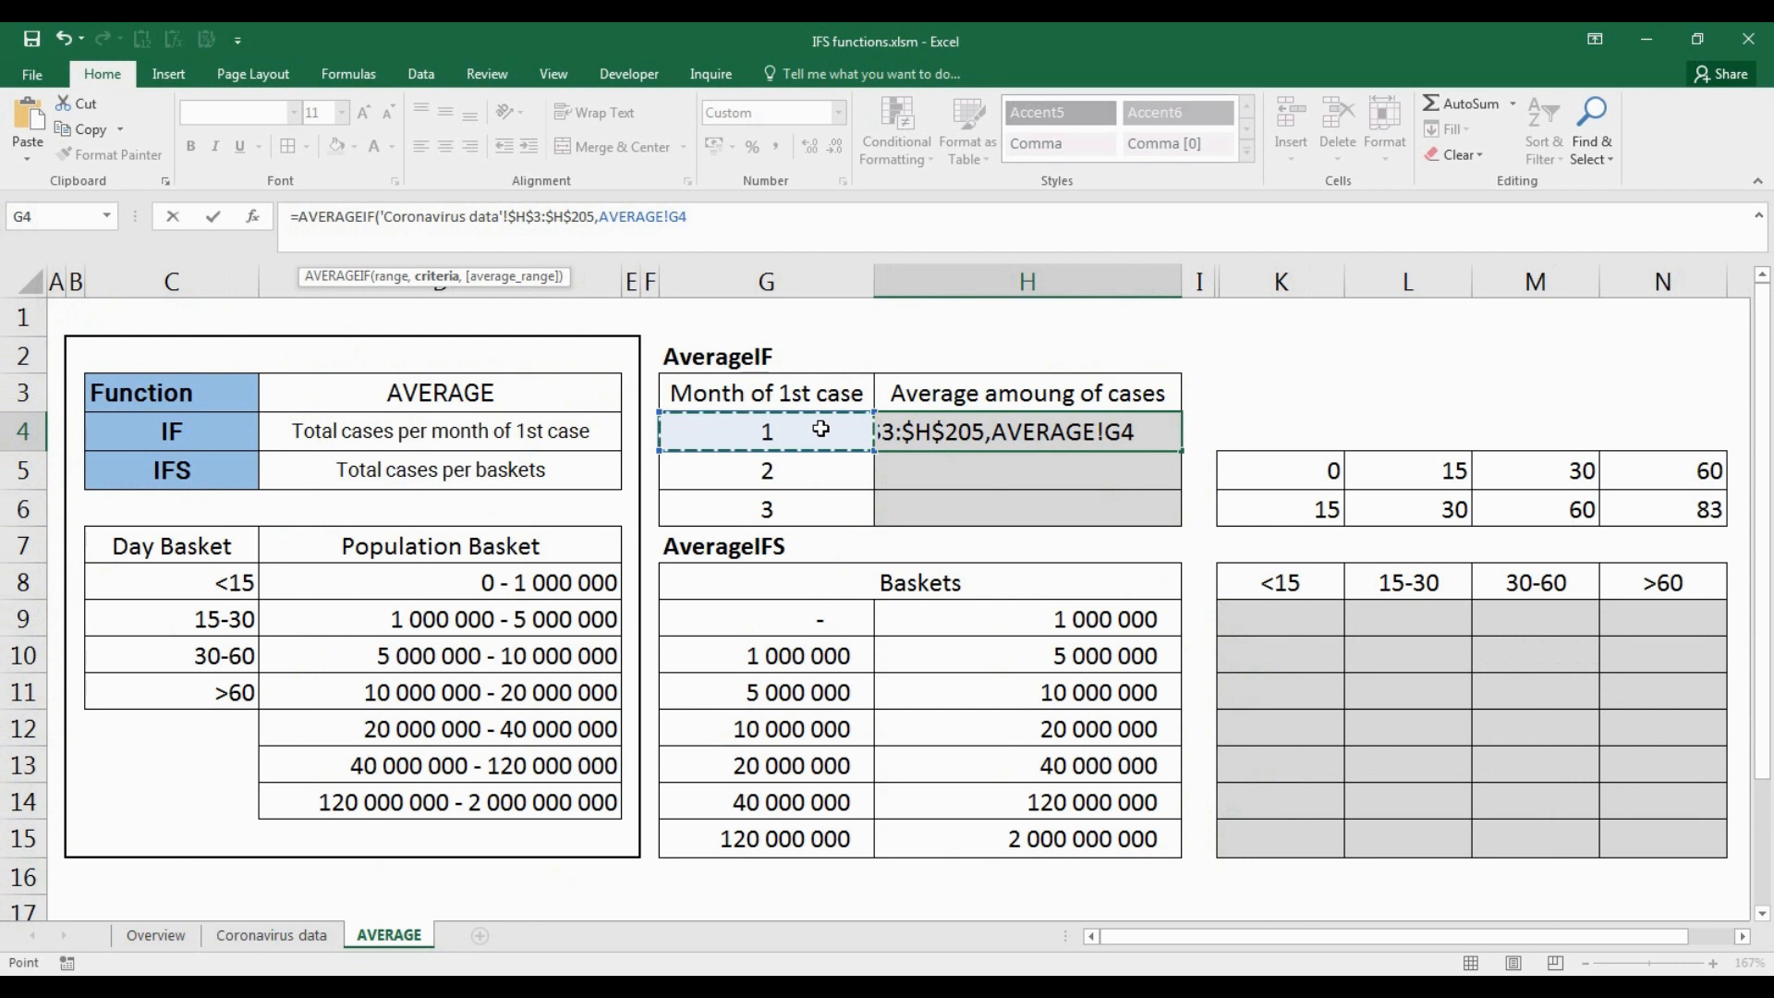
{"action": "type", "text": ","}
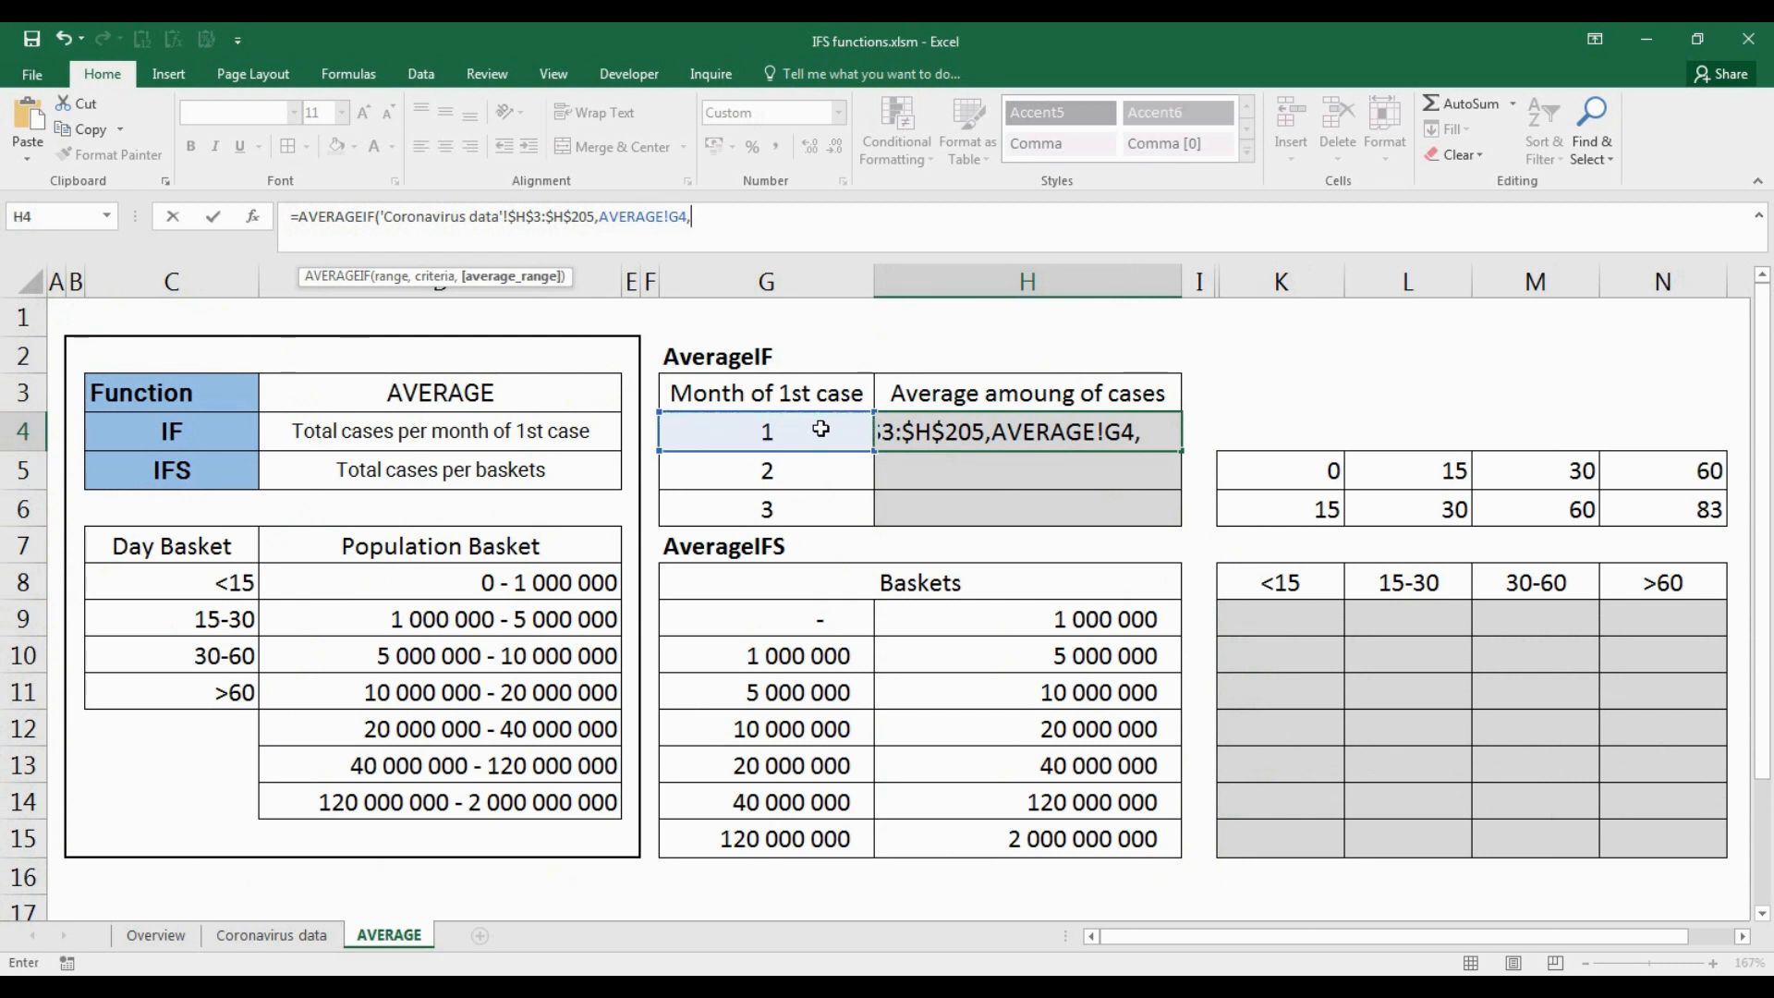
Step: Use the absolute Total Cases range 'Coronavirus data'!$B$3:$B$205 as the AVERAGEIF average range and commit the formula
{"action": "left_click", "coordinate": [270, 935]}
{"action": "left_click", "coordinate": [238, 321]}
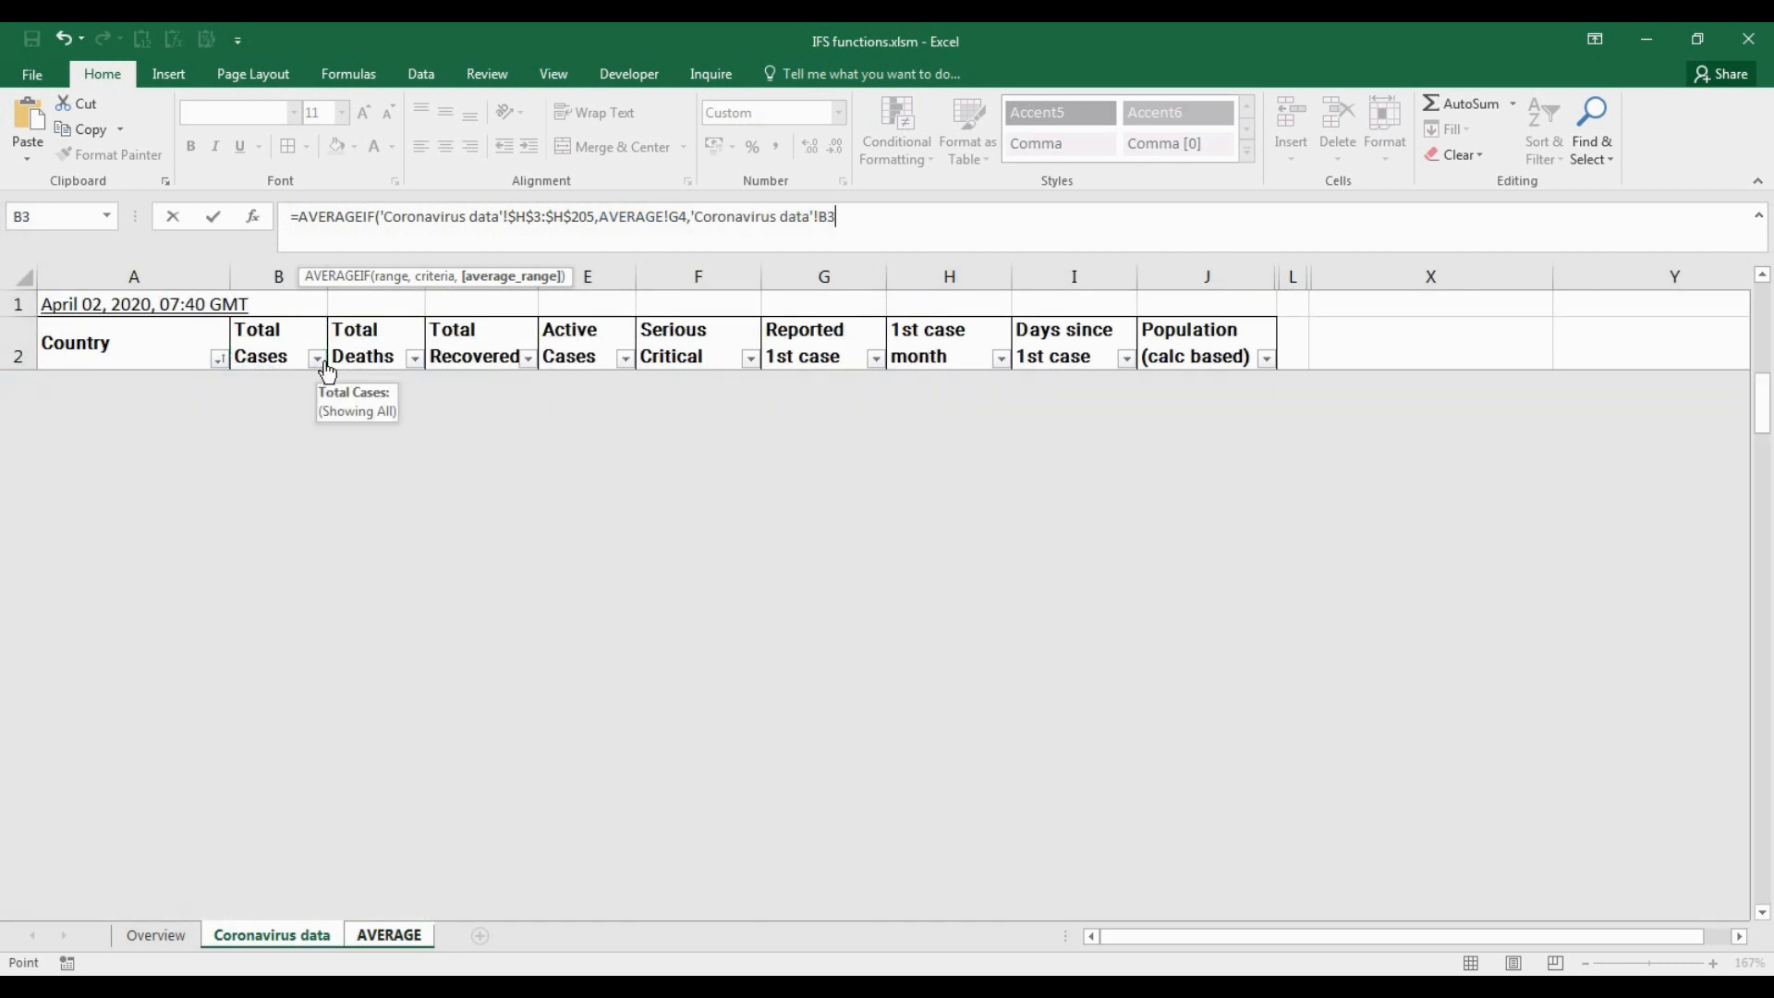
{"action": "key", "text": "F4"}
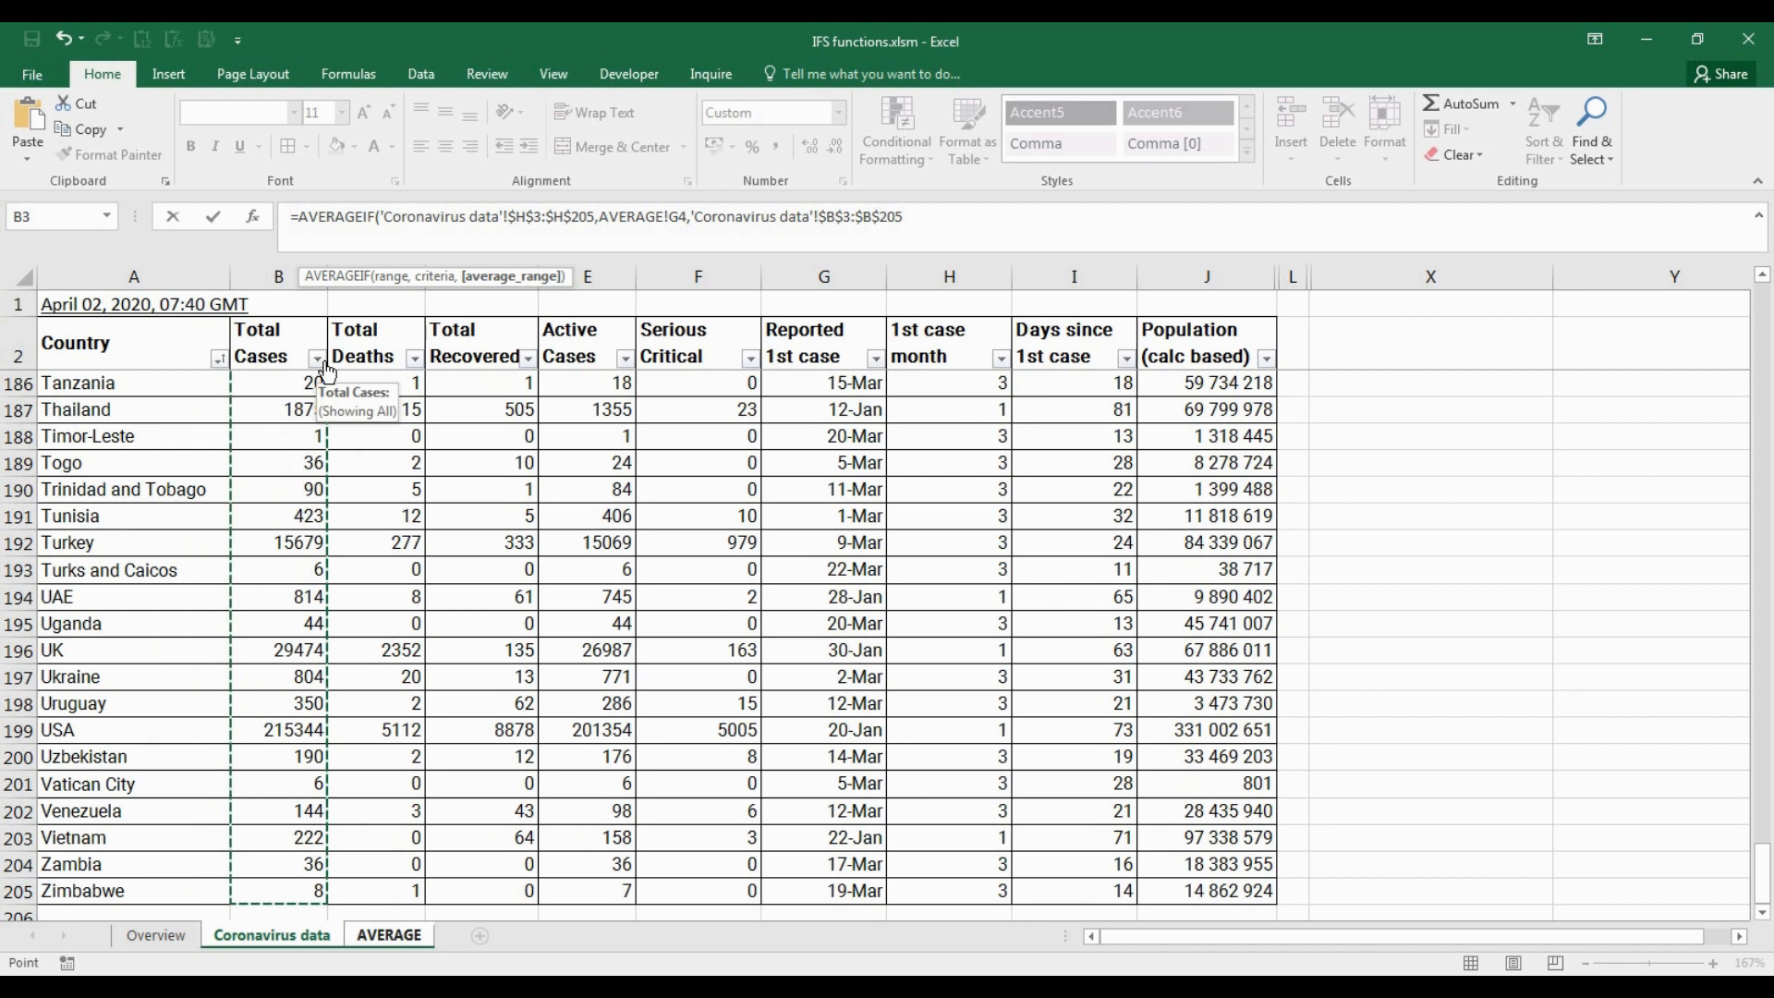
{"action": "key", "text": "Return"}
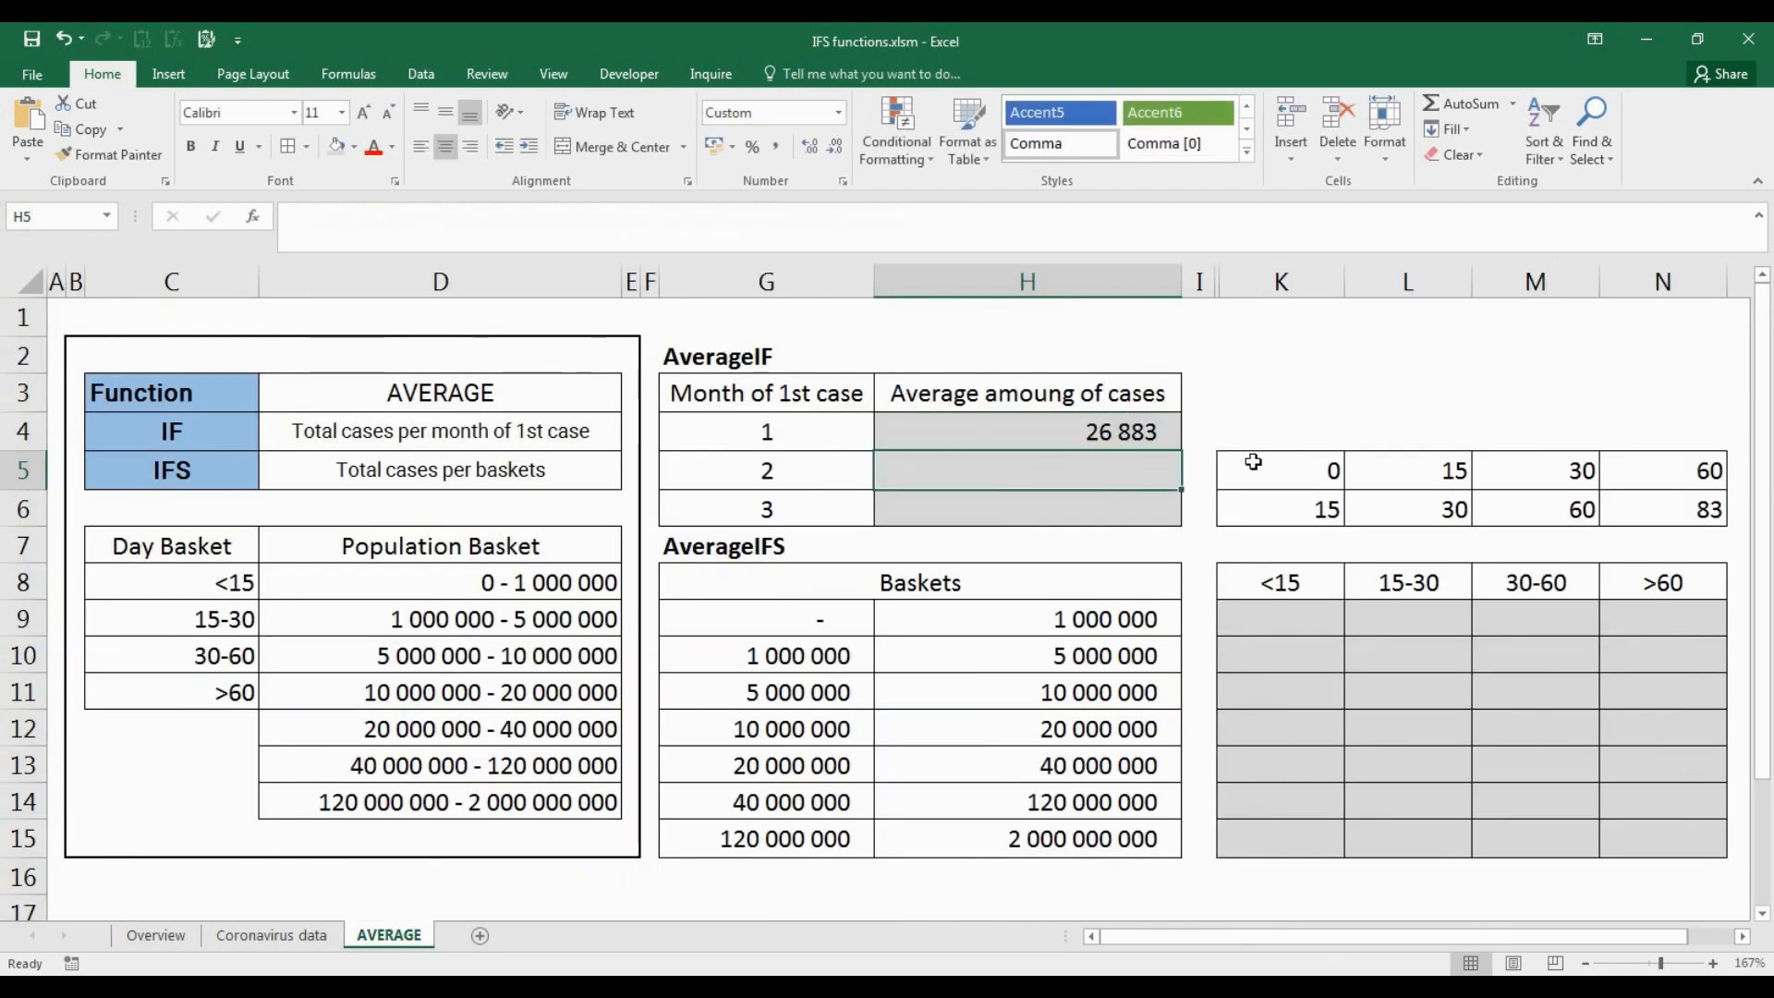
Step: Fill the AVERAGEIF formula from H4 through H6 for all three first-case months
{"action": "left_click_drag", "start_coordinate": [1169, 436], "coordinate": [1149, 507]}
{"action": "key", "text": "F2"}
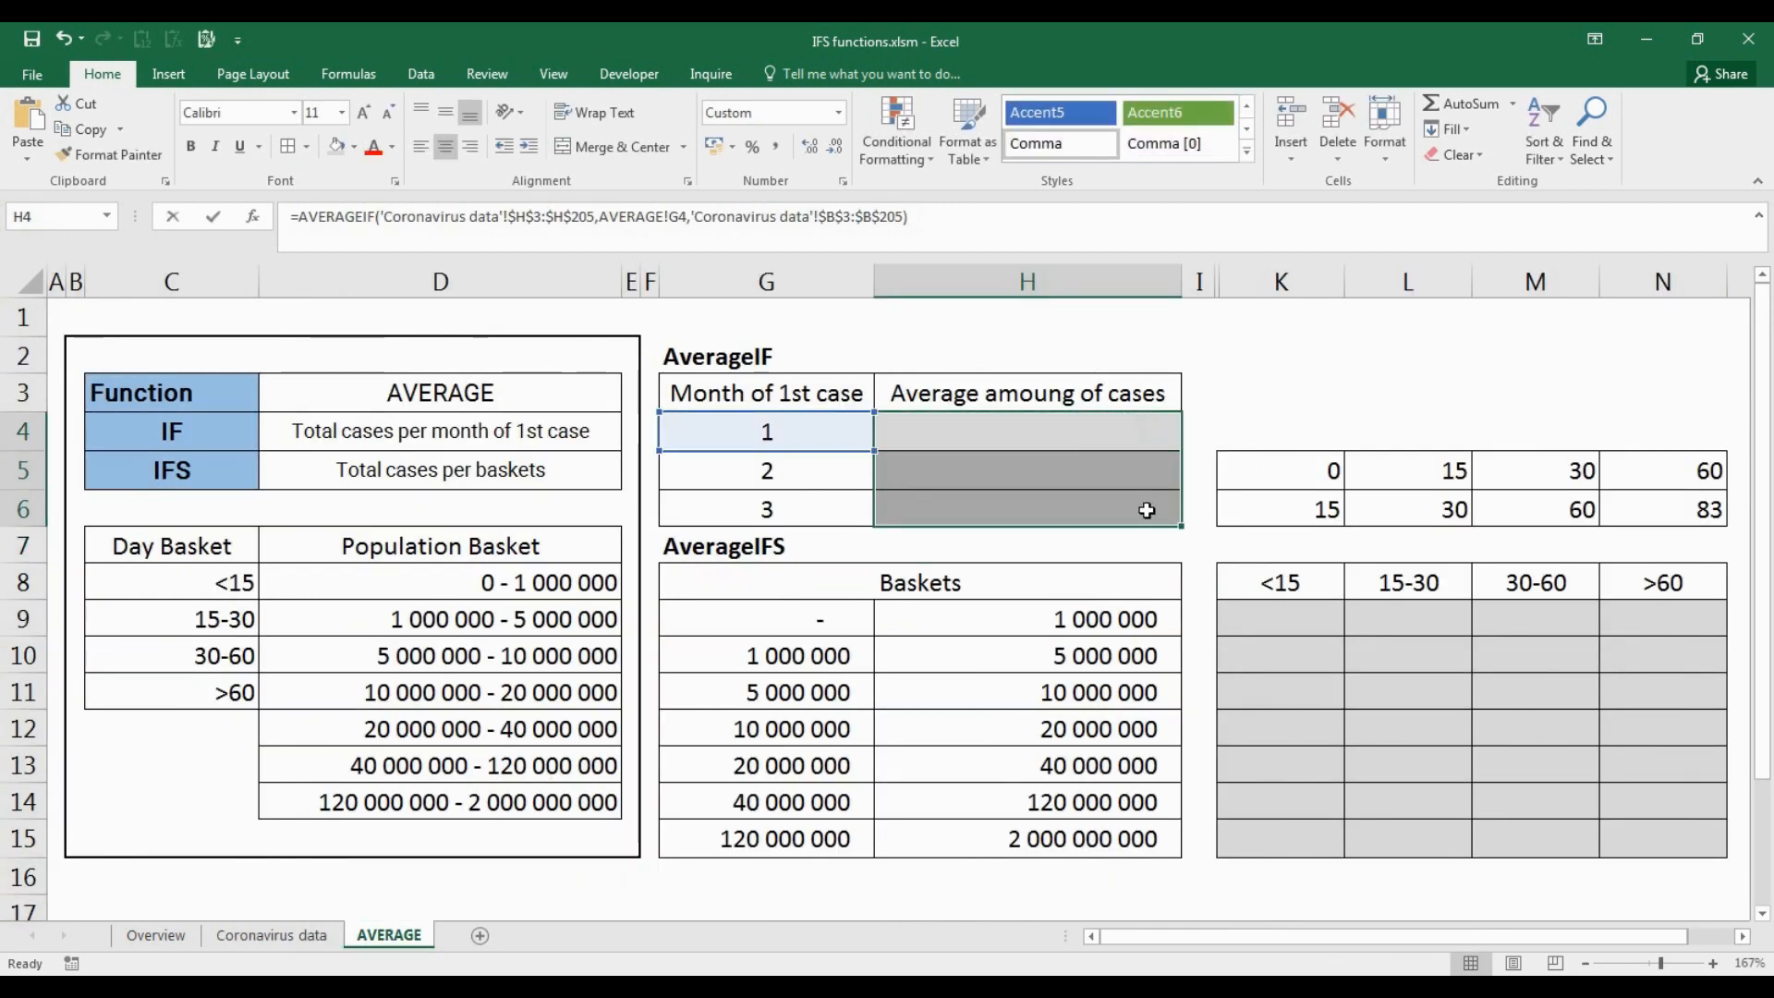
{"action": "key", "text": "ctrl+Return"}
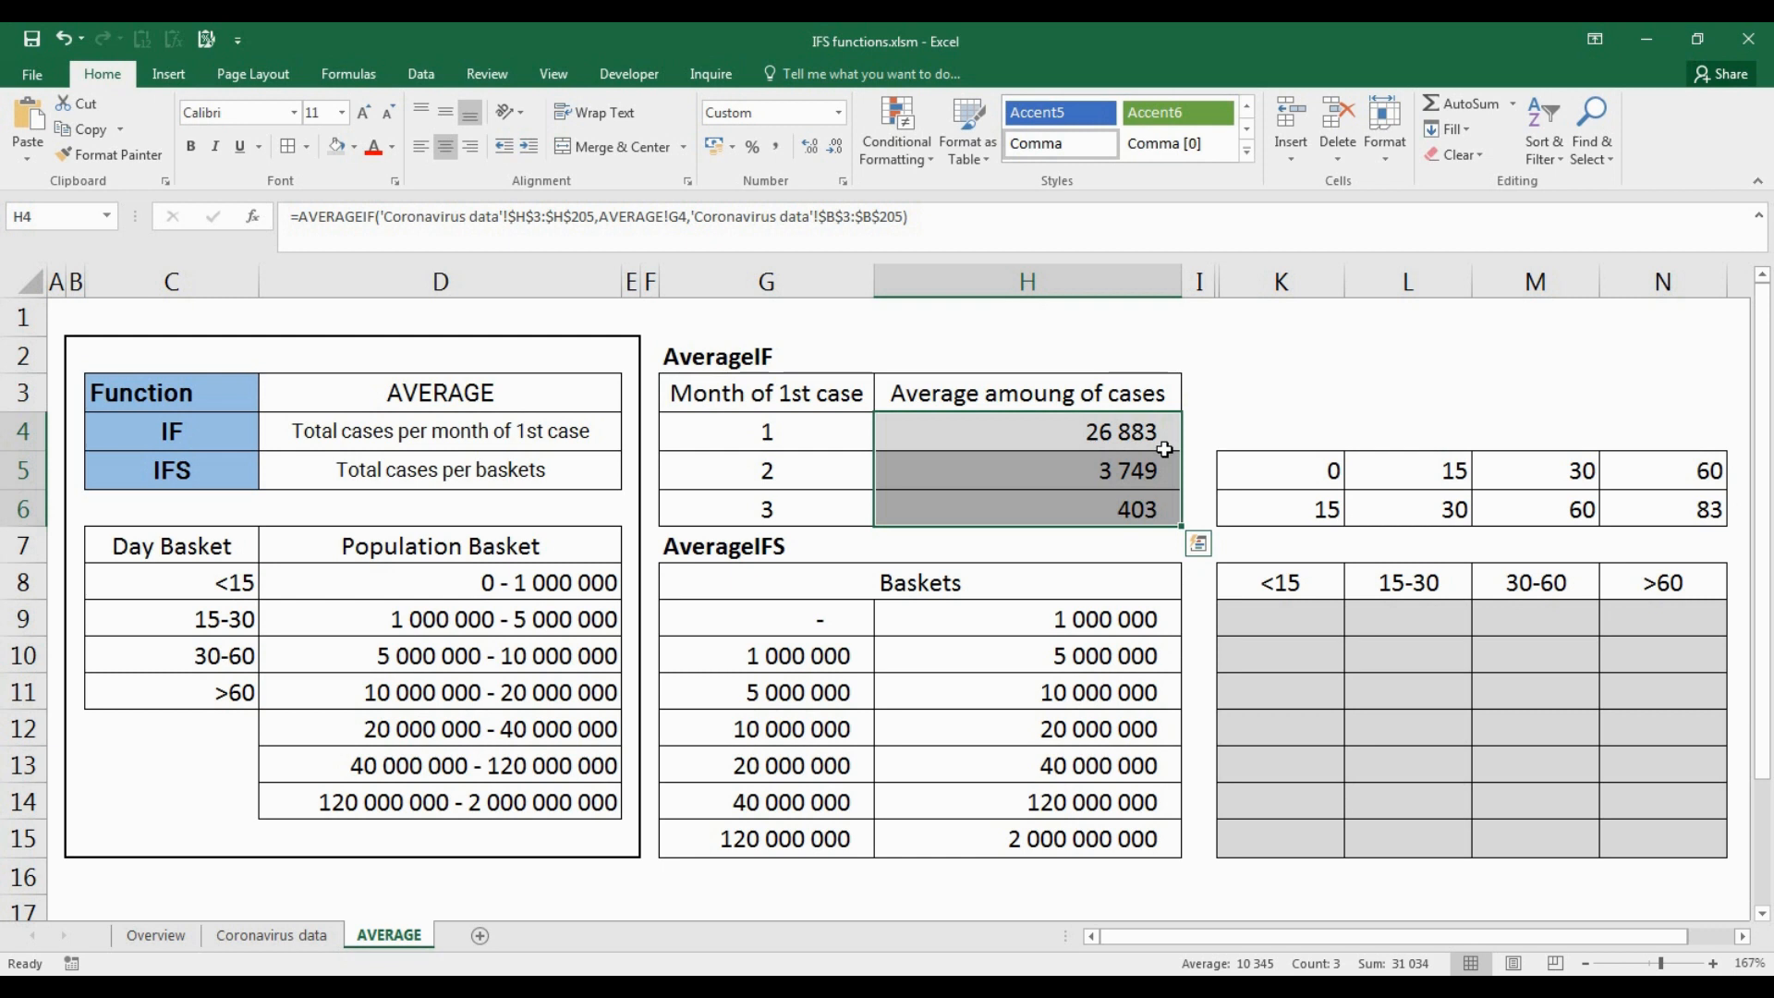
{"action": "left_click", "coordinate": [1167, 508]}
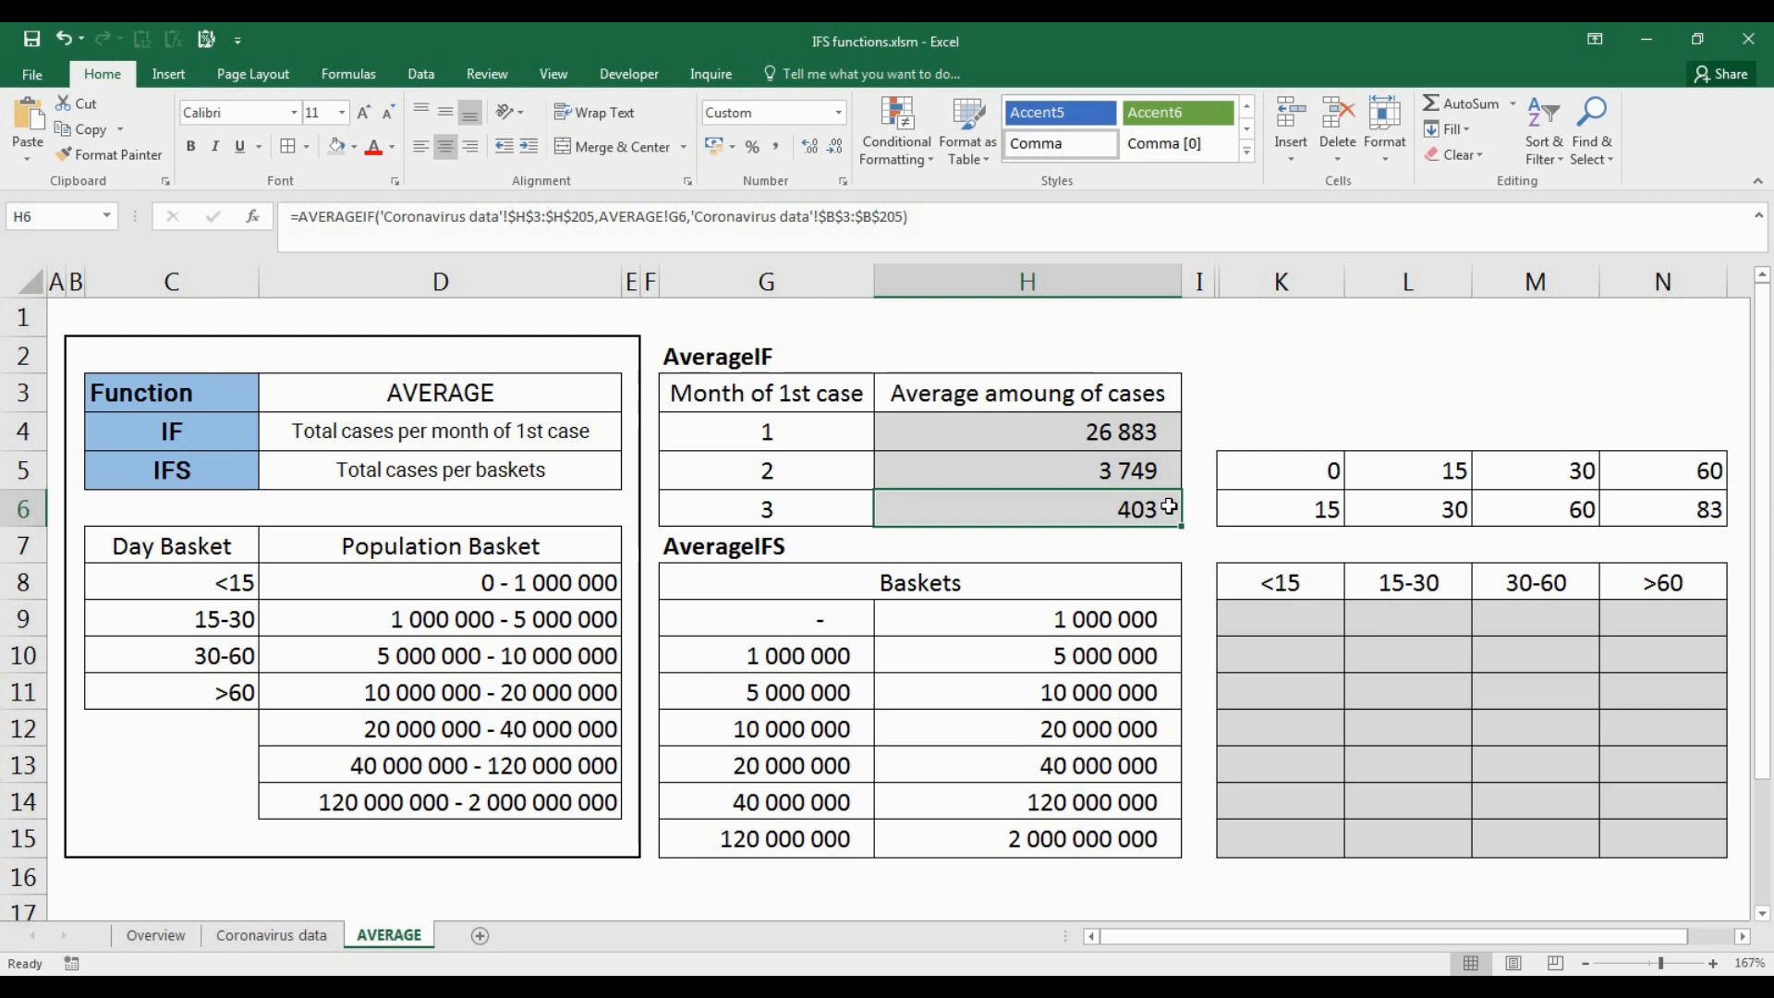
Step: Start an AVERAGEIFS formula in cell K9 for the first population basket and the <15 day basket
{"action": "left_click", "coordinate": [1290, 610]}
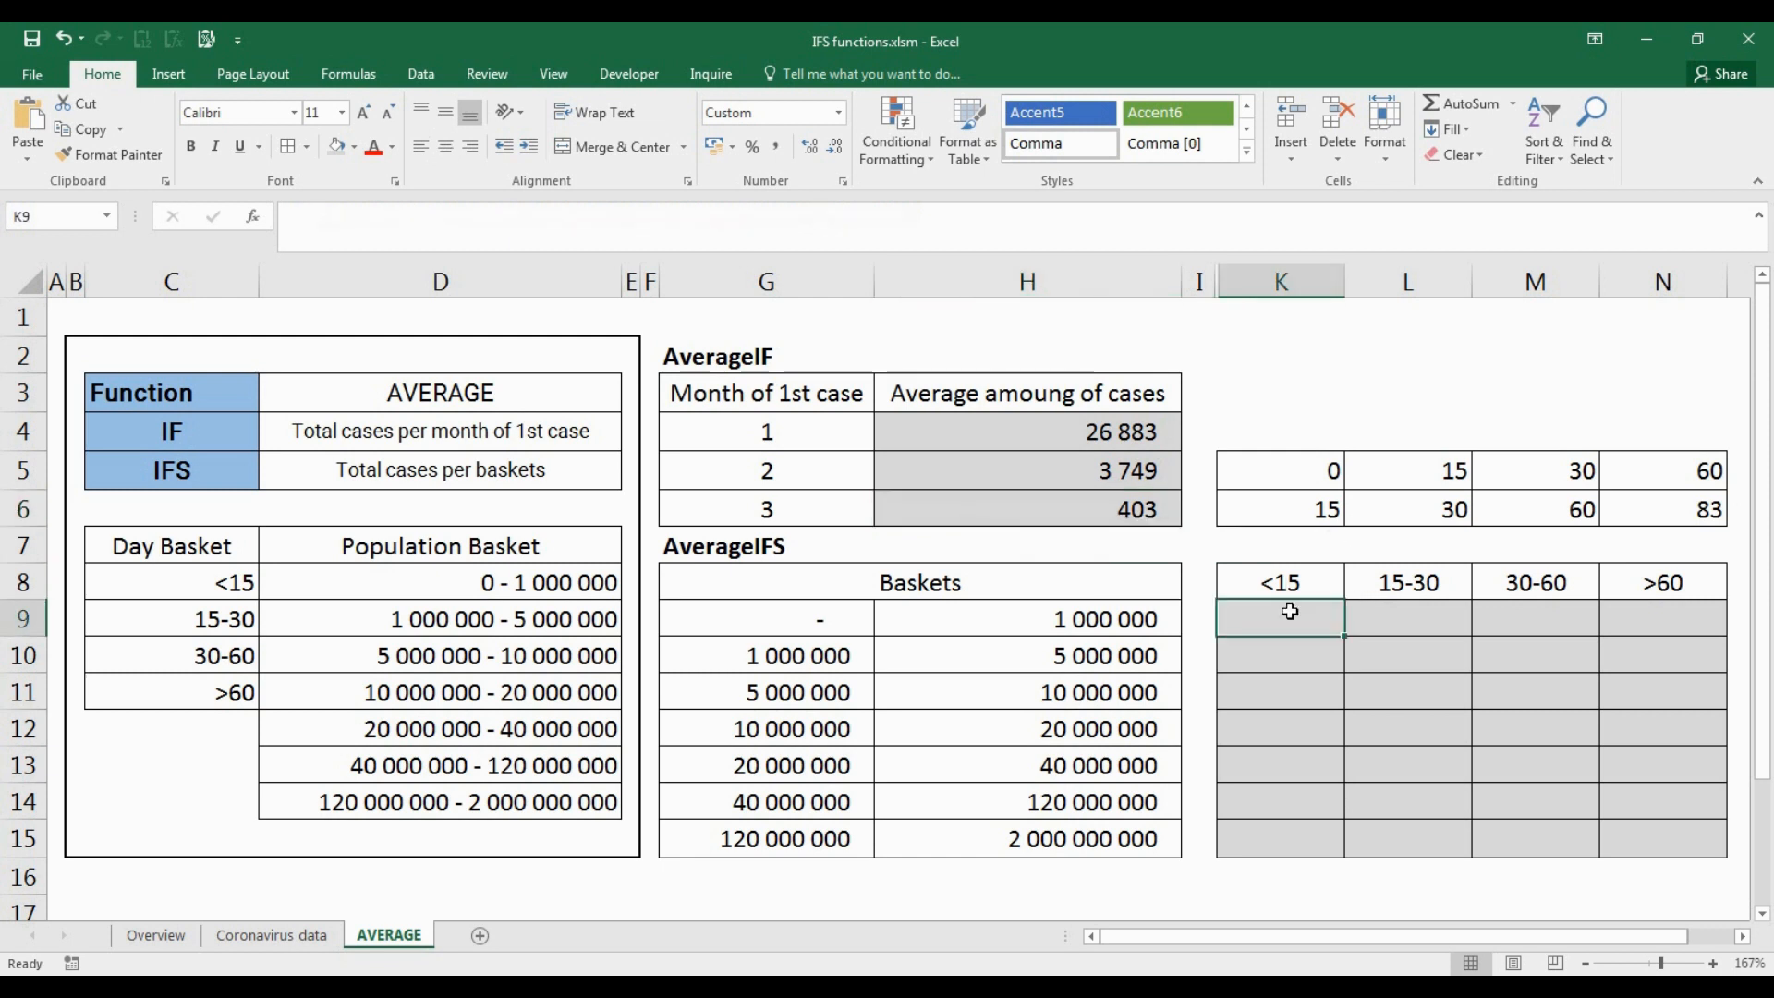
{"action": "left_click", "coordinate": [460, 231]}
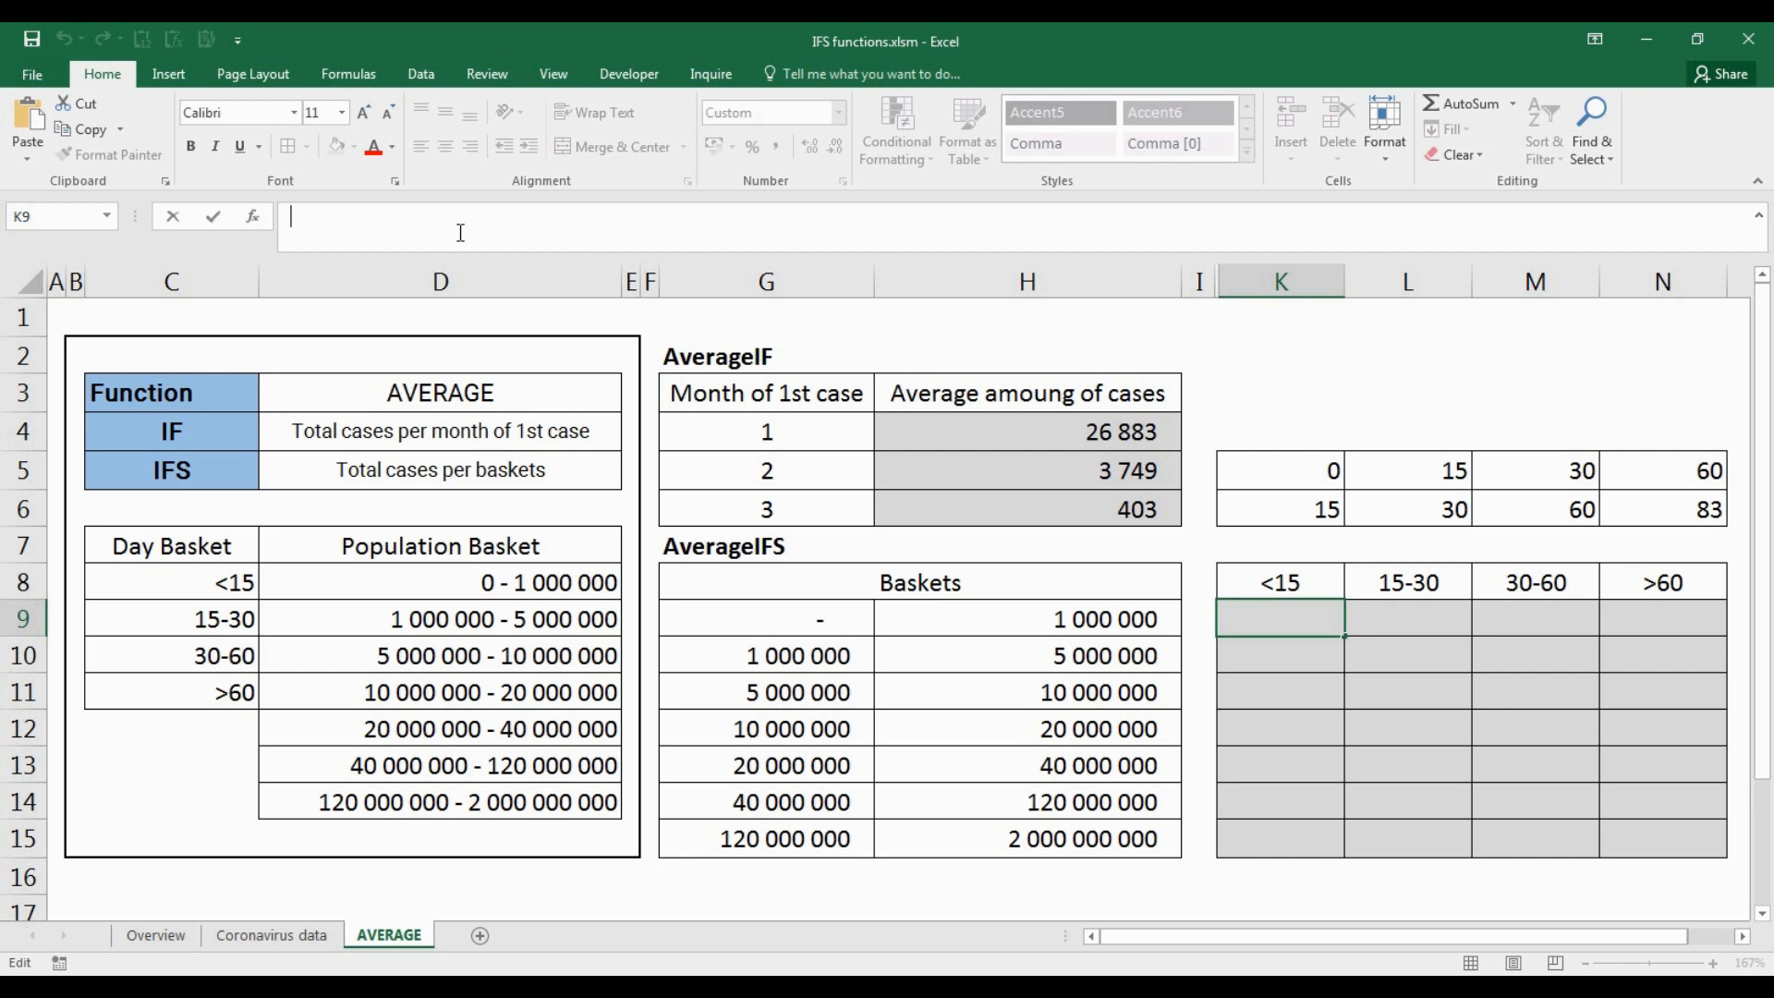
{"action": "type", "text": "=aver"}
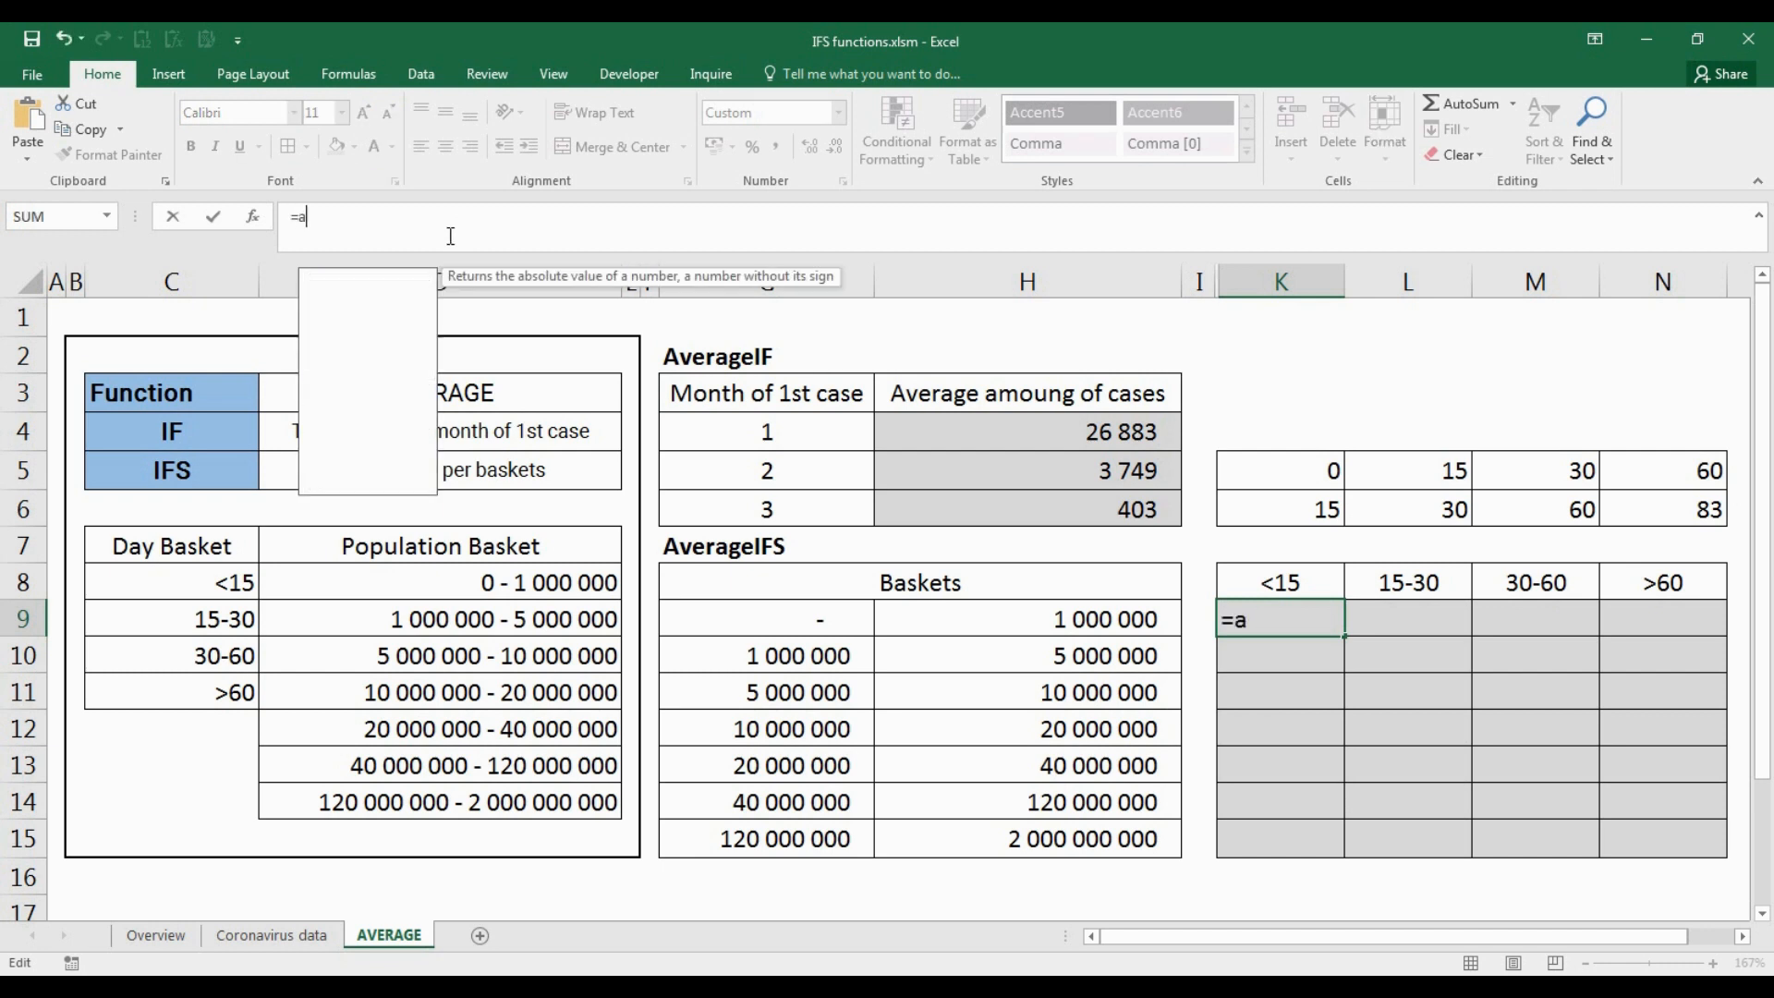
{"action": "key", "text": "Down"}
{"action": "key", "text": "Down"}
{"action": "key", "text": "Tab"}
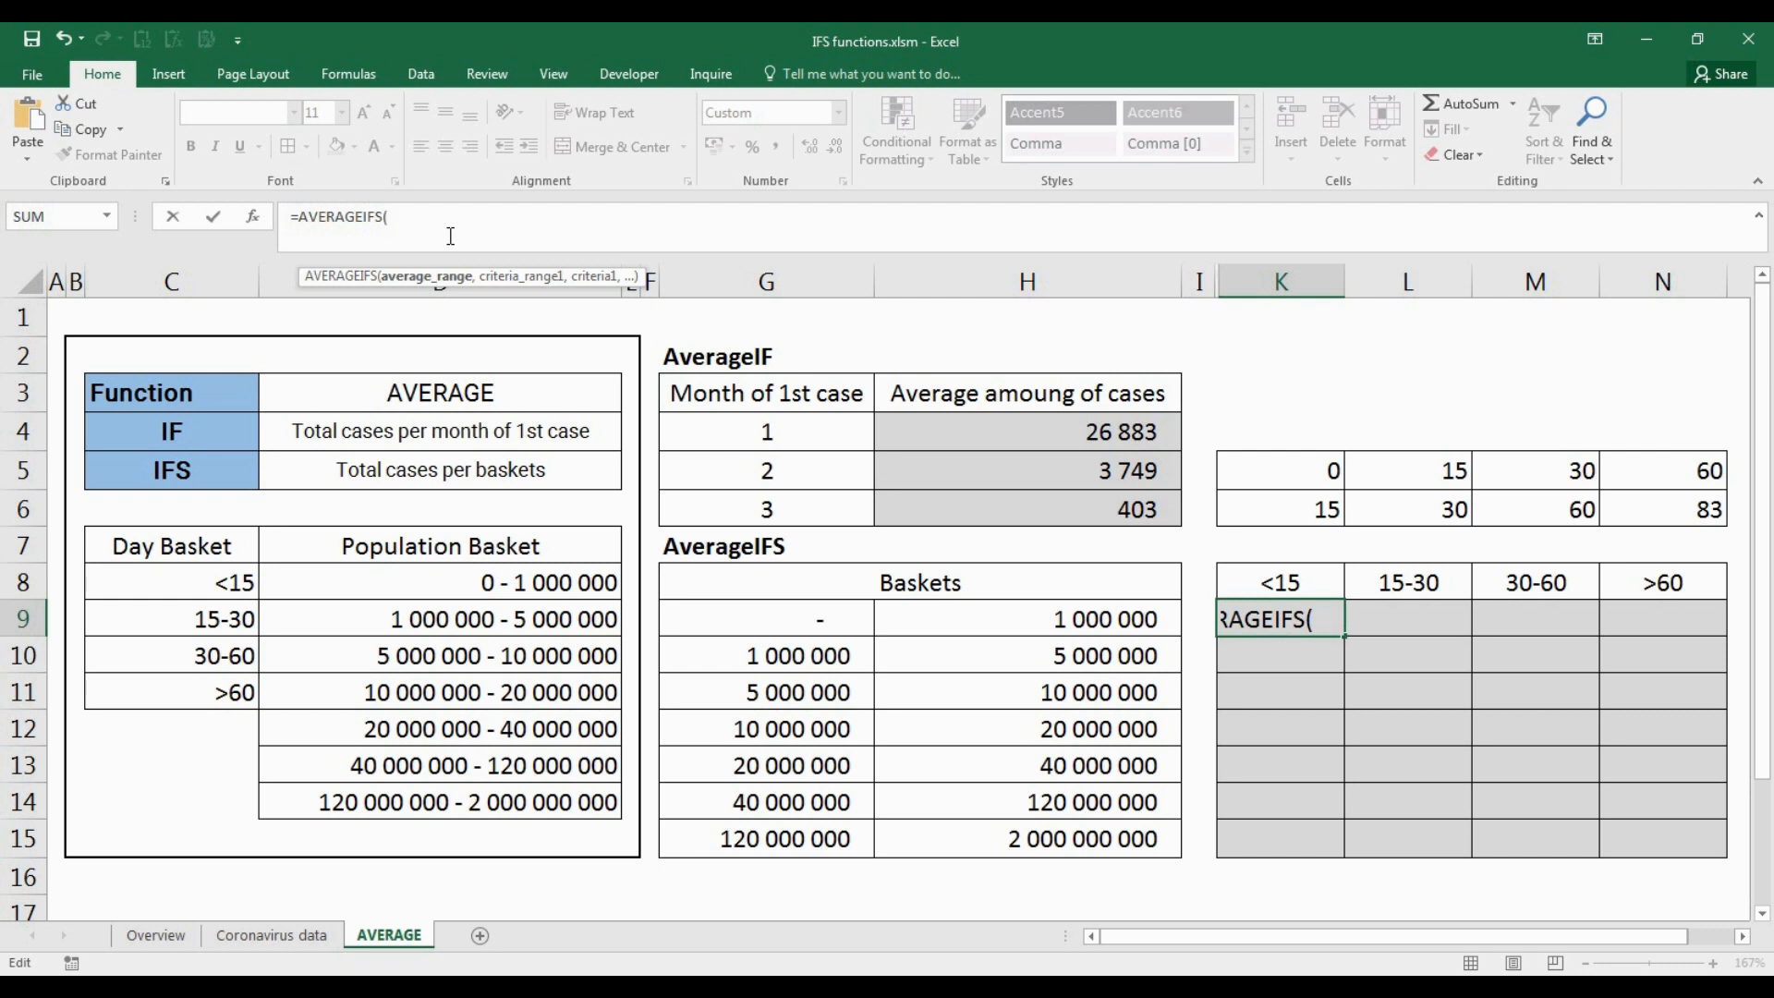
Step: Set the AVERAGEIFS average range to the absolute Total Cases column 'Coronavirus data'!$B$3:$B$205
{"action": "left_click", "coordinate": [271, 935]}
{"action": "left_click", "coordinate": [303, 341]}
{"action": "key", "text": "ctrl+shift+Down"}
{"action": "key", "text": "Down"}
{"action": "key", "text": "ctrl+shift+Down"}
{"action": "key", "text": "F4"}
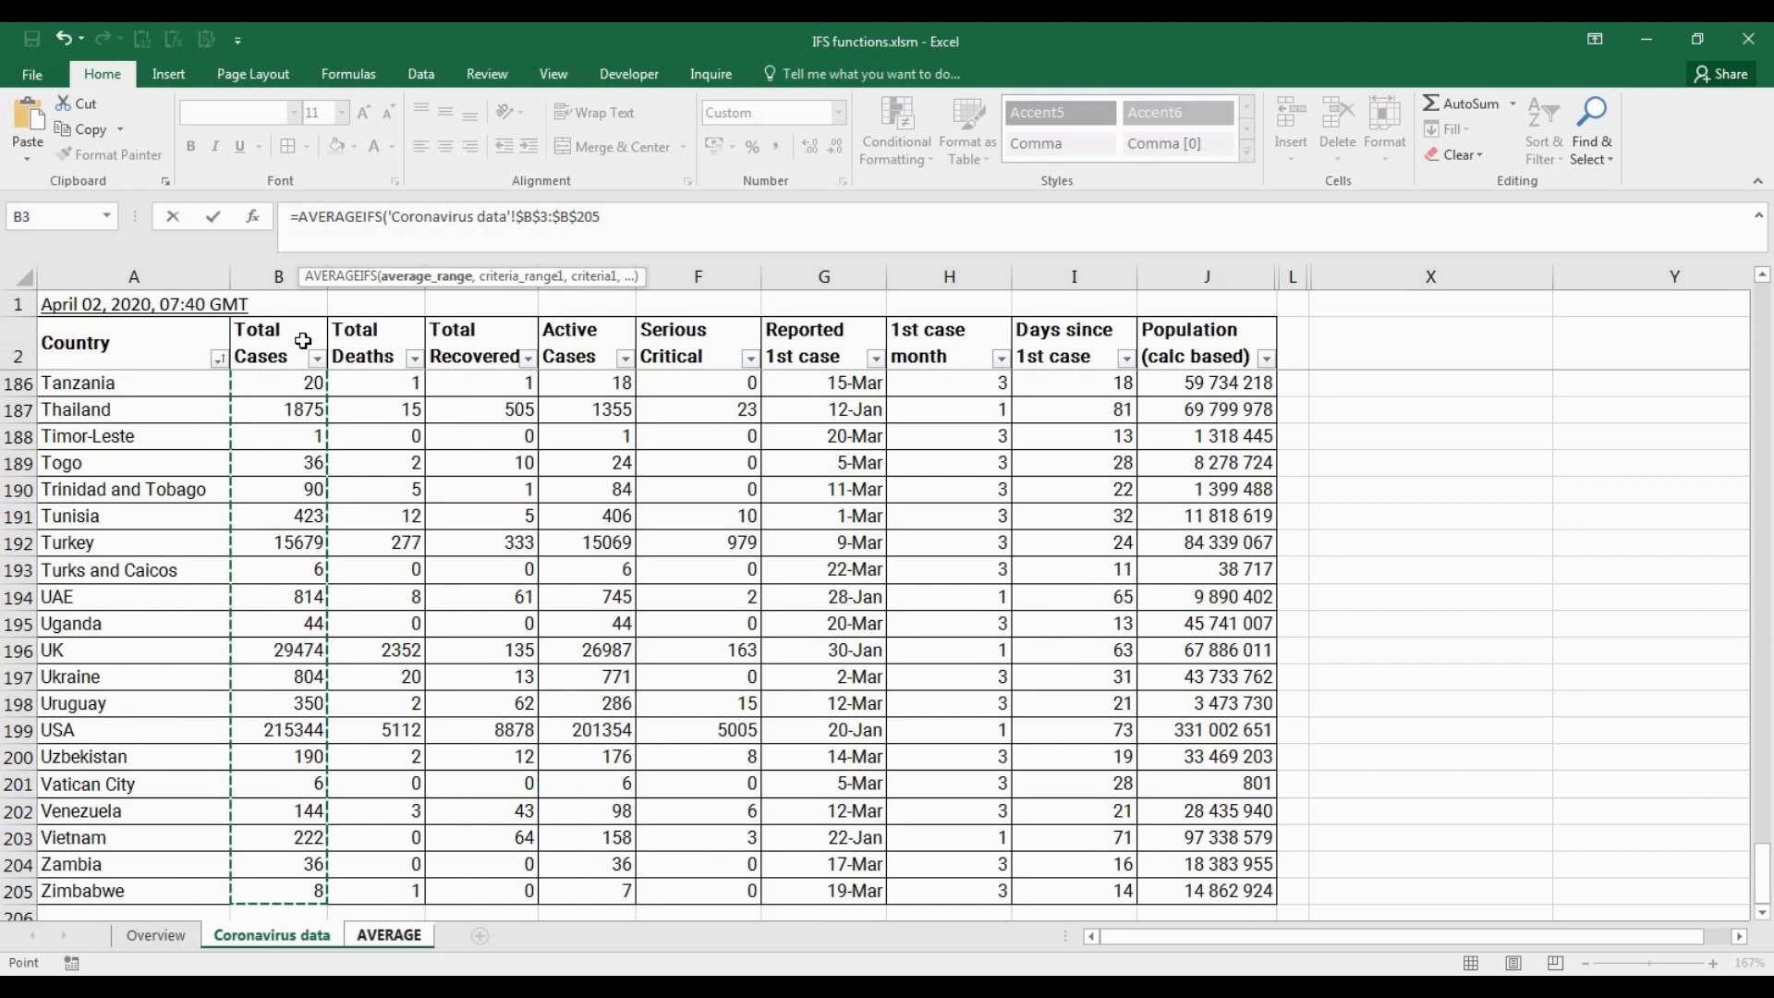
{"action": "type", "text": ","}
Step: Add the first AVERAGEIFS condition: population range 'Coronavirus data'!$J$3:$J$205 with criterion ">"&AVERAGE!$G9, locking only the column of G9
{"action": "left_click", "coordinate": [1212, 341]}
{"action": "key", "text": "Down"}
{"action": "key", "text": "ctrl+shift+Down"}
{"action": "key", "text": "F4"}
{"action": "type", "text": ",\">\"&"}
{"action": "left_click", "coordinate": [389, 935]}
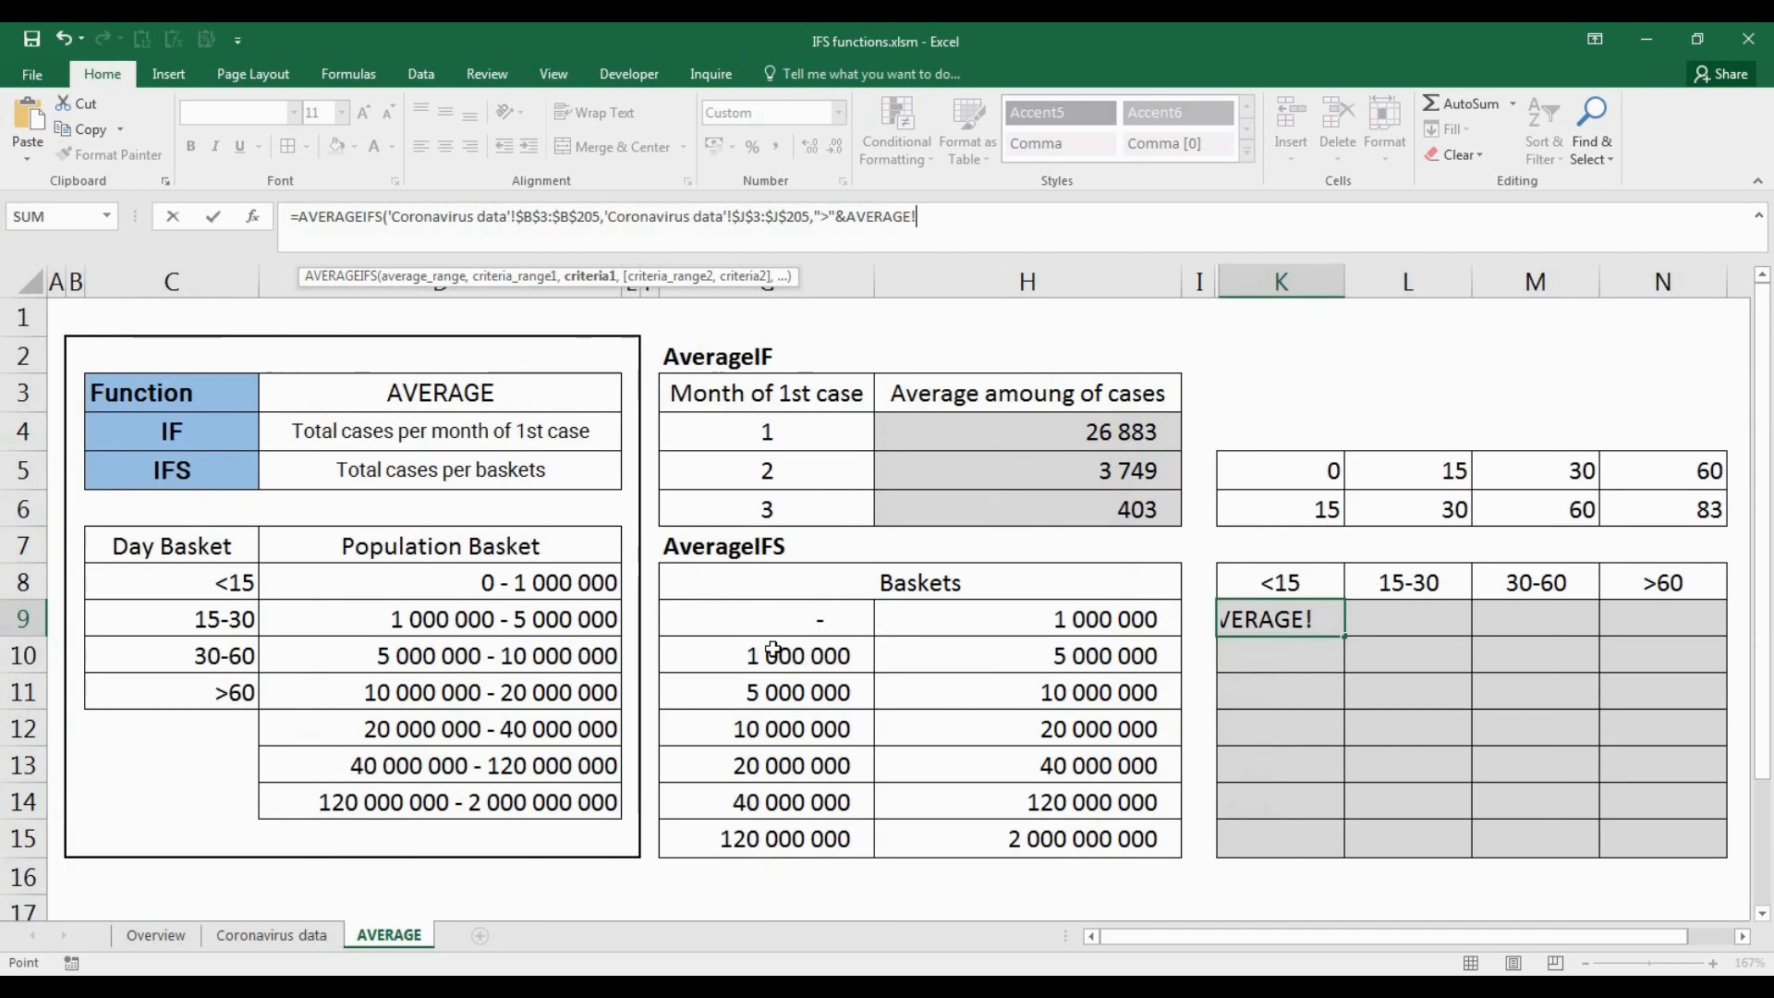
{"action": "left_click", "coordinate": [766, 618]}
{"action": "key", "text": "F4"}
{"action": "key", "text": "F4"}
{"action": "key", "text": "F4"}
Step: Duplicate the population condition within the AVERAGEIFS formula and change its criterion to "<="&AVERAGE!$H9, ending with a comma for another condition
{"action": "left_click_drag", "start_coordinate": [941, 216], "coordinate": [594, 225]}
{"action": "key", "text": "ctrl+c"}
{"action": "left_click", "coordinate": [1030, 225]}
{"action": "key", "text": "ctrl+v"}
{"action": "left_click", "coordinate": [1173, 231]}
{"action": "key", "text": "BackSpace"}
{"action": "type", "text": "<="}
{"action": "left_click", "coordinate": [1301, 219]}
{"action": "key", "text": "Left"}
{"action": "key", "text": "BackSpace"}
{"action": "type", "text": "H"}
{"action": "key", "text": "Right"}
{"action": "type", "text": ","}
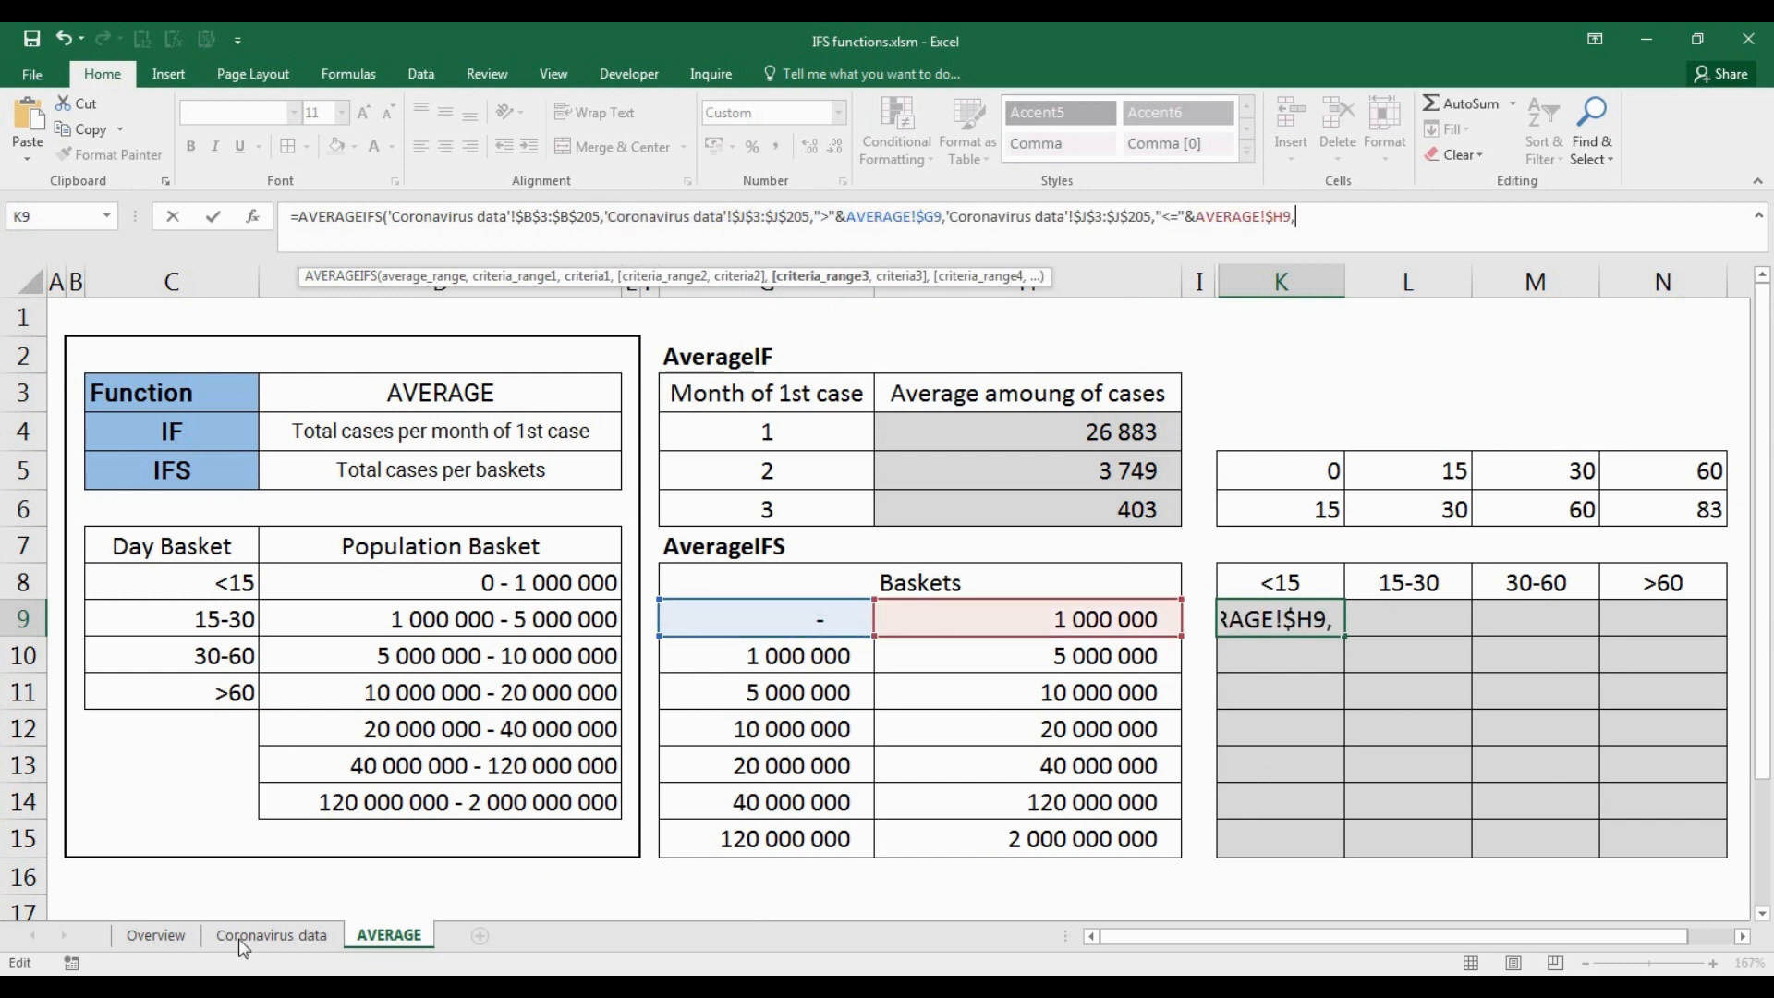
Step: Add a third AVERAGEIFS condition: days since 1st case range 'Coronavirus data'!$I$3:$I$205 with criterion ">"&AVERAGE!K$5, locking only the row of K5
{"action": "left_click", "coordinate": [244, 935]}
{"action": "left_click", "coordinate": [1087, 382]}
{"action": "key", "text": "ctrl+shift+Down"}
{"action": "key", "text": "F4"}
{"action": "type", "text": ",\">\"&"}
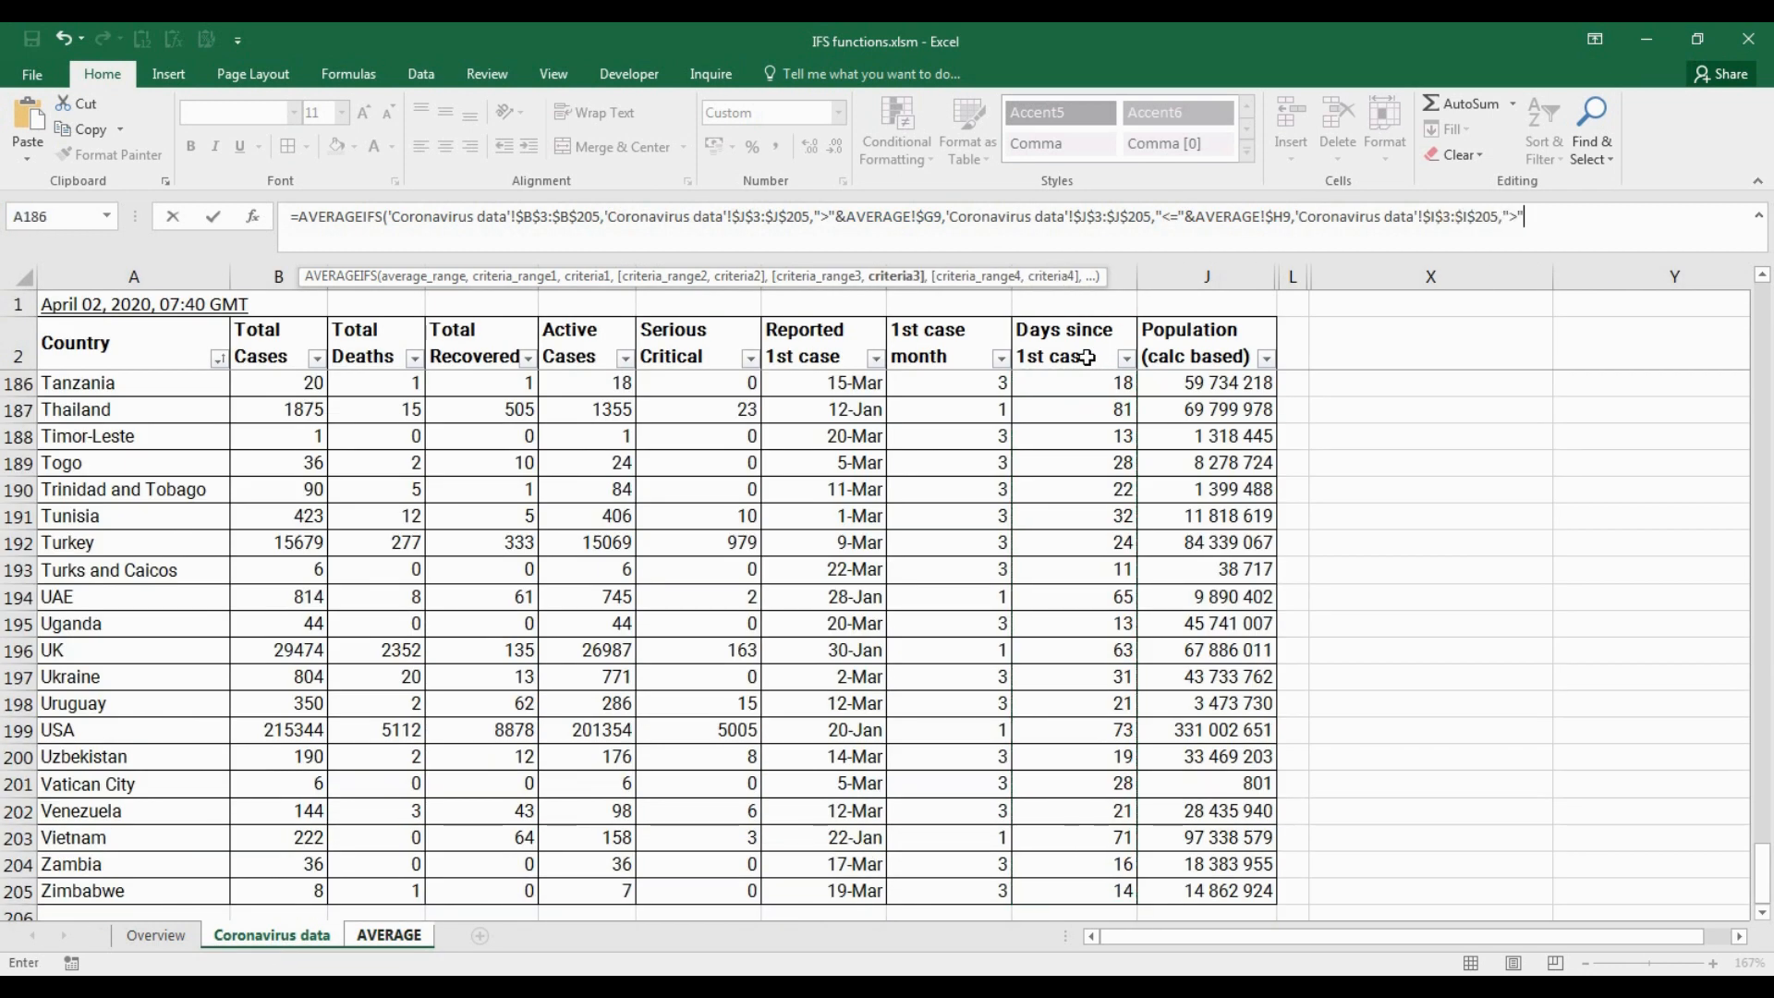
{"action": "left_click", "coordinate": [389, 935]}
{"action": "left_click", "coordinate": [1308, 473]}
{"action": "key", "text": "F4"}
{"action": "key", "text": "F4"}
Step: Duplicate the days condition within the AVERAGEIFS formula, change its criterion to "<="&AVERAGE!K$6, and commit the formula in K9
{"action": "left_click_drag", "start_coordinate": [1630, 219], "coordinate": [1292, 219]}
{"action": "key", "text": "ctrl+c"}
{"action": "left_click", "coordinate": [1632, 221]}
{"action": "key", "text": "ctrl+v"}
{"action": "left_click", "coordinate": [426, 242]}
{"action": "key", "text": "BackSpace"}
{"action": "type", "text": "<="}
{"action": "left_click", "coordinate": [559, 240]}
{"action": "key", "text": "BackSpace"}
{"action": "type", "text": "6"}
{"action": "key", "text": "Return"}
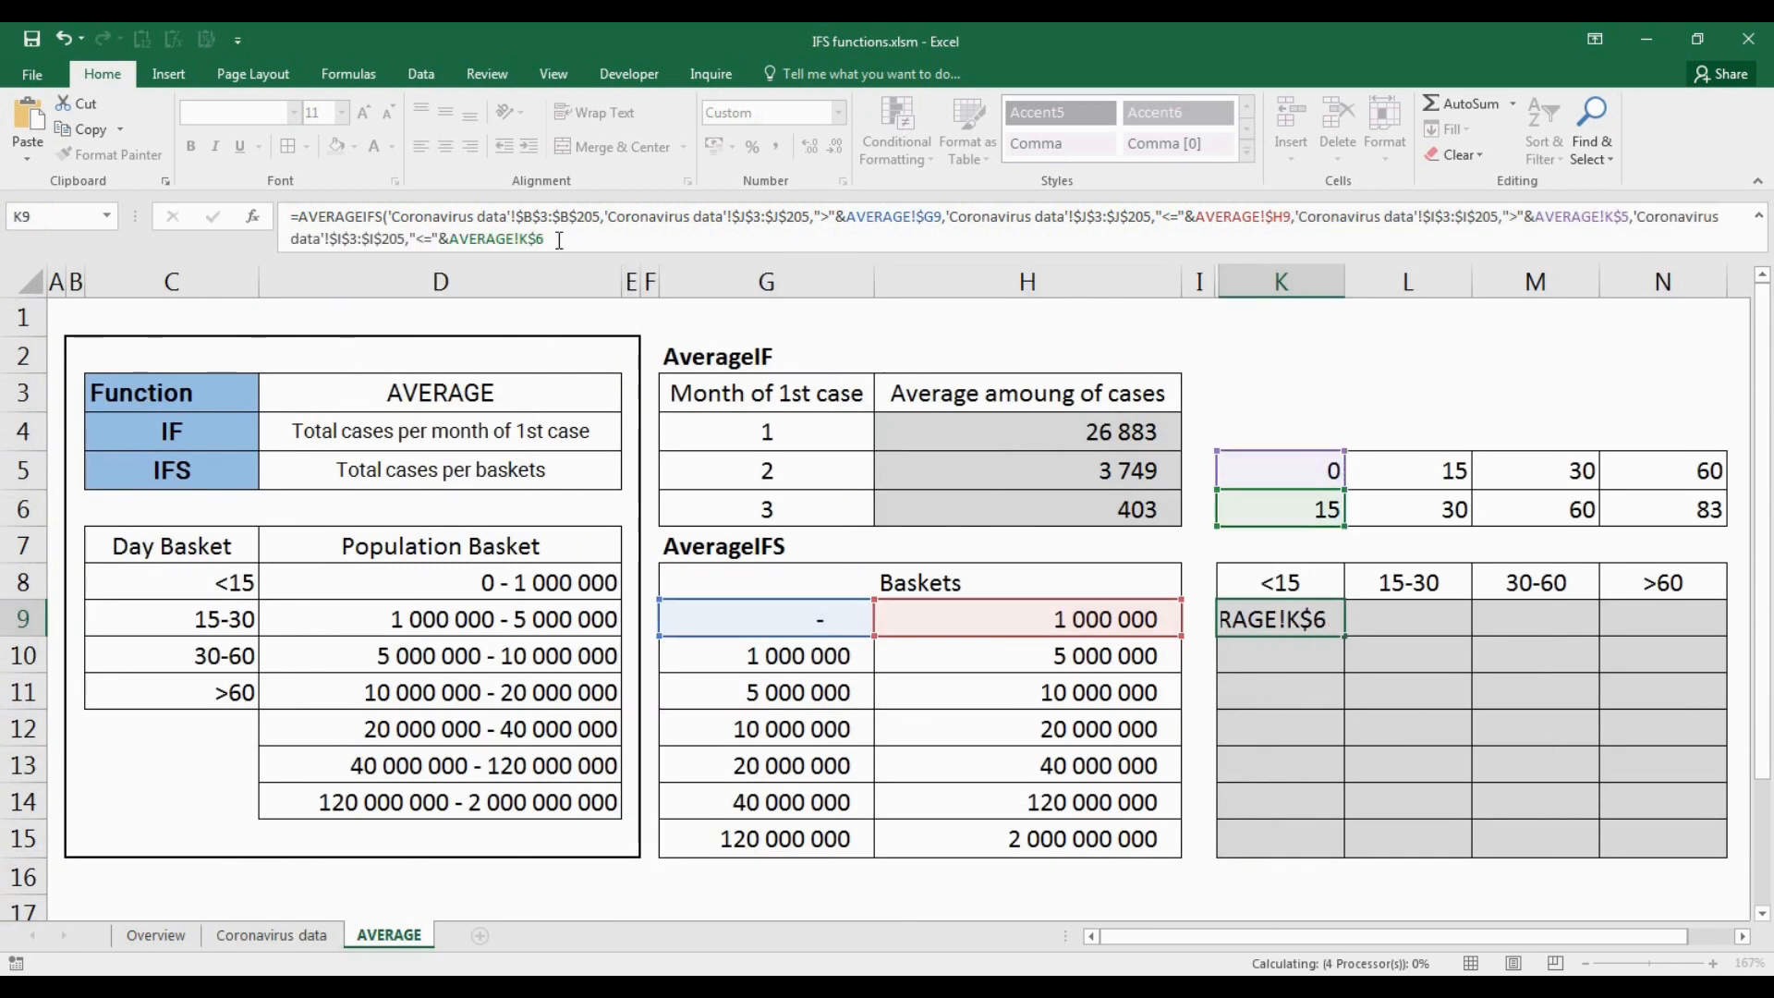
{"action": "key", "text": "Up"}
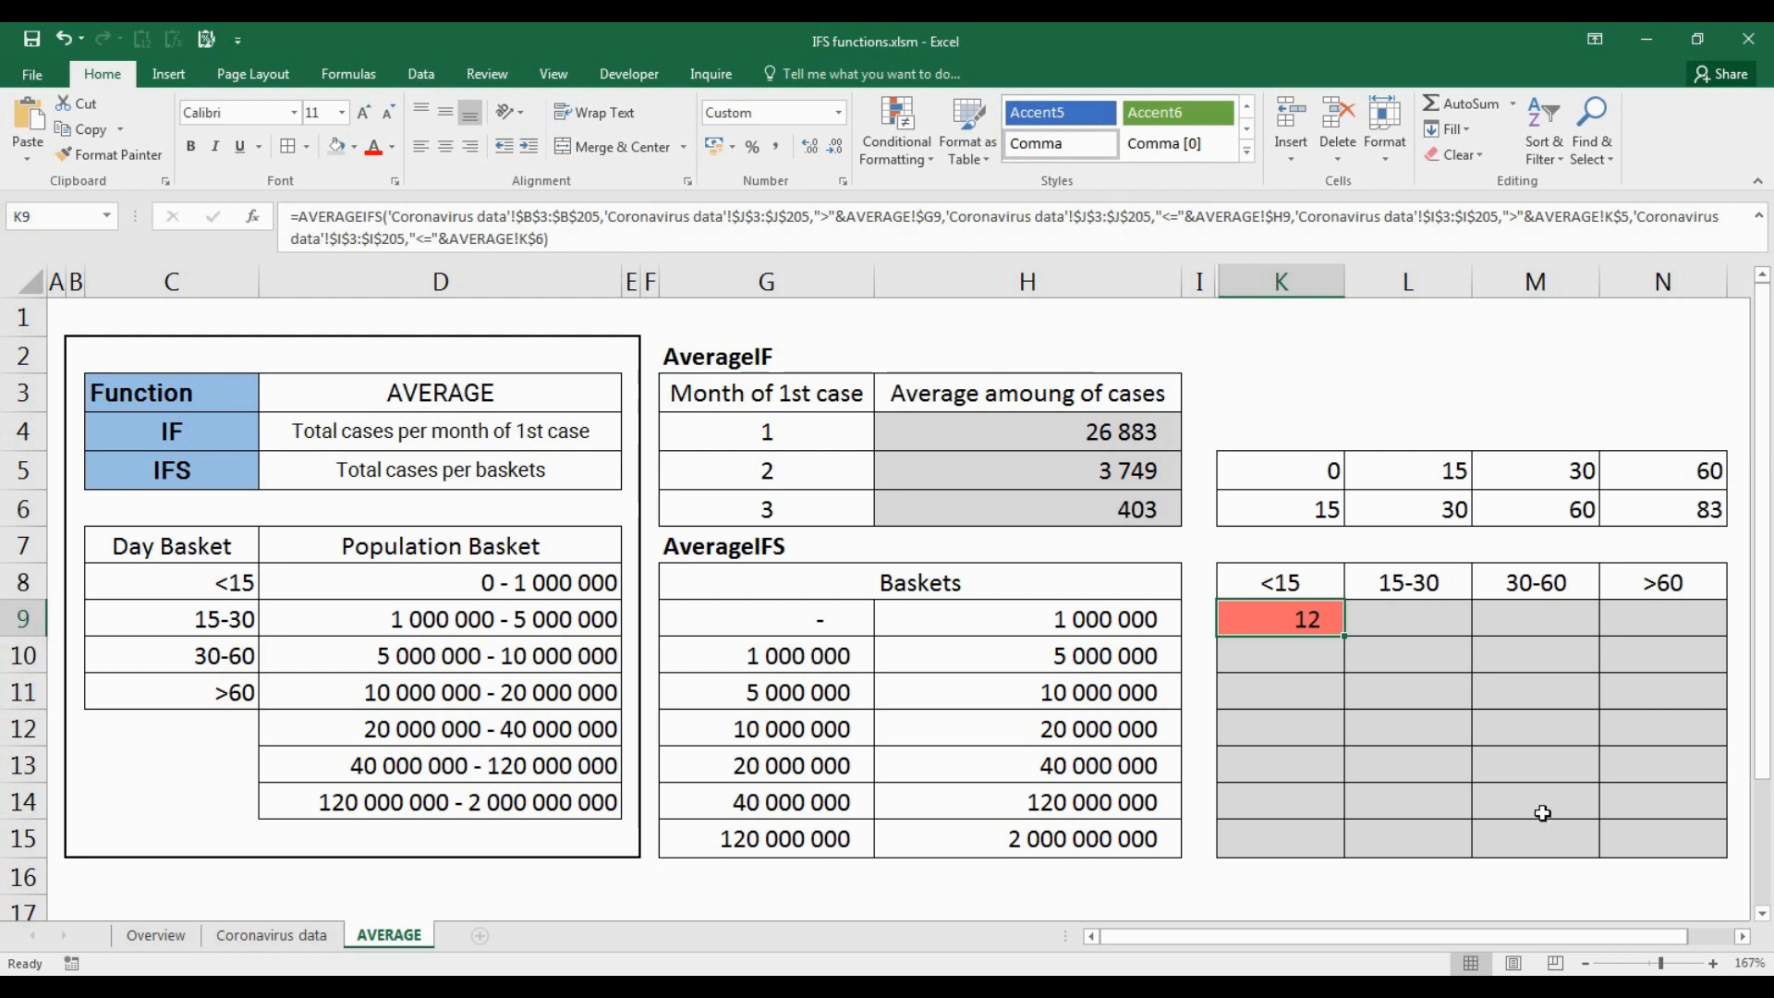
Step: Fill the AVERAGEIFS formula from K9 across the whole basket grid K9:N15
{"action": "left_click", "coordinate": [1694, 835], "text": "shift"}
{"action": "key", "text": "F2"}
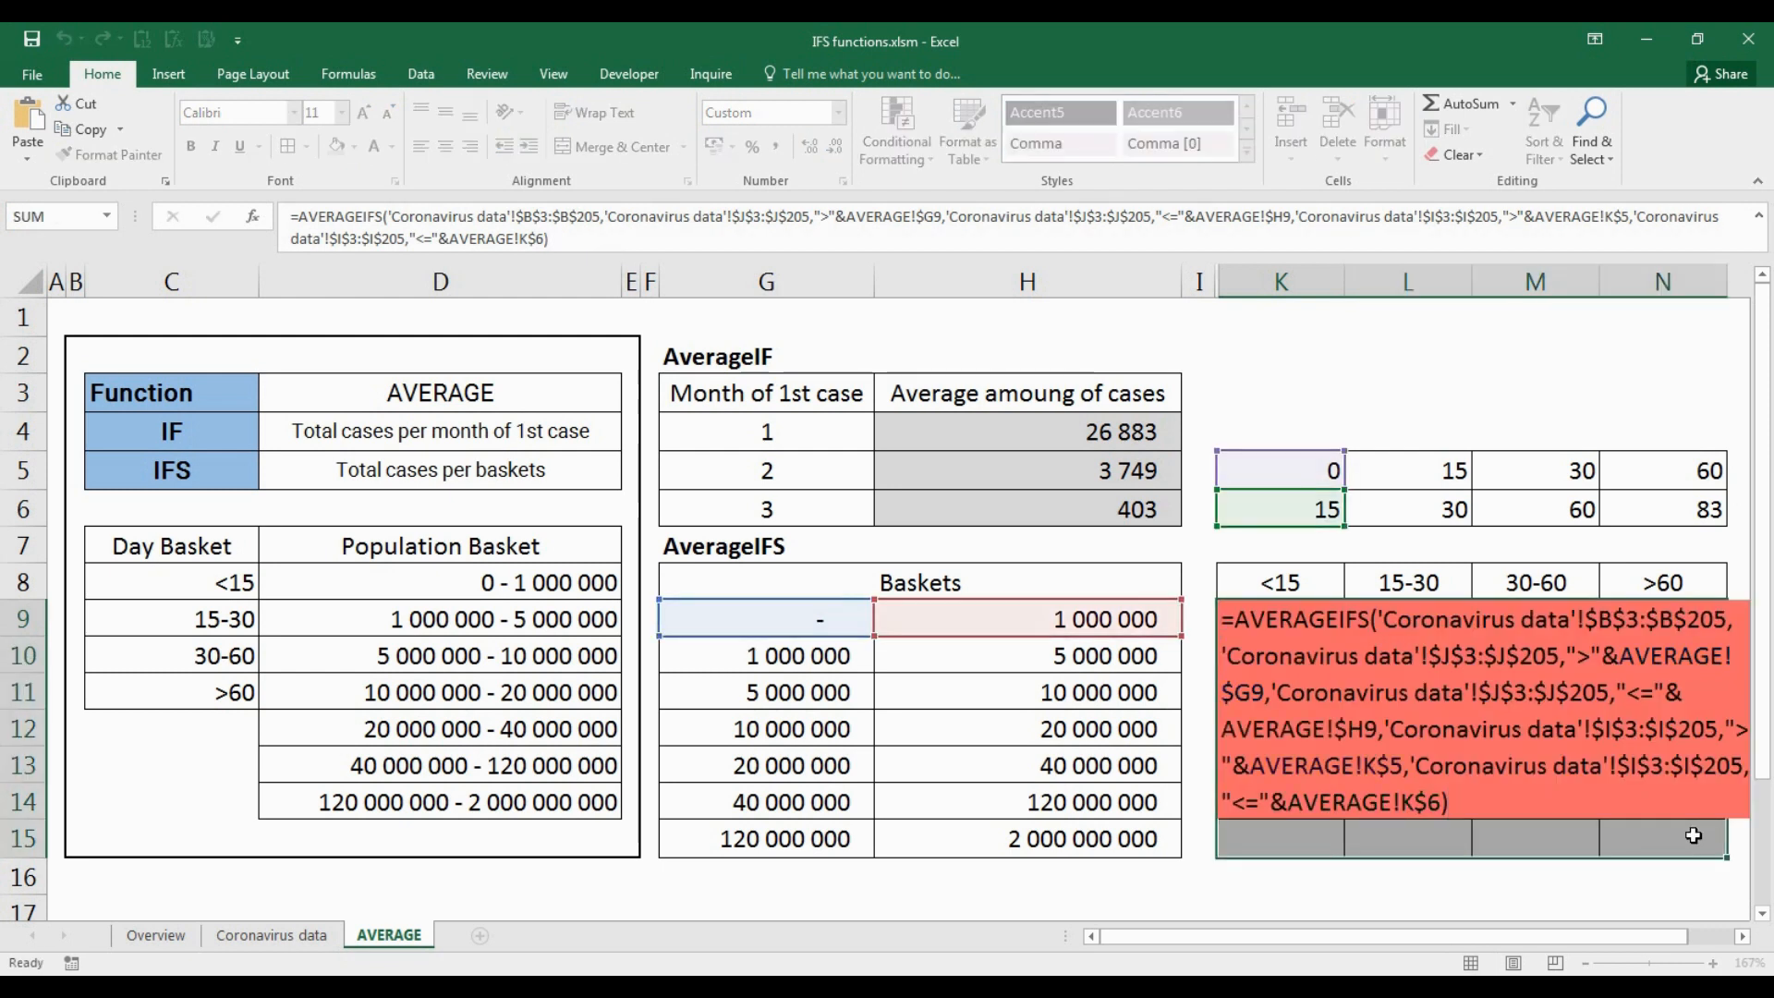
{"action": "key", "text": "ctrl+Return"}
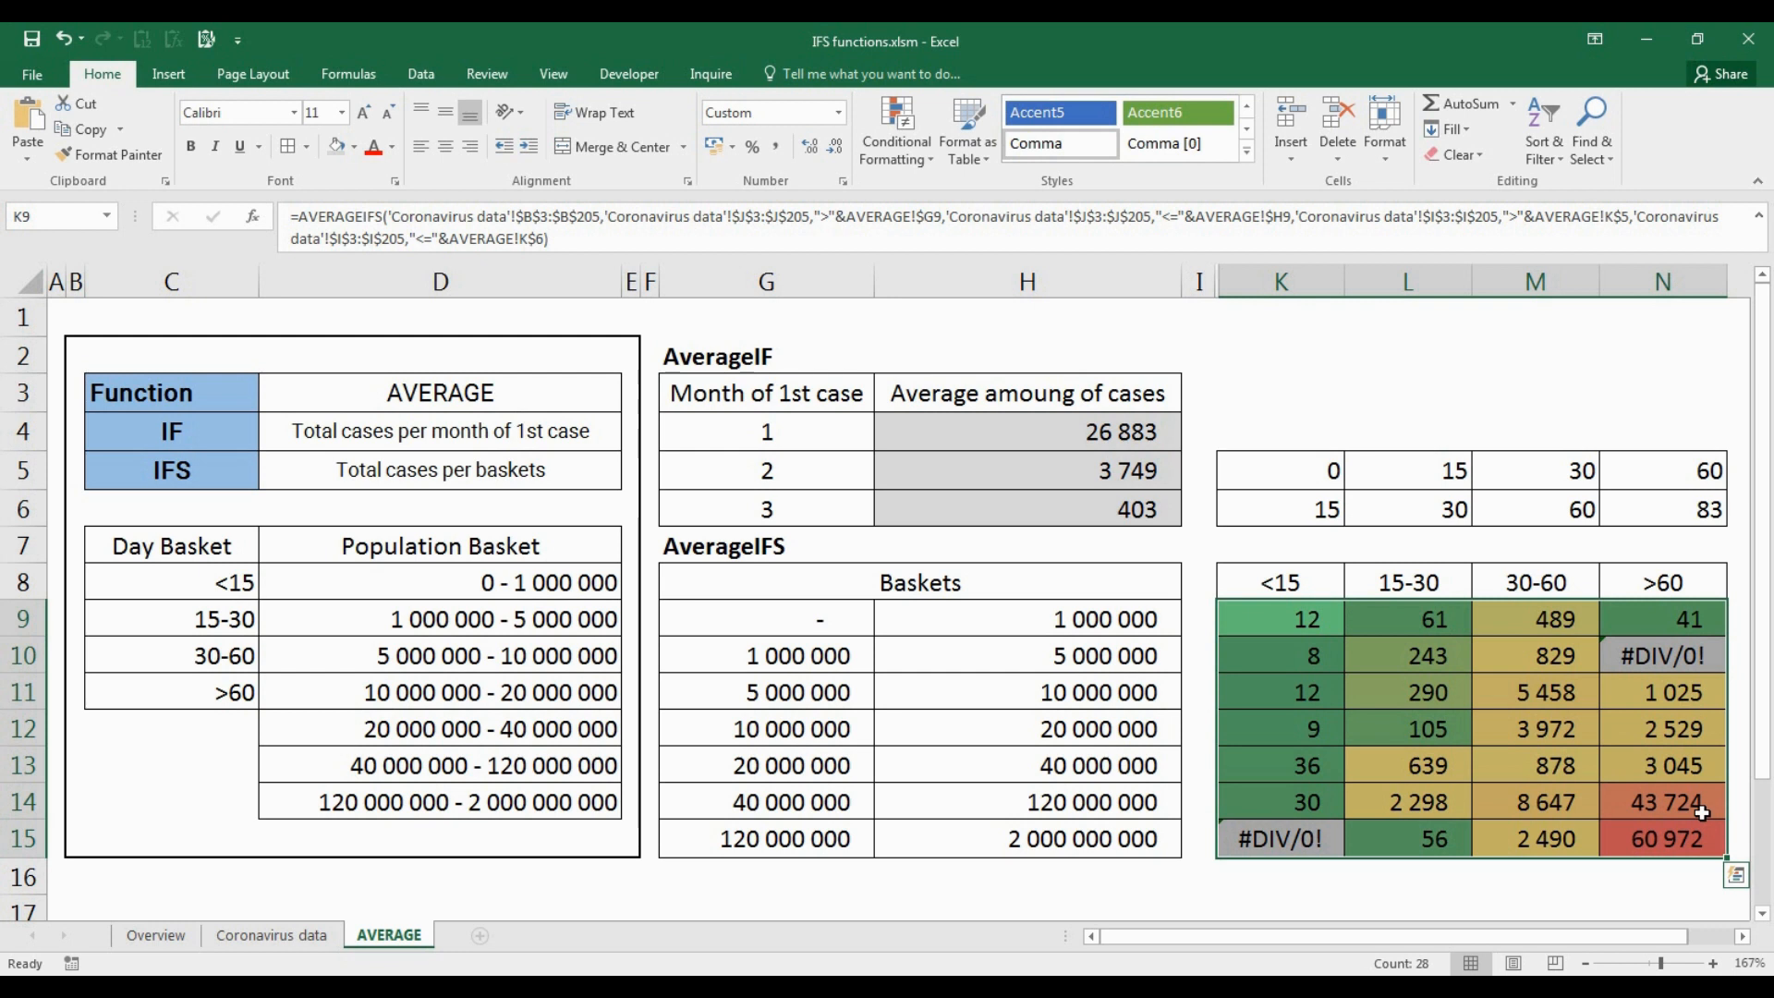
{"action": "left_click_drag", "start_coordinate": [1702, 813], "coordinate": [1698, 844]}
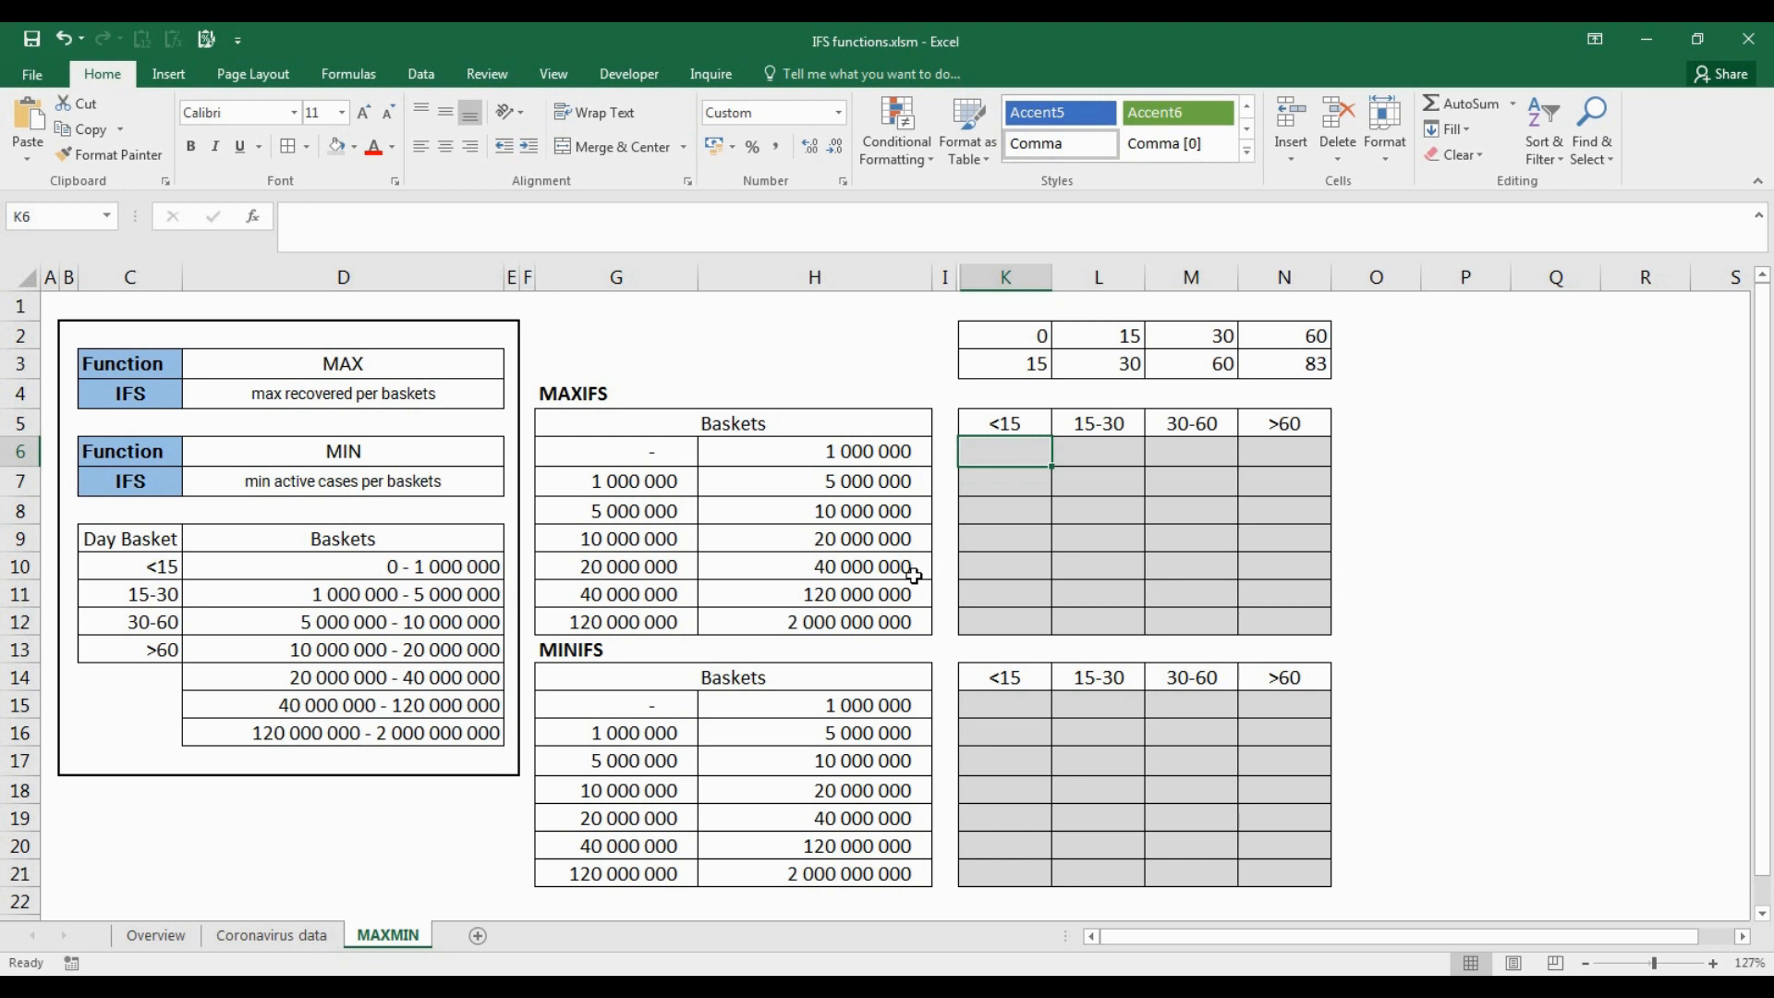
Step: Start a MAXIFS formula in cell K6 of the MAXMIN sheet for the first population basket and the <15 day basket
{"action": "left_click", "coordinate": [891, 230]}
{"action": "type", "text": "max"}
{"action": "key", "text": "BackSpace"}
{"action": "key", "text": "BackSpace"}
{"action": "key", "text": "BackSpace"}
{"action": "type", "text": "=maxifs"}
{"action": "key", "text": "Tab"}
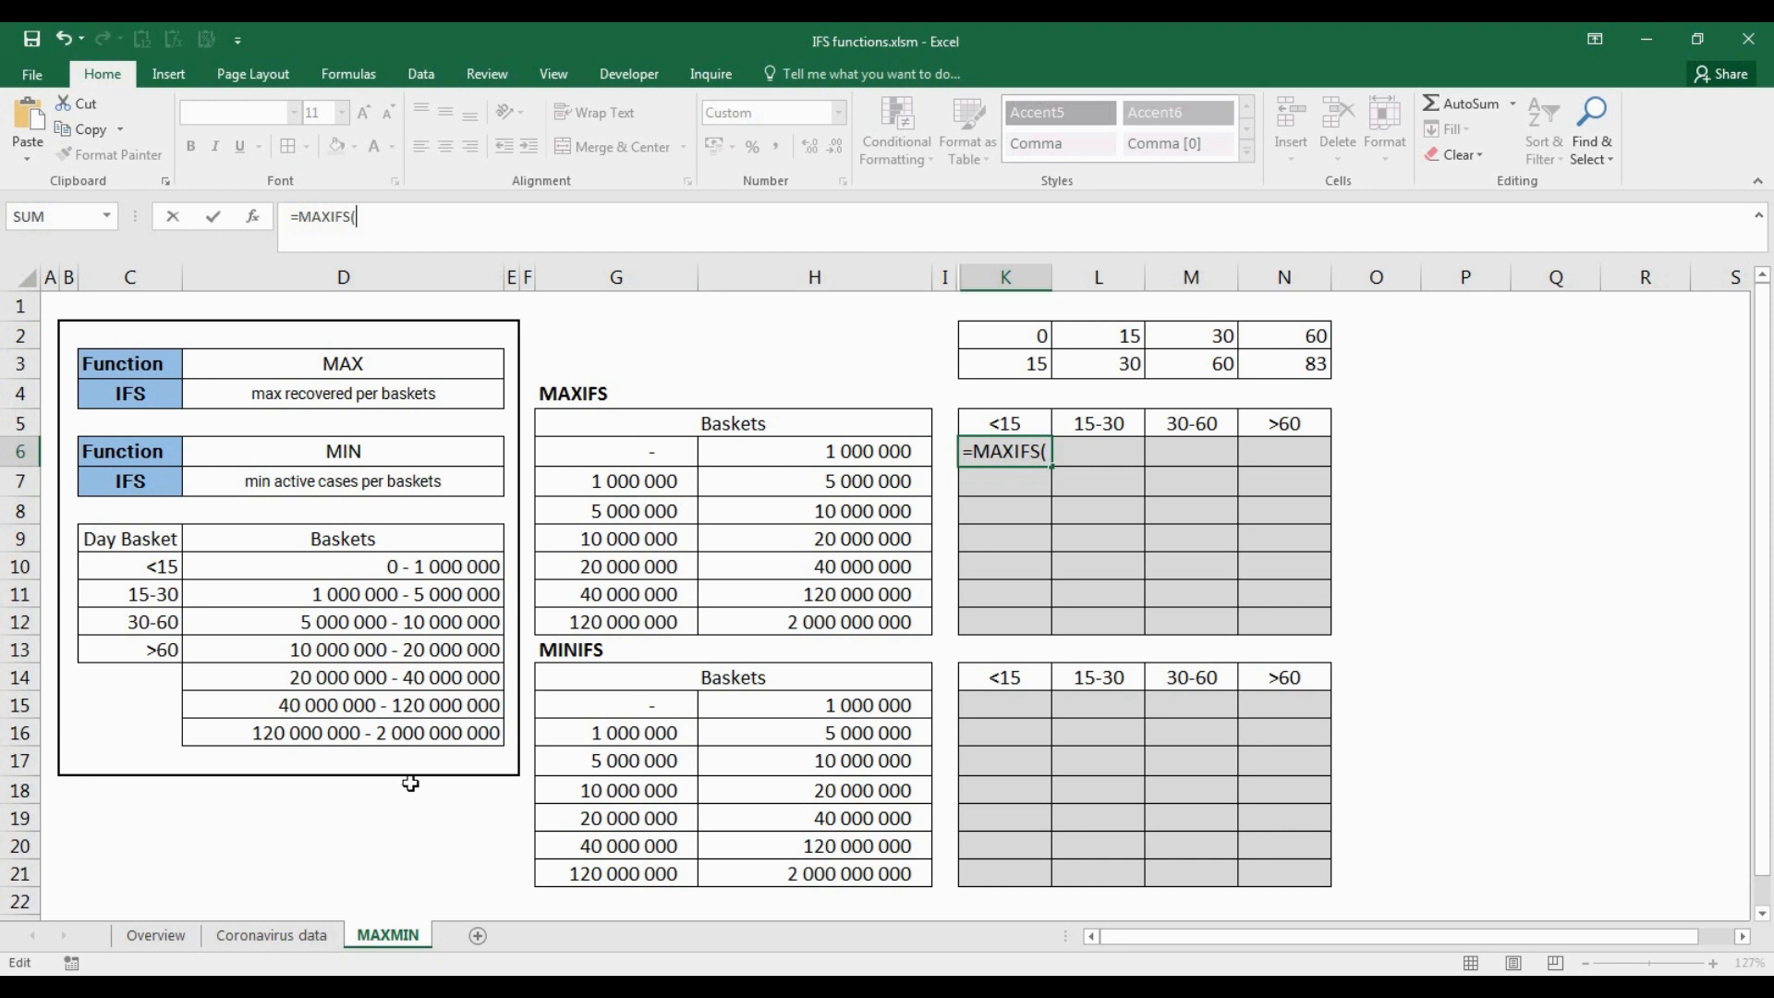
Step: Set the MAXIFS max range to the absolute Total Recovered column 'Coronavirus data'!$D$3:$D$205
{"action": "left_click", "coordinate": [294, 935]}
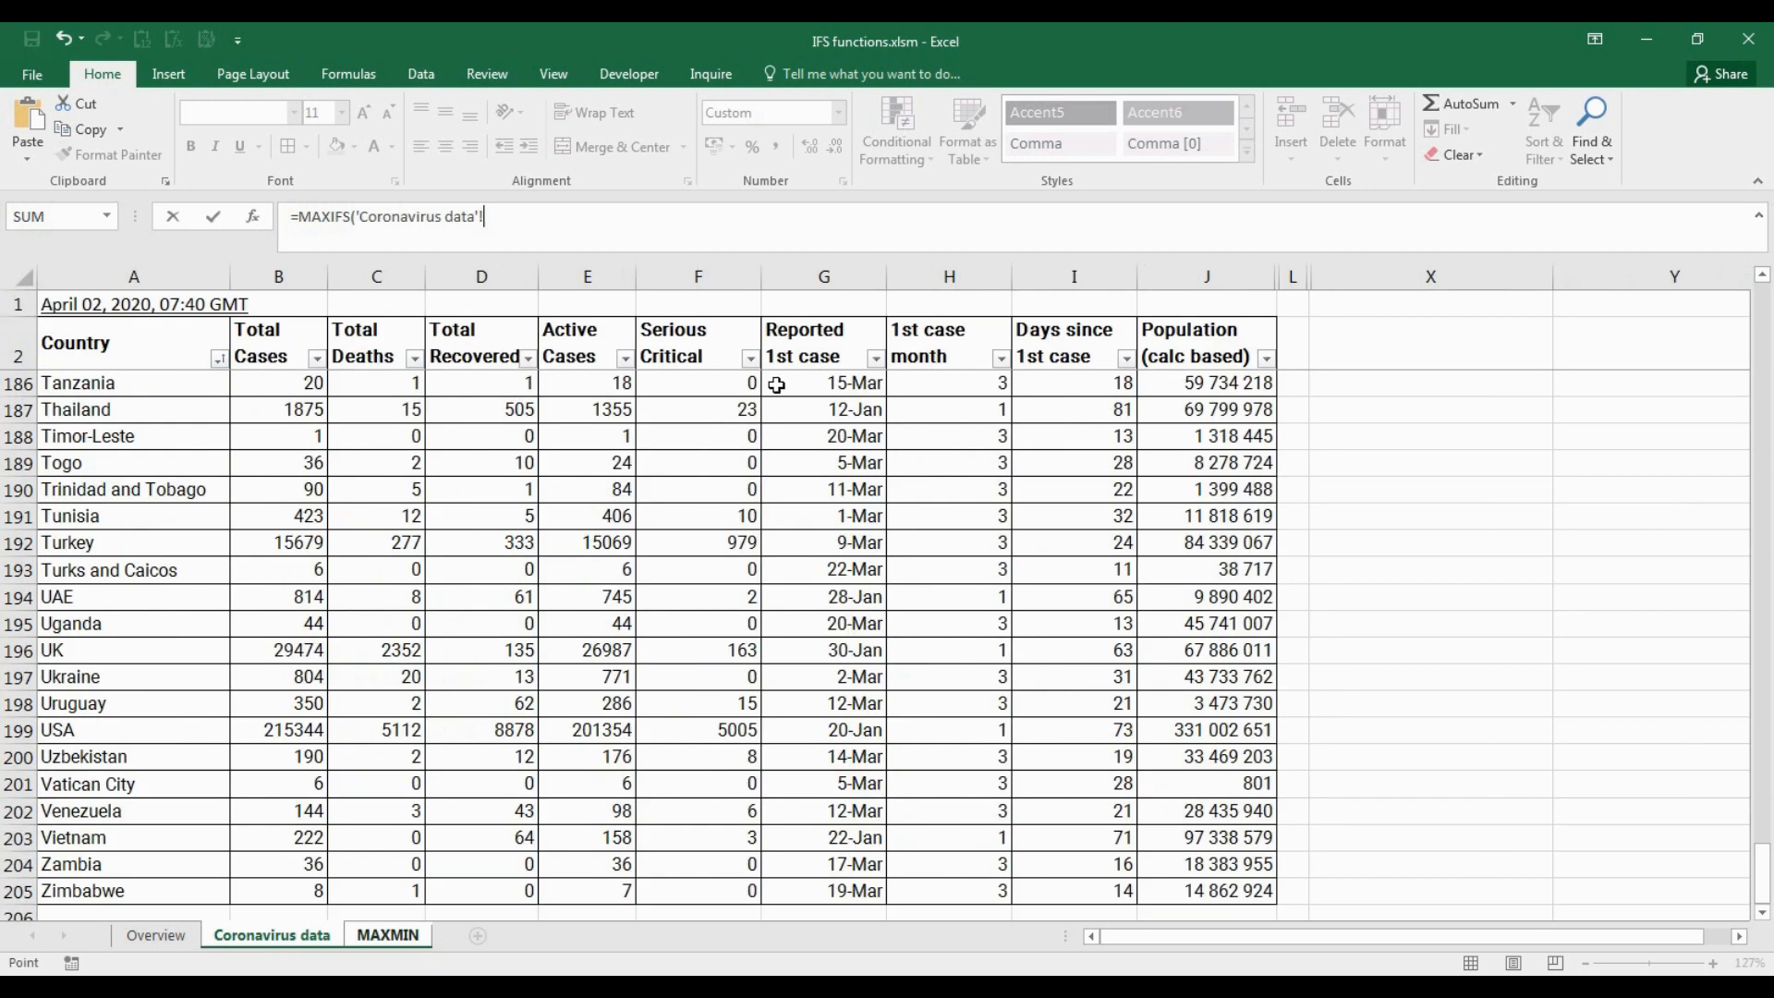
{"action": "left_click", "coordinate": [512, 338]}
{"action": "key", "text": "Down"}
{"action": "key", "text": "ctrl+shift+Down"}
{"action": "key", "text": "F4"}
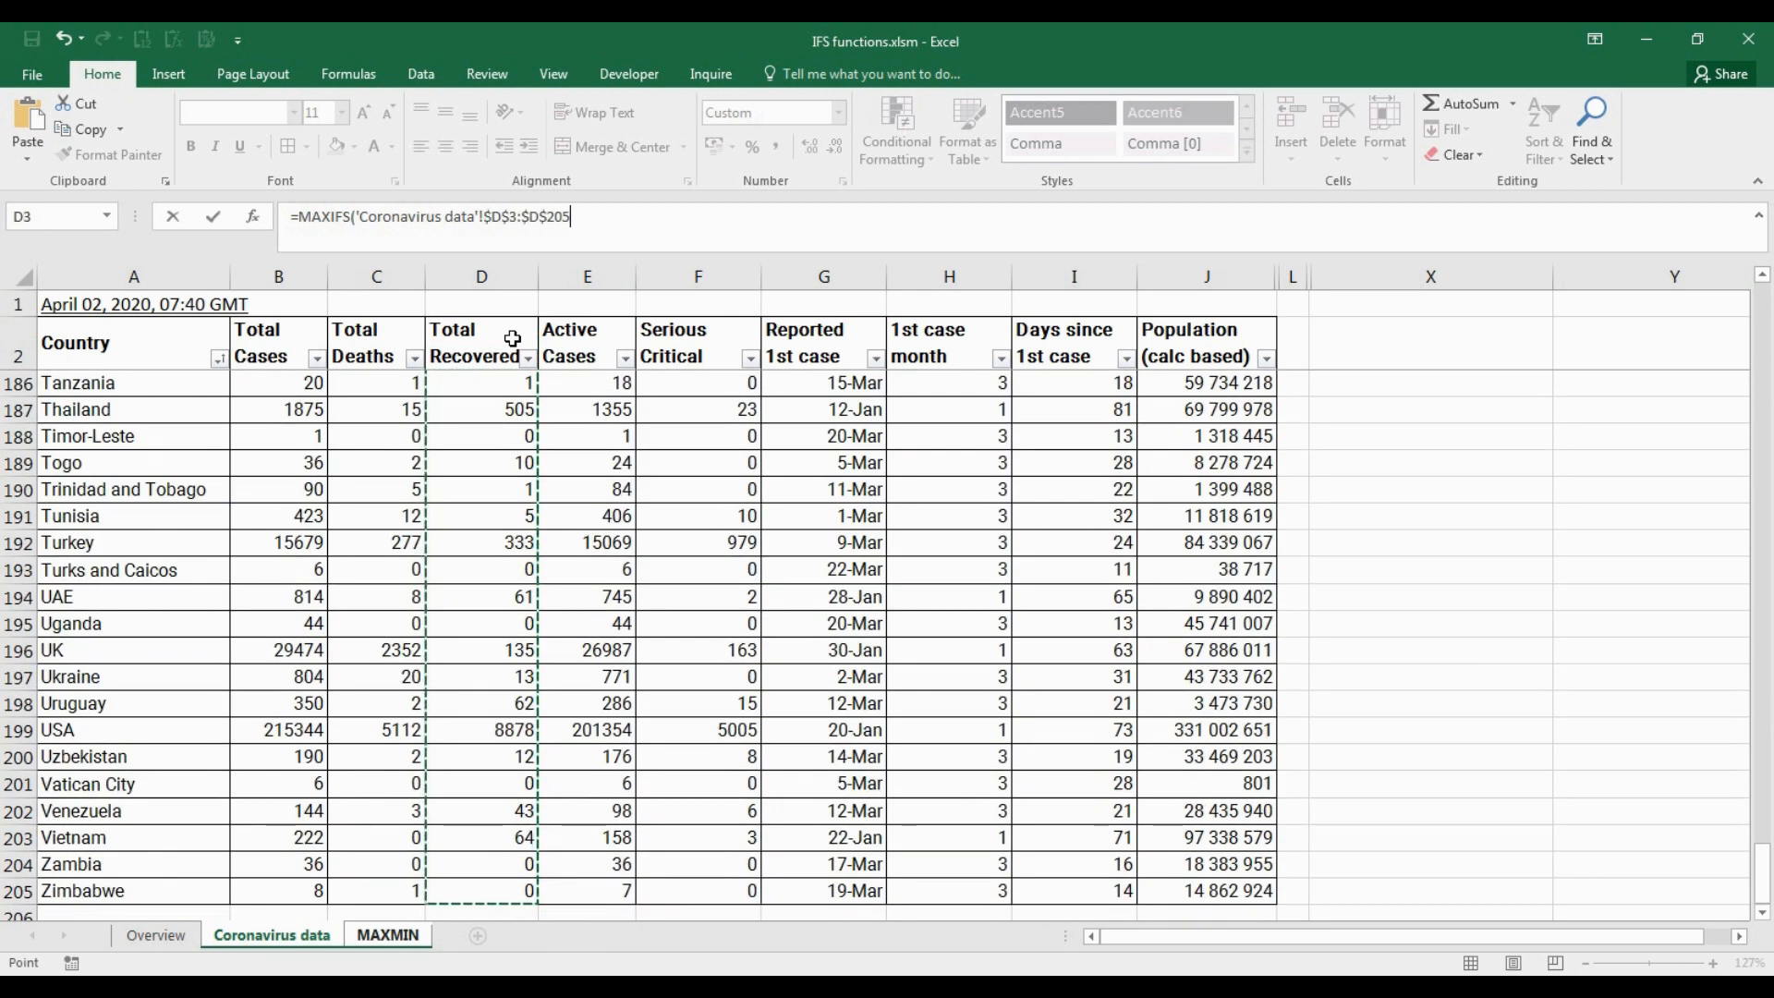
{"action": "type", "text": ","}
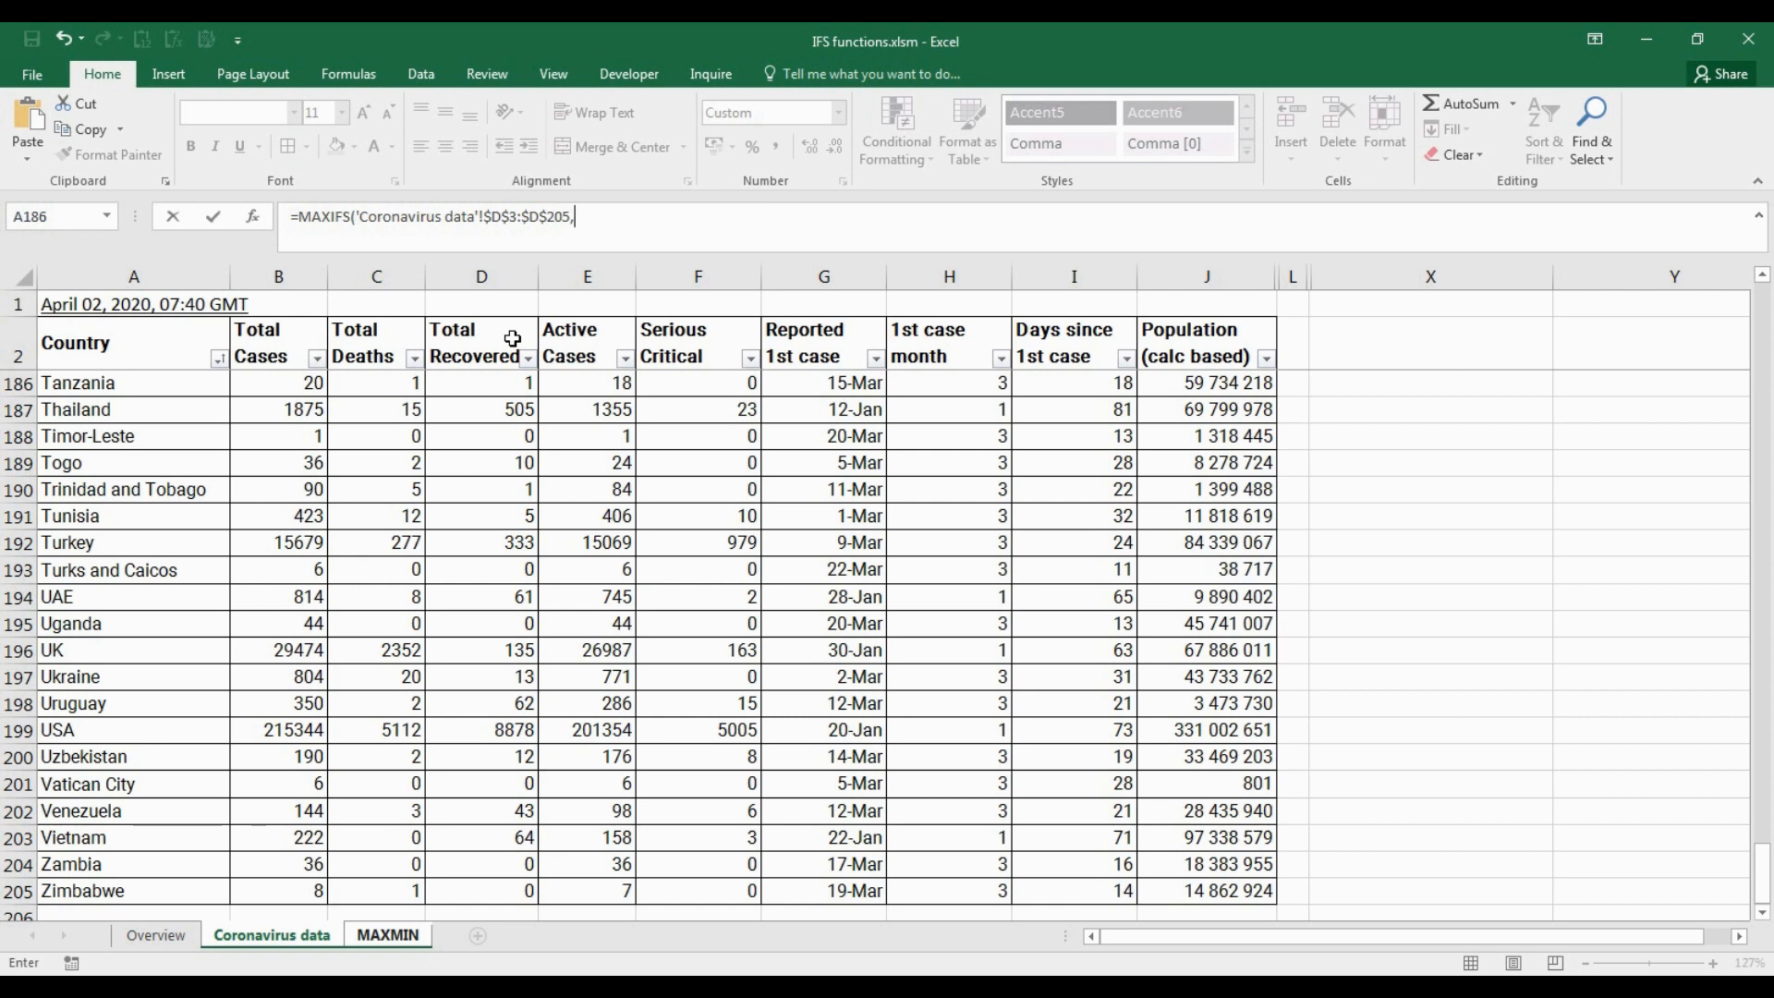
Step: Add the first MAXIFS condition: population range 'Coronavirus data'!$J$3:$J$205 with criterion ">"&MAXMIN!$G6, locking only the column of G6
{"action": "left_click", "coordinate": [1242, 342]}
{"action": "key", "text": "Down"}
{"action": "key", "text": "ctrl+shift+Down"}
{"action": "key", "text": "F4"}
{"action": "type", "text": ",\">\"&"}
{"action": "left_click", "coordinate": [388, 934]}
{"action": "left_click", "coordinate": [621, 450]}
{"action": "key", "text": "F4"}
{"action": "key", "text": "F4"}
{"action": "key", "text": "F4"}
Step: Add a second MAXIFS condition using the same population range 'Coronavirus data'!$J$3:$J$205 with criterion "<="&MAXMIN!$H6
{"action": "type", "text": ","}
{"action": "key", "text": "ctrl+v"}
{"action": "type", "text": ",\"<=\"&MAXMIN!$h6,"}
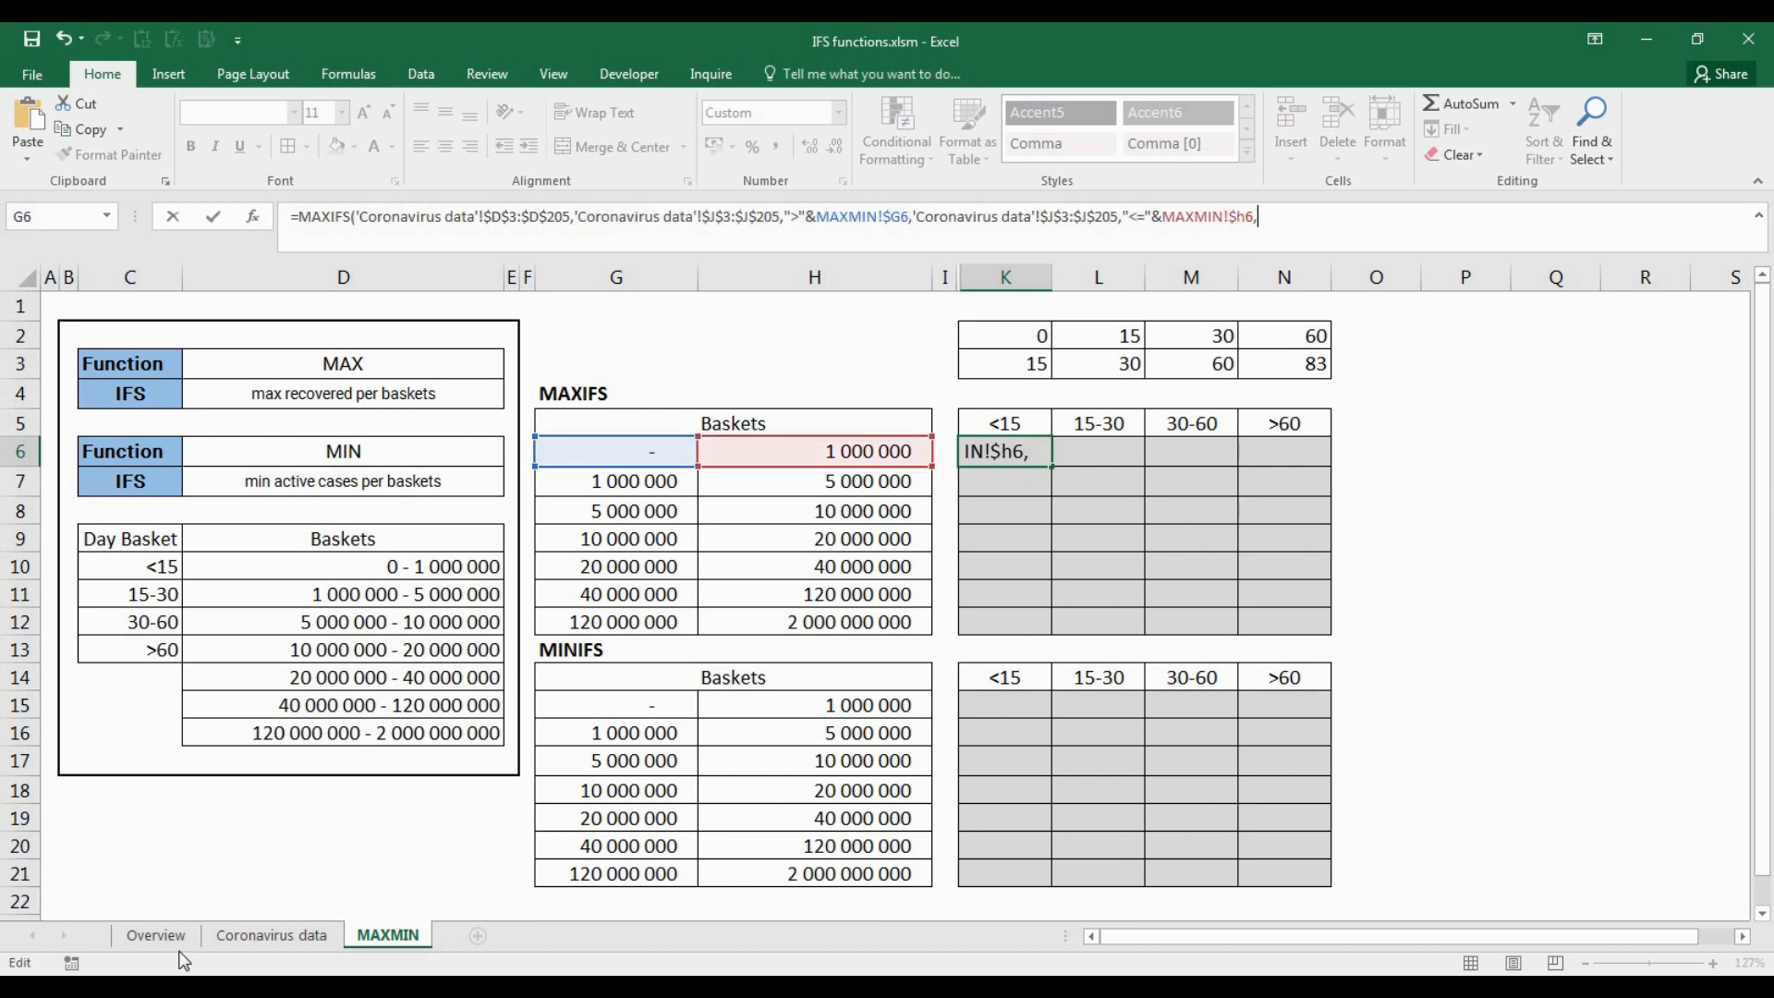
Step: Add a third MAXIFS condition: days since 1st case range 'Coronavirus data'!$I$3:$I$205 with criterion ">"&MAXMIN!K$2, locking only the row of K2
{"action": "left_click", "coordinate": [249, 936]}
{"action": "left_click", "coordinate": [1099, 384]}
{"action": "key", "text": "ctrl+Up"}
{"action": "key", "text": "Down"}
{"action": "key", "text": "ctrl+shift+Down"}
{"action": "key", "text": "F4"}
{"action": "type", "text": ",\">\"&"}
{"action": "left_click", "coordinate": [388, 934]}
{"action": "left_click", "coordinate": [998, 343]}
{"action": "key", "text": "F4"}
{"action": "key", "text": "F4"}
{"action": "type", "text": ",\">\"&MAXMIN!K$2,"}
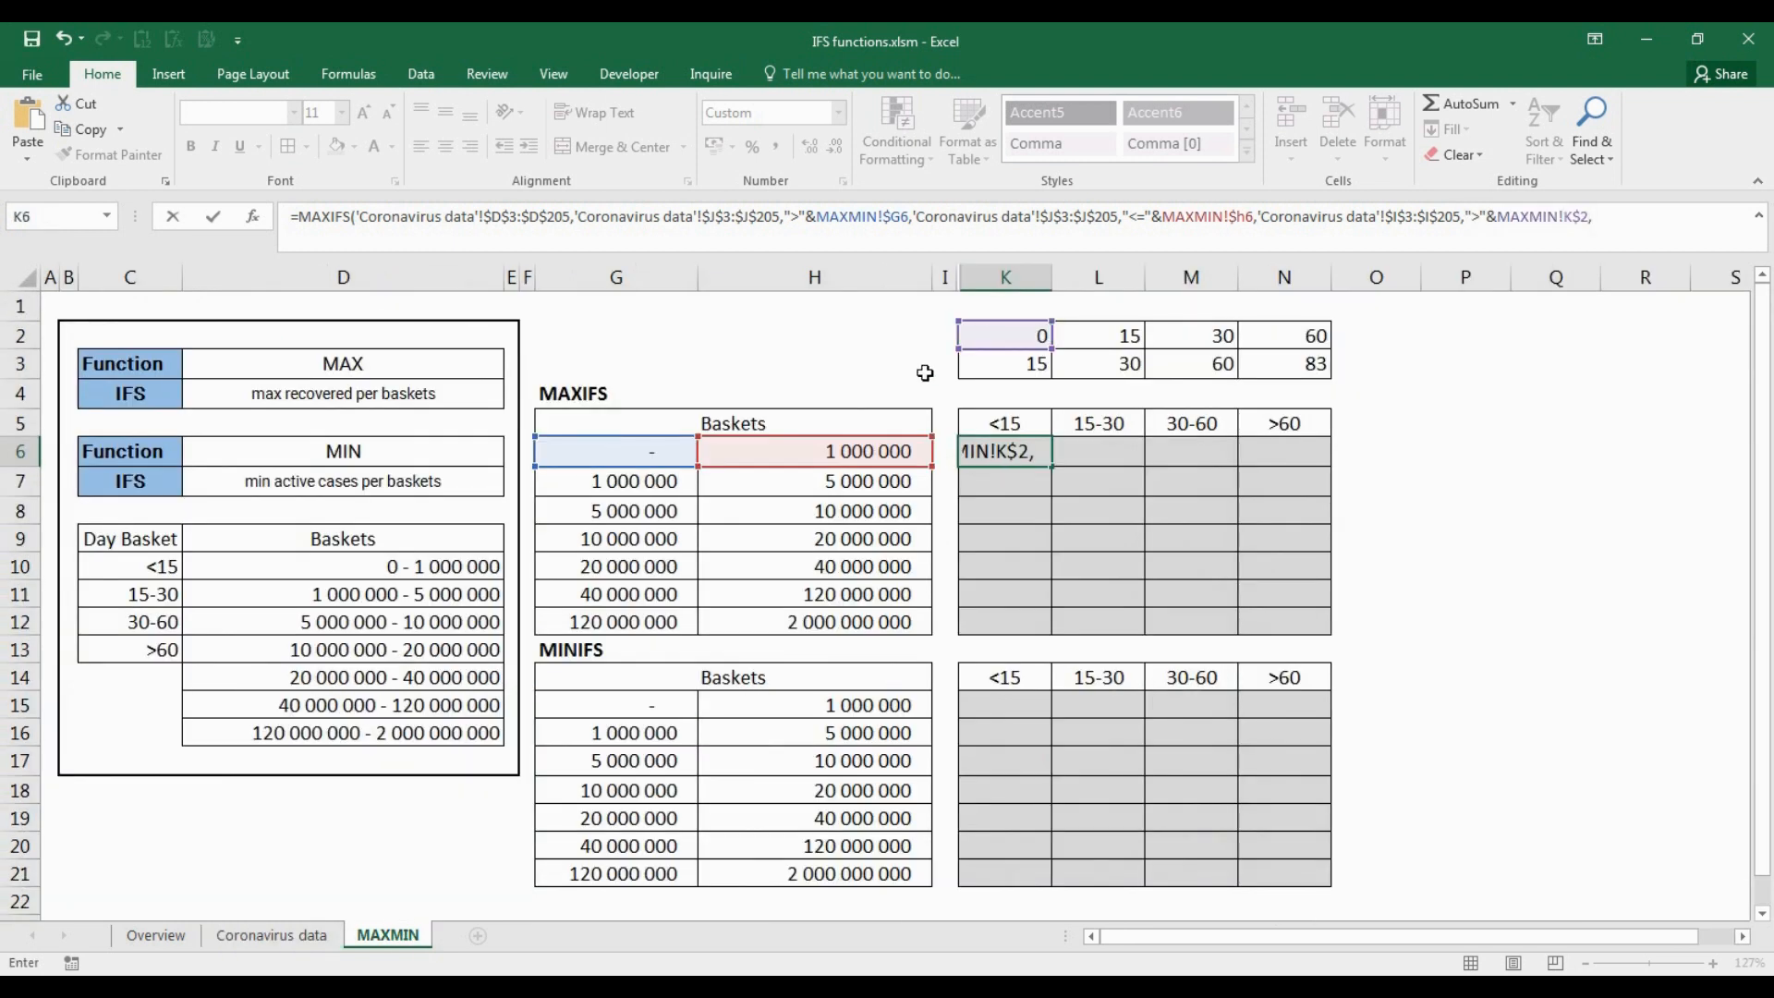
Step: Duplicate the days condition within the MAXIFS formula, change its criterion to "<="&MAXMIN!K$3, and close and commit the formula
{"action": "left_click_drag", "start_coordinate": [1257, 217], "coordinate": [1617, 219]}
{"action": "key", "text": "ctrl+c"}
{"action": "left_click", "coordinate": [1619, 220]}
{"action": "key", "text": "ctrl+v"}
{"action": "left_click", "coordinate": [388, 236]}
{"action": "key", "text": "BackSpace"}
{"action": "type", "text": "<="}
{"action": "key", "text": "Right"}
{"action": "key", "text": "Right"}
{"action": "key", "text": "Right"}
{"action": "key", "text": "Right"}
{"action": "key", "text": "Right"}
{"action": "key", "text": "Right"}
{"action": "key", "text": "Right"}
{"action": "key", "text": "Right"}
{"action": "key", "text": "Right"}
{"action": "key", "text": "Right"}
{"action": "key", "text": "Right"}
{"action": "key", "text": "Right"}
{"action": "key", "text": "BackSpace"}
{"action": "type", "text": "3"}
{"action": "key", "text": "Delete"}
{"action": "type", "text": ")"}
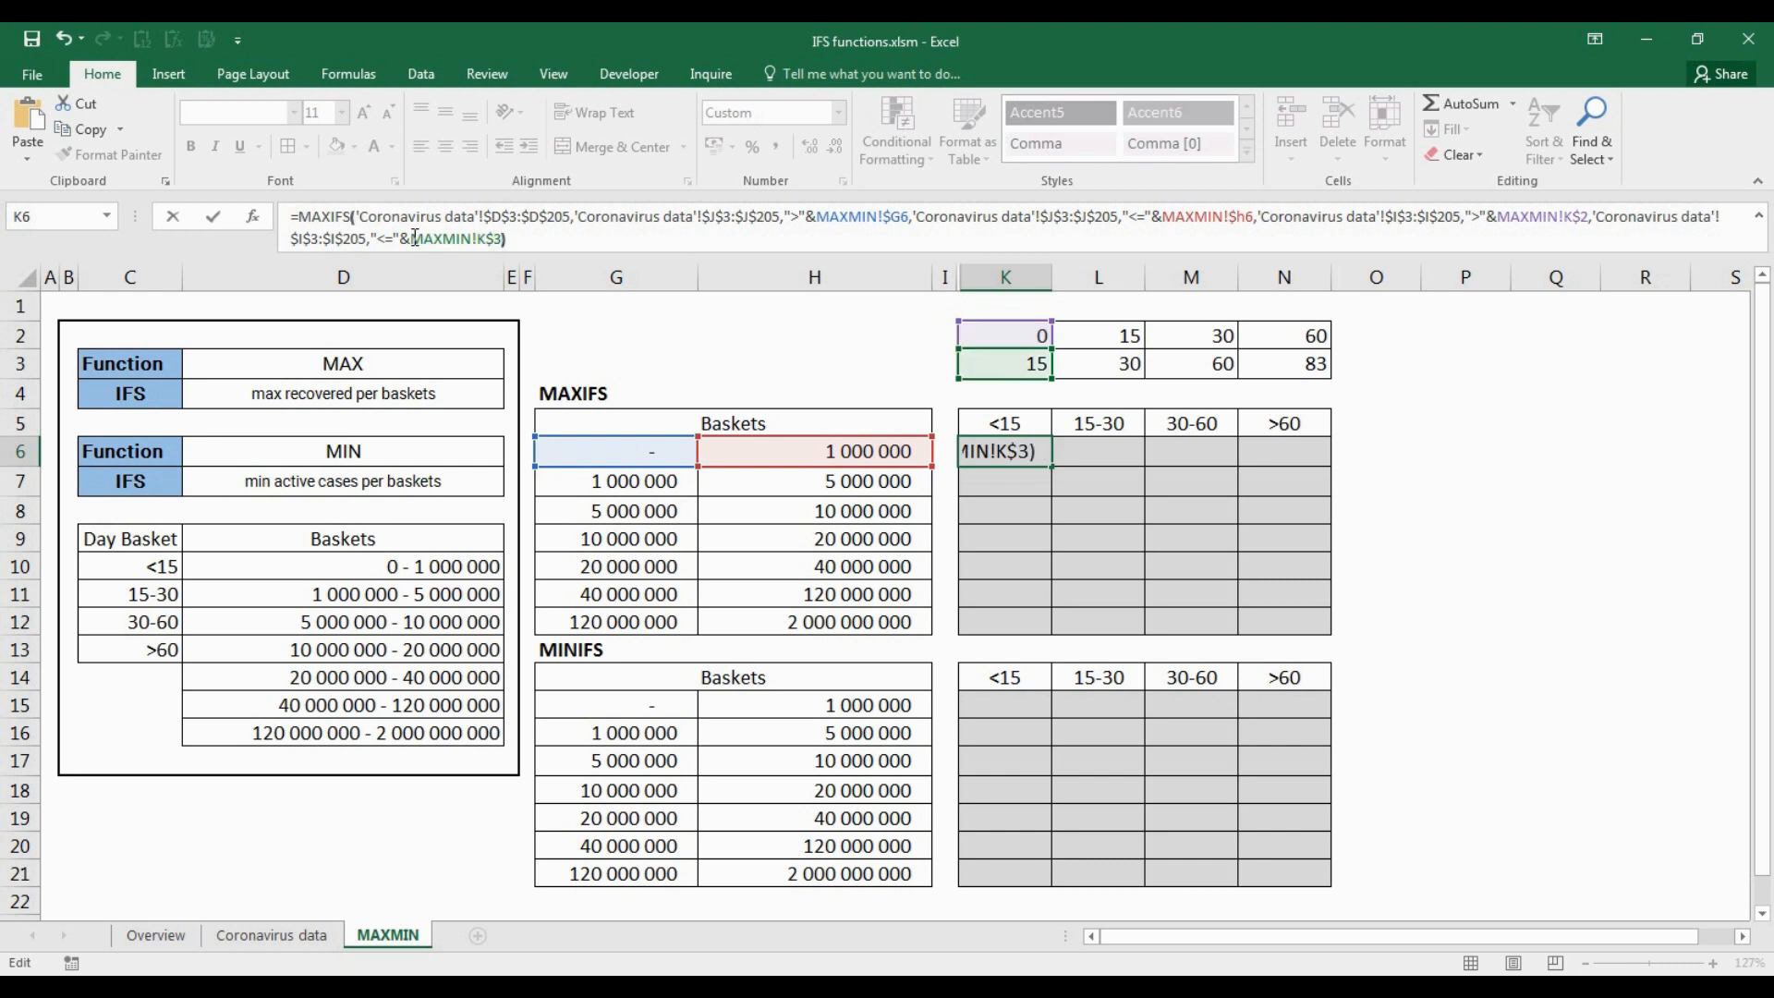
{"action": "key", "text": "Return"}
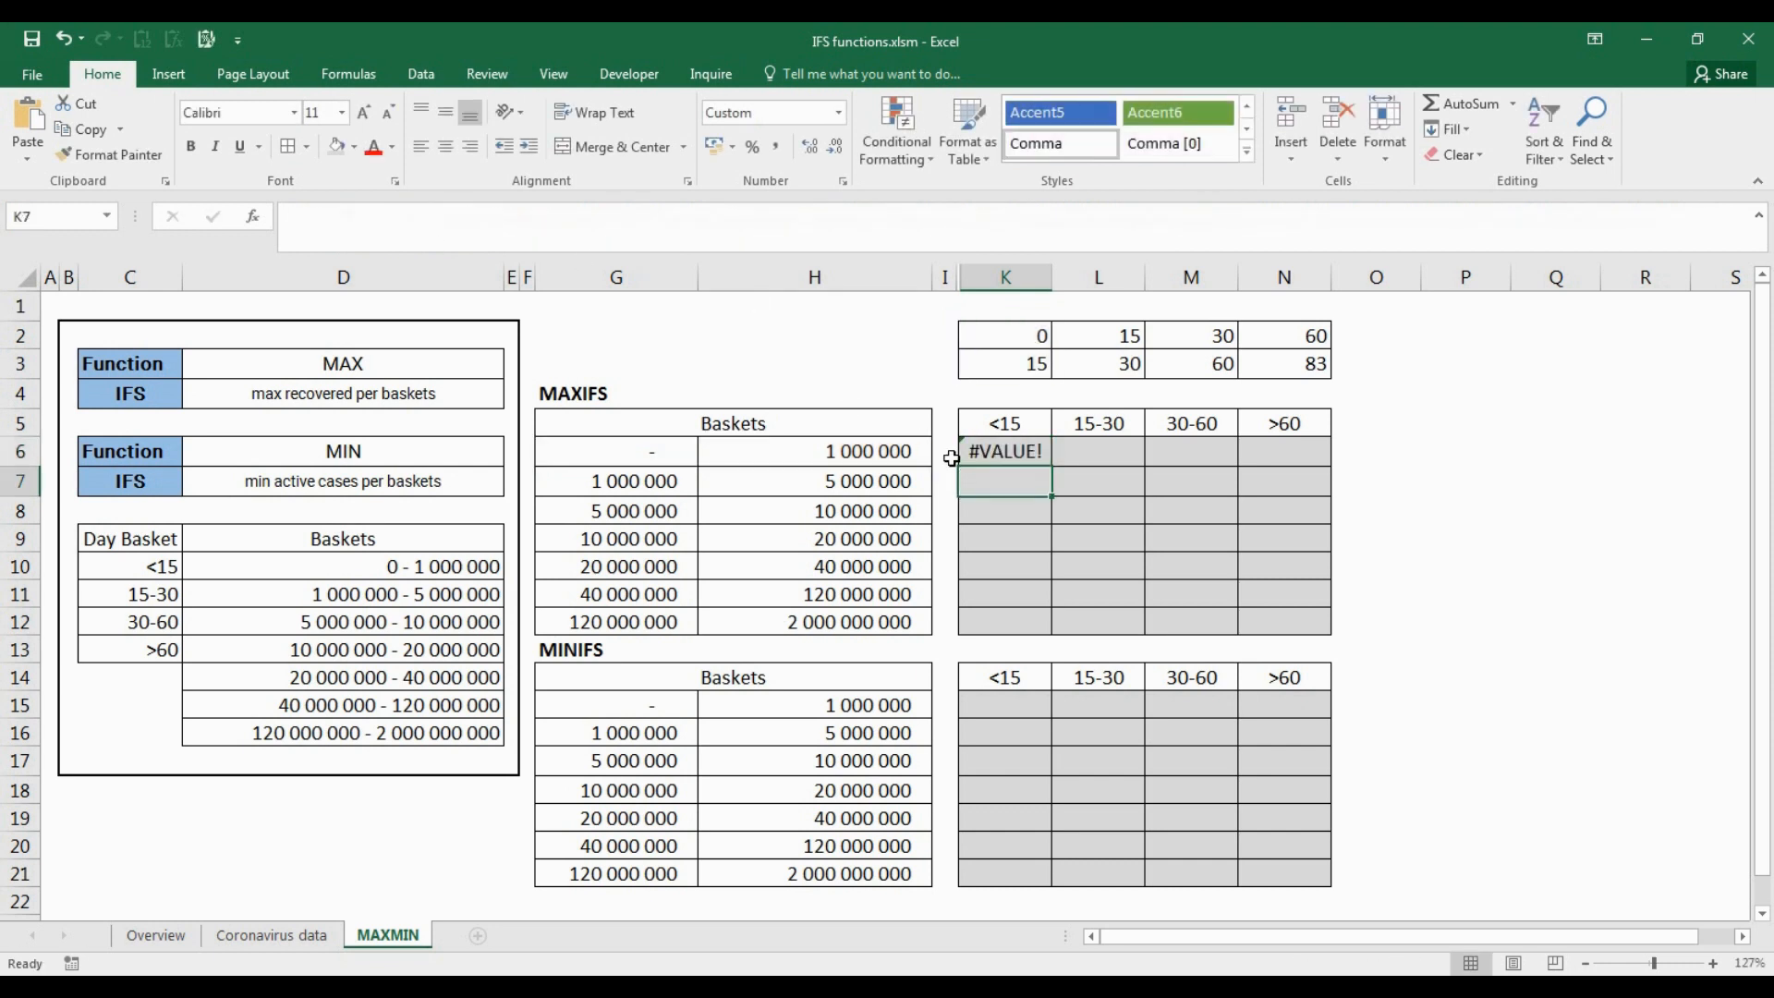
Step: Fill the MAXIFS formula from K6 across the whole basket grid K6:N12
{"action": "left_click_drag", "start_coordinate": [1029, 450], "coordinate": [1294, 617]}
{"action": "key", "text": "ctrl+r"}
{"action": "key", "text": "ctrl+d"}
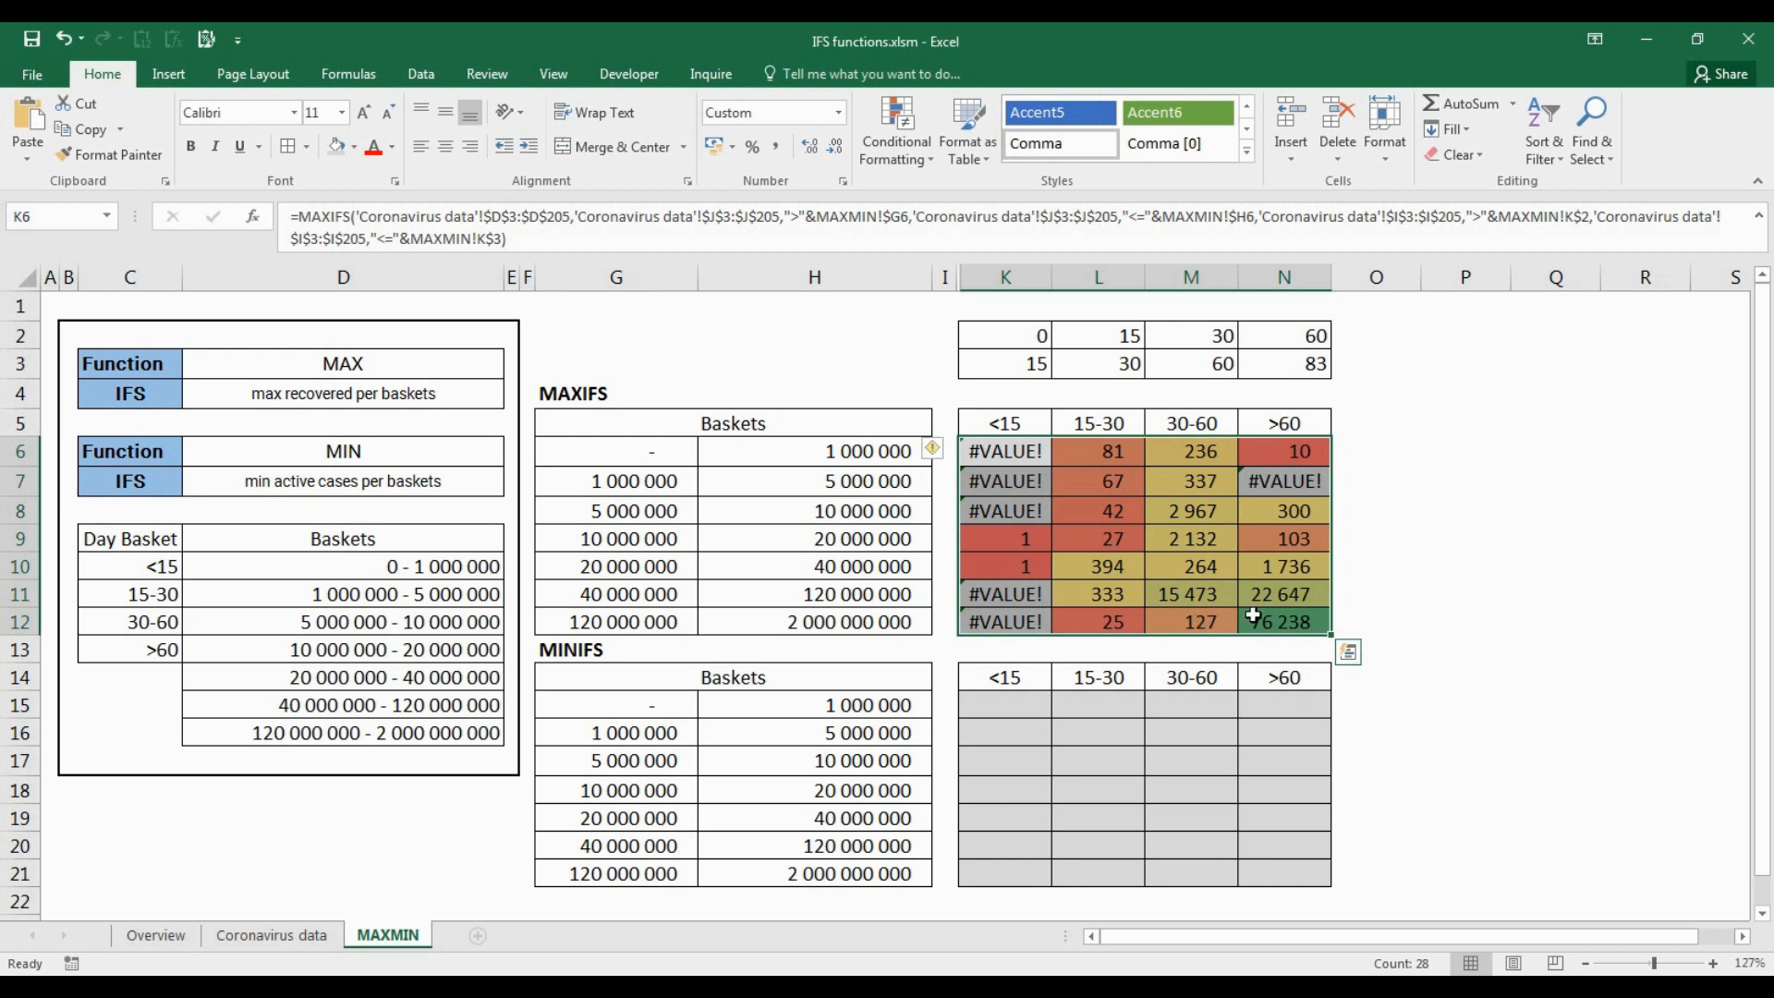
{"action": "left_click", "coordinate": [1299, 624]}
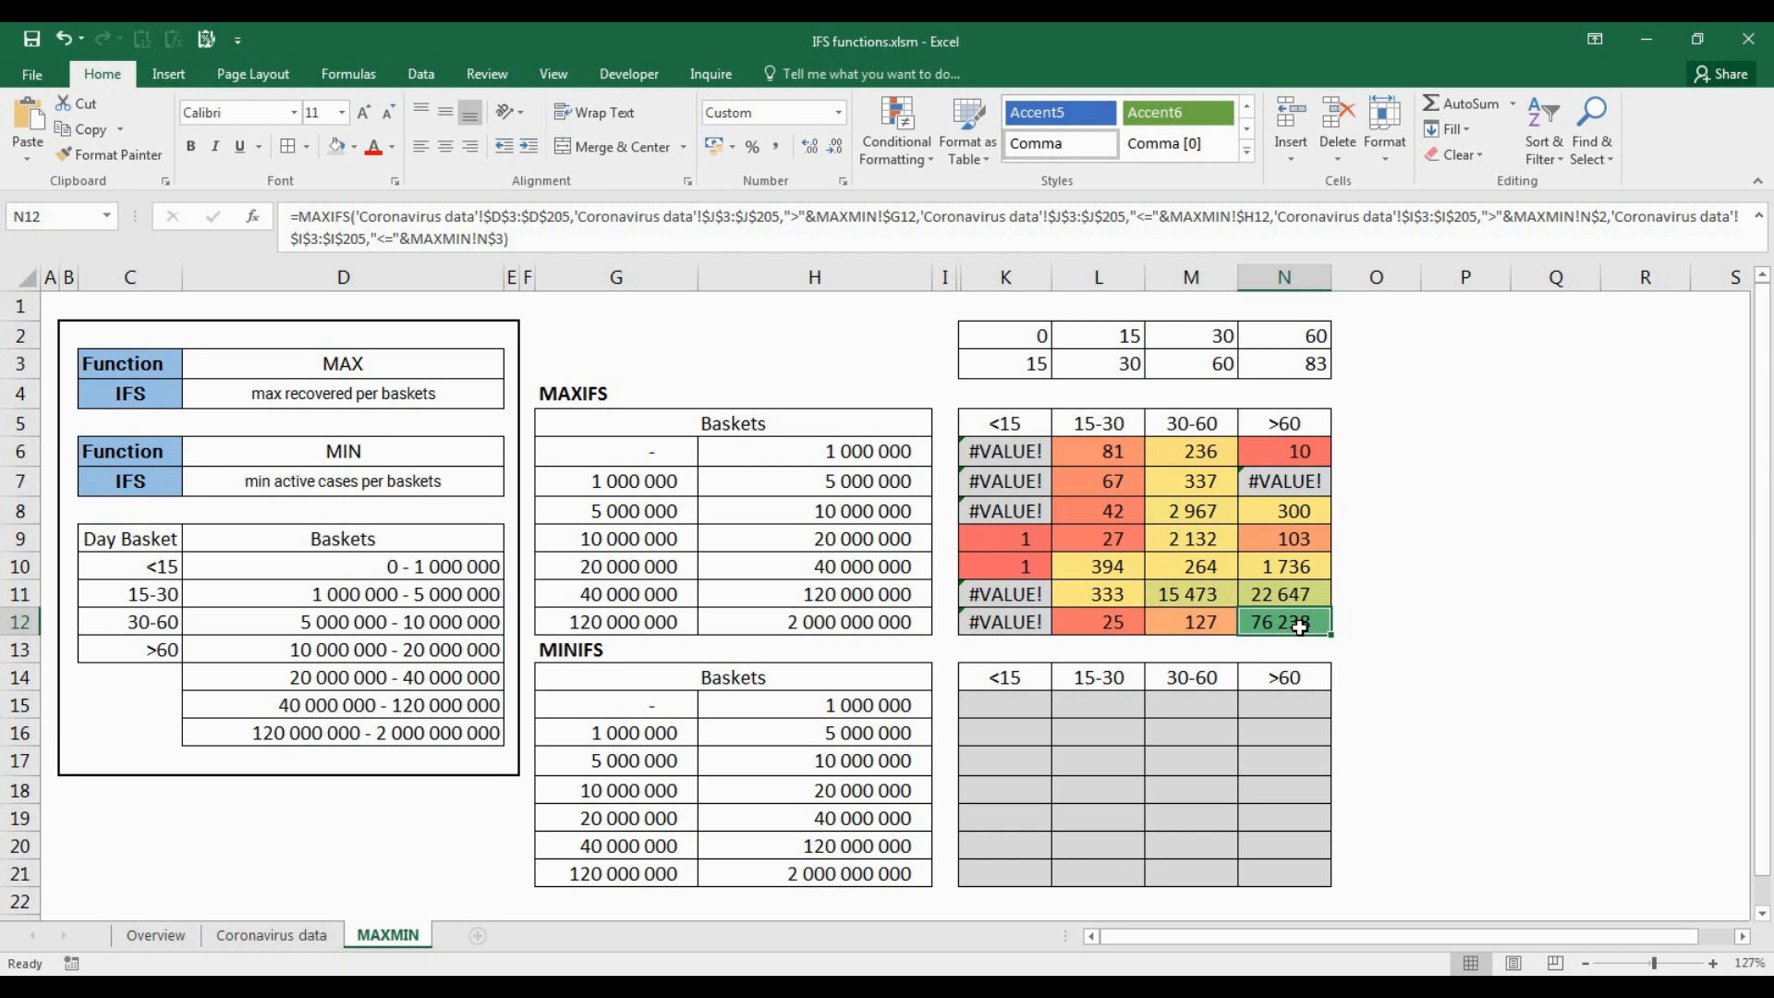
{"action": "left_click_drag", "start_coordinate": [1210, 427], "coordinate": [1200, 622]}
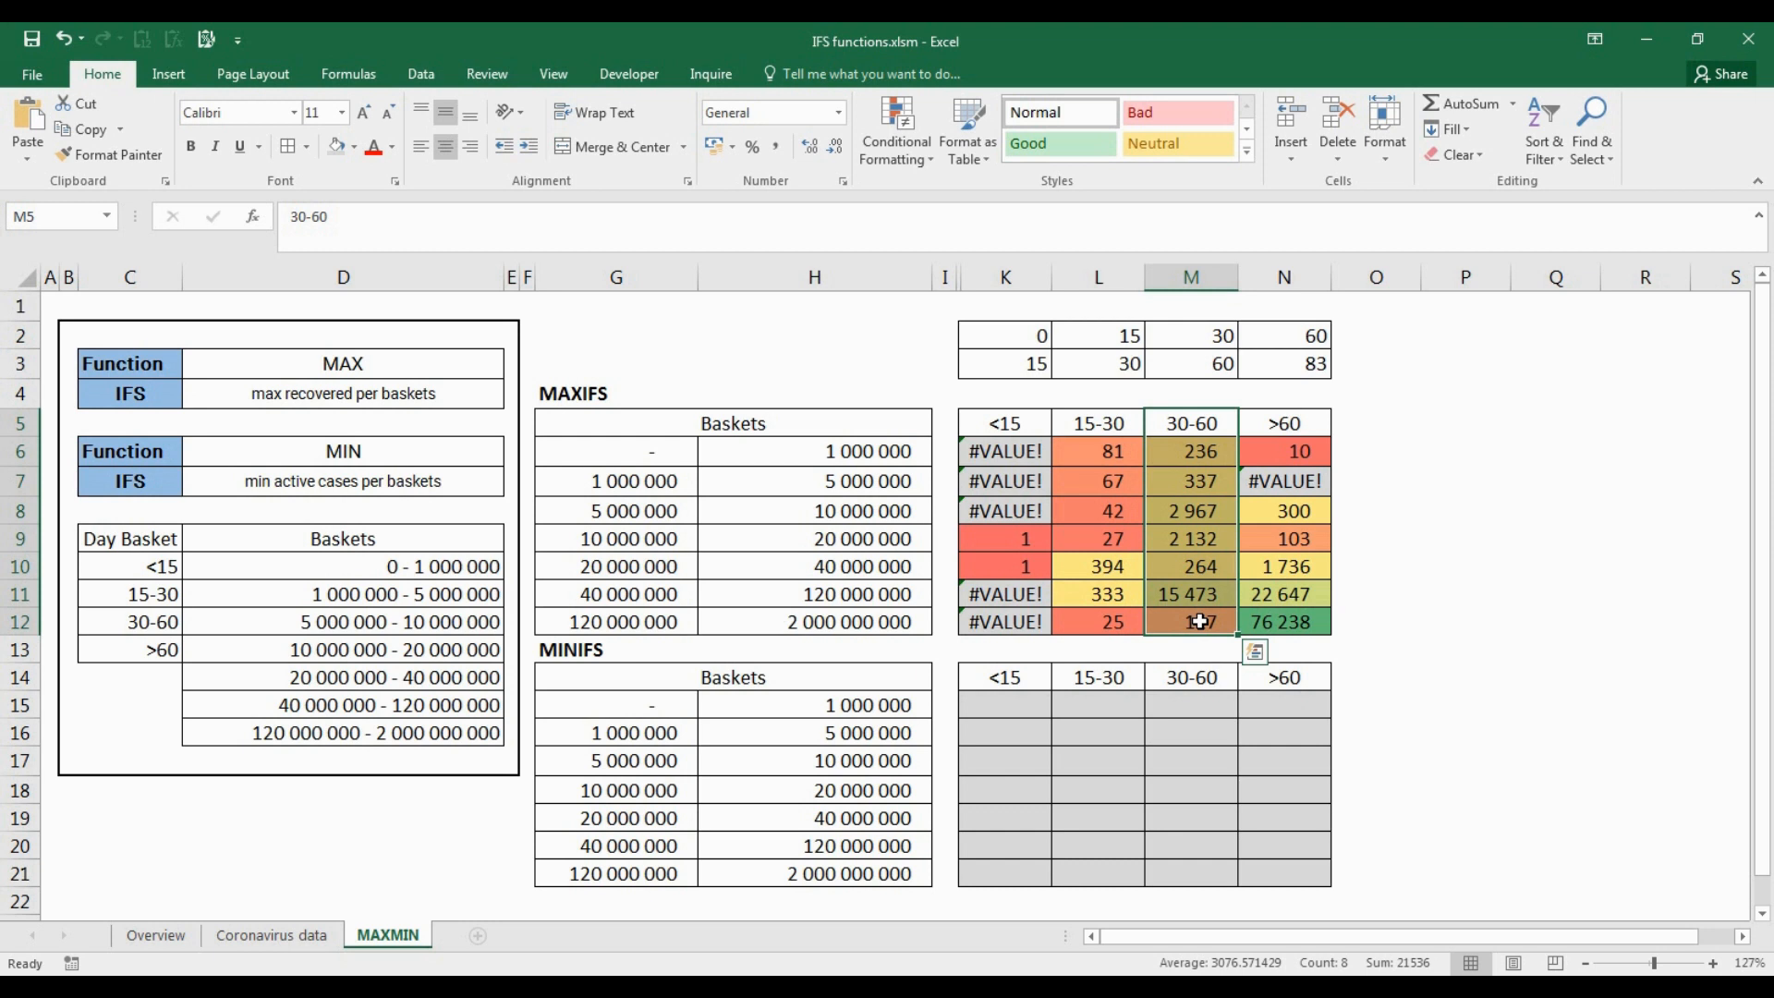
{"action": "left_click", "coordinate": [1156, 599]}
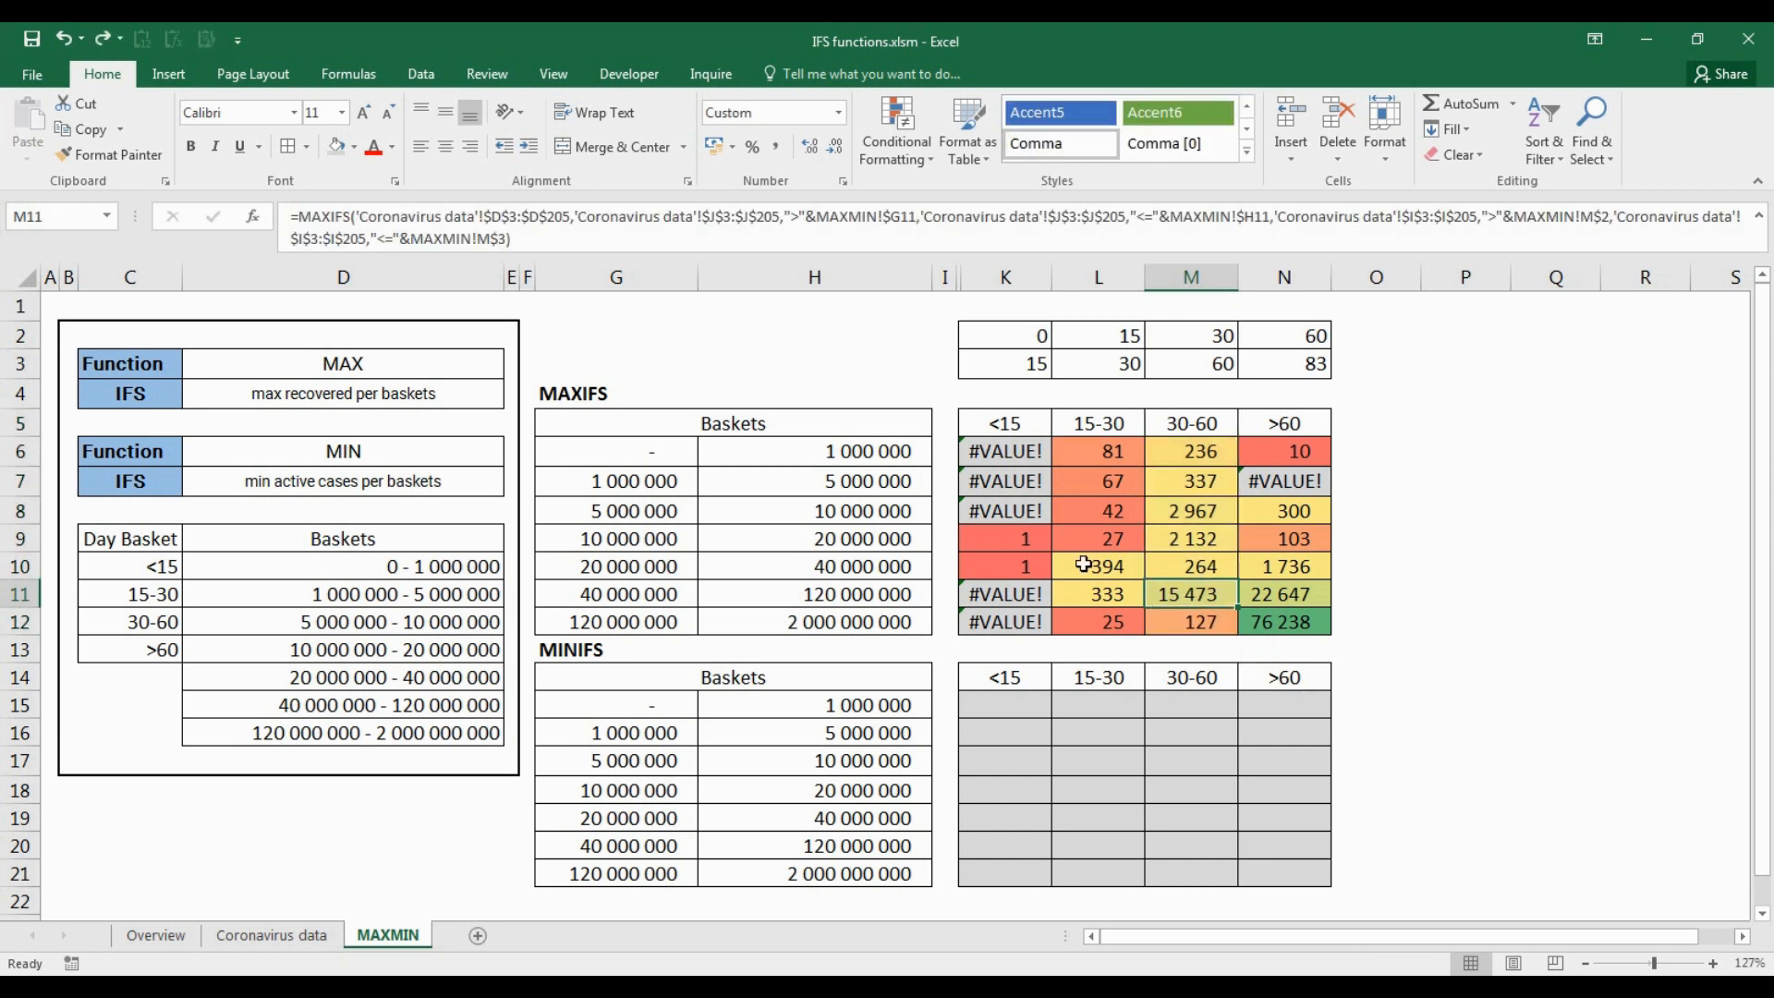
Step: Copy the MAXIFS formula from K6 into K15, the first cell of the MINIFS grid, pasting only the formula
{"action": "left_click", "coordinate": [1033, 454]}
{"action": "key", "text": "ctrl+c"}
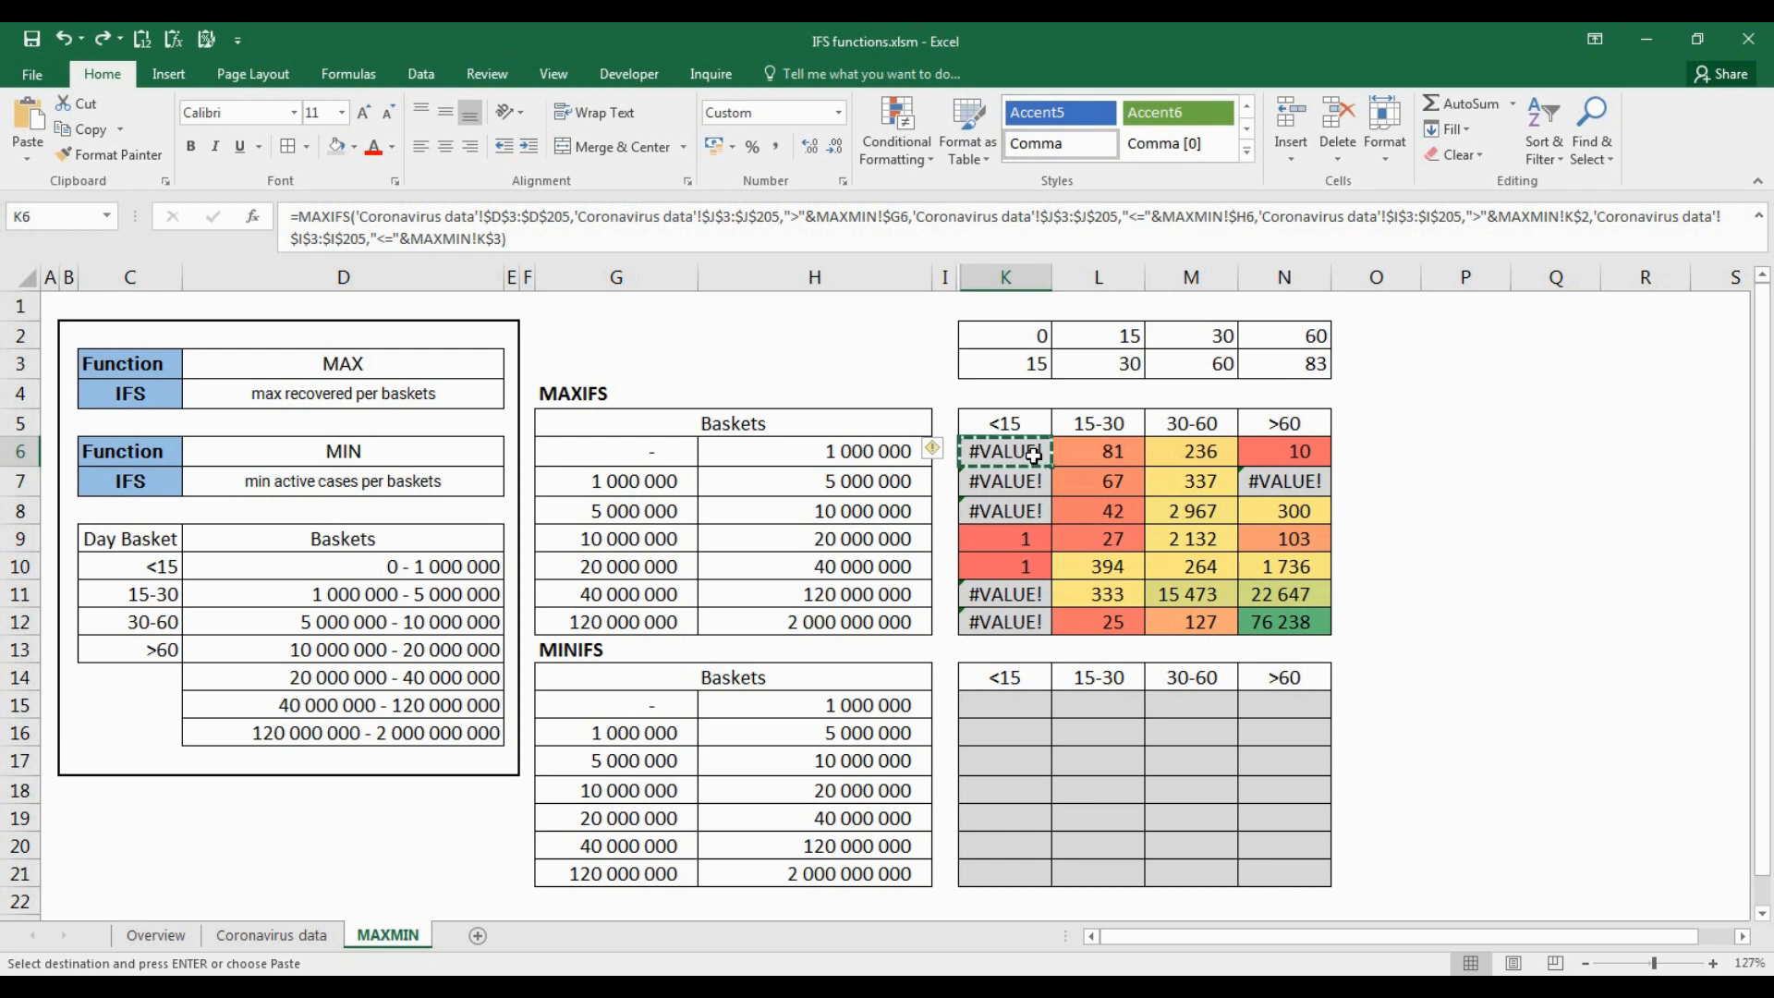
{"action": "right_click", "coordinate": [1025, 713]}
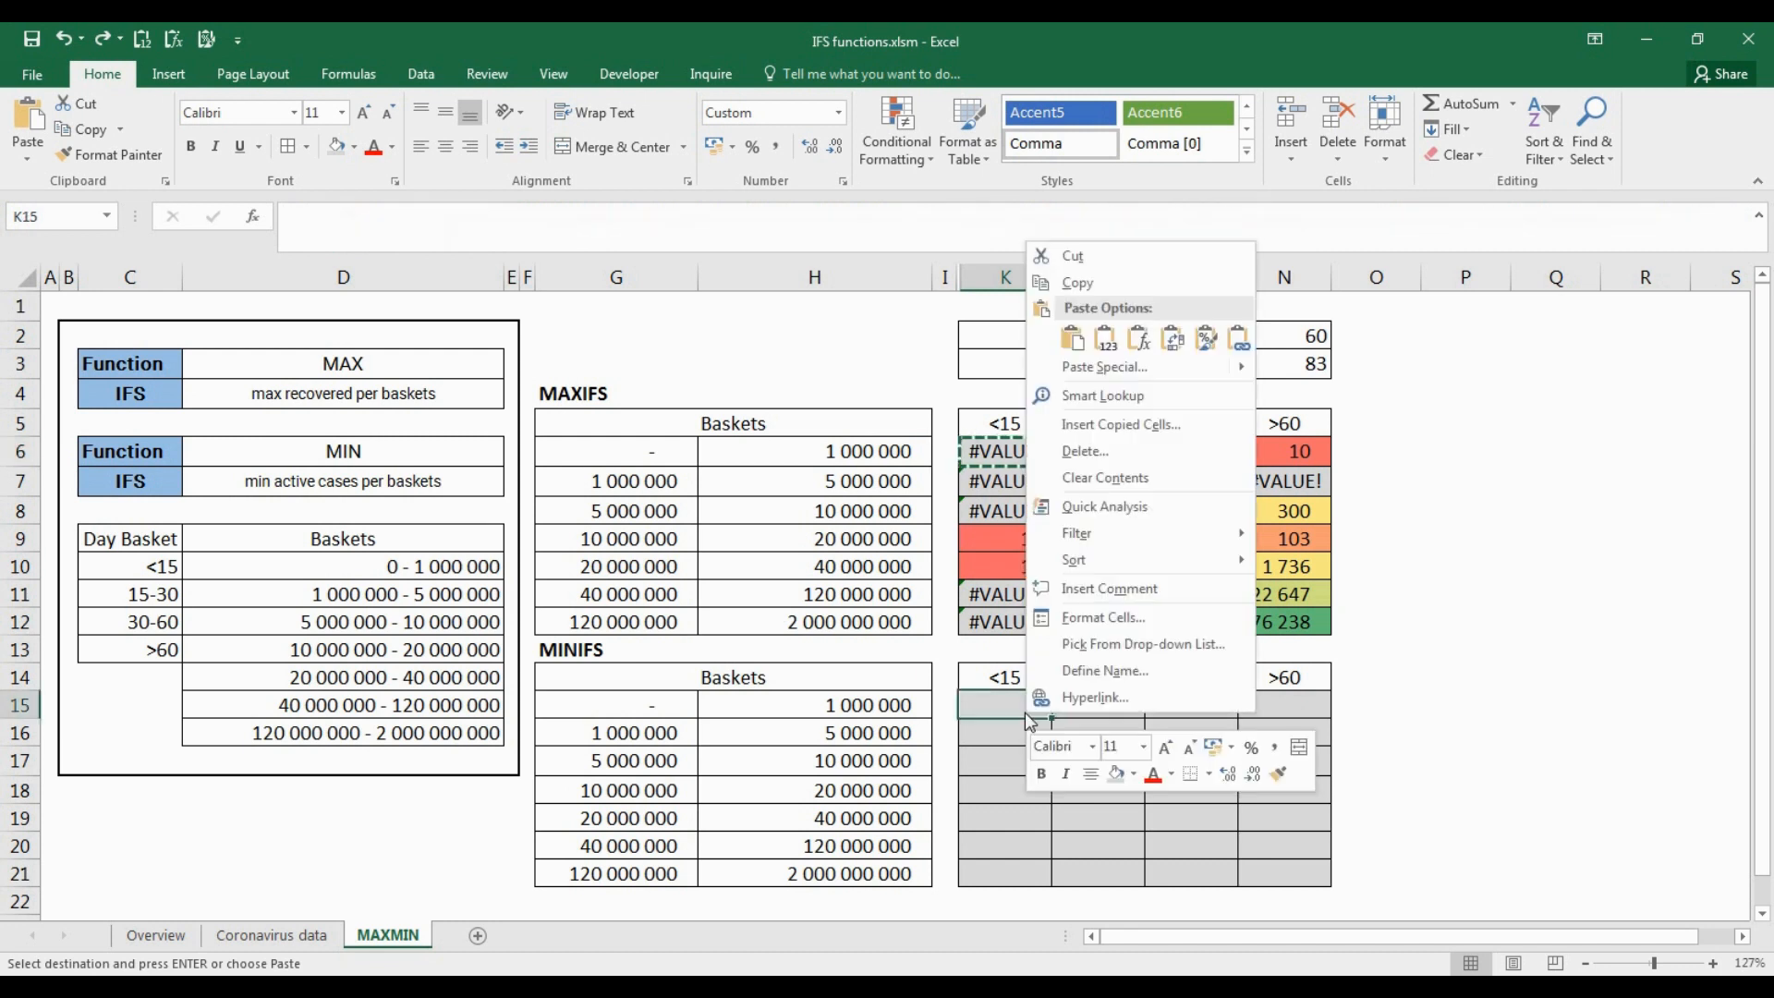
{"action": "left_click", "coordinate": [1142, 338]}
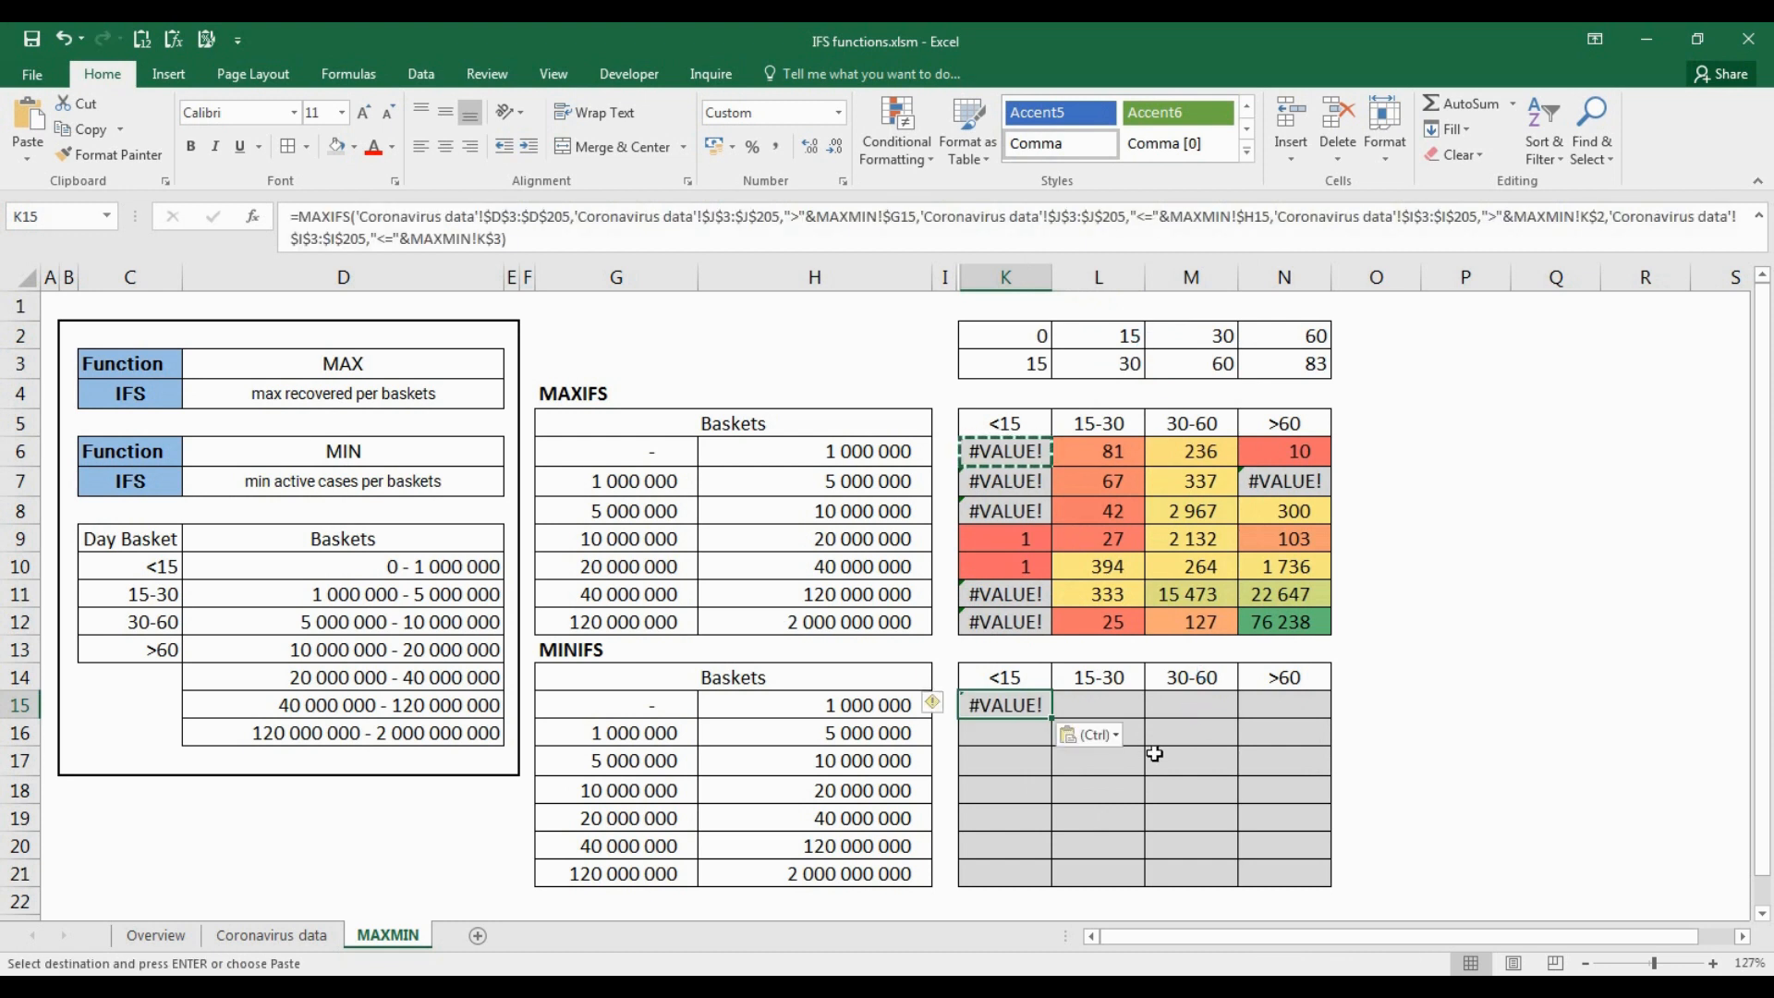
Step: Change the function in K15 from MAXIFS to MINIFS and commit the formula
{"action": "left_click", "coordinate": [994, 211]}
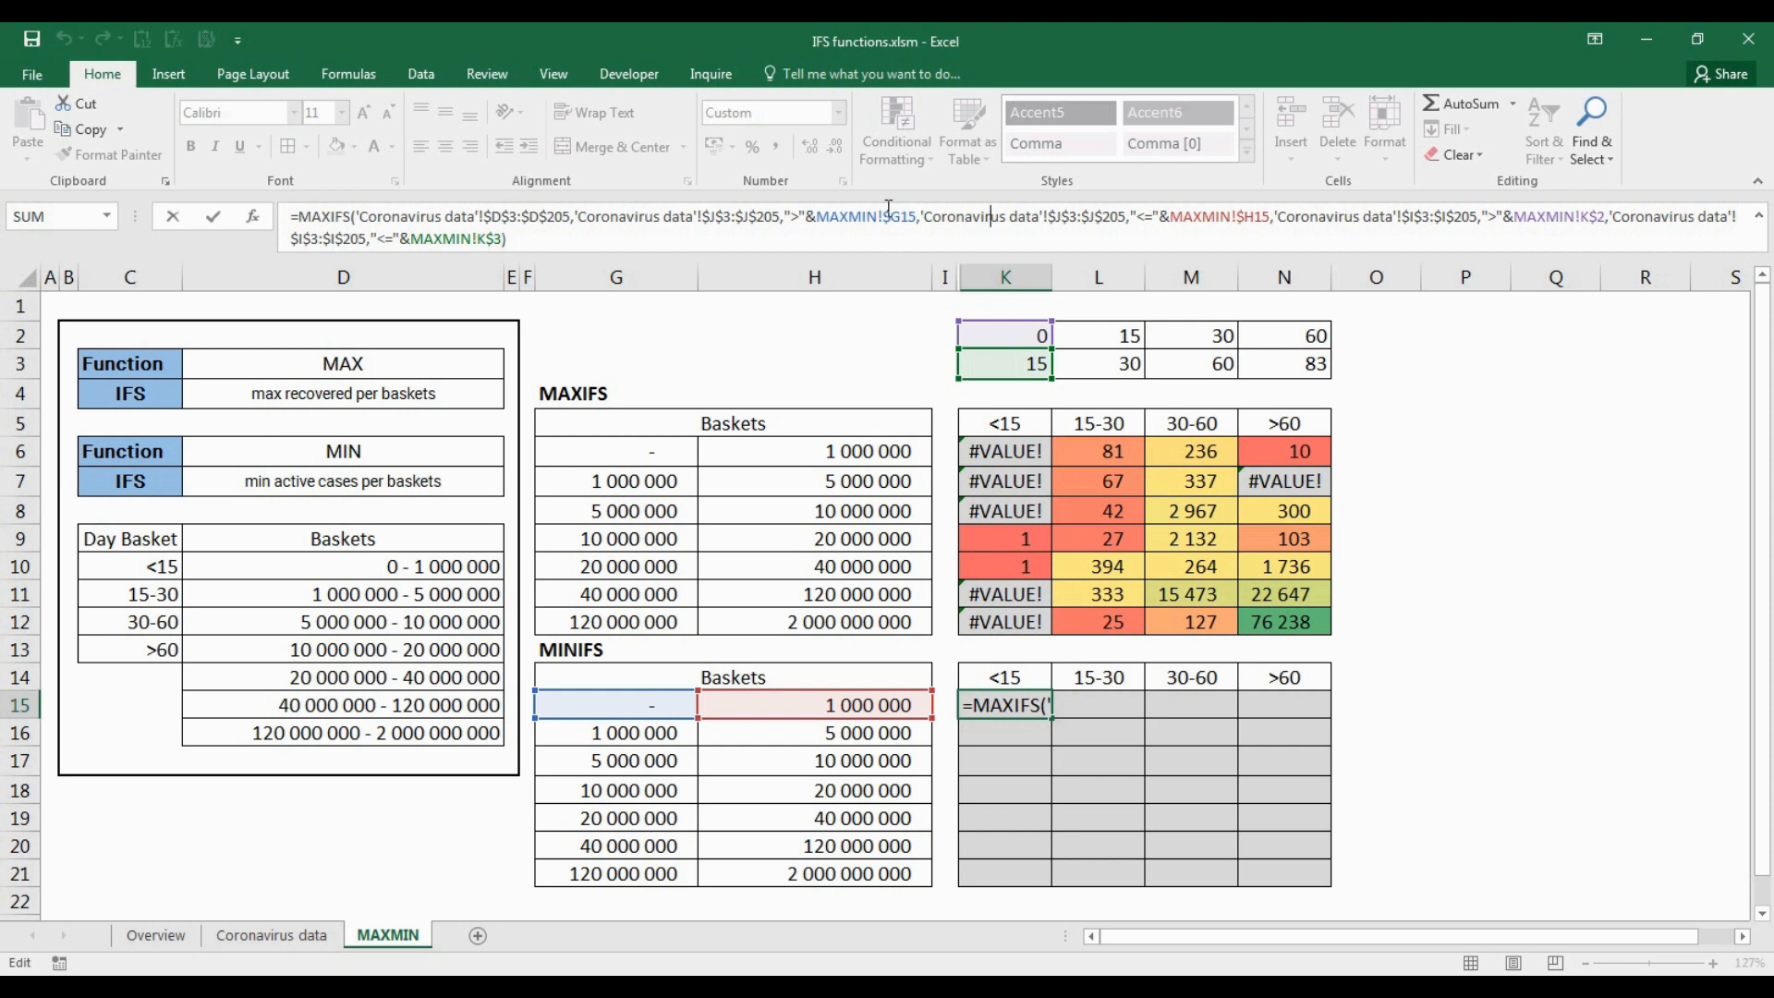
{"action": "left_click_drag", "start_coordinate": [330, 216], "coordinate": [301, 216]}
{"action": "type", "text": "MIN"}
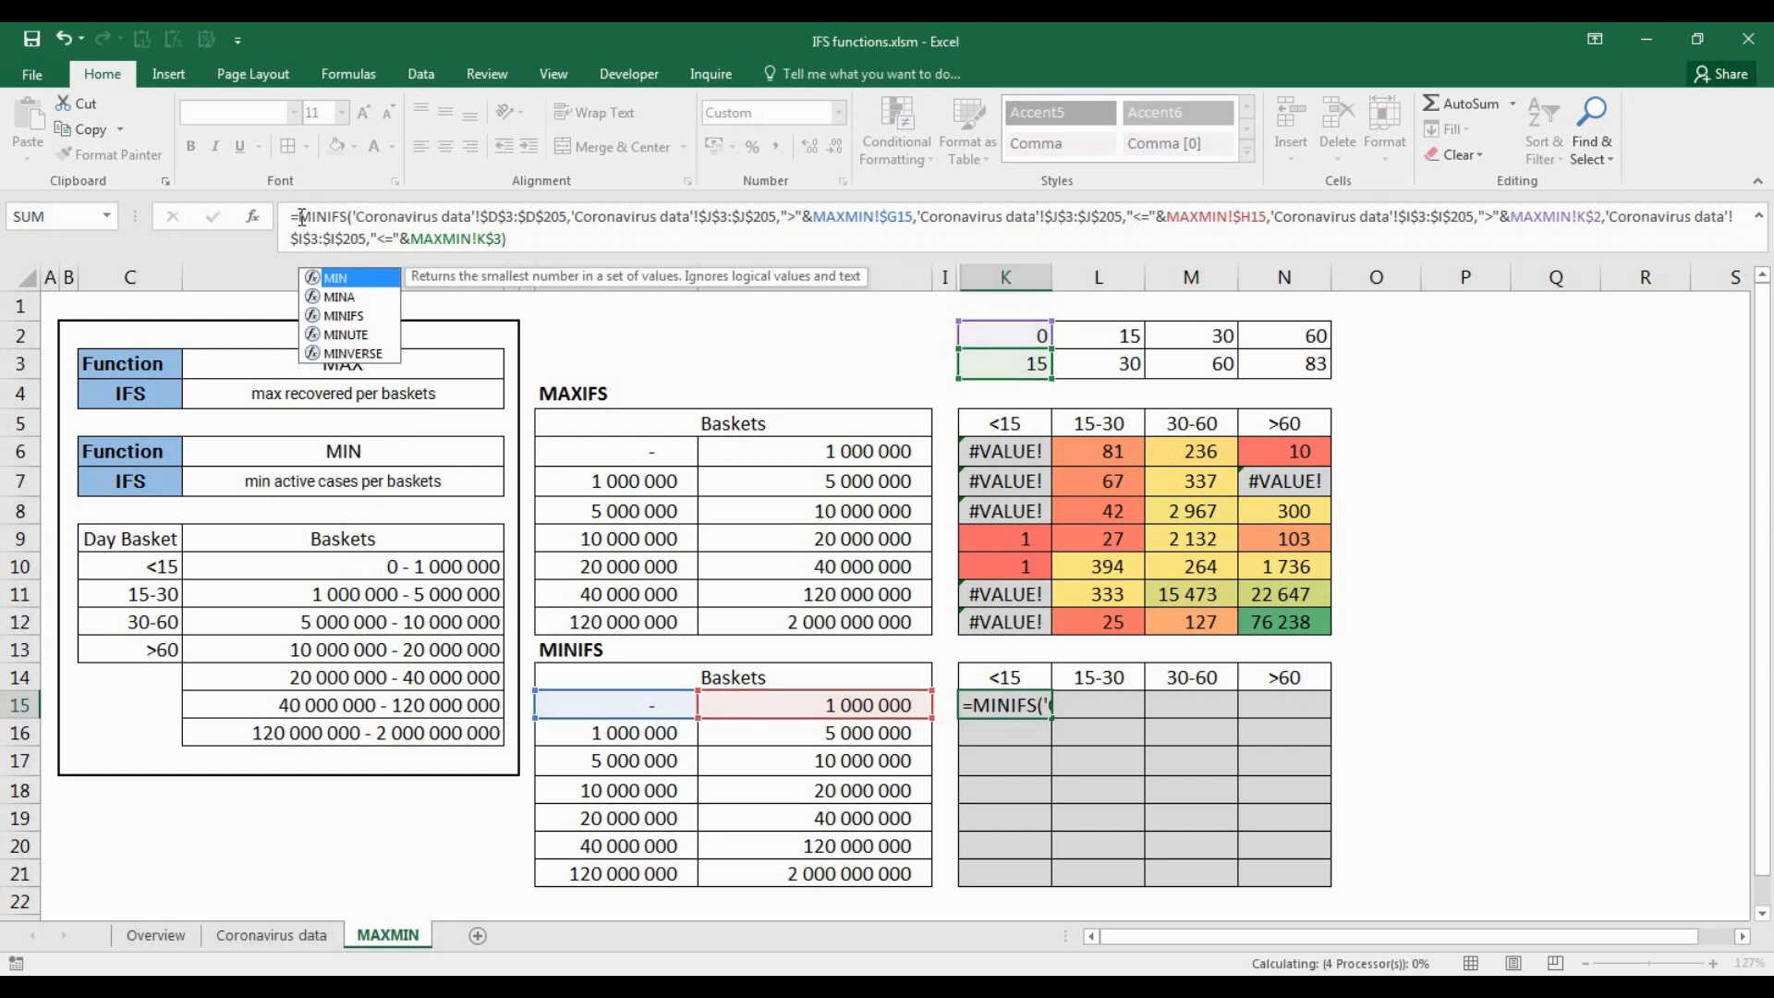
{"action": "key", "text": "Return"}
{"action": "key", "text": "Up"}
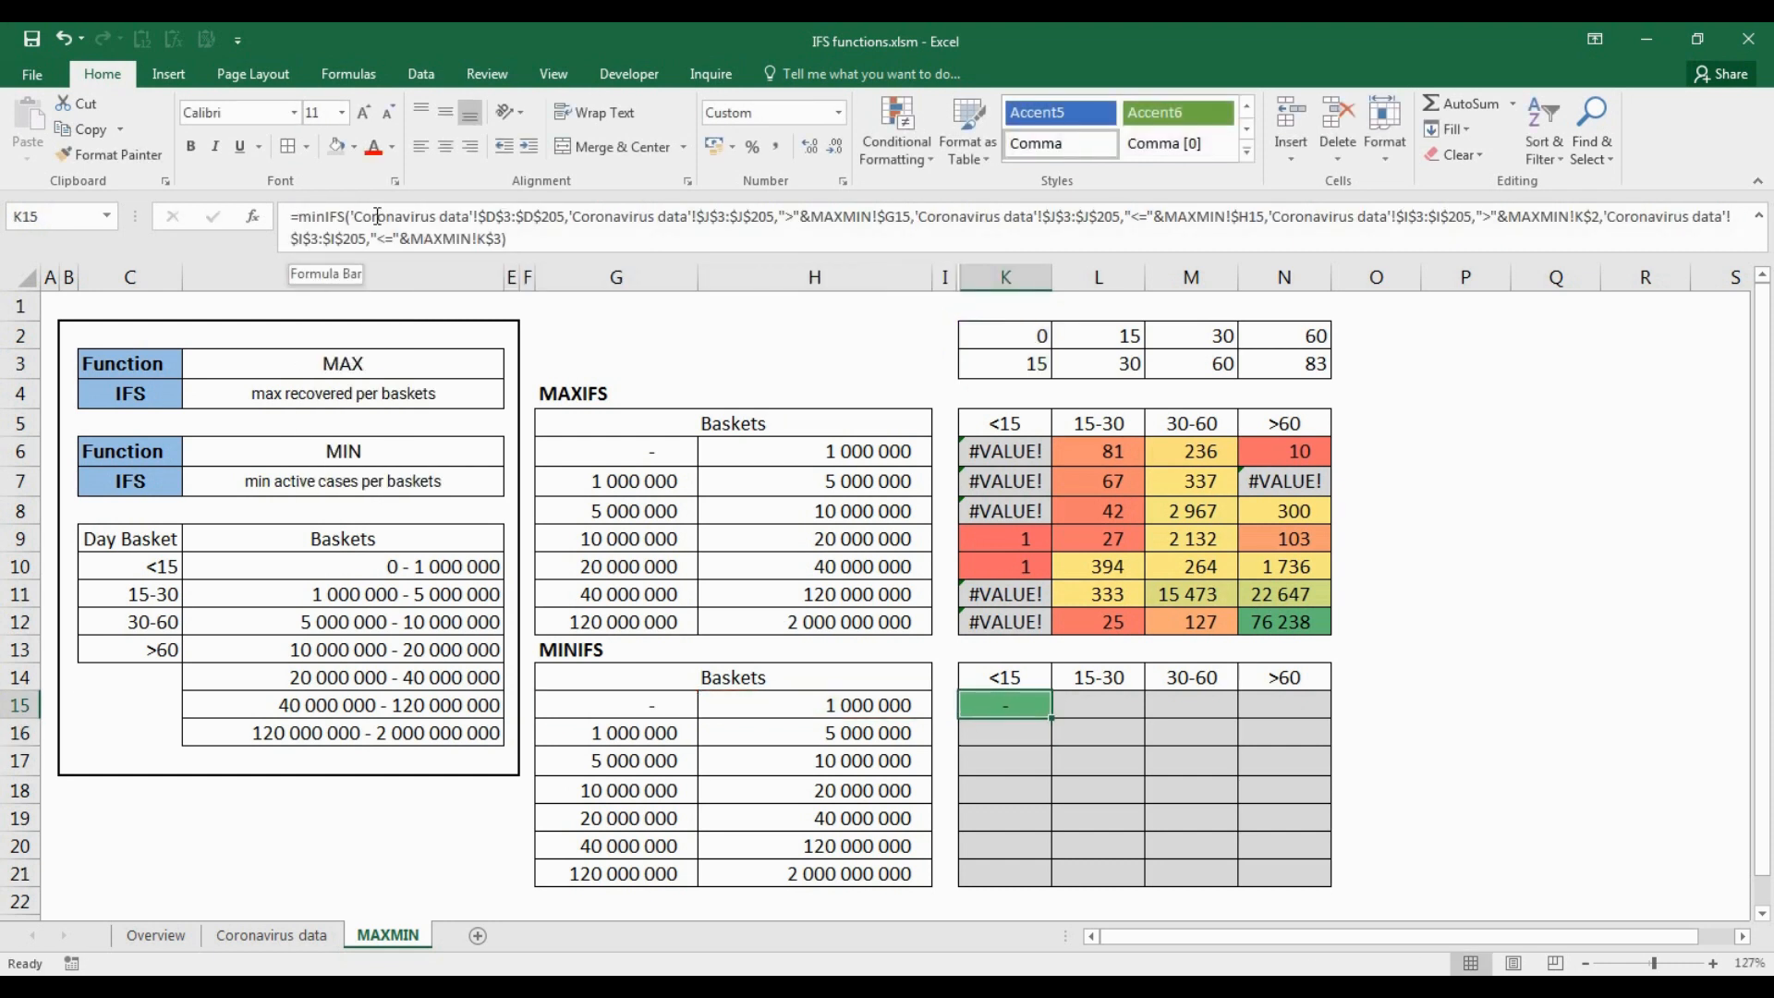
Step: Replace the MINIFS min range in K15 with the absolute Active Cases column 'Coronavirus data'!$E$3:$E$205 and commit the formula
{"action": "left_click_drag", "start_coordinate": [353, 218], "coordinate": [568, 233]}
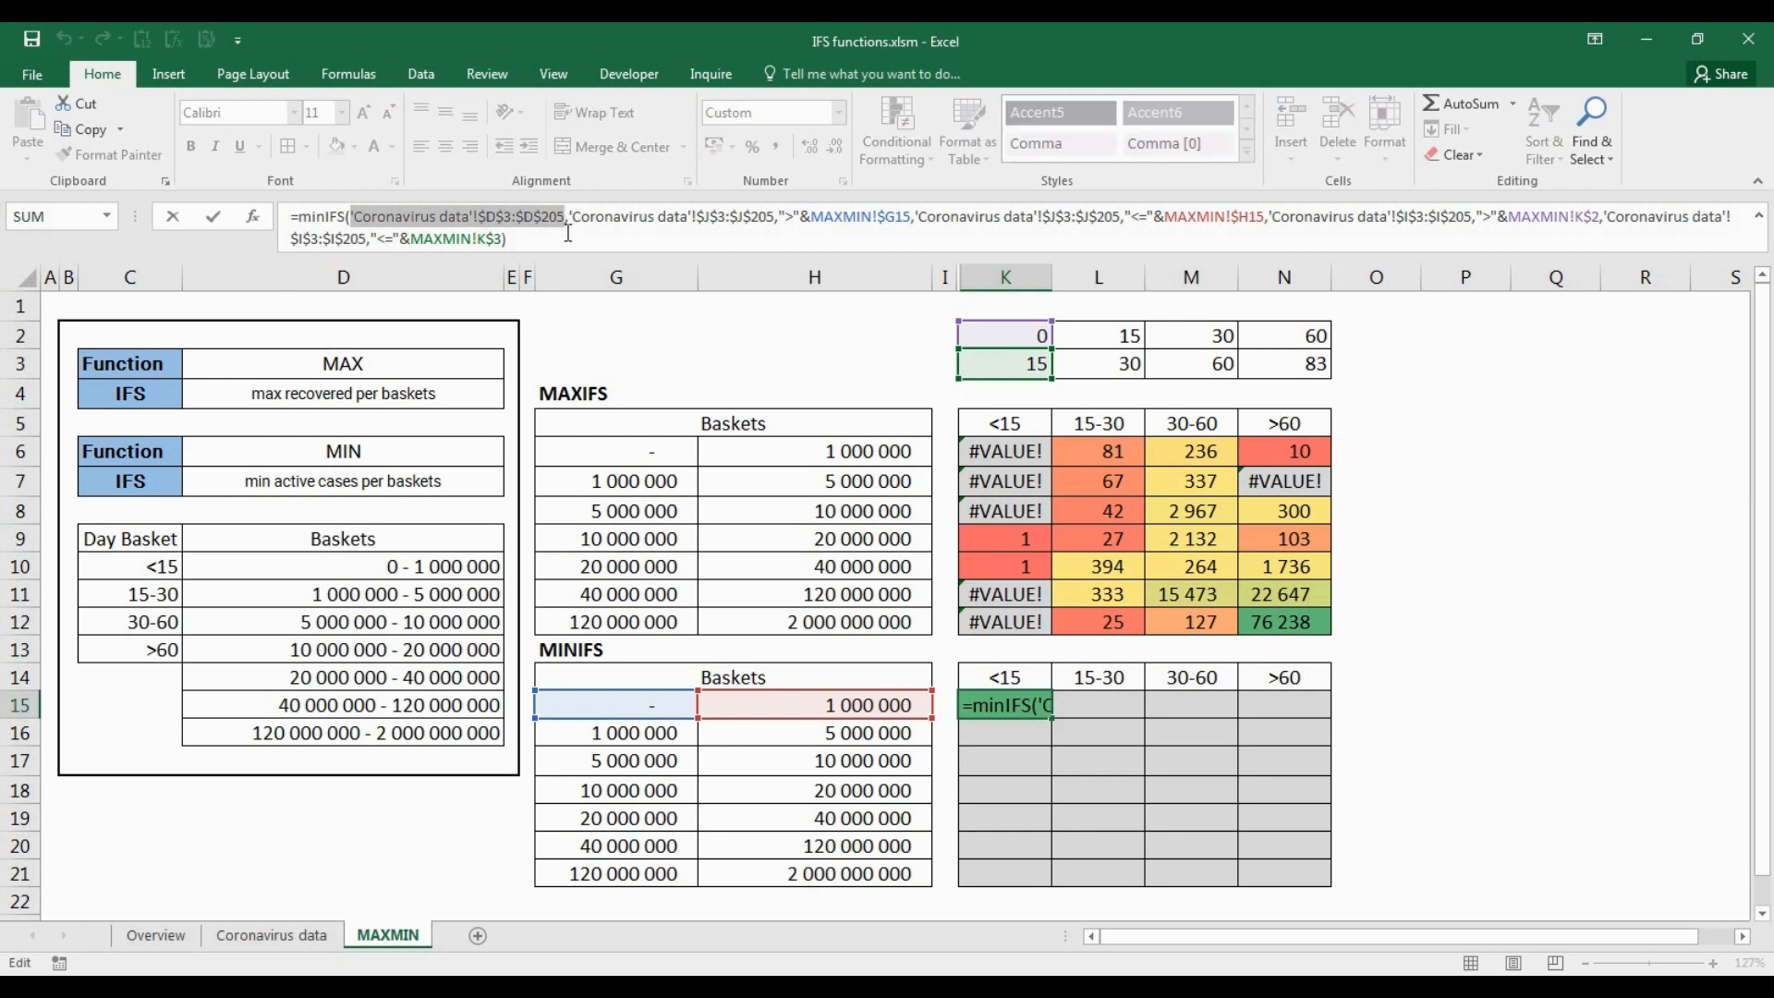
{"action": "key", "text": "Delete"}
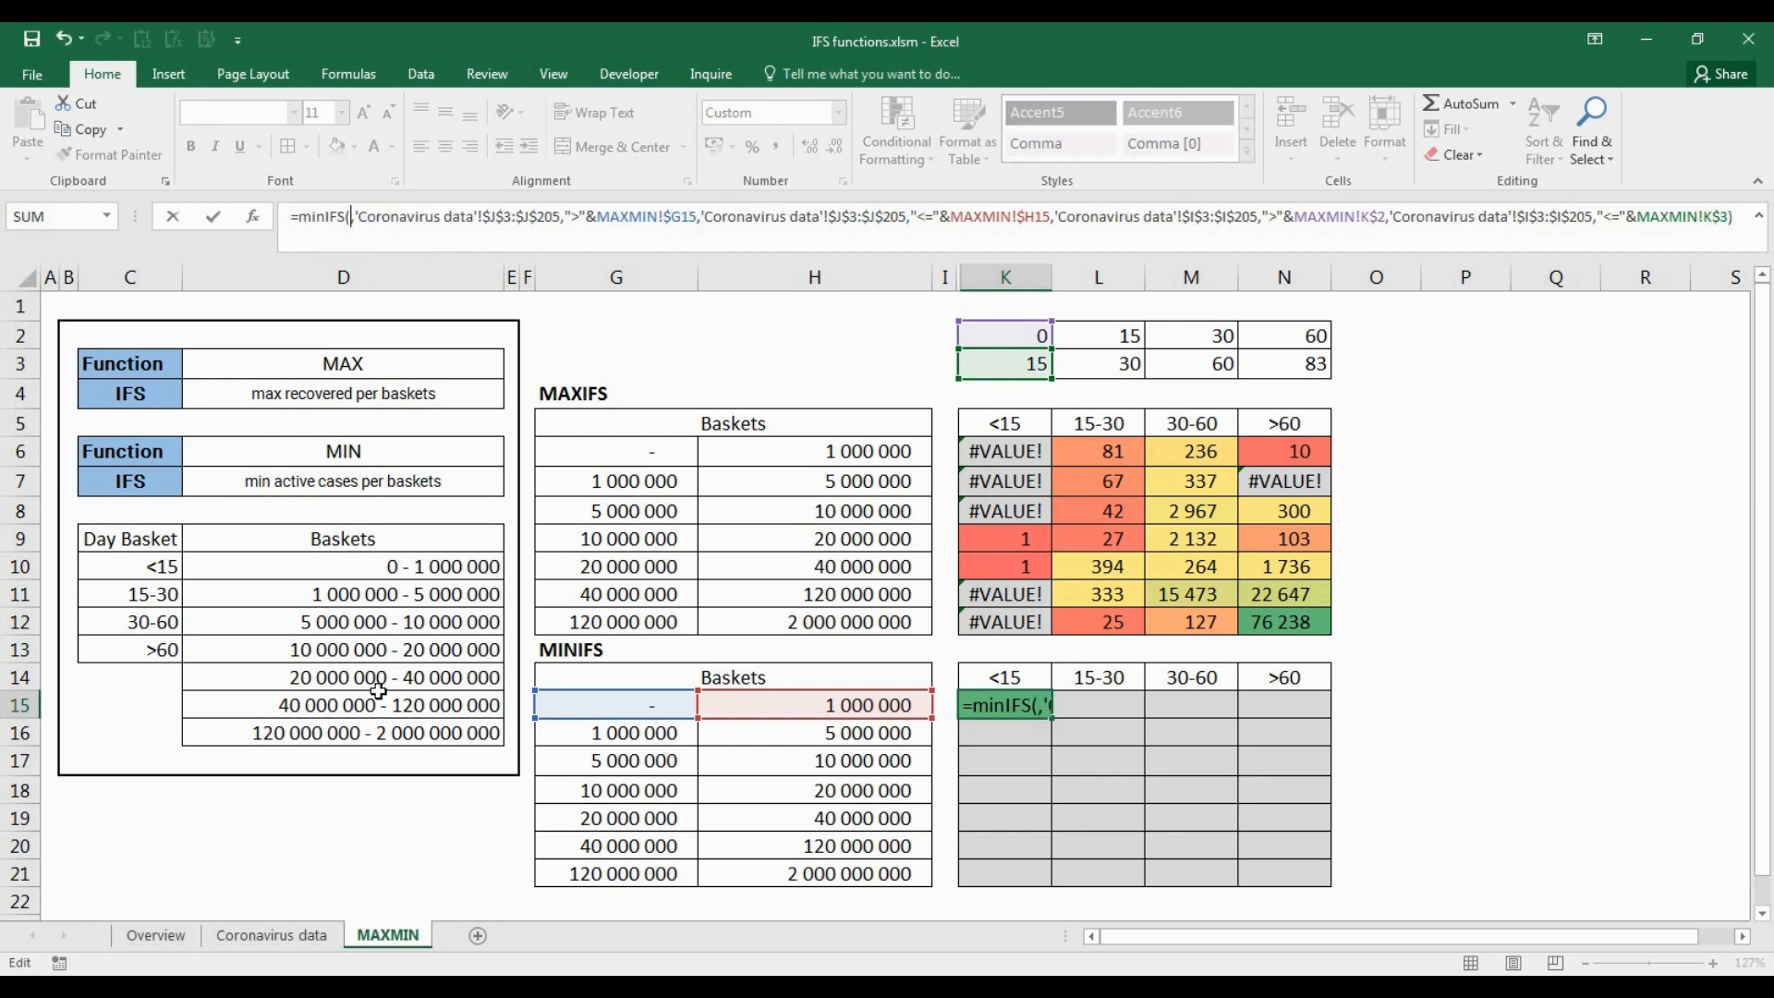
{"action": "left_click", "coordinate": [316, 936]}
{"action": "left_click", "coordinate": [575, 343]}
{"action": "key", "text": "Down"}
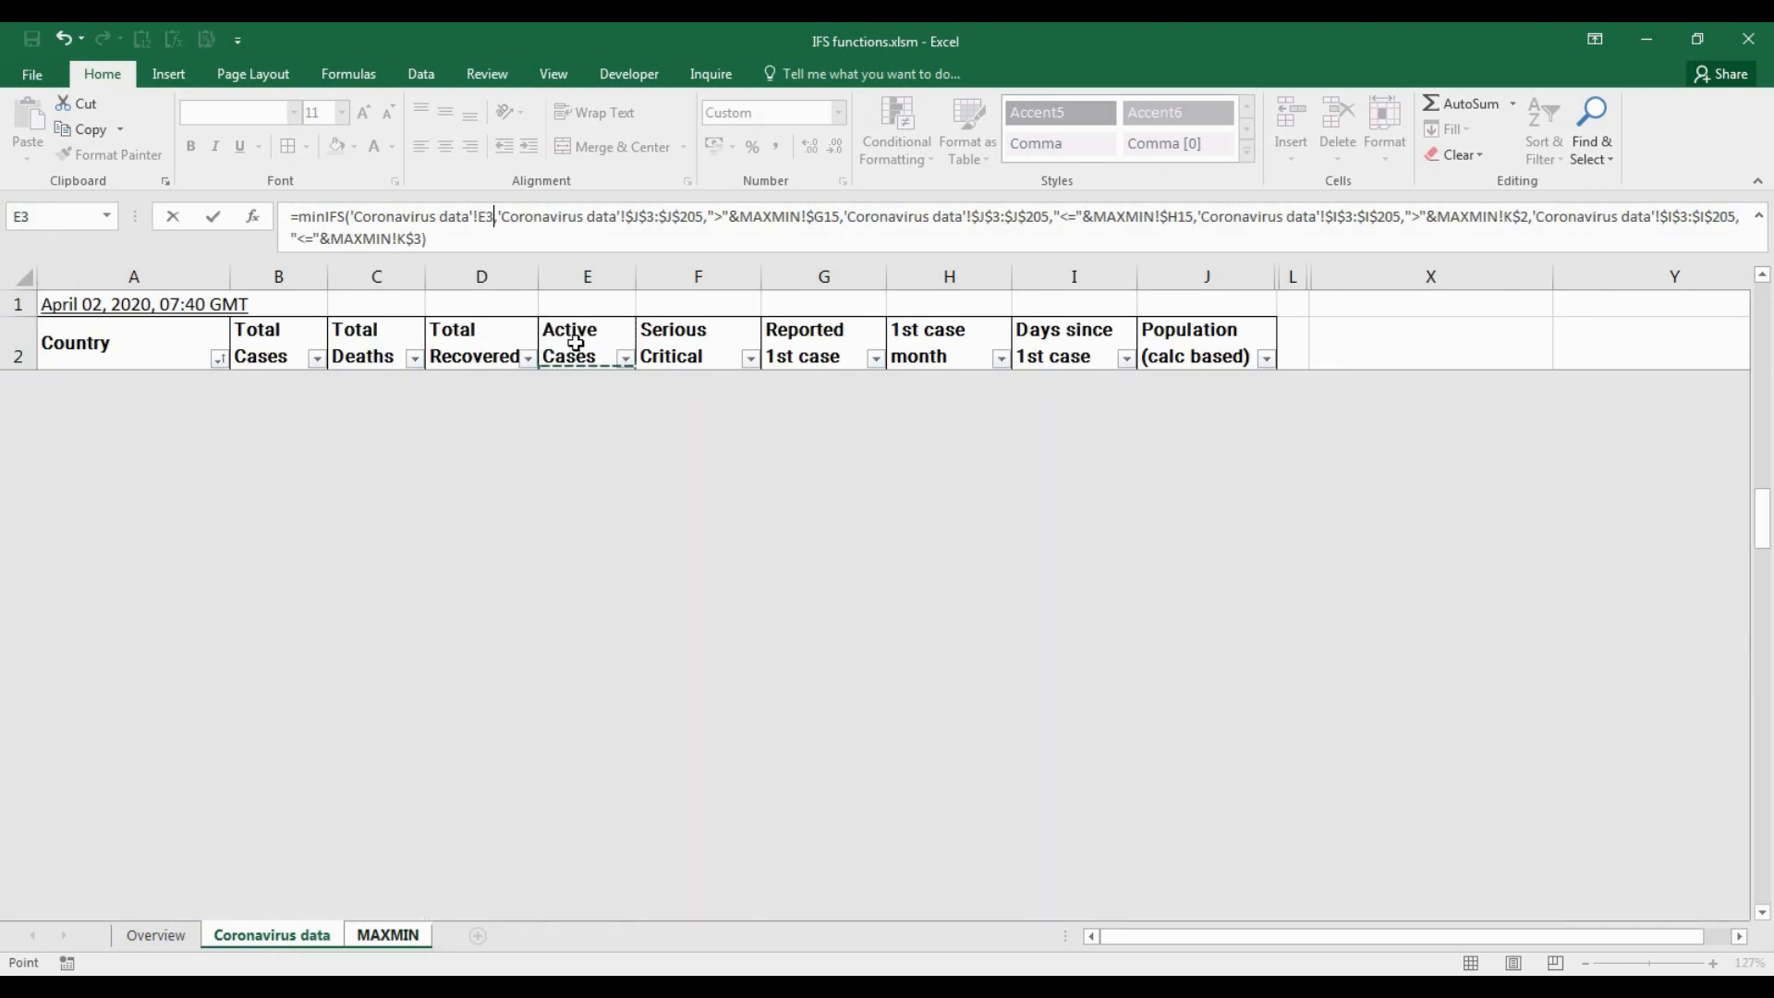
{"action": "key", "text": "ctrl+shift+Down"}
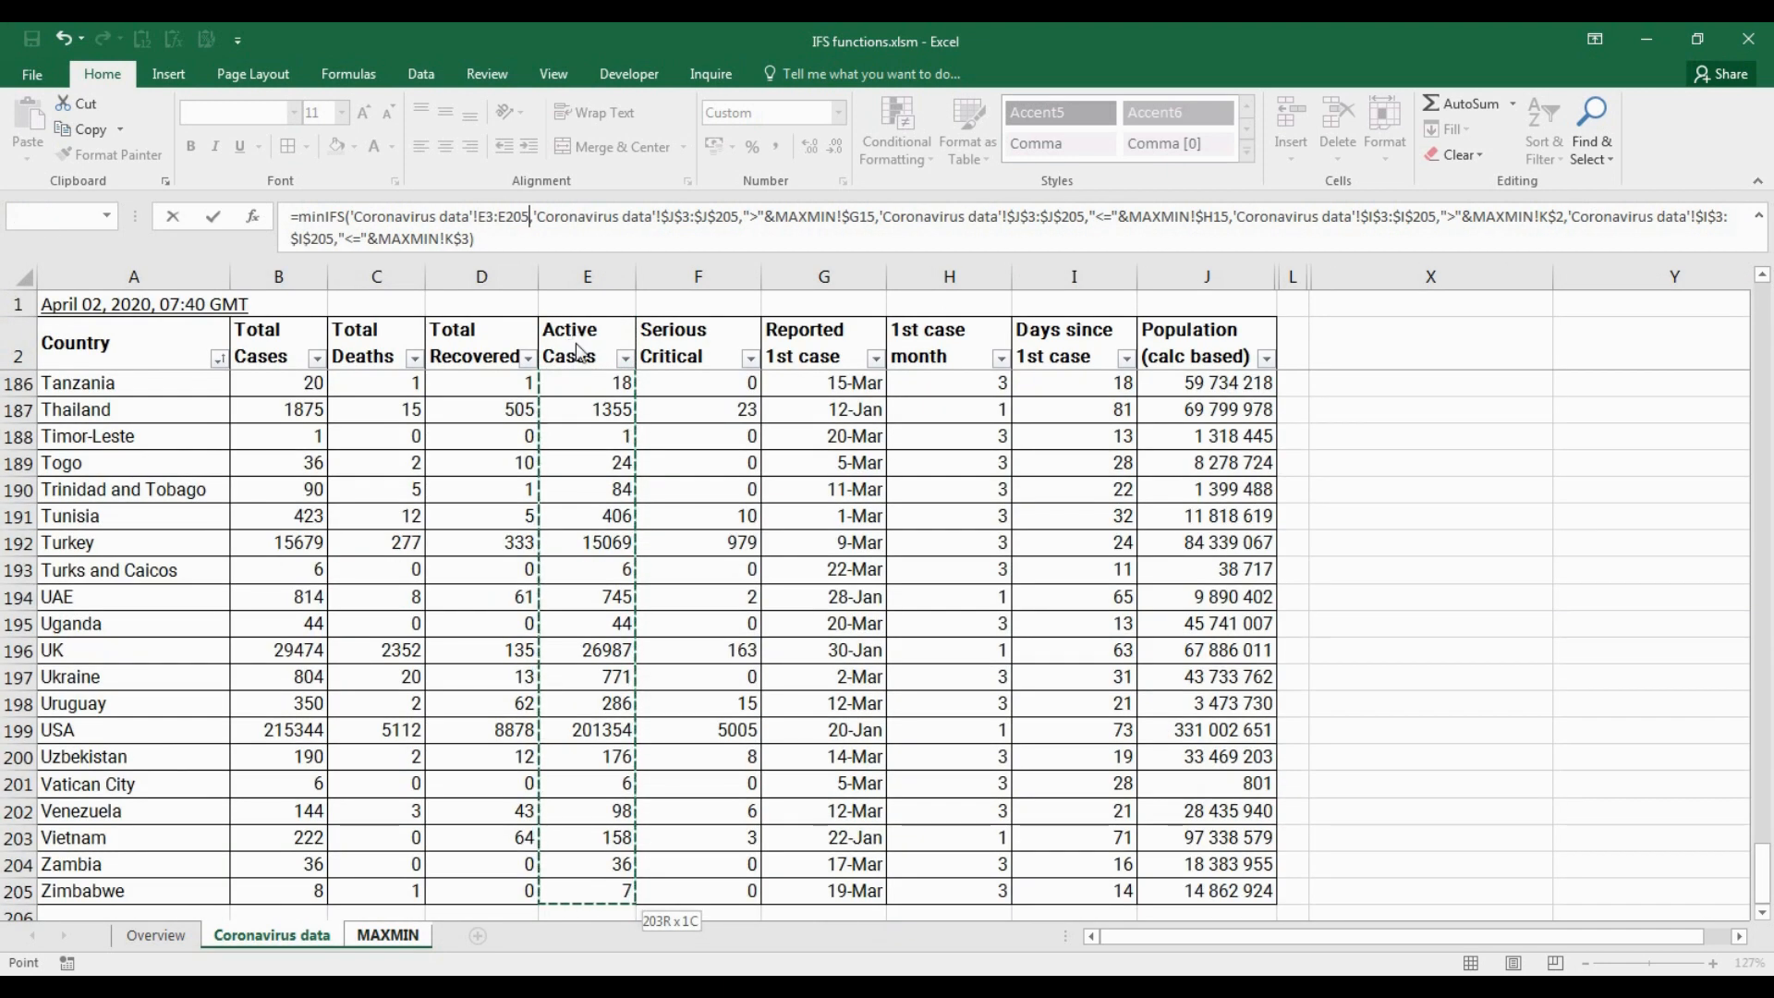
{"action": "key", "text": "F5"}
{"action": "key", "text": "Escape"}
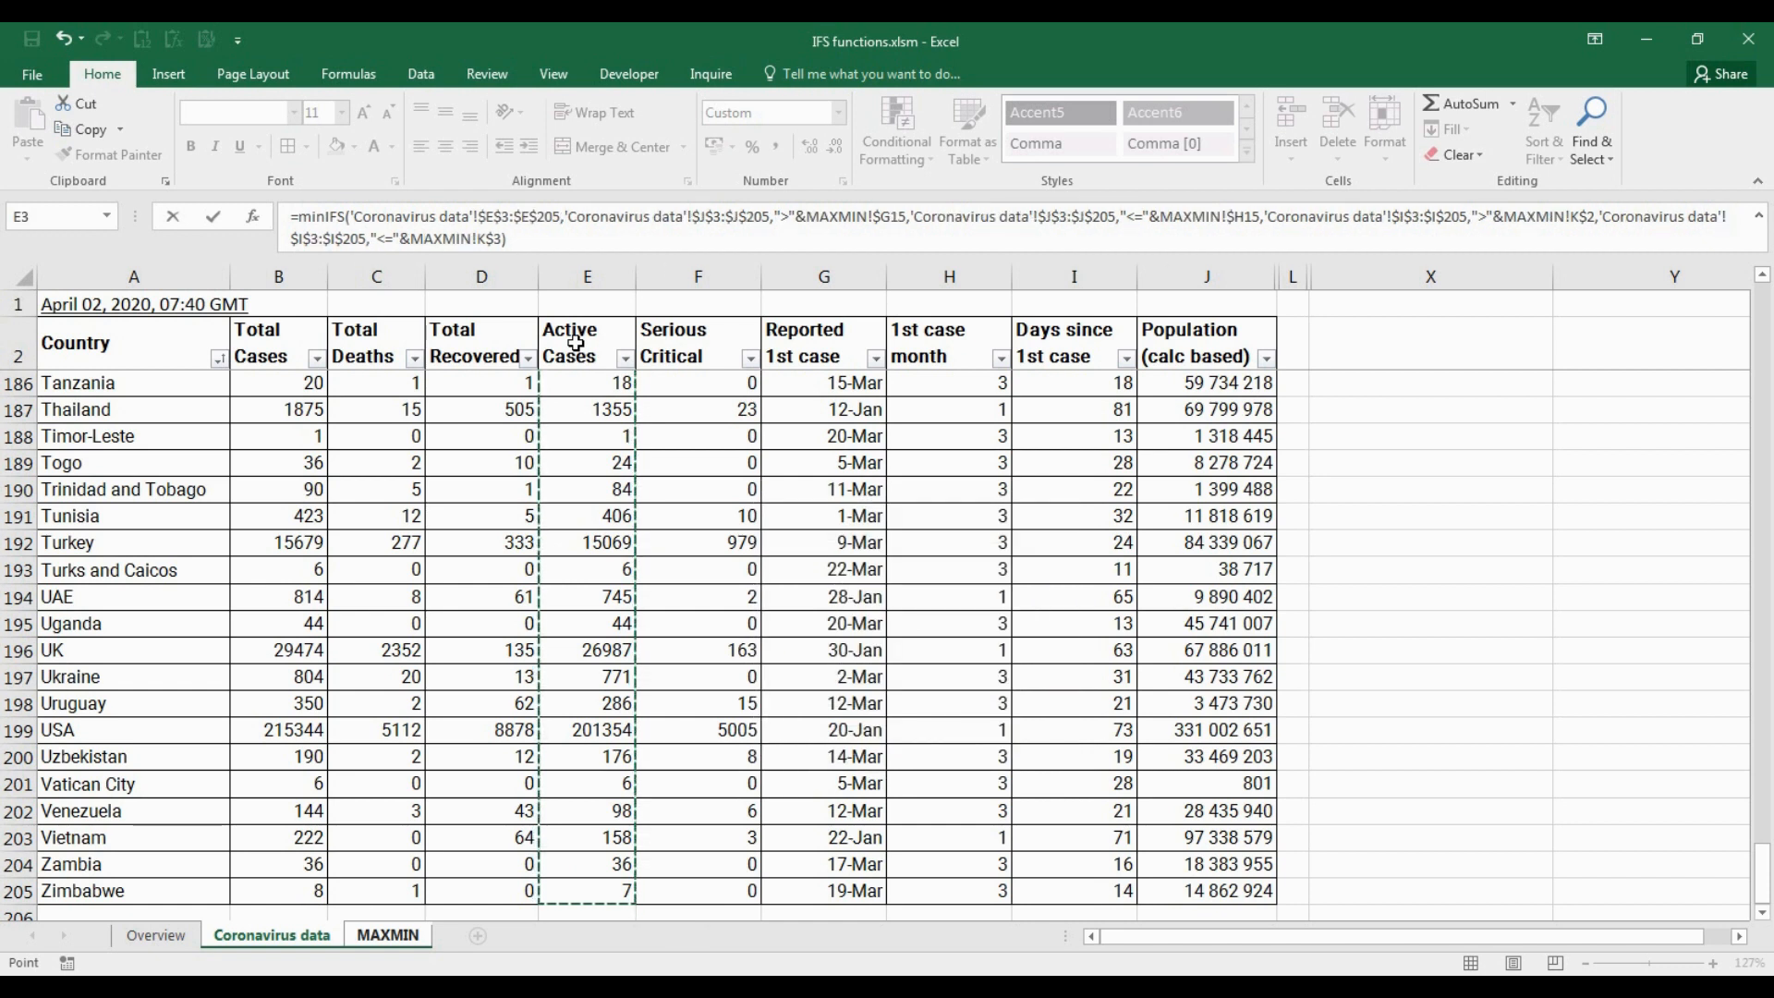
{"action": "key", "text": "Return"}
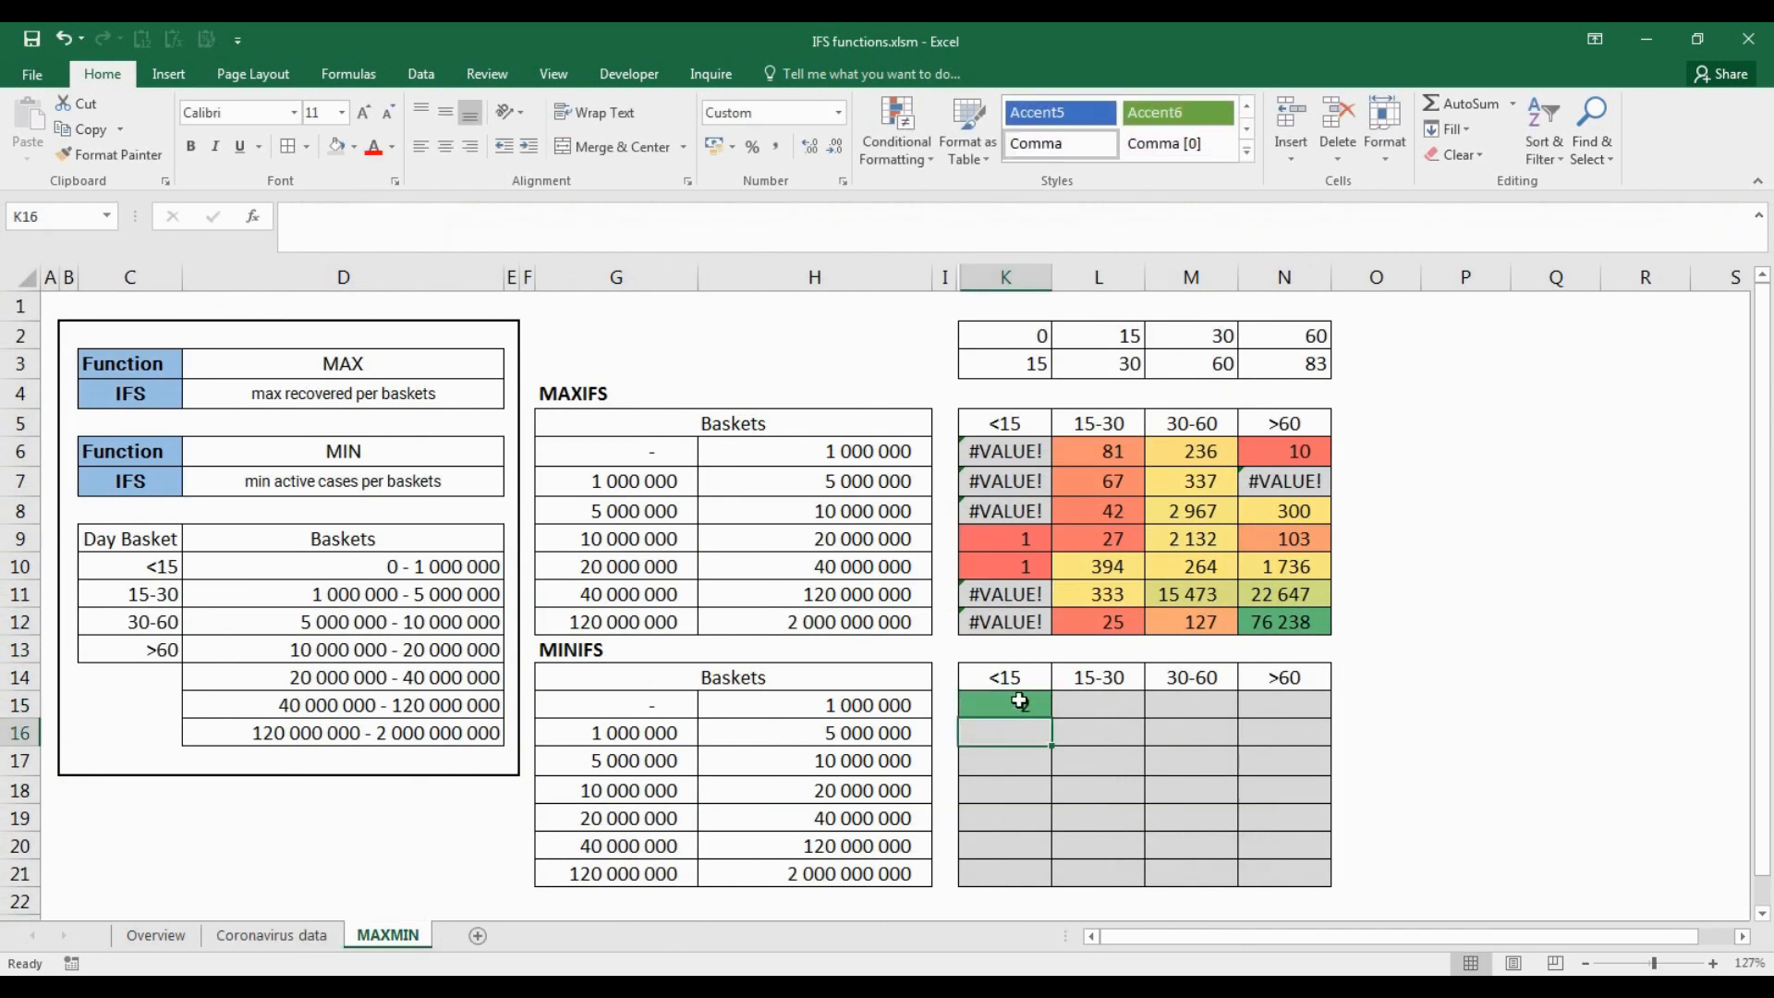
Step: Fill the MINIFS formula from K15 across the whole basket grid K15:N21
{"action": "left_click_drag", "start_coordinate": [1010, 702], "coordinate": [1294, 859]}
{"action": "key", "text": "F2"}
{"action": "key", "text": "ctrl+Return"}
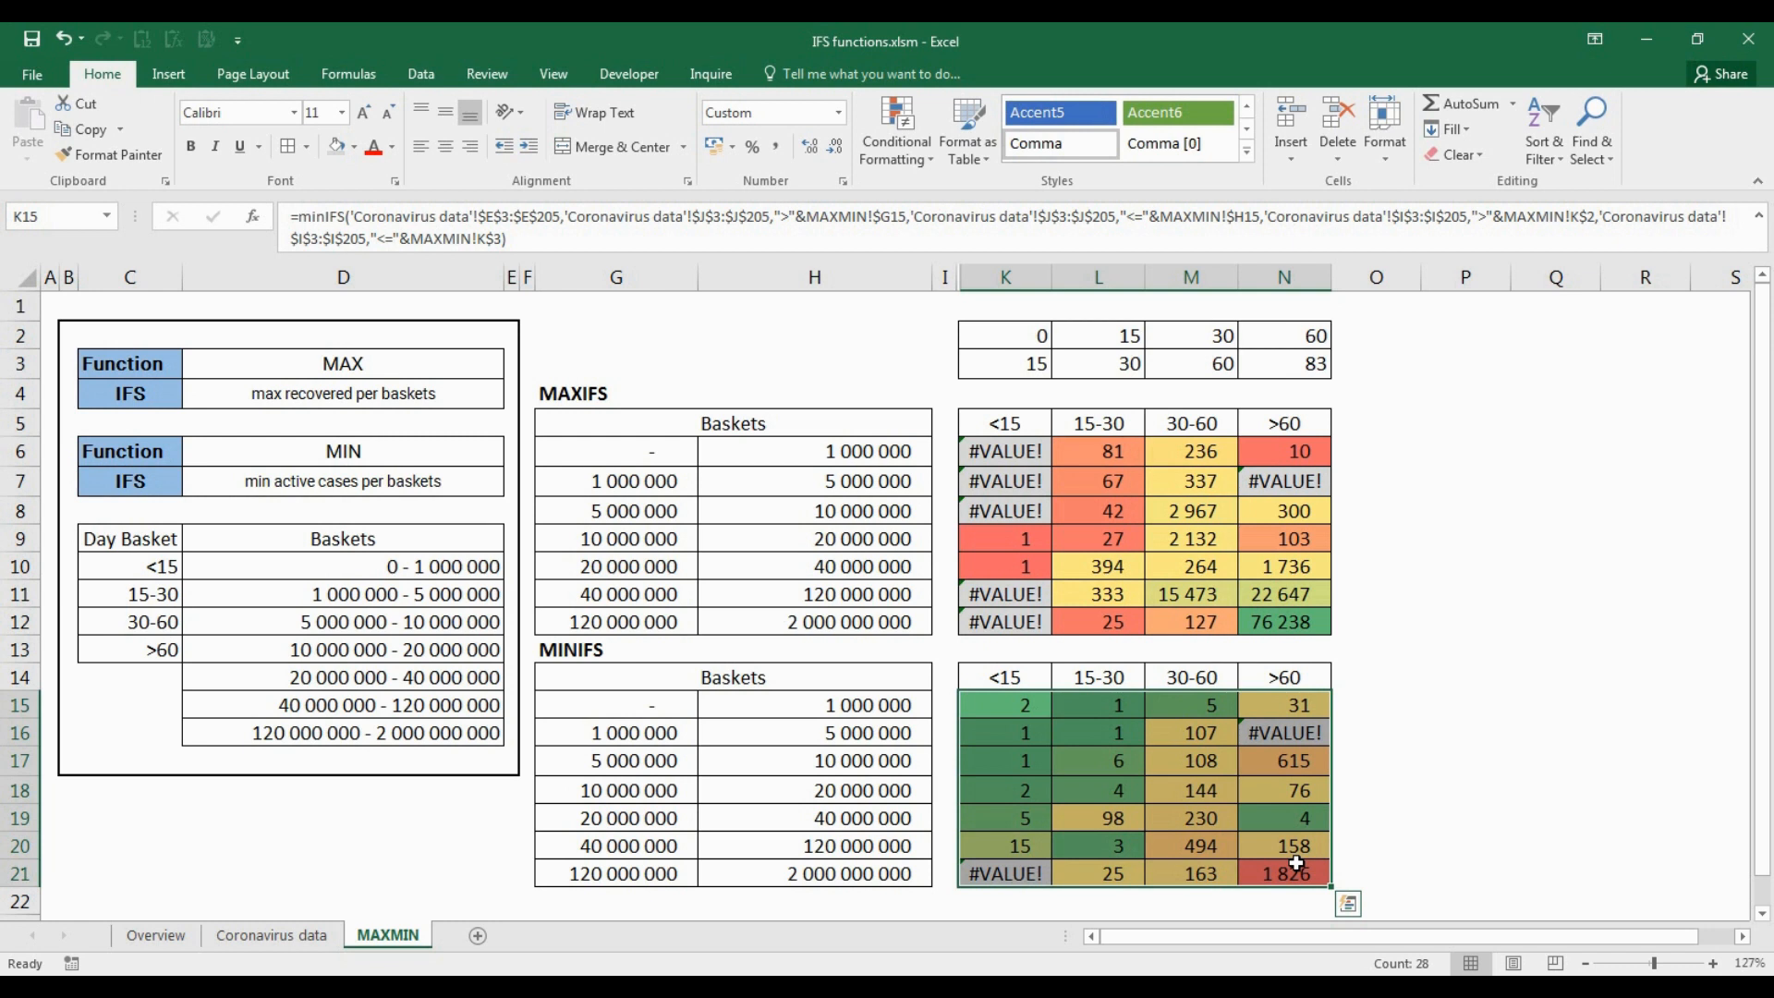
{"action": "left_click", "coordinate": [1296, 863]}
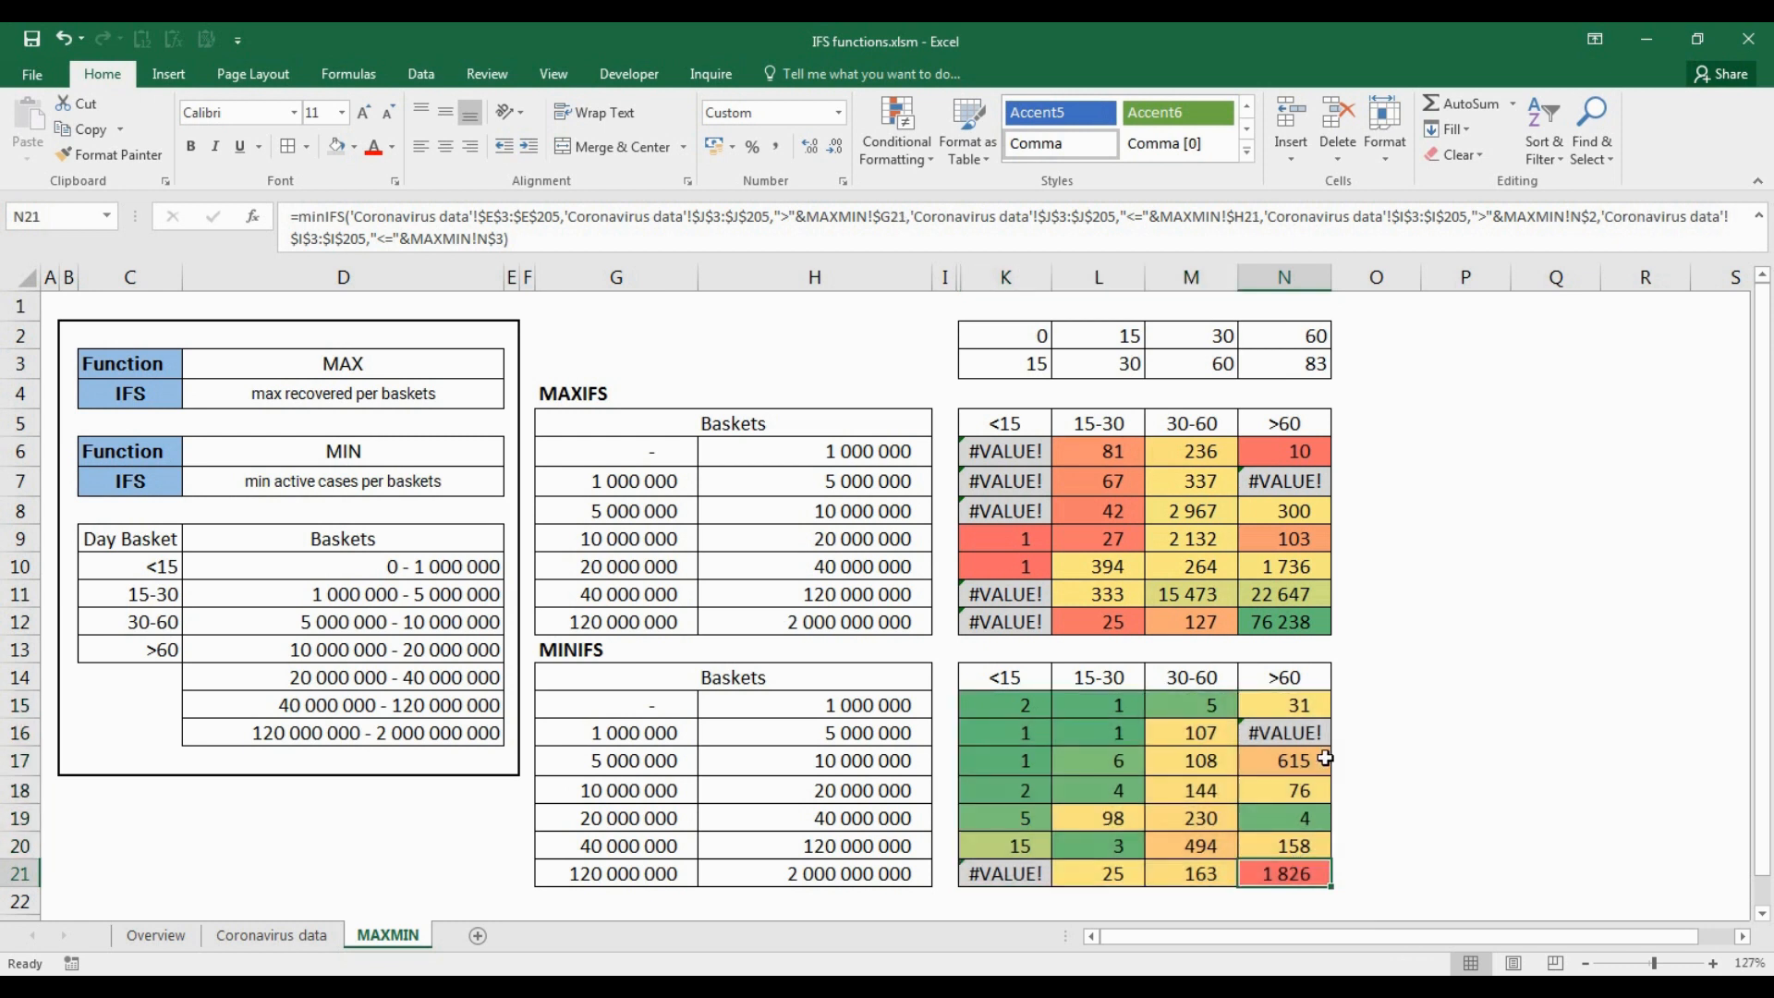
{"action": "left_click", "coordinate": [1307, 762]}
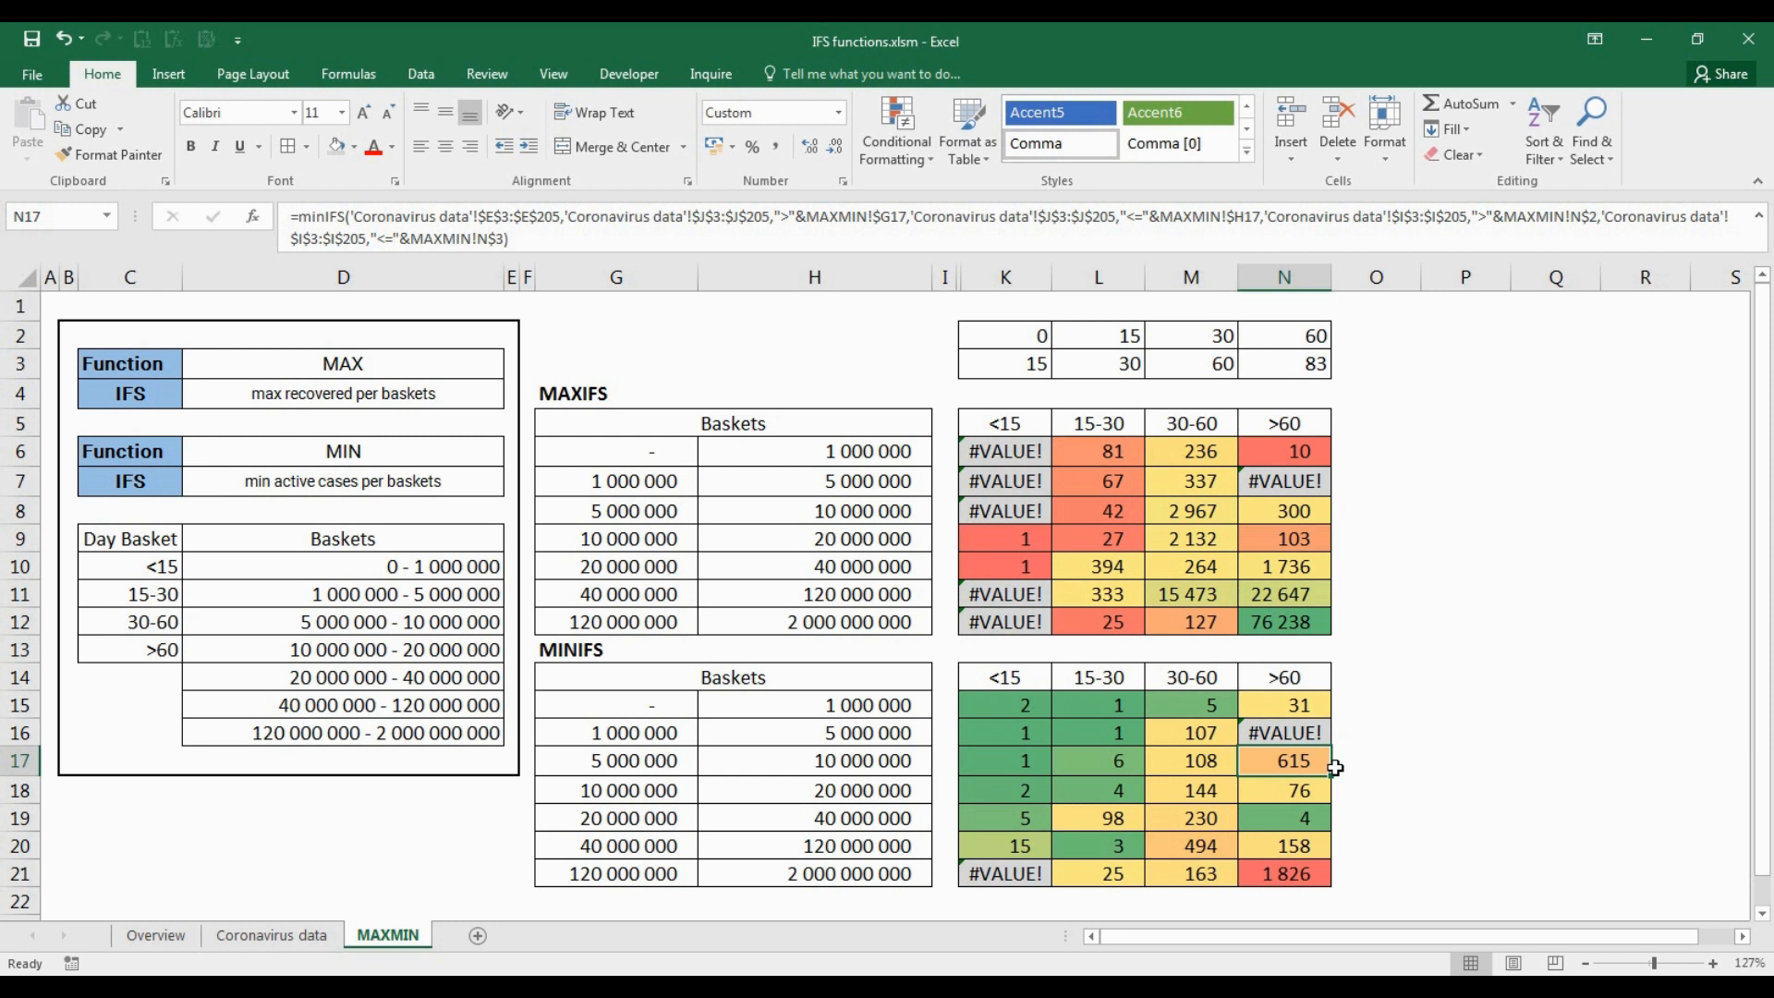
{"action": "left_click", "coordinate": [1115, 819]}
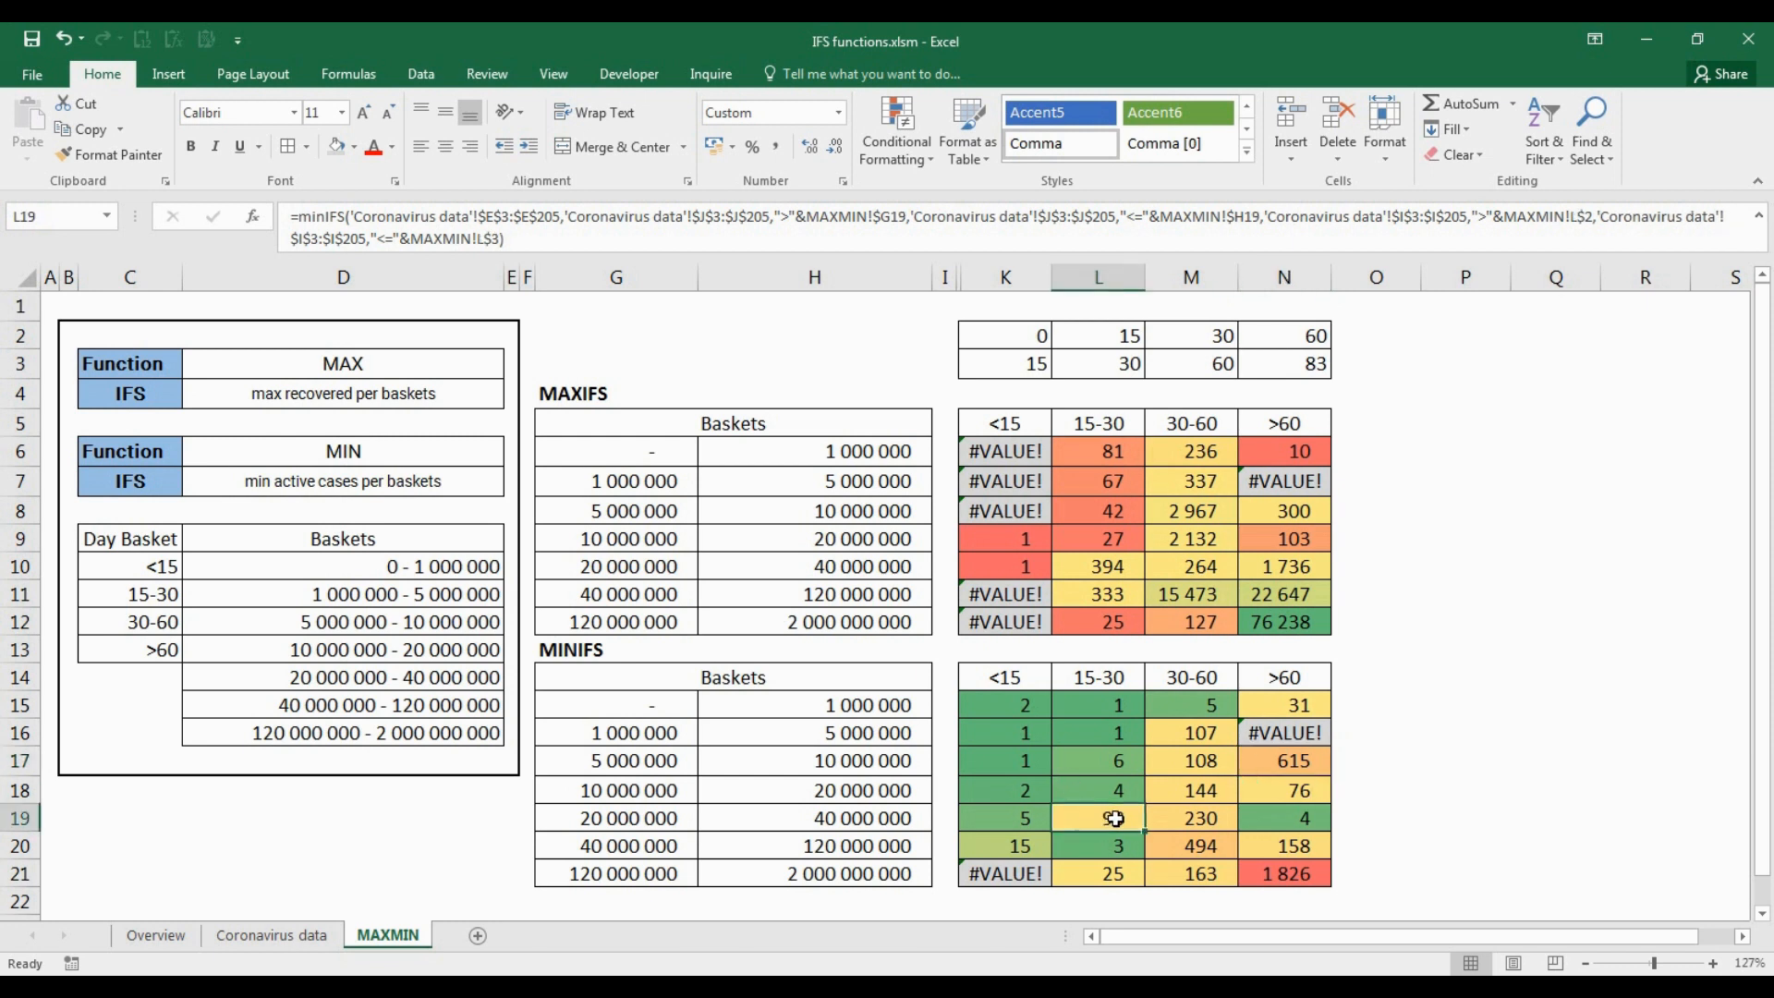